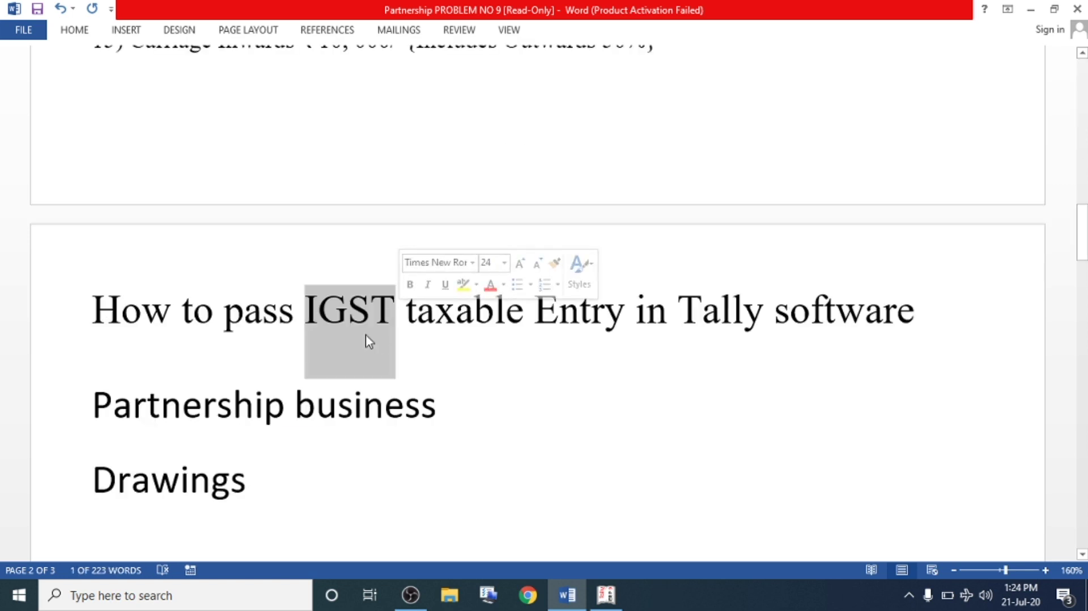
# Make the word "IGST" bold in the heading about passing an IGST taxable entry in Tally software
pyautogui.click(370, 313)
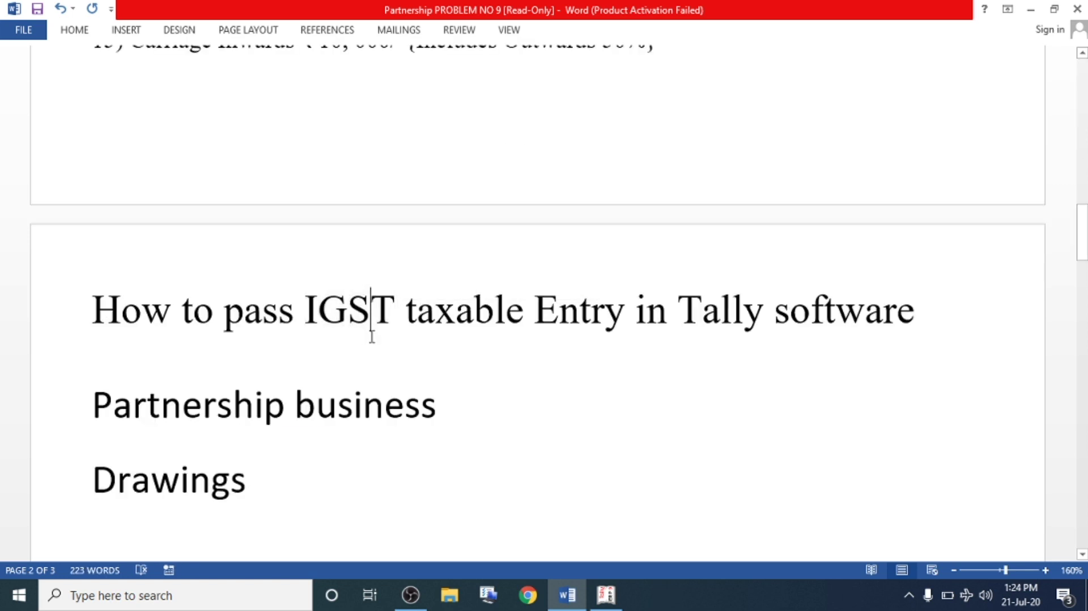
pyautogui.moveTo(395, 311); pyautogui.dragTo(301, 310)
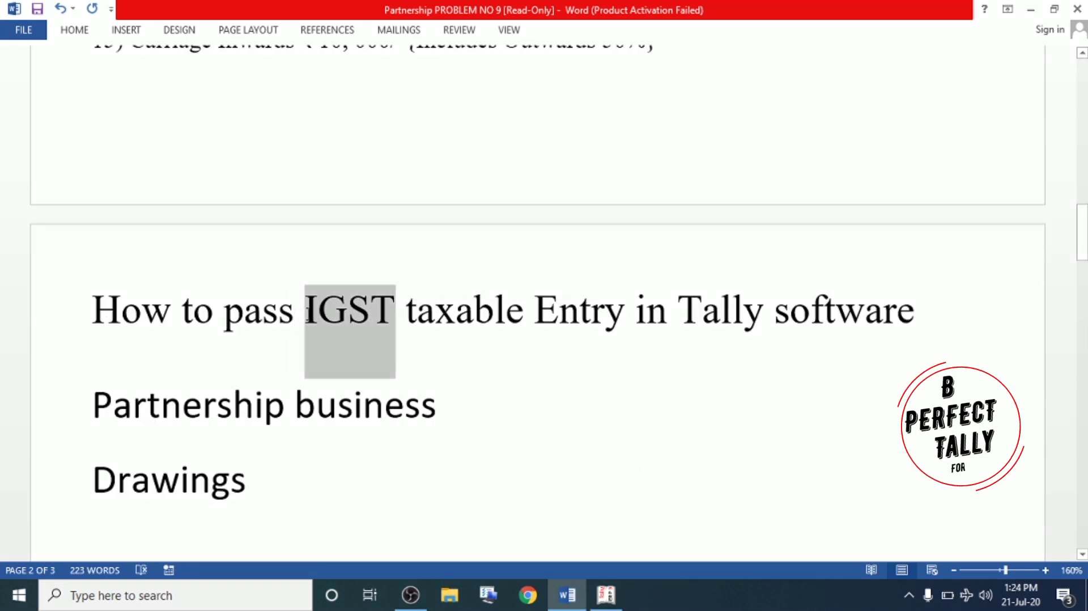
pyautogui.hotkey('ctrl', 'b')
pyautogui.click(421, 313)
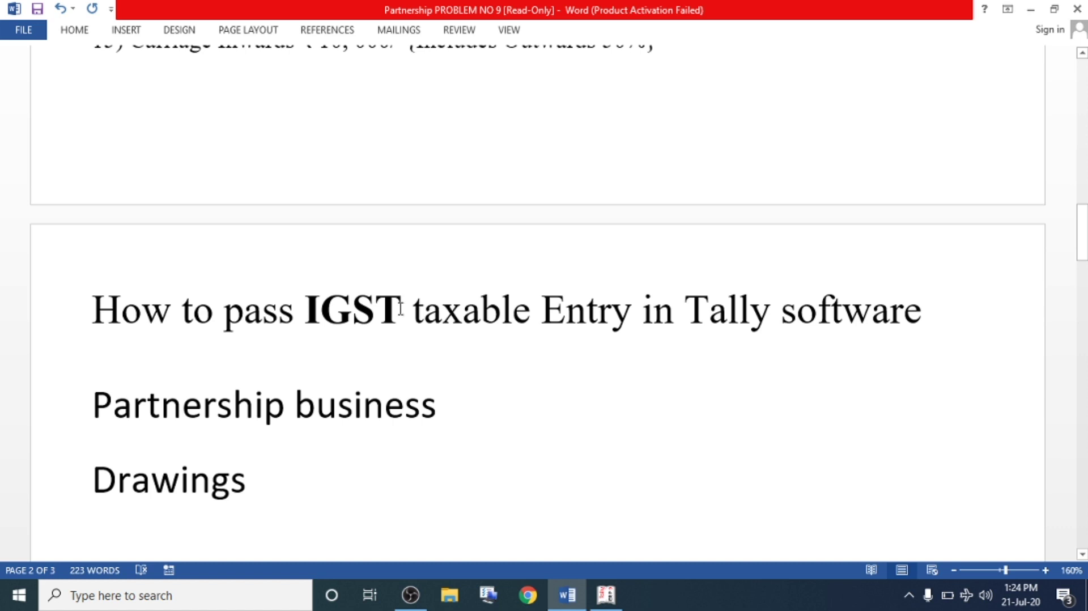
# Review the IGST heading line on page 2 and return to the start of the document
pyautogui.moveTo(401, 309); pyautogui.dragTo(308, 326)
pyautogui.click(307, 317)
pyautogui.moveTo(307, 314); pyautogui.dragTo(409, 315)
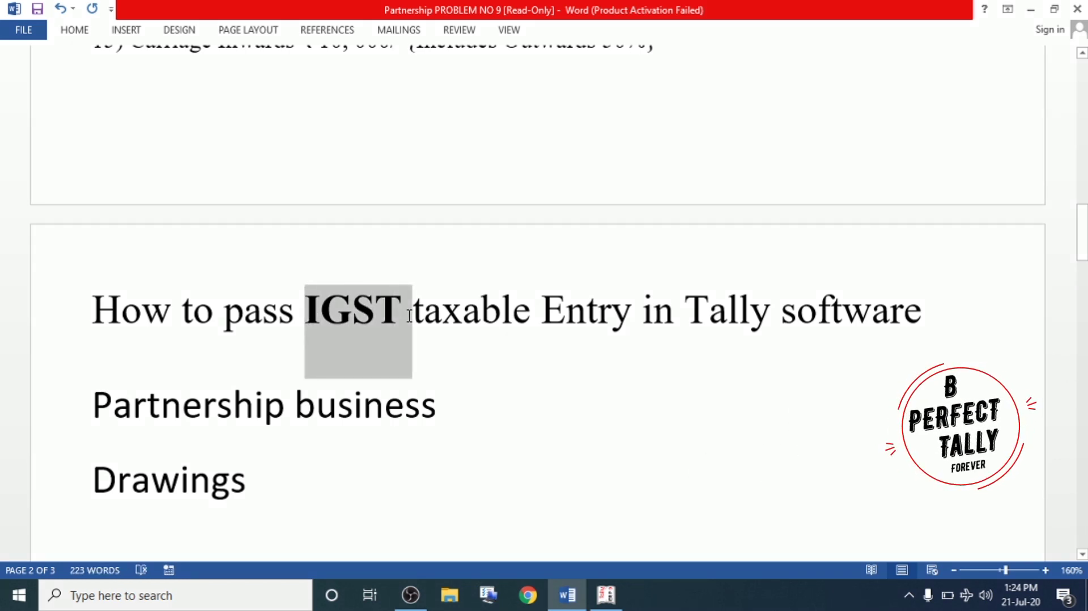
pyautogui.click(418, 331)
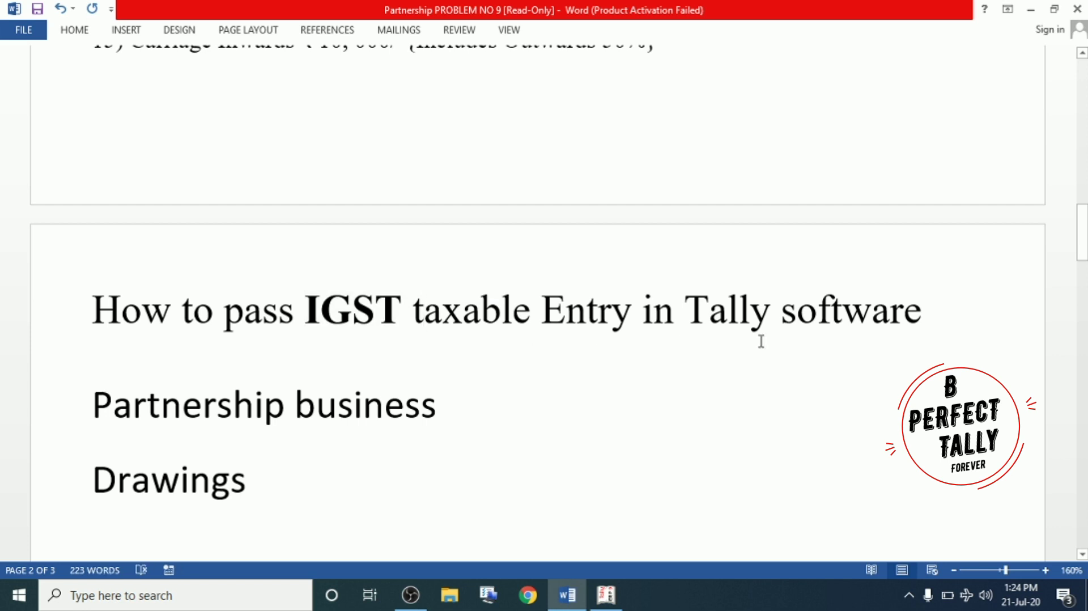
pyautogui.moveTo(964, 315); pyautogui.dragTo(86, 317)
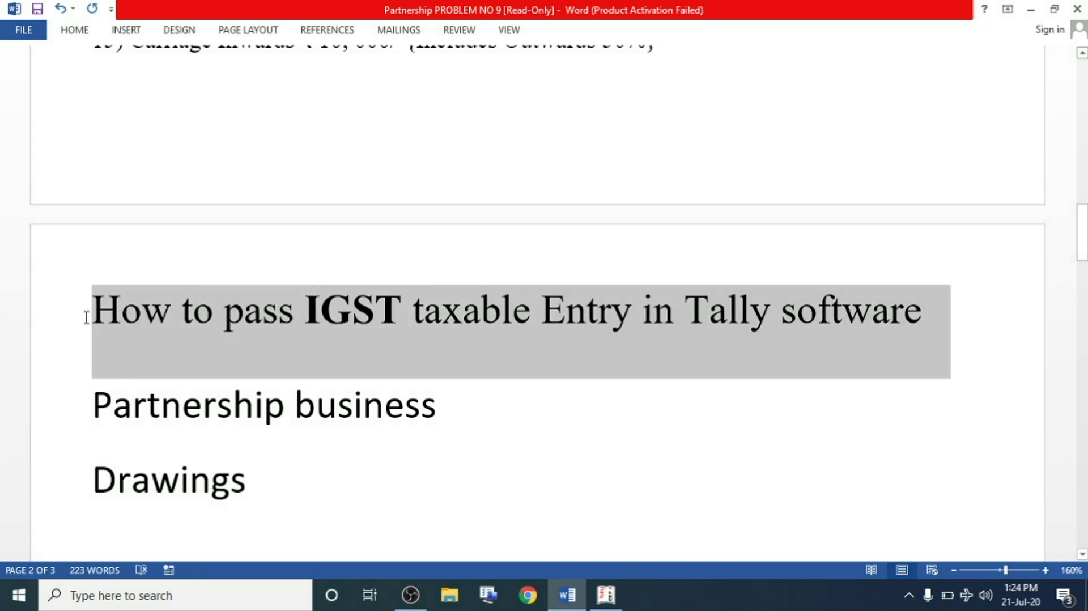
pyautogui.click(522, 396)
pyautogui.hotkey('ctrl', 'Home')
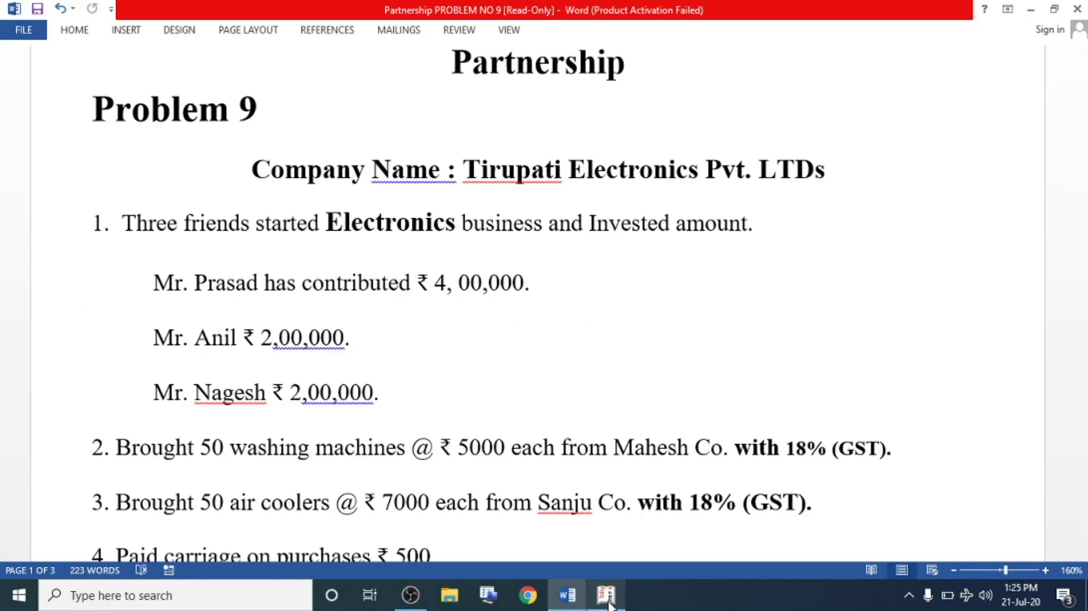
# Examine transaction 1 of Problem 9, including the business type and the amount each of the three partners invested
pyautogui.click(606, 596)
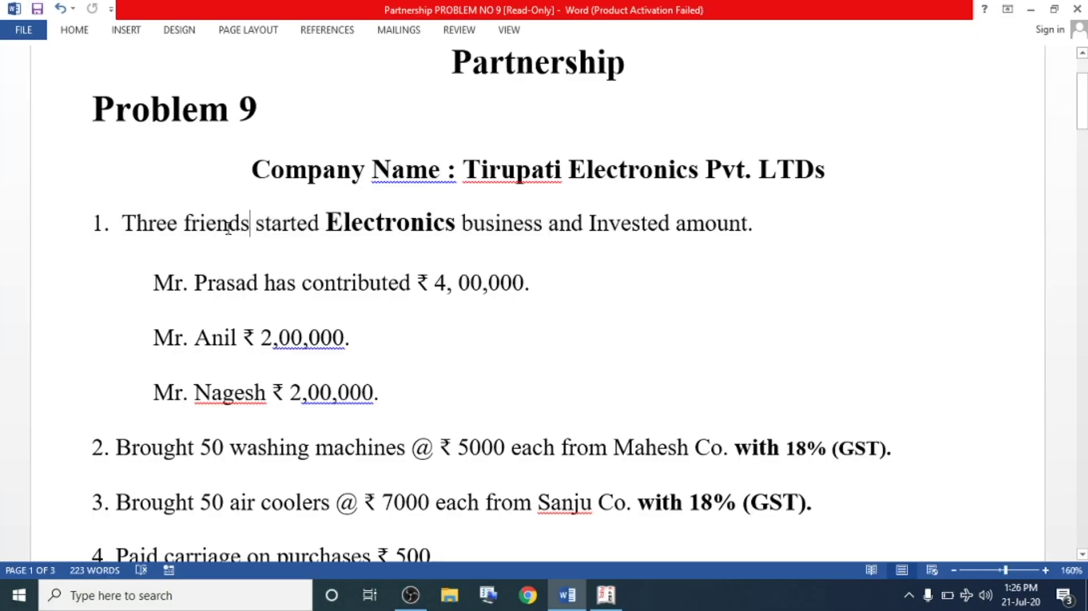
pyautogui.moveTo(317, 222); pyautogui.dragTo(742, 224)
pyautogui.click(368, 297)
pyautogui.click(278, 338)
pyautogui.moveTo(195, 282); pyautogui.dragTo(244, 283)
pyautogui.click(517, 282)
pyautogui.moveTo(448, 283); pyautogui.dragTo(522, 282)
pyautogui.click(275, 338)
pyautogui.moveTo(261, 338); pyautogui.dragTo(344, 338)
pyautogui.click(173, 392)
pyautogui.moveTo(290, 390); pyautogui.dragTo(386, 391)
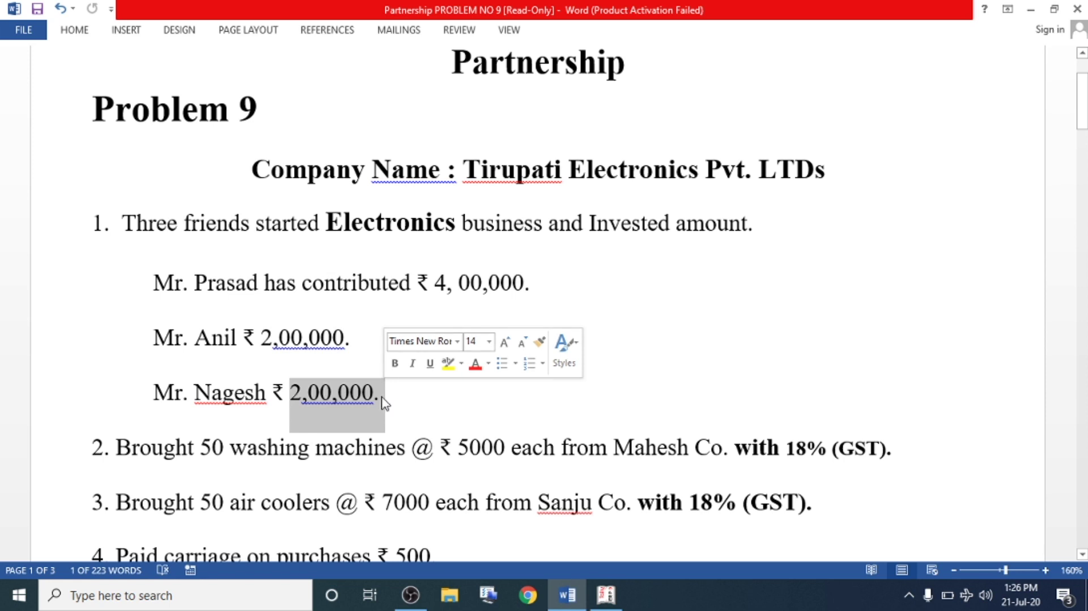
# Switch to Tally.ERP 9 and start a receipt voucher dated 1-Apr-2020 at its first credit line
pyautogui.click(605, 594)
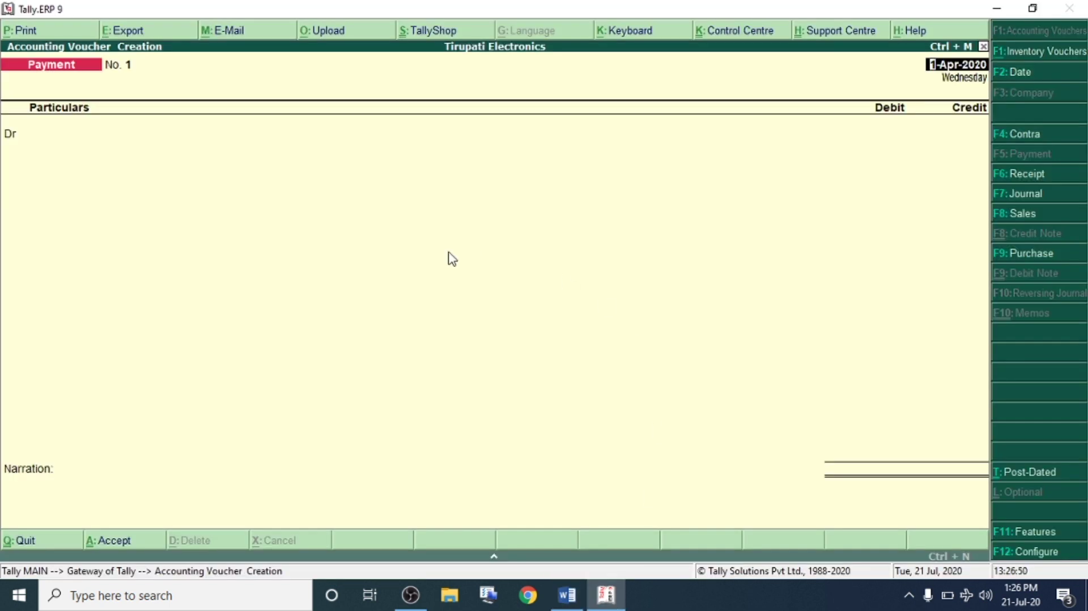
pyautogui.click(1038, 175)
pyautogui.click(71, 134)
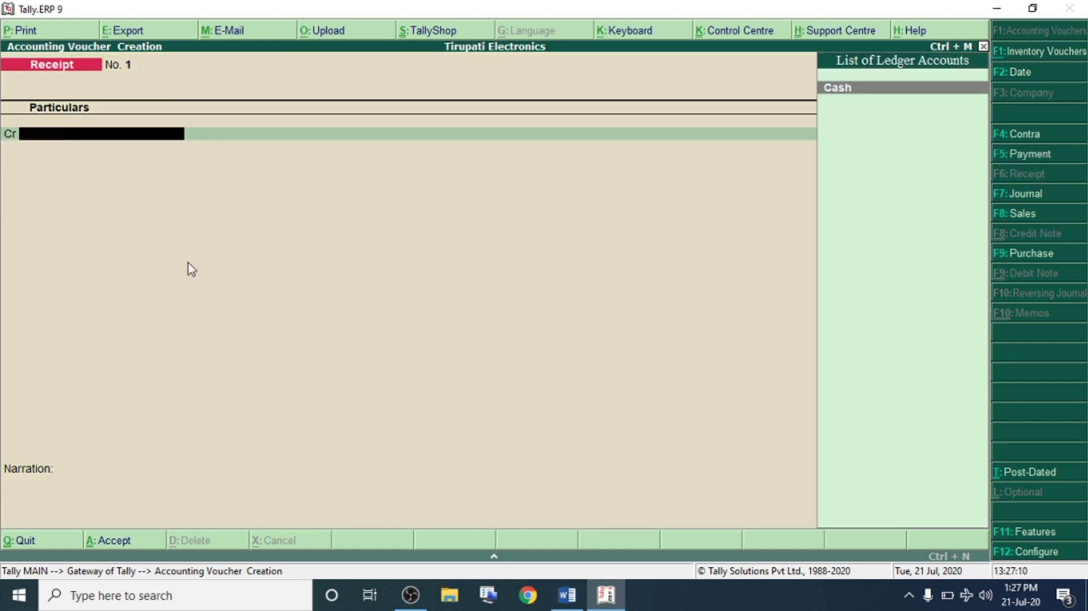
# Create the first partner's capital ledger under Capital Account and credit it with 4,00,000 in the receipt voucher
pyautogui.hotkey('alt', 'c')
pyautogui.write('Prasad Capital')
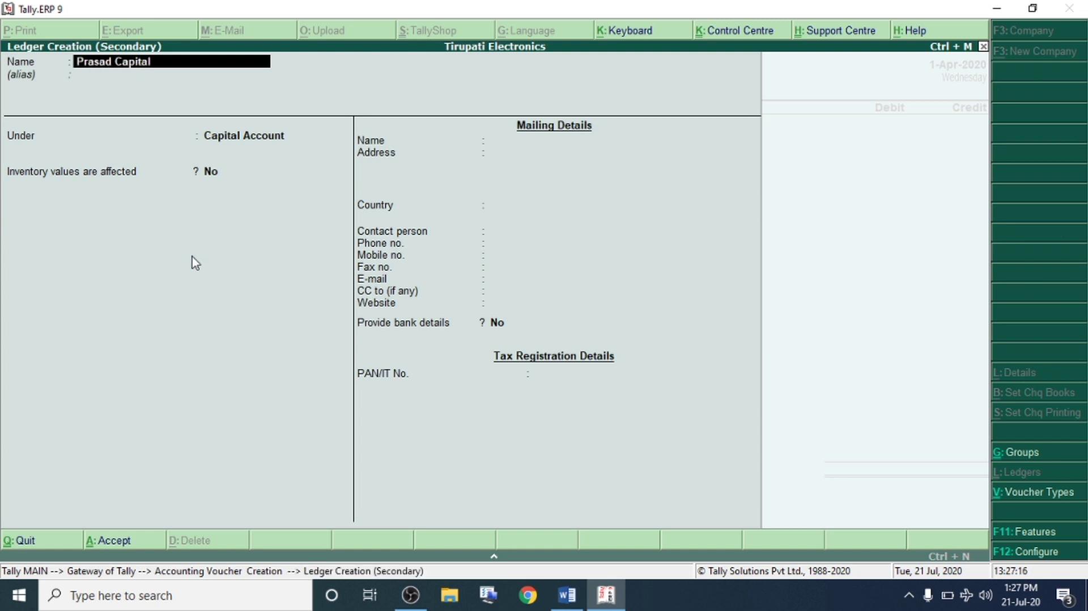
pyautogui.press('Return')
pyautogui.press('Return')
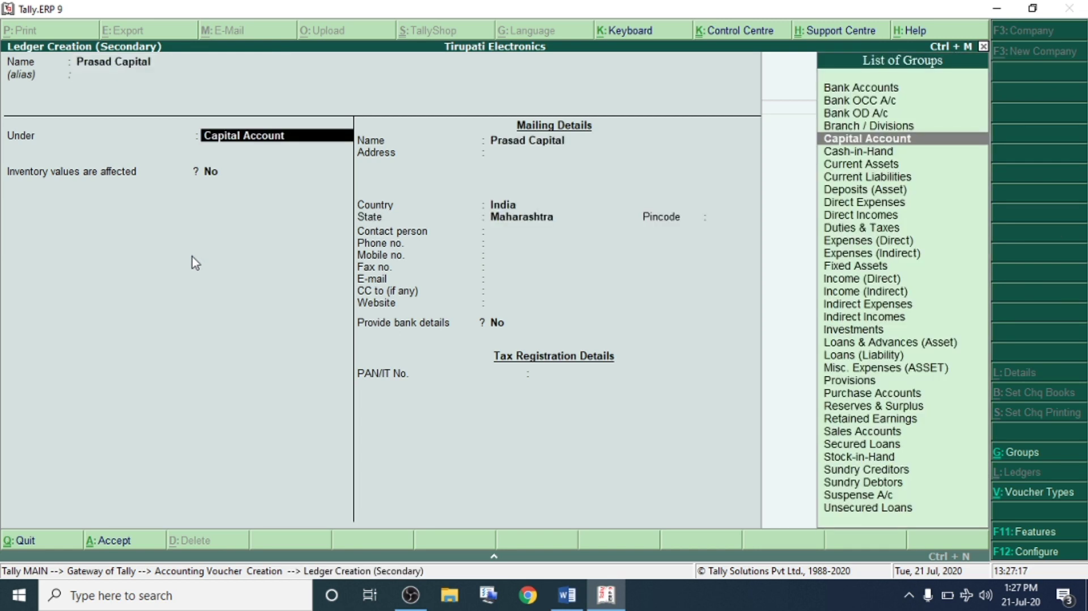
pyautogui.hotkey('ctrl', 'a')
pyautogui.write('4,00,00')
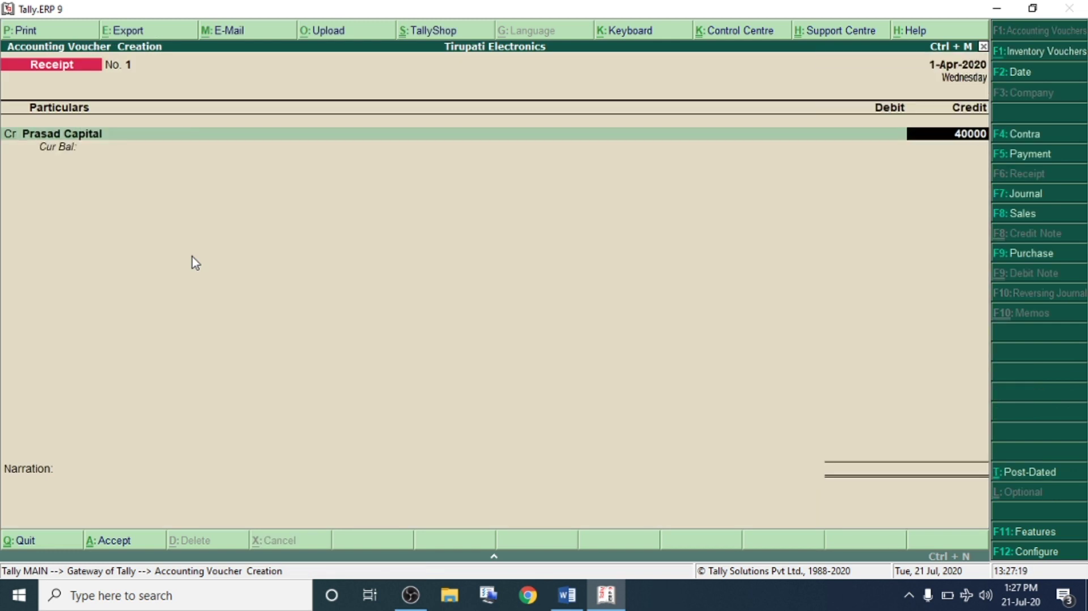
pyautogui.write('0')
pyautogui.press('Return')
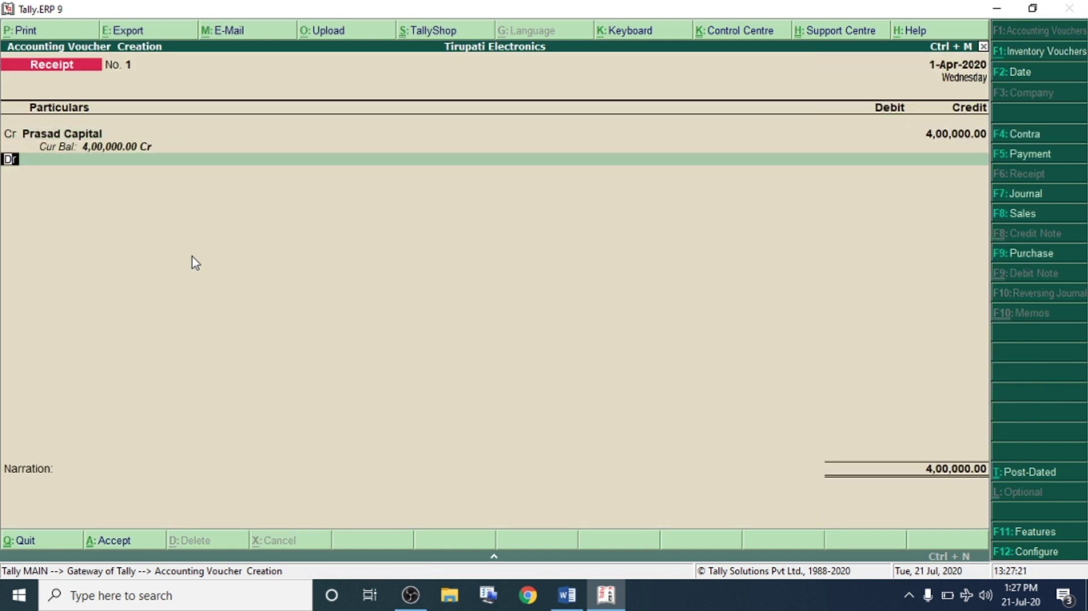
# Add a second credit line with a new capital ledger for the second partner under Capital Account, for 2,00,000
pyautogui.write('c')
pyautogui.press('Return')
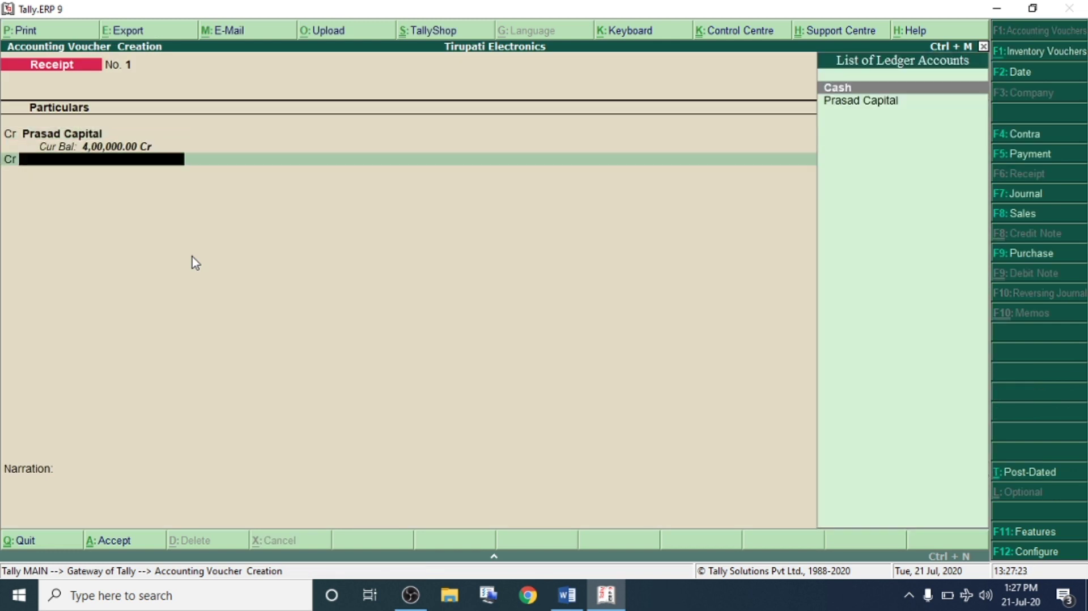
pyautogui.hotkey('alt', 'c')
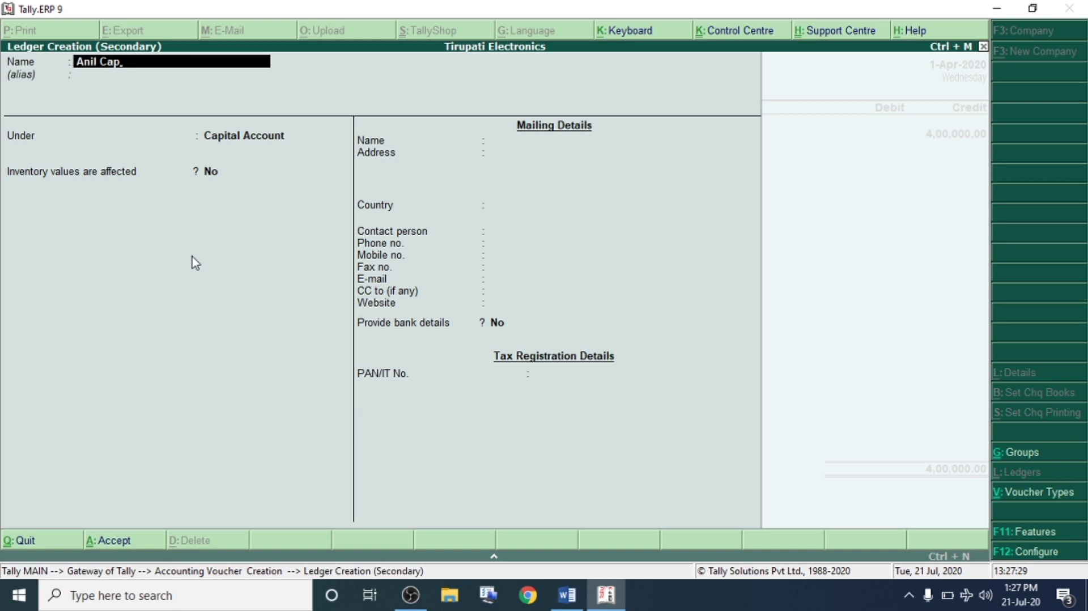
pyautogui.press('Return')
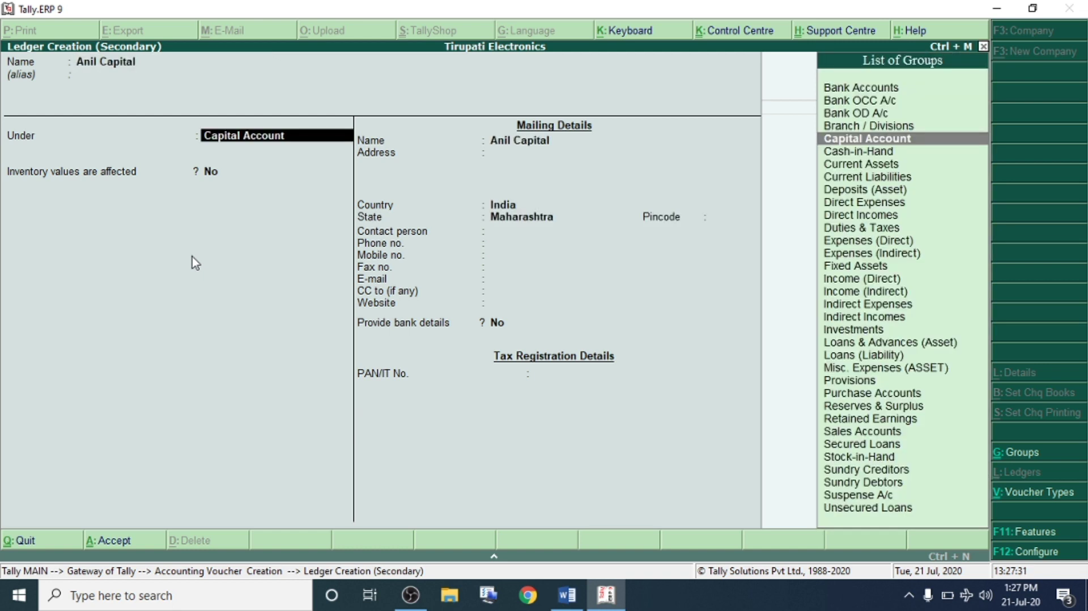
pyautogui.hotkey('ctrl', 'a')
pyautogui.write('2000')
pyautogui.press('Return')
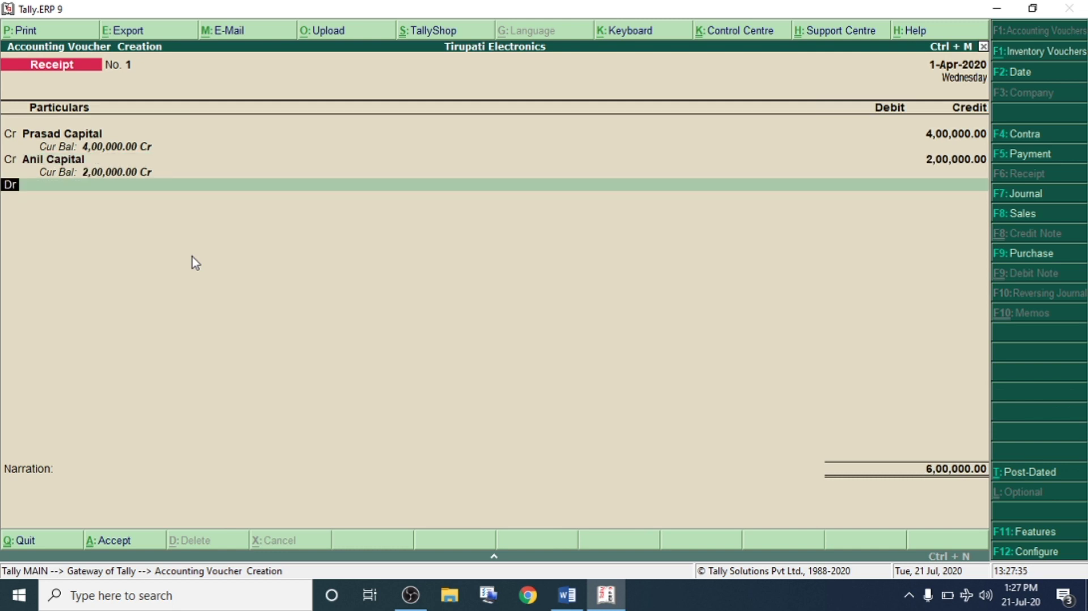
# Add a third credit line with a new capital ledger for the third partner under Capital Account, for 2,00,000
pyautogui.write('c')
pyautogui.press('Return')
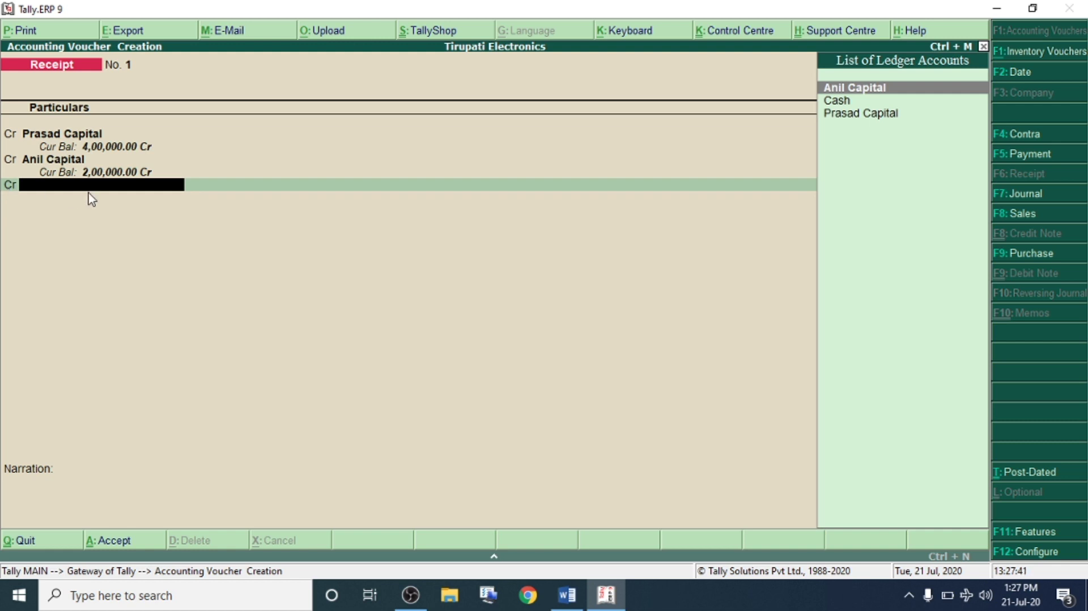
pyautogui.hotkey('alt', 'c')
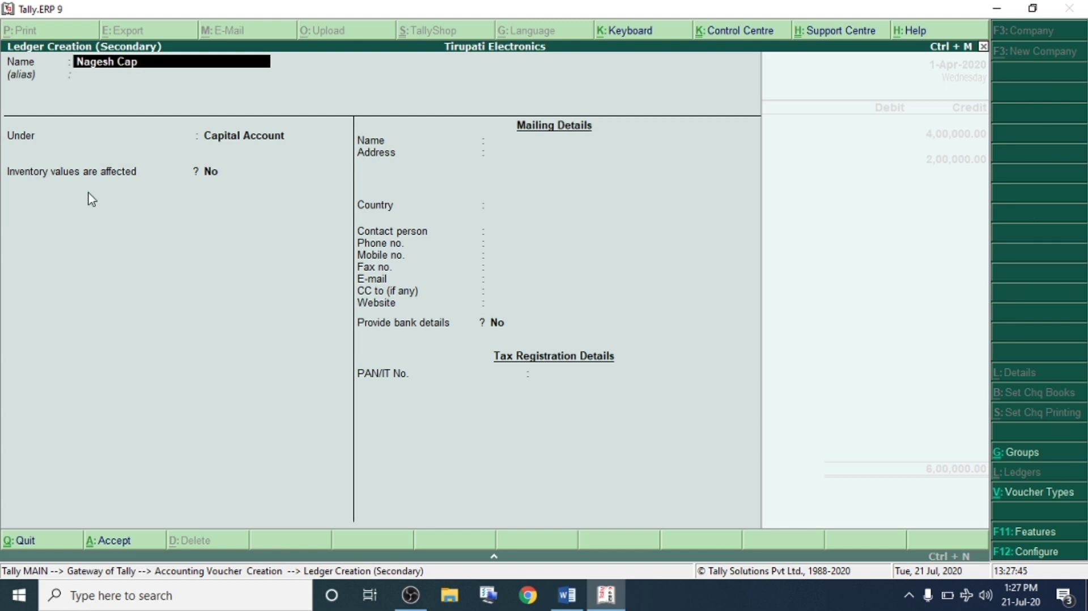
pyautogui.press('Return')
pyautogui.press('Return')
pyautogui.press('Return')
pyautogui.press('Return')
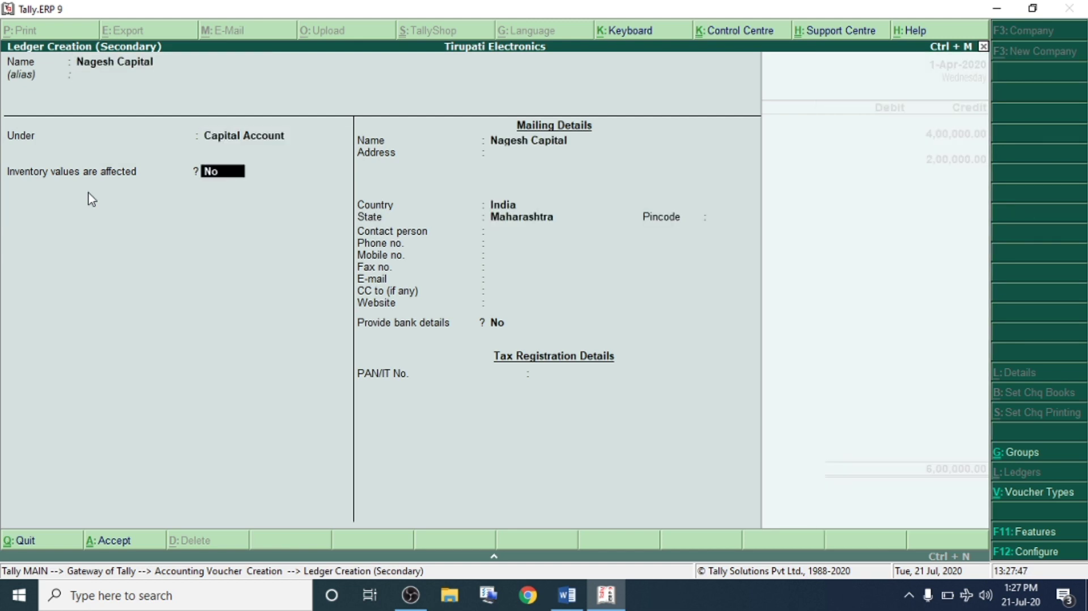
pyautogui.hotkey('ctrl', 'a')
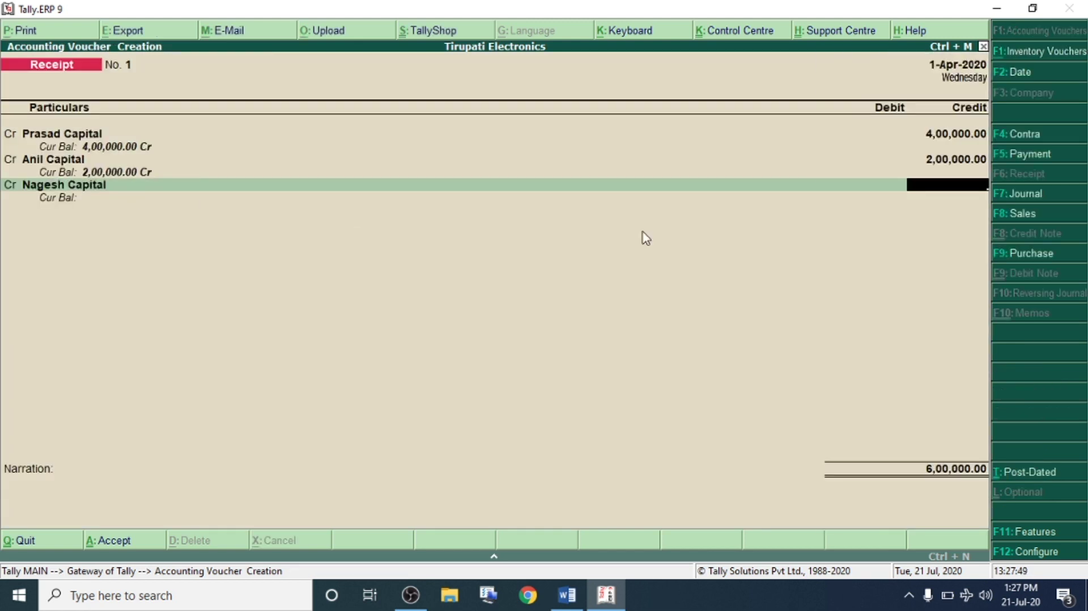
pyautogui.write('2,00,000')
pyautogui.press('Return')
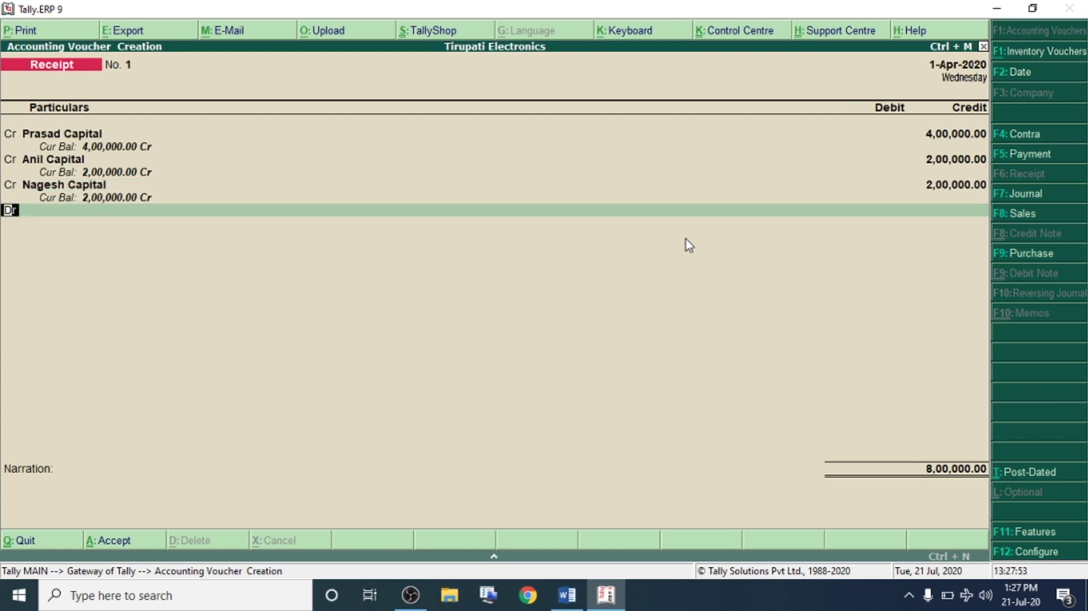
# Debit Cash with 8,00,000, leave the narration empty and accept the receipt voucher
pyautogui.press('Return')
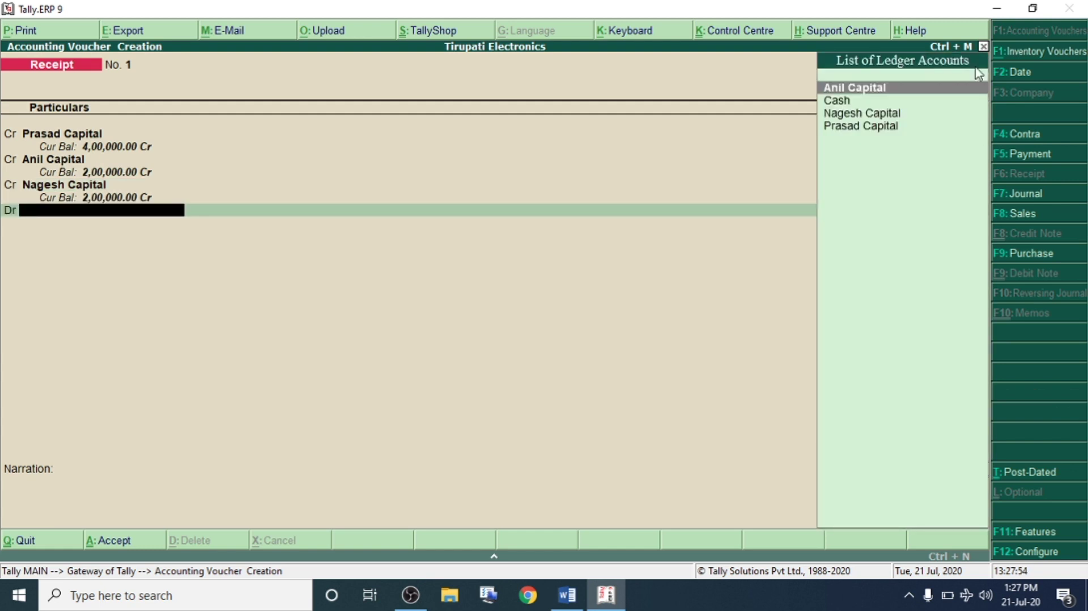
pyautogui.doubleClick(844, 102)
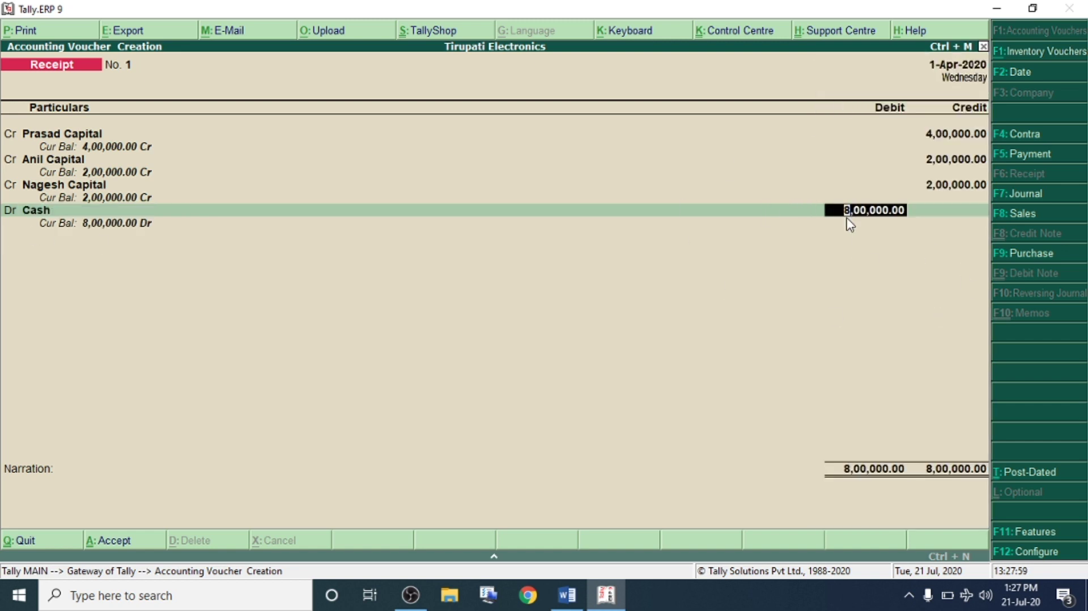
pyautogui.press('Return')
pyautogui.press('Return')
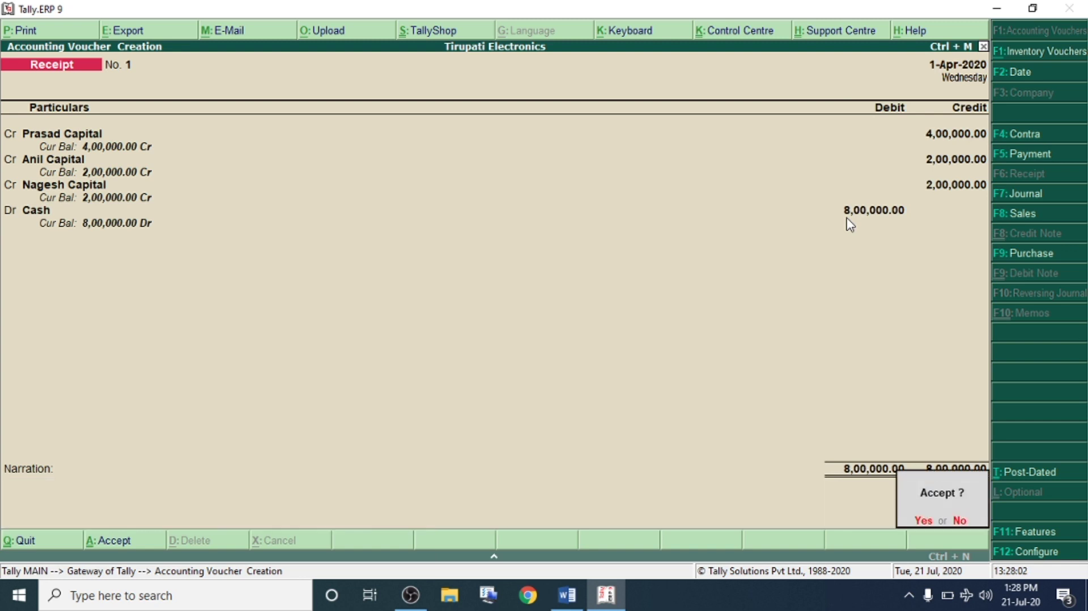
pyautogui.press('Return')
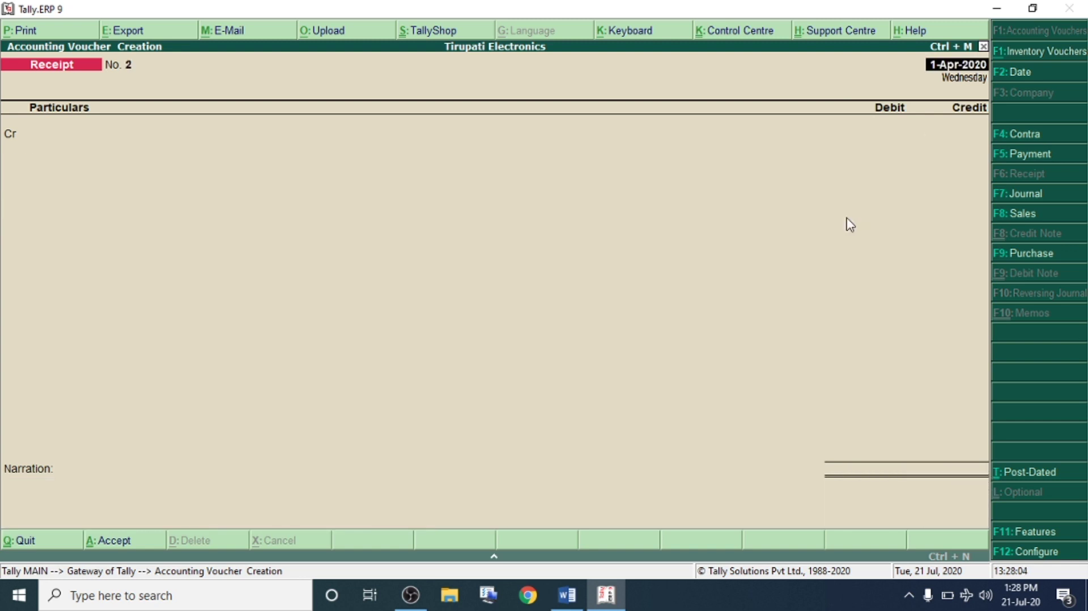
# View the detailed balance sheet to check the partners' capital and cash in hand, and return to the Gateway of Tally
pyautogui.press('Escape')
pyautogui.press('Escape')
pyautogui.press('Escape')
pyautogui.click(733, 325)
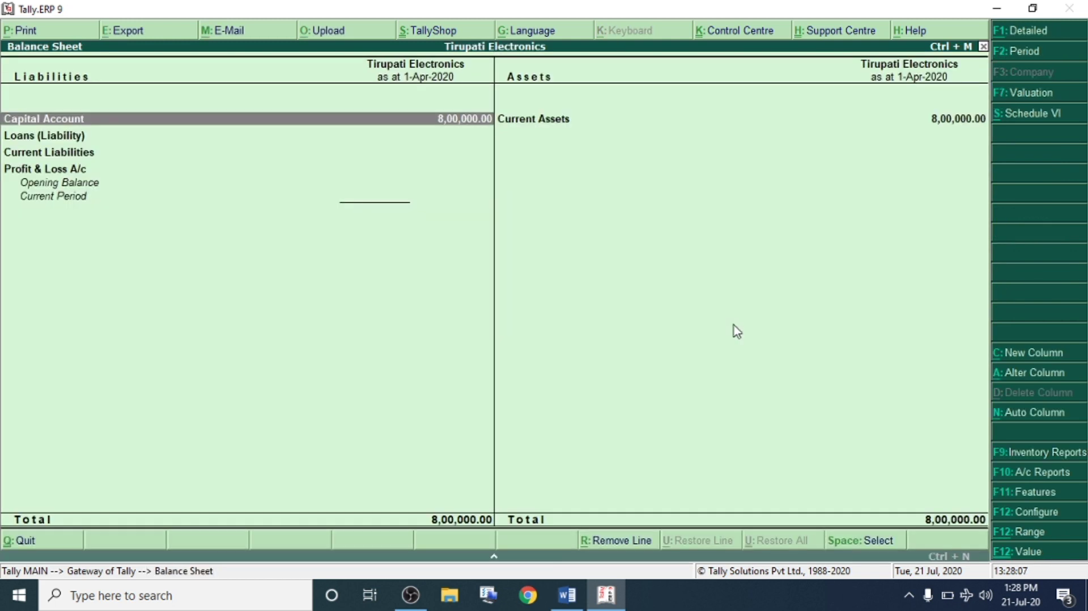
pyautogui.click(873, 153)
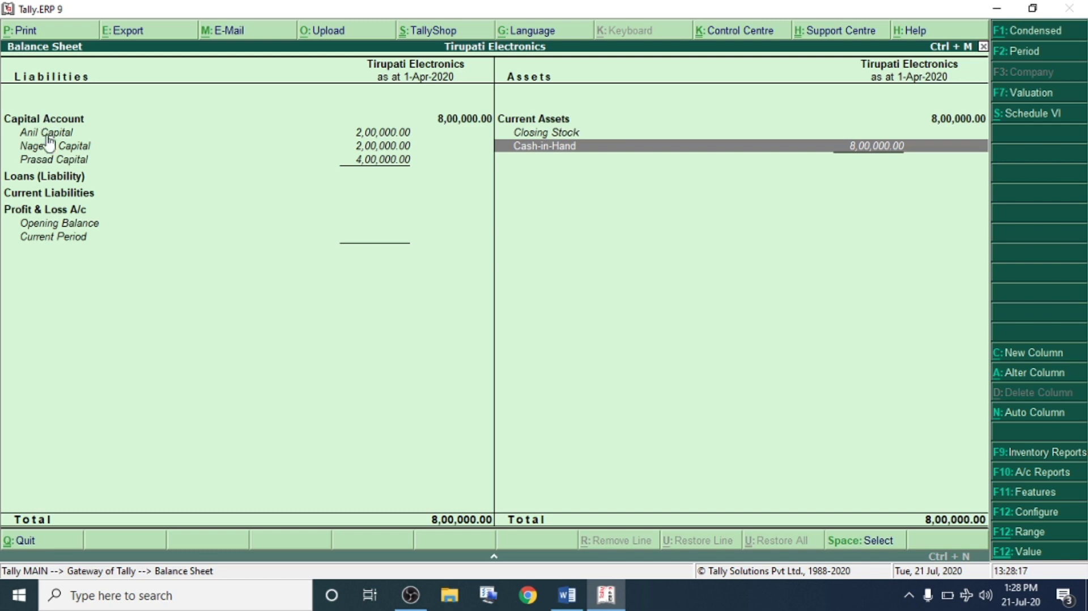
pyautogui.press('Escape')
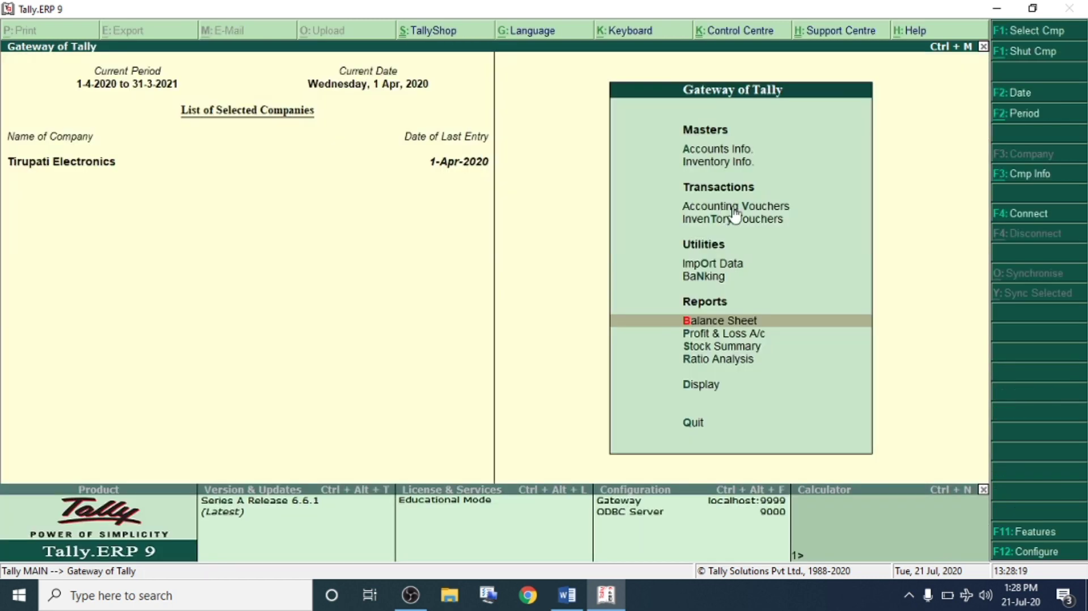
# Reopen accounting voucher entry, switch to Word and examine transaction 2, the purchase of 50 washing machines with 18% GST
pyautogui.click(747, 213)
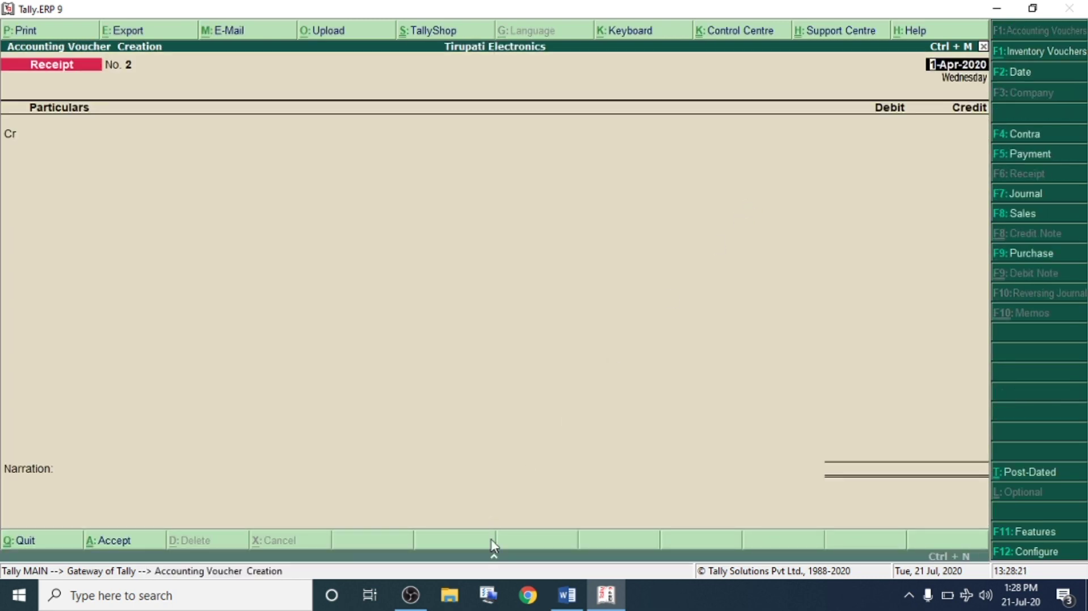
pyautogui.click(566, 595)
pyautogui.click(306, 345)
pyautogui.scroll(-2, 362, 352)
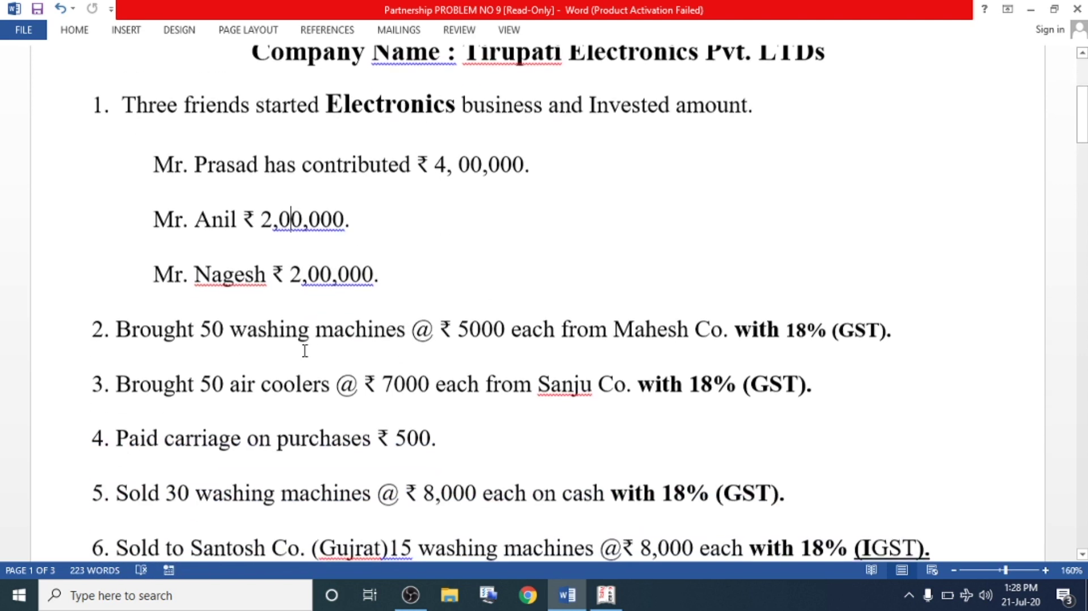
pyautogui.click(77, 338)
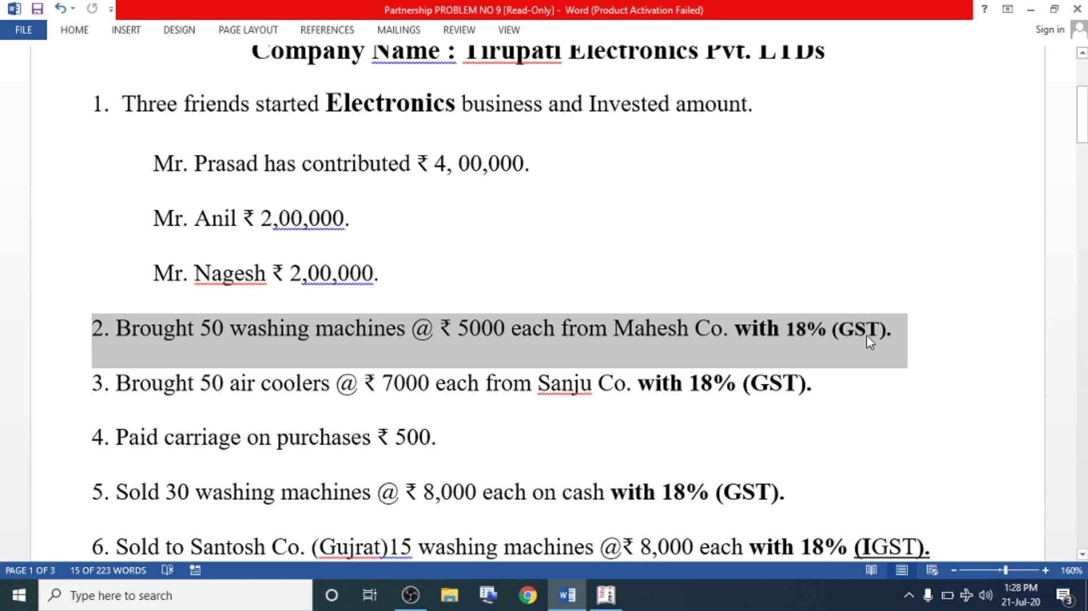
pyautogui.scroll(-1, 799, 346)
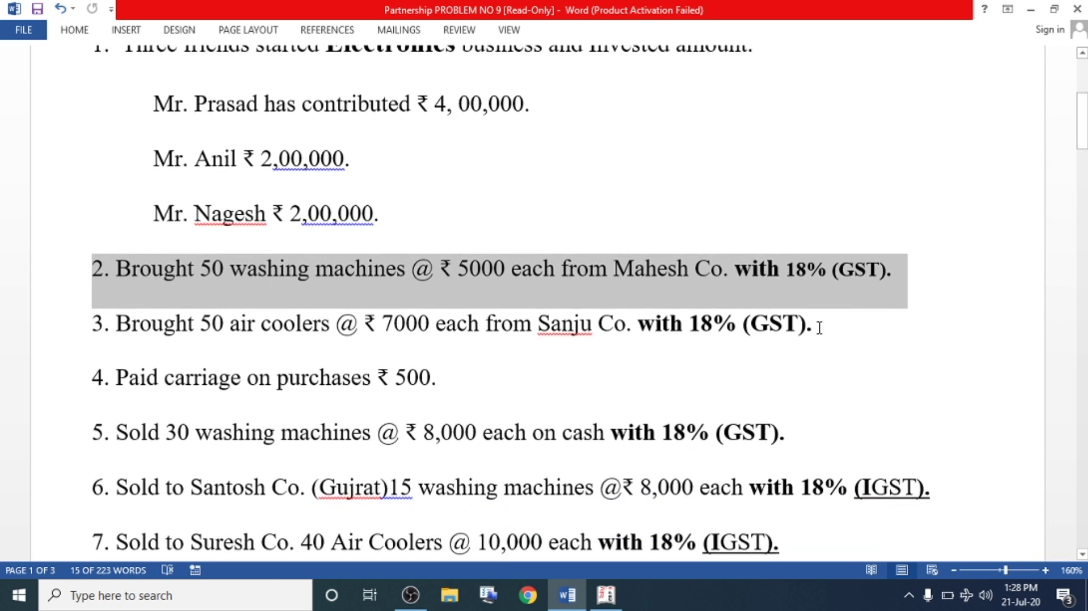
# Switch to Tally.ERP 9 and start a purchase voucher dated 1-Apr-2020, leaving the supplier invoice number and date empty
pyautogui.hotkey('alt', 'Tab')
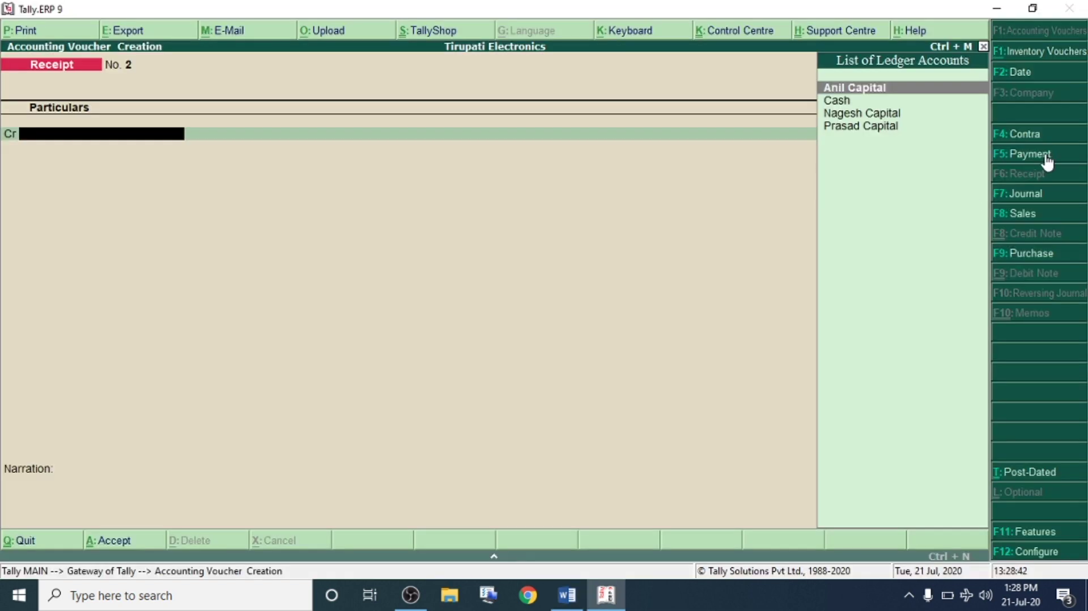
pyautogui.click(1029, 253)
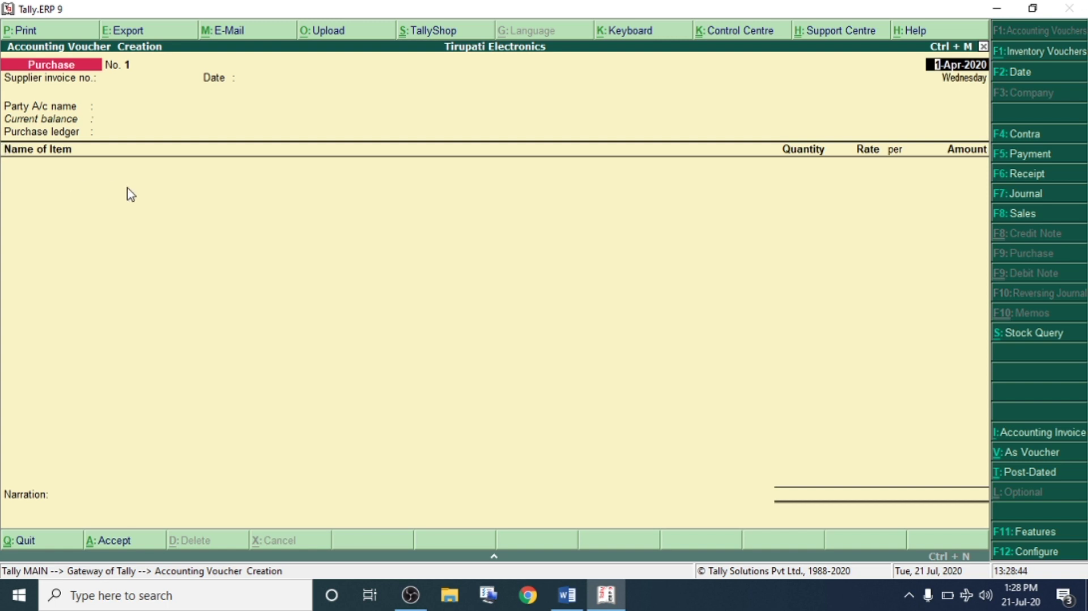
pyautogui.press('BackSpace')
pyautogui.press('BackSpace')
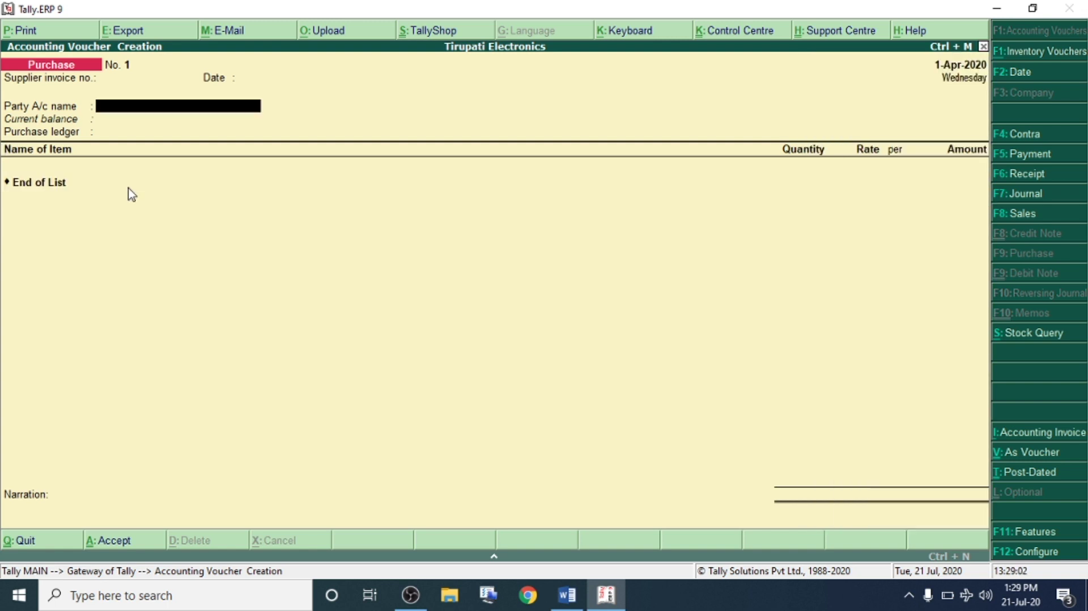
# Start a new party ledger named Mahesh Co. under Sundry Creditors, keeping bill-by-bill balances enabled
pyautogui.hotkey('alt', 'c')
pyautogui.write('Mahesh Co.')
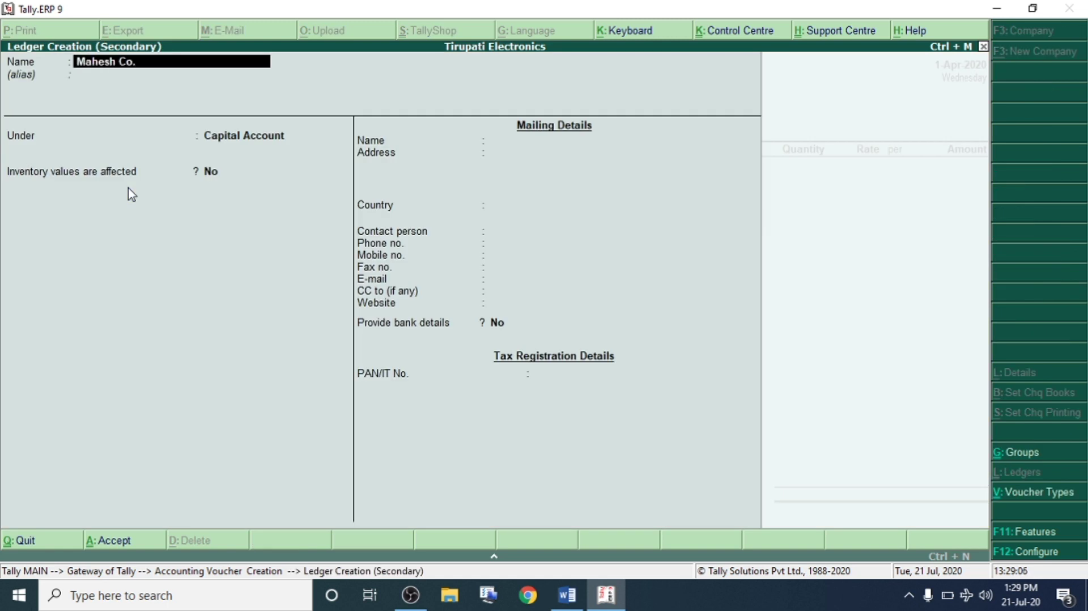
pyautogui.press('Return')
pyautogui.press('Return')
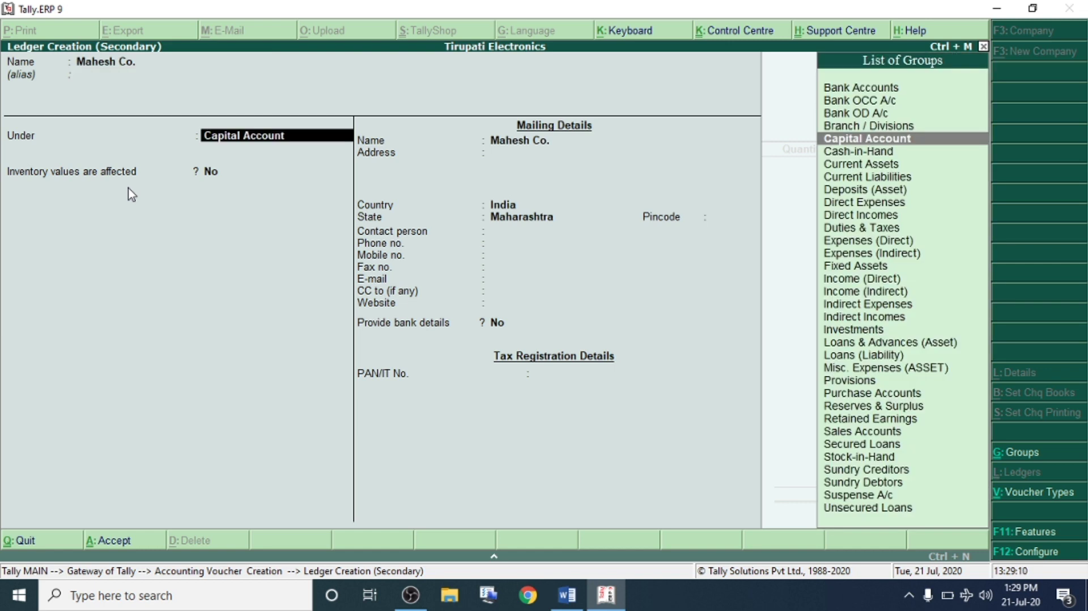
pyautogui.write('Sun')
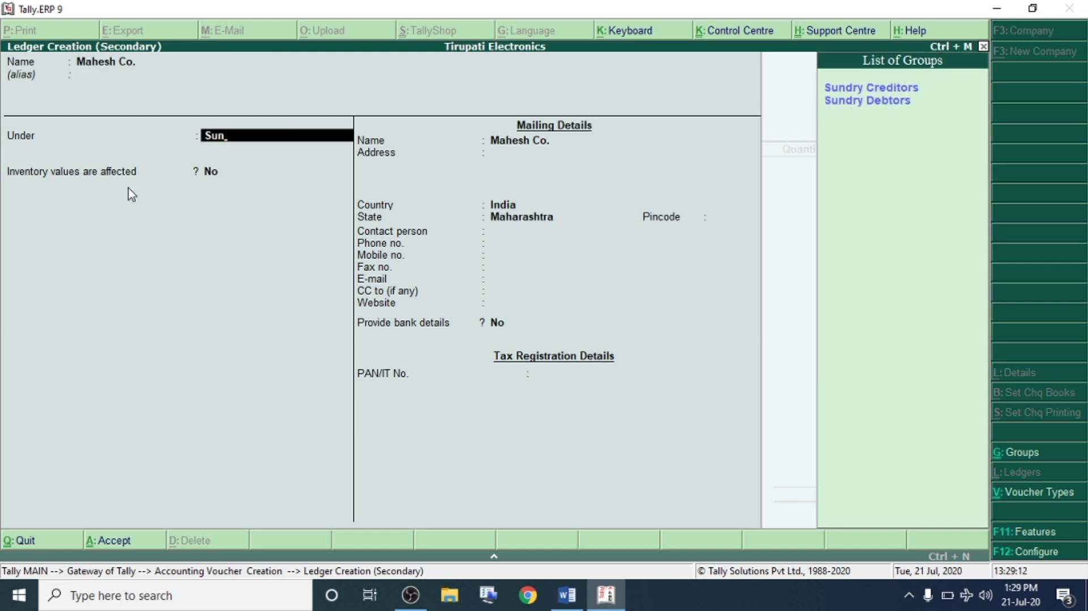
pyautogui.press('Return')
pyautogui.press('Return')
pyautogui.press('Return')
pyautogui.press('Return')
pyautogui.press('Return')
pyautogui.press('Return')
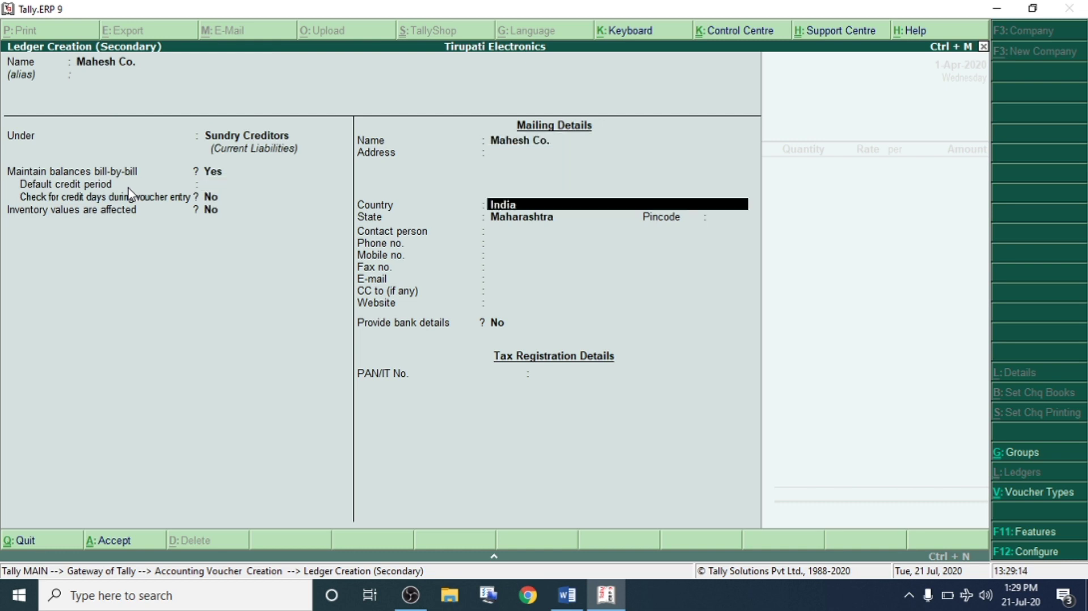
# Keep India and Maharashtra in the mailing details, save the Mahesh Co. ledger and accept its supplier details unchanged
pyautogui.press('Return')
pyautogui.press('Return')
pyautogui.press('Return')
pyautogui.press('Return')
pyautogui.press('Return')
pyautogui.press('Return')
pyautogui.press('Return')
pyautogui.press('Return')
pyautogui.press('Return')
pyautogui.press('Return')
pyautogui.press('Return')
pyautogui.press('Return')
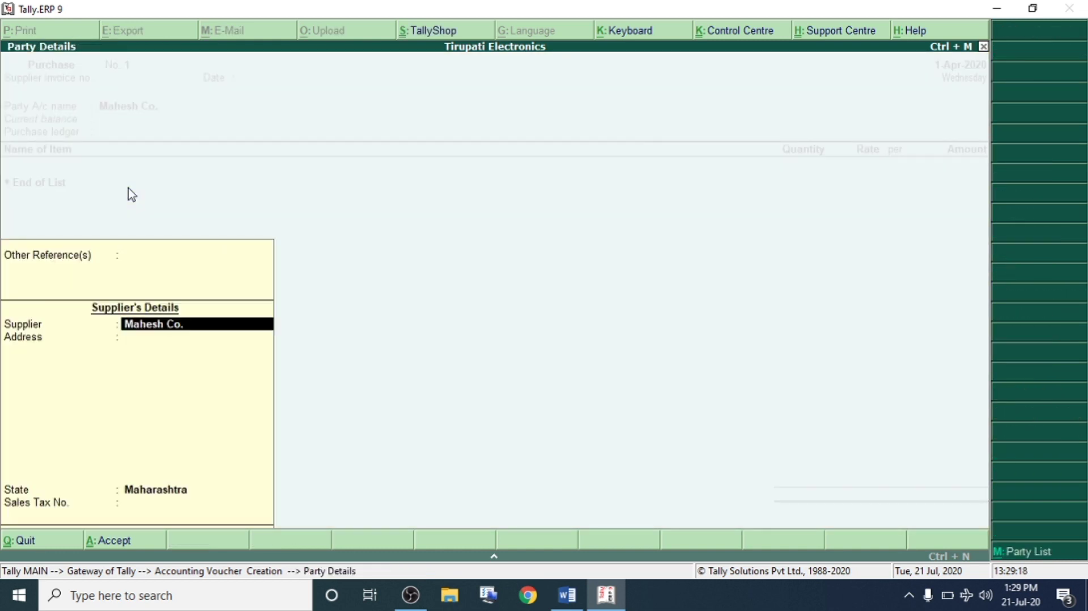
pyautogui.press('Return')
pyautogui.press('Return')
pyautogui.press('Return')
pyautogui.press('Return')
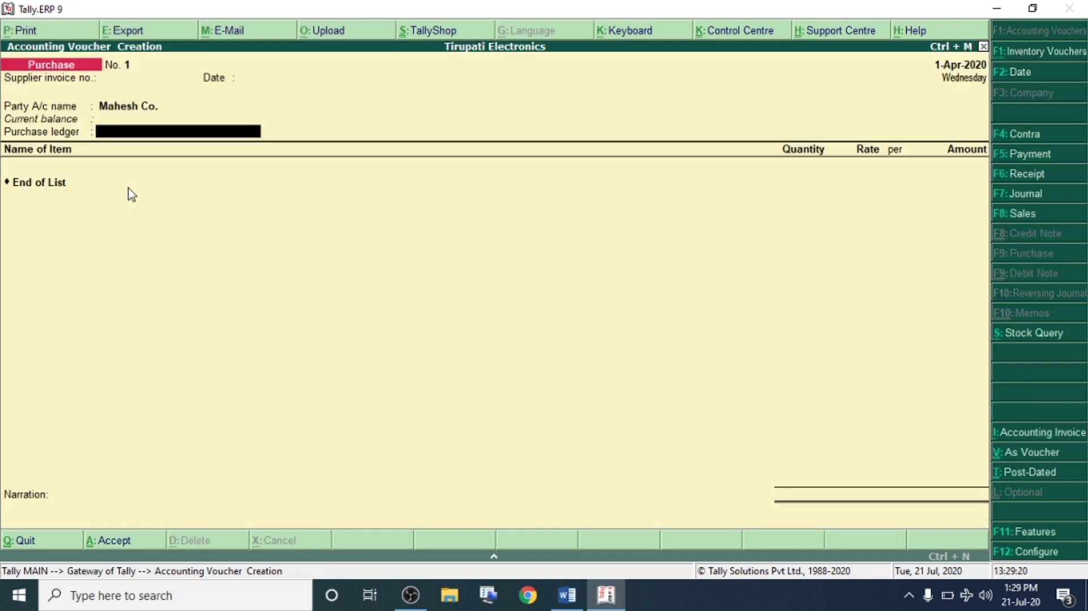
pyautogui.hotkey('alt', 'c')
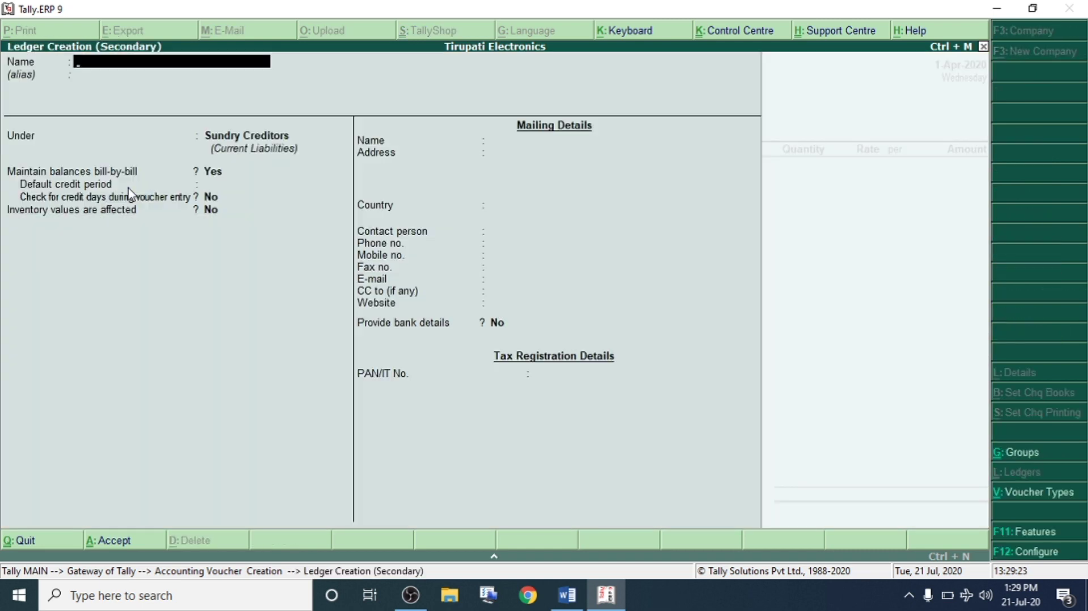
pyautogui.write('Purchas')
pyautogui.press('Return')
pyautogui.press('Return')
pyautogui.write('Pur')
pyautogui.press('BackSpace')
pyautogui.press('BackSpace')
pyautogui.press('BackSpace')
pyautogui.press('Escape')
pyautogui.press('y')
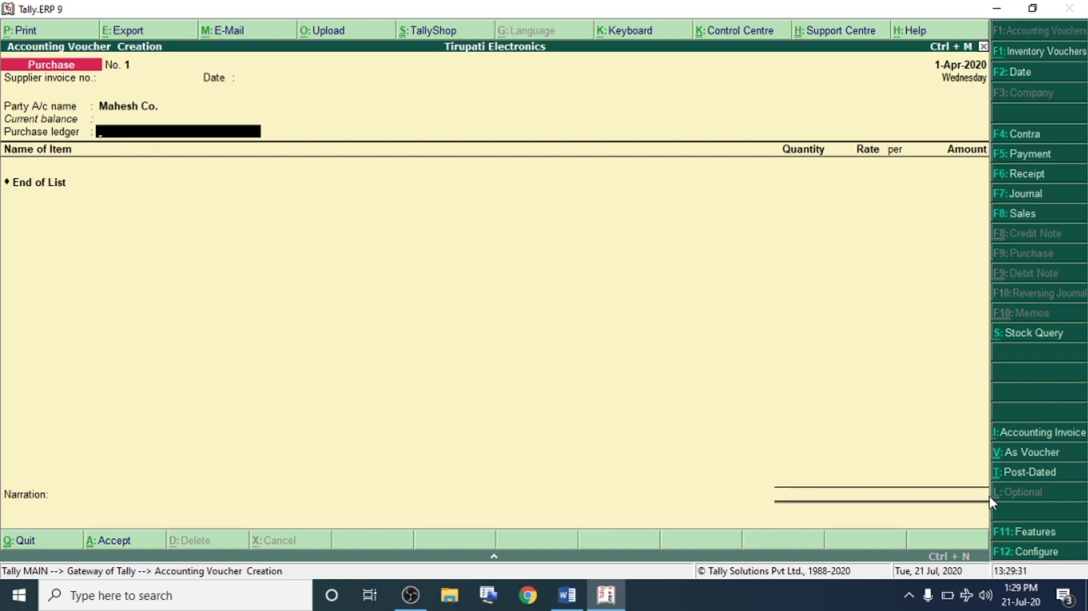
# Enable Goods and Services Tax in the company's statutory and taxation features and open its GST details
pyautogui.click(1039, 537)
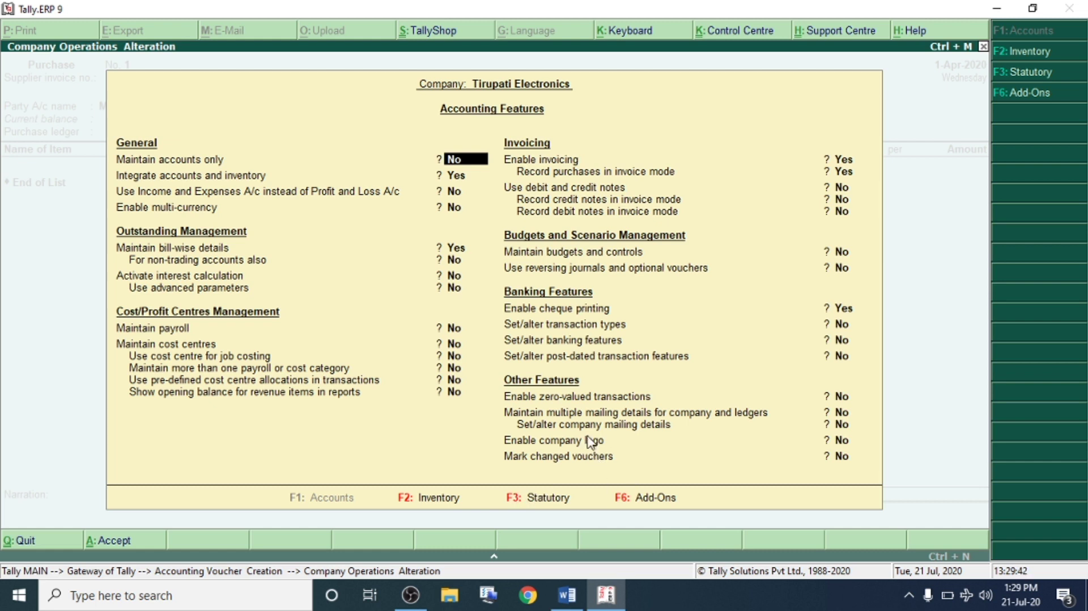
pyautogui.press('F3')
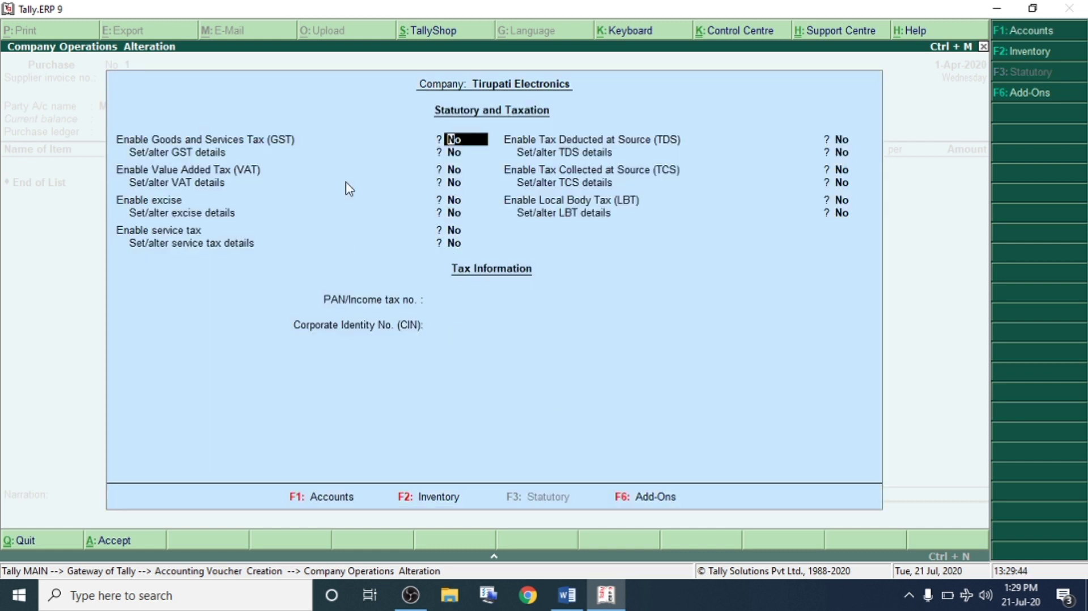
pyautogui.write('y')
pyautogui.press('Return')
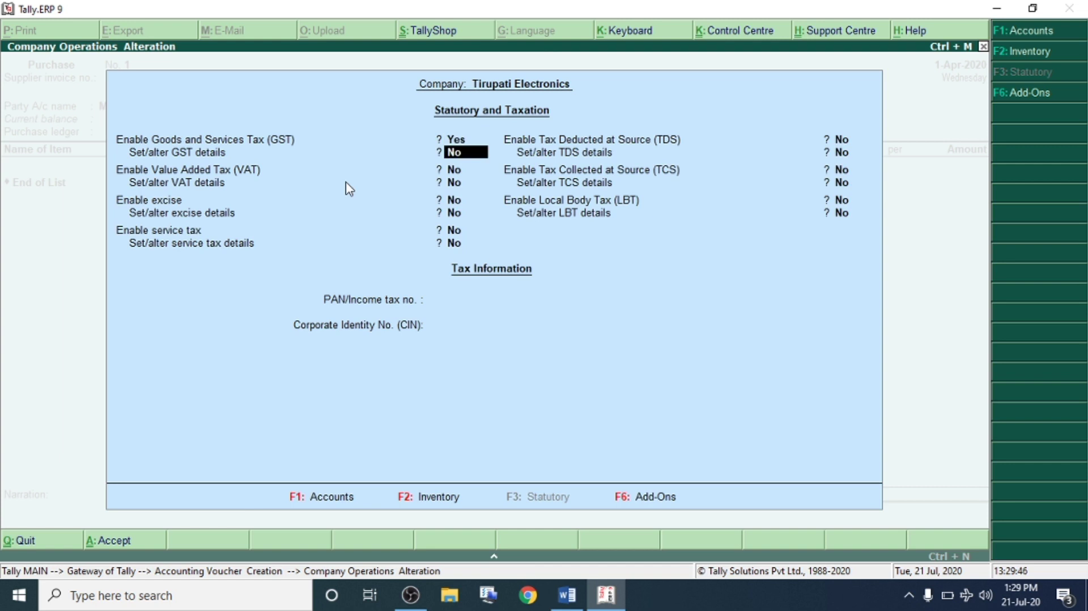
pyautogui.write('y')
pyautogui.press('Return')
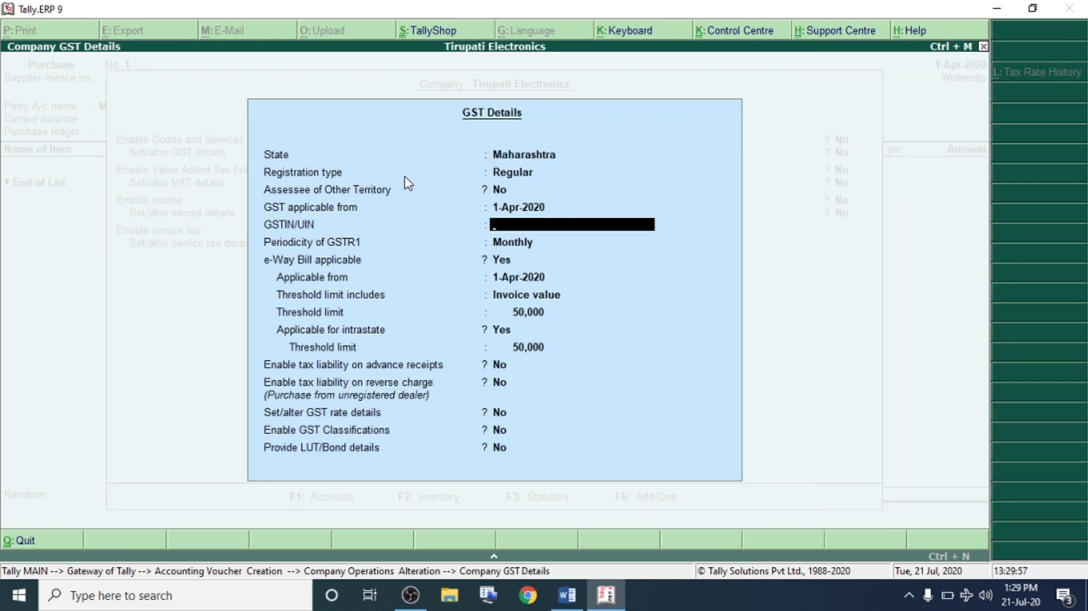
# Enter the company's GSTIN/UIN, keep the GSTR1 periodicity Monthly and set e-Way Bill applicable to No
pyautogui.write('27AAAAA1234A1Z5')
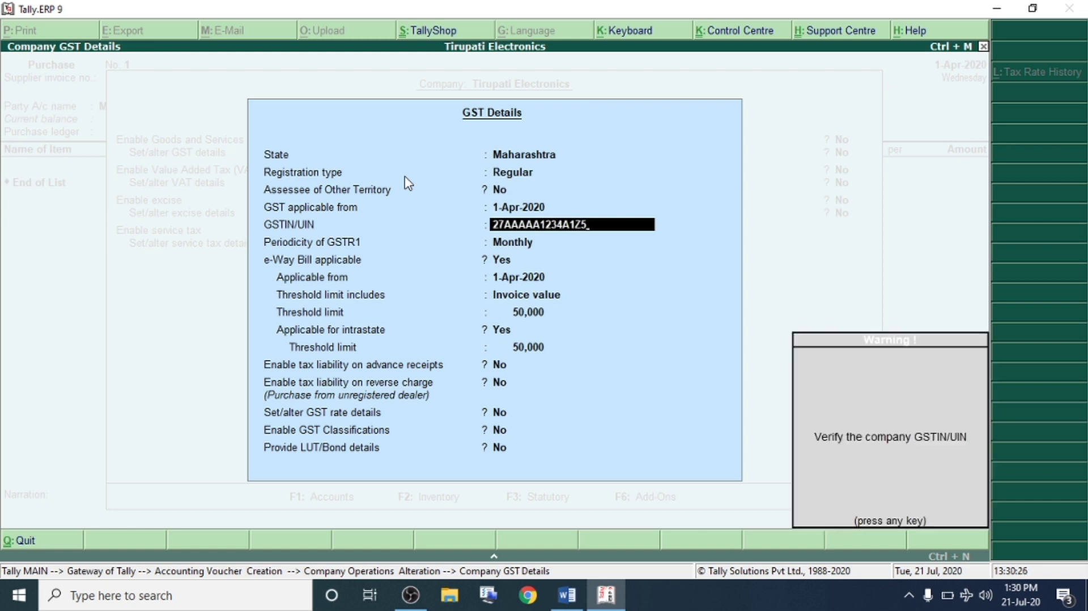
pyautogui.press('Return')
pyautogui.press('Up')
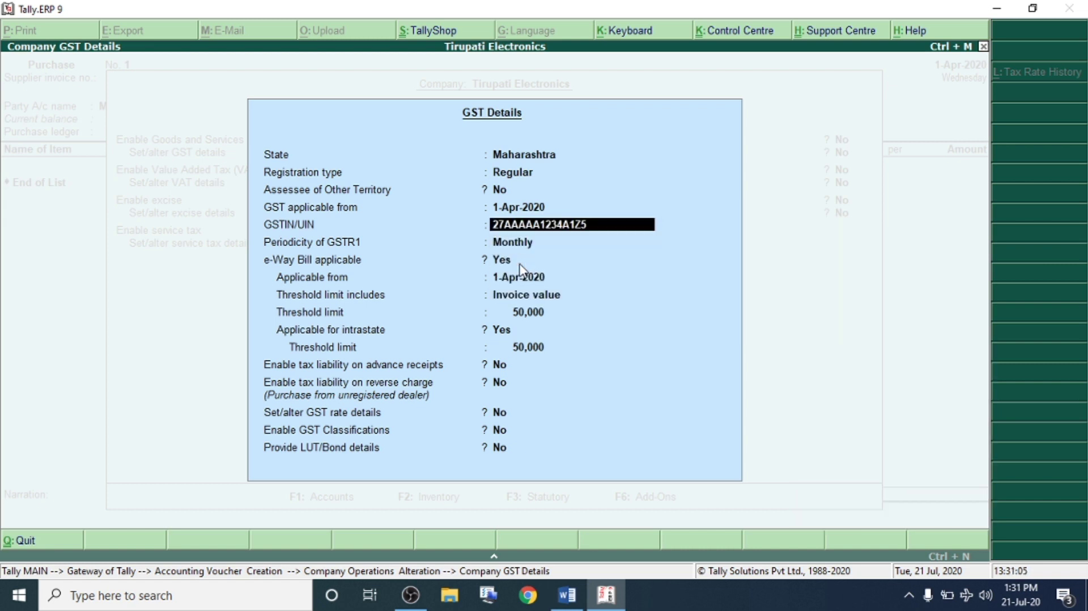
pyautogui.press('Return')
pyautogui.press('Return')
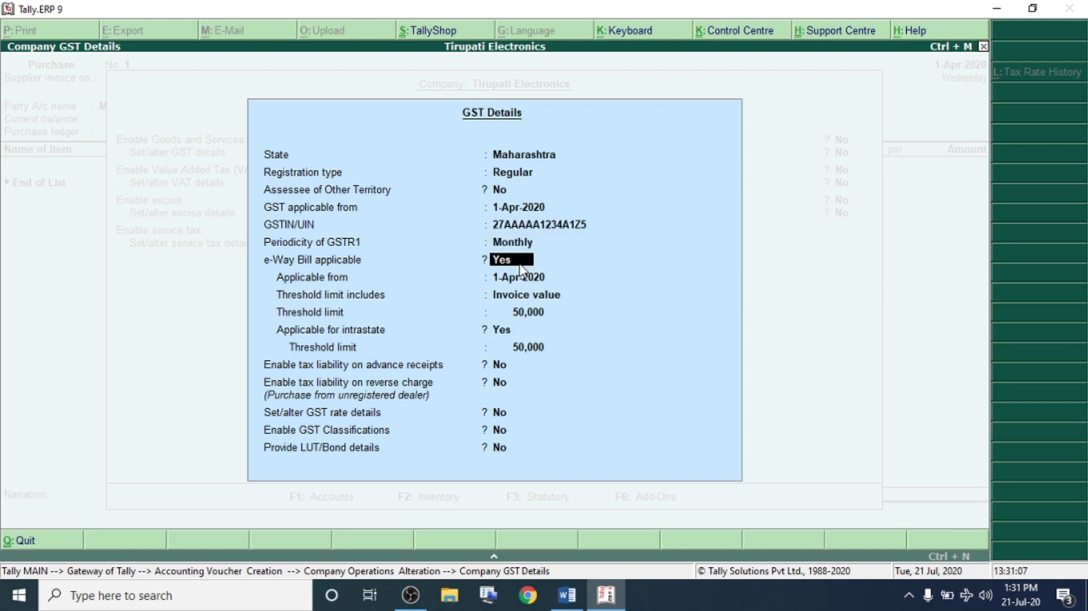
pyautogui.press('n')
pyautogui.press('Return')
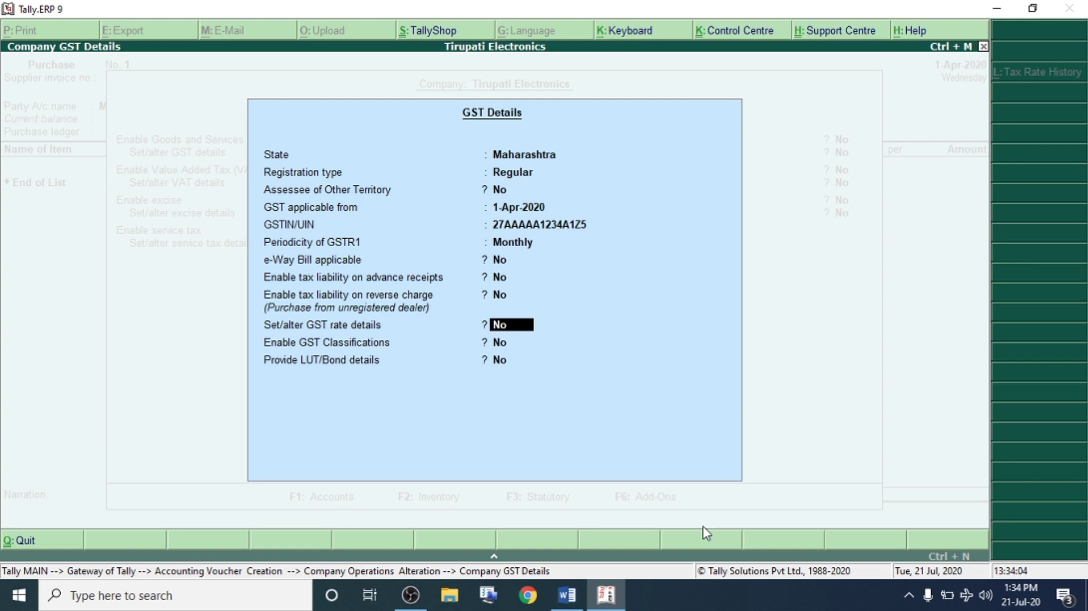
# Turn on the company's GST rate details and set the taxability to Taxable
pyautogui.press('y')
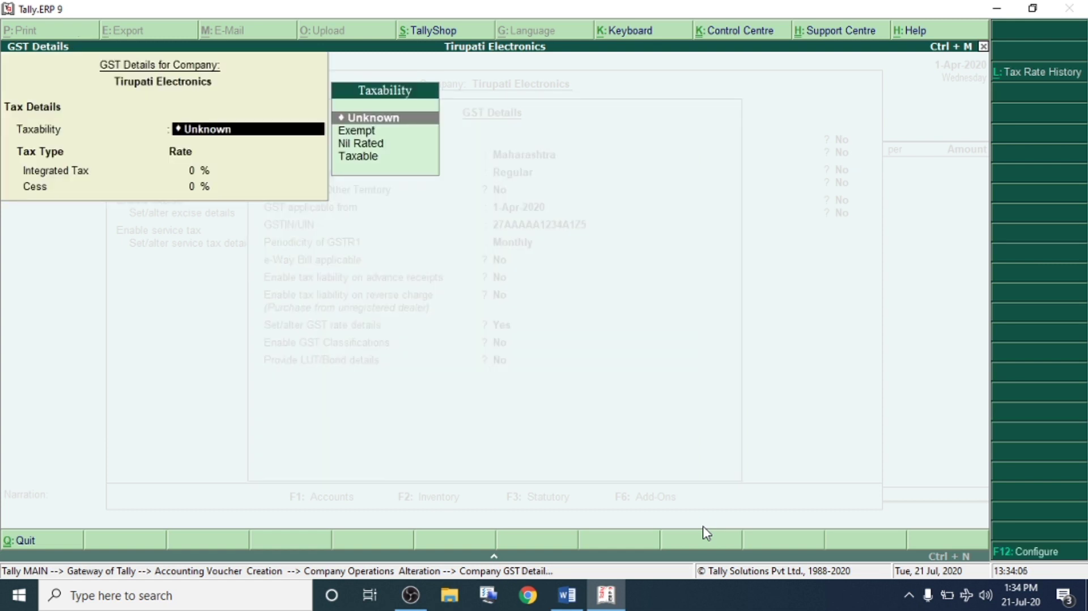
pyautogui.press('Down')
pyautogui.press('Down')
pyautogui.press('Down')
pyautogui.press('Return')
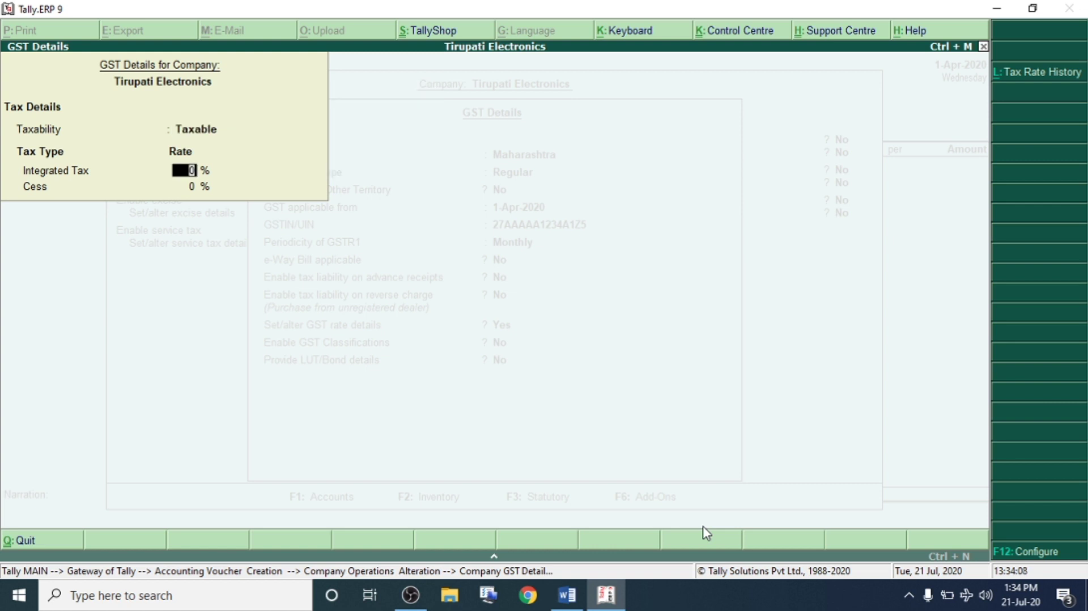
# Set the company's integrated tax rate to 18%, keep cess at 0% and accept the GST details and company features
pyautogui.write('18')
pyautogui.press('Return')
pyautogui.press('Up')
pyautogui.press('Return')
pyautogui.press('Return')
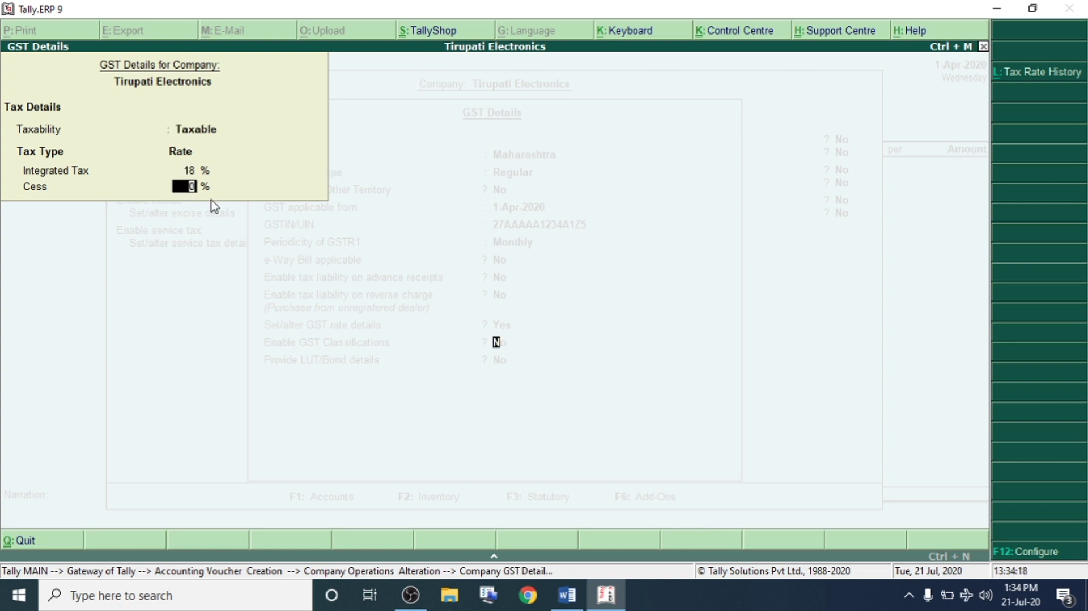
pyautogui.press('Return')
pyautogui.press('Return')
pyautogui.press('Return')
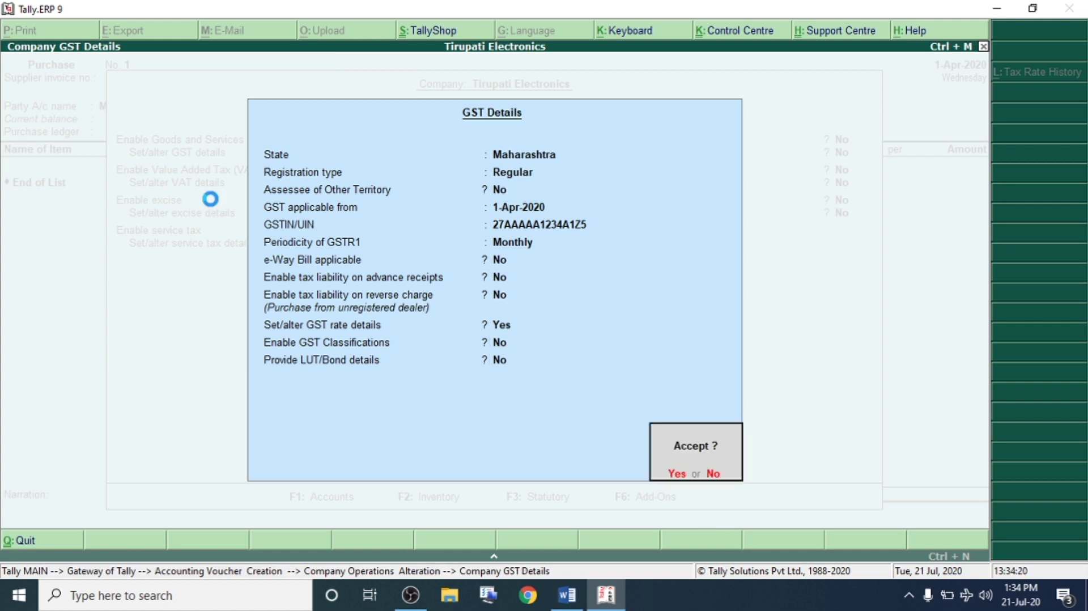
pyautogui.hotkey('ctrl', 'a')
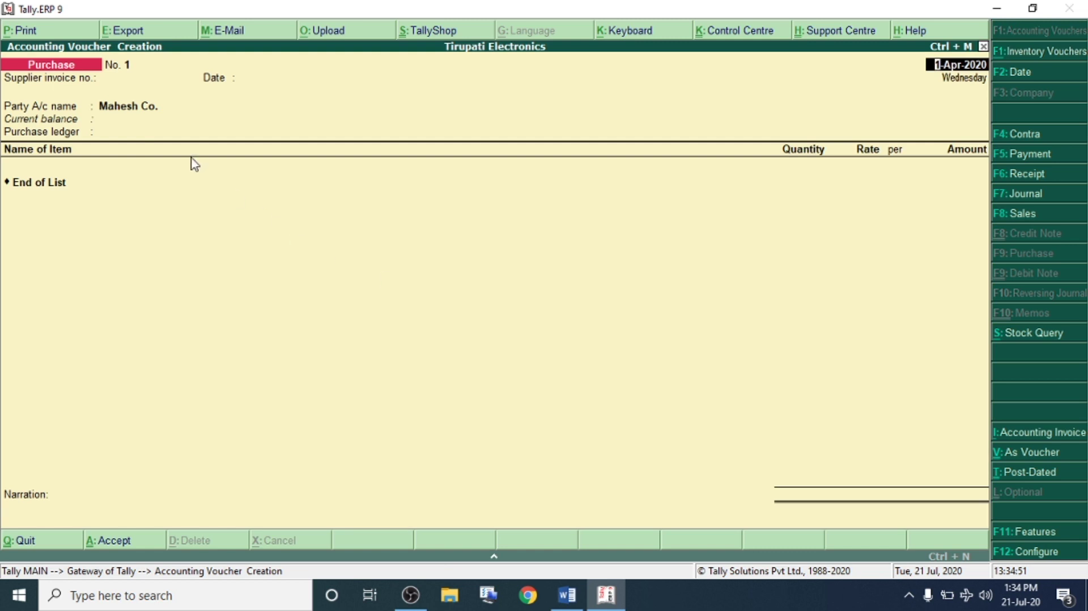
# From the voucher's purchase ledger field, start a new ledger named Purchase A/c under Purchase Accounts, with GST applicable
pyautogui.click(124, 133)
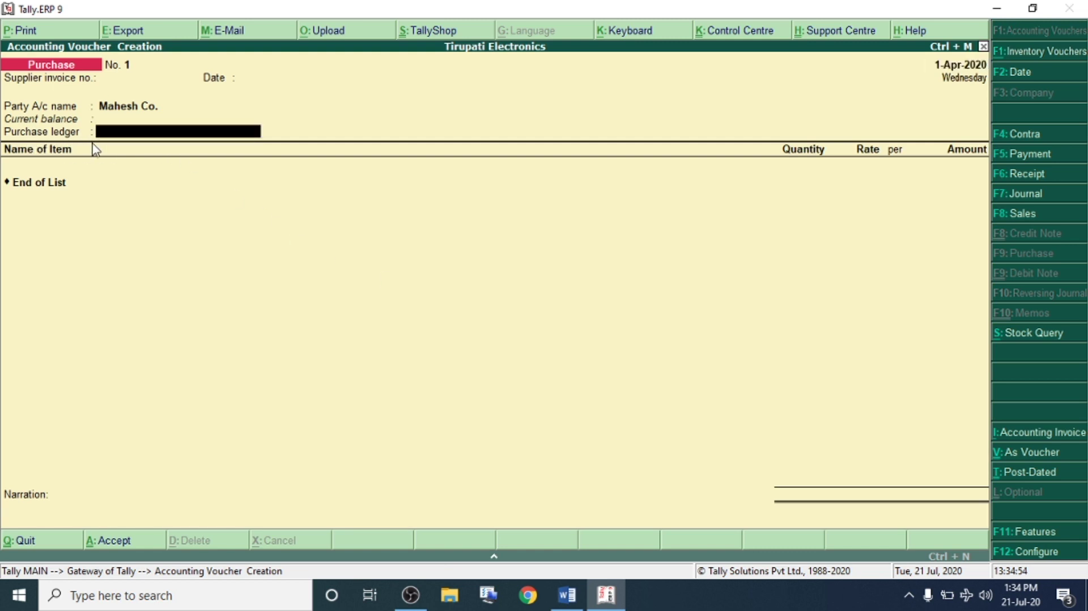
pyautogui.hotkey('alt', 'c')
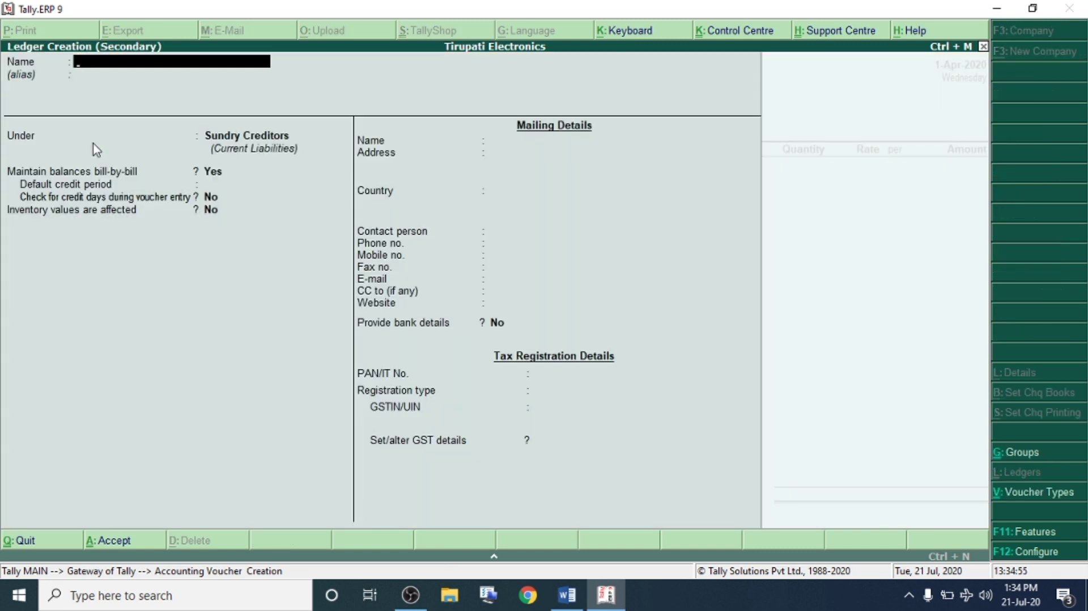
pyautogui.write('Purchase A/c')
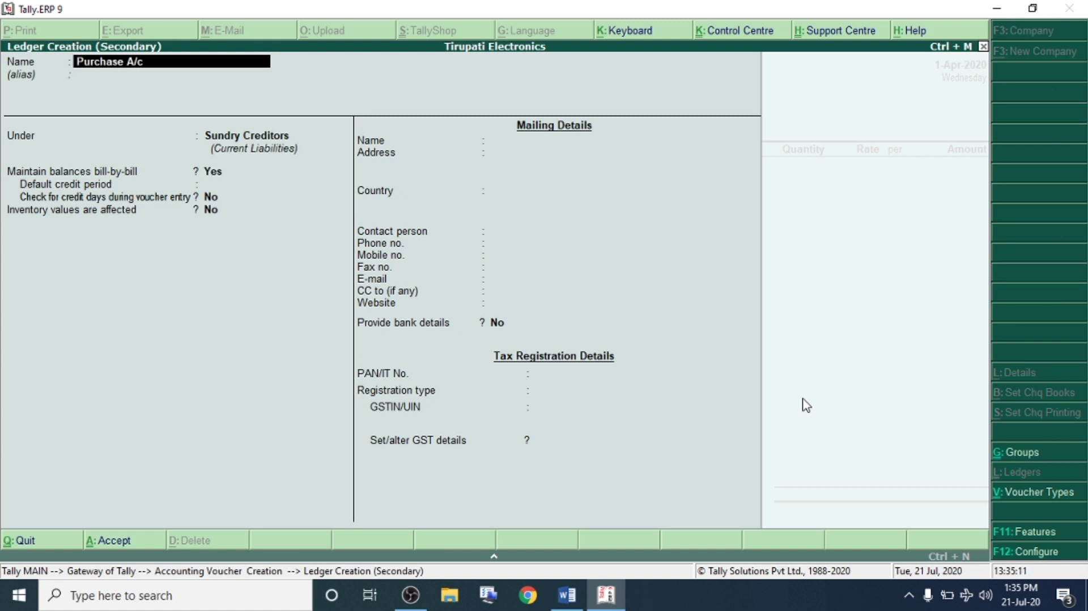
pyautogui.press('Return')
pyautogui.write('Pur')
pyautogui.press('Return')
pyautogui.press('Return')
pyautogui.press('Return')
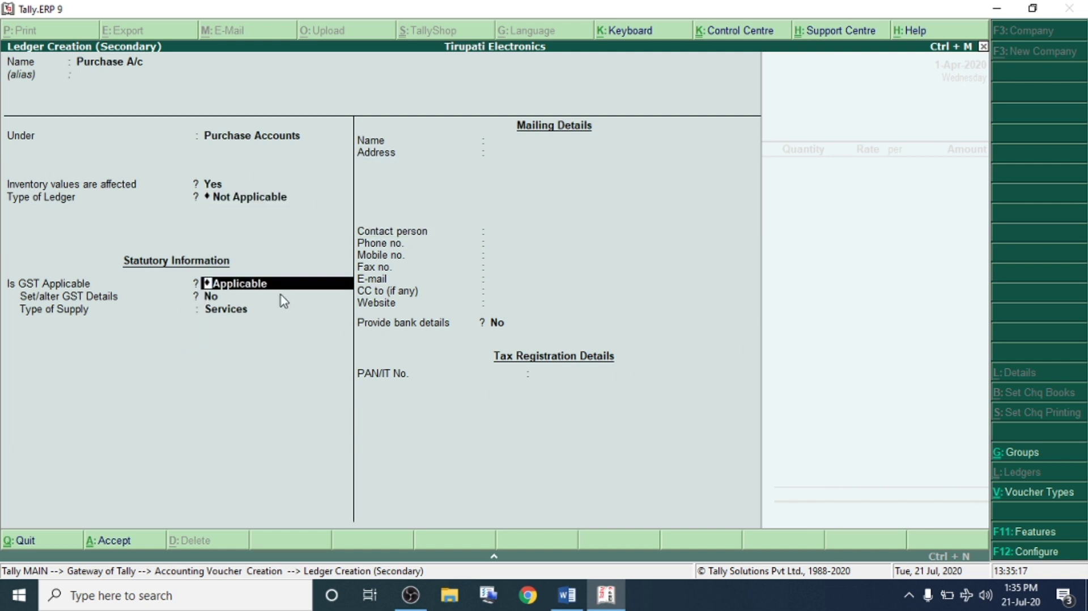
pyautogui.press('Return')
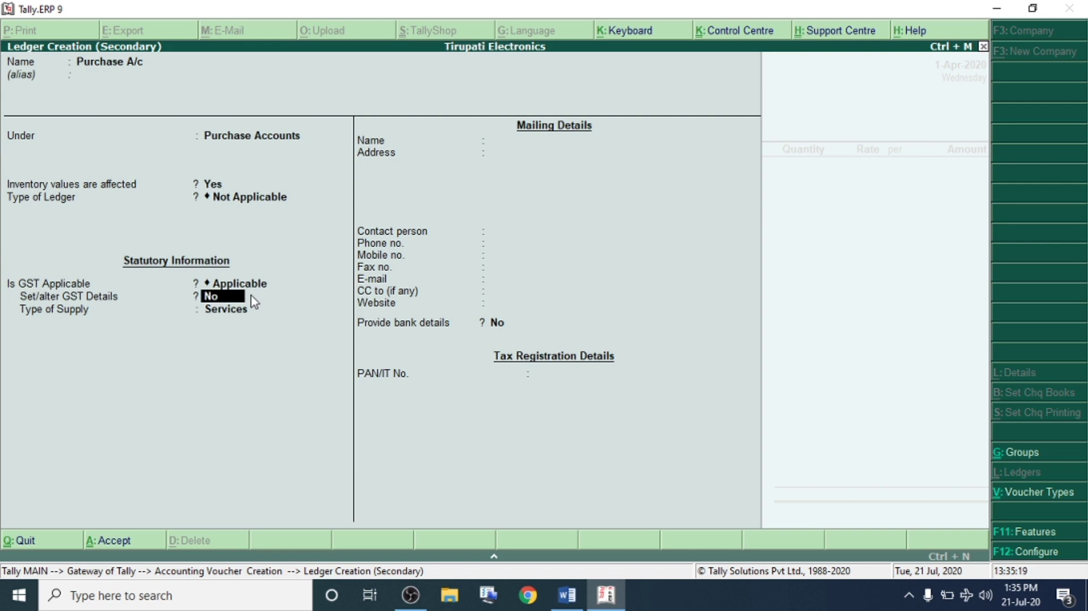
# Set the Purchase A/c ledger's GST details to Purchase Taxable with 18% integrated tax and 0% cess
pyautogui.press('y')
pyautogui.hotkey('ctrl', 'a')
pyautogui.press('Return')
pyautogui.write('Pu')
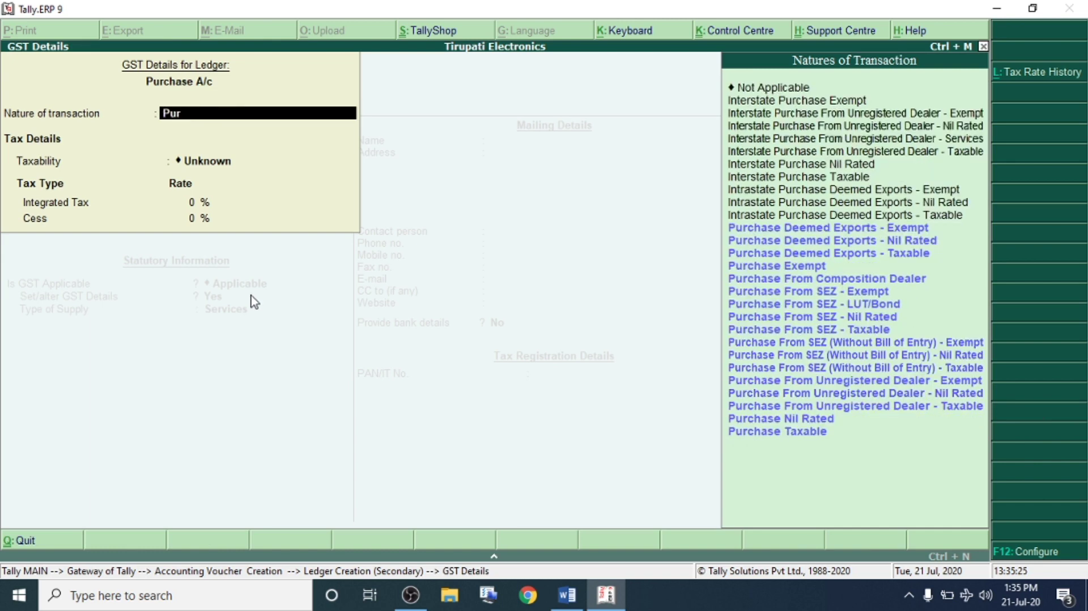
pyautogui.press('Down')
pyautogui.press('Down')
pyautogui.press('Down')
pyautogui.press('Down')
pyautogui.press('Down')
pyautogui.press('Down')
pyautogui.press('Down')
pyautogui.press('Down')
pyautogui.press('Down')
pyautogui.press('Down')
pyautogui.press('Down')
pyautogui.press('Down')
pyautogui.press('Down')
pyautogui.press('Down')
pyautogui.press('Down')
pyautogui.press('Down')
pyautogui.press('Down')
pyautogui.write('r')
pyautogui.press('Return')
pyautogui.write('18')
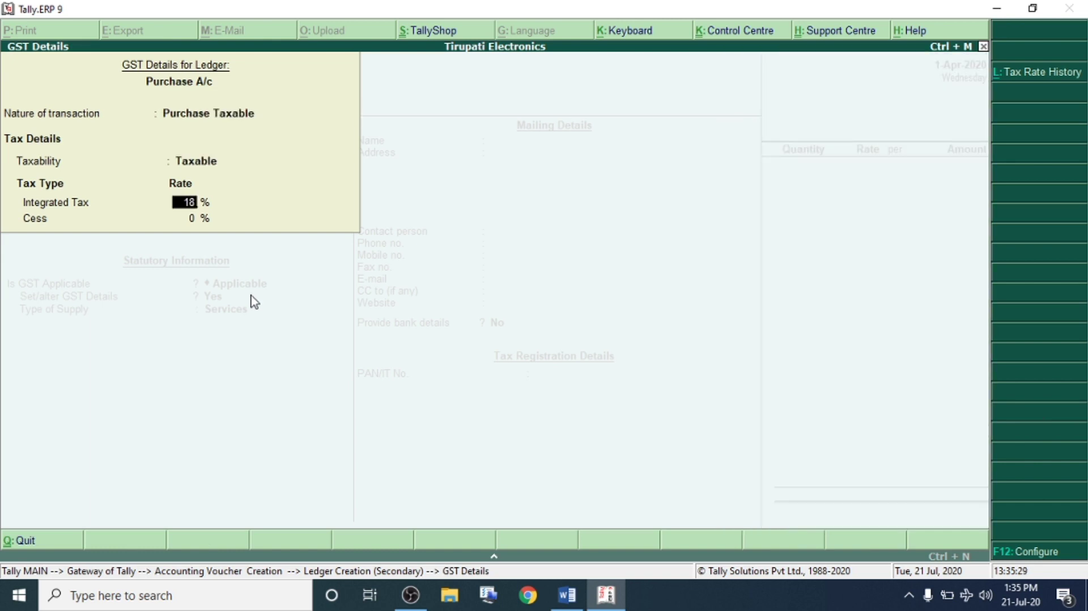
pyautogui.press('Return')
pyautogui.press('Return')
pyautogui.press('Return')
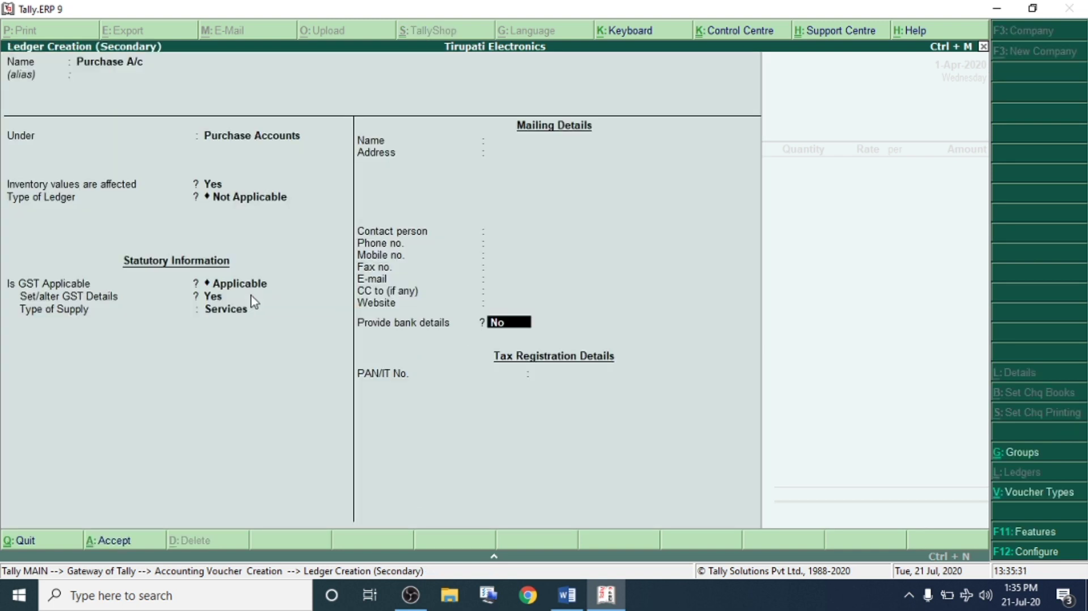
# Set the Purchase A/c ledger's type of supply to Goods and save the ledger into the purchase voucher
pyautogui.press('Up')
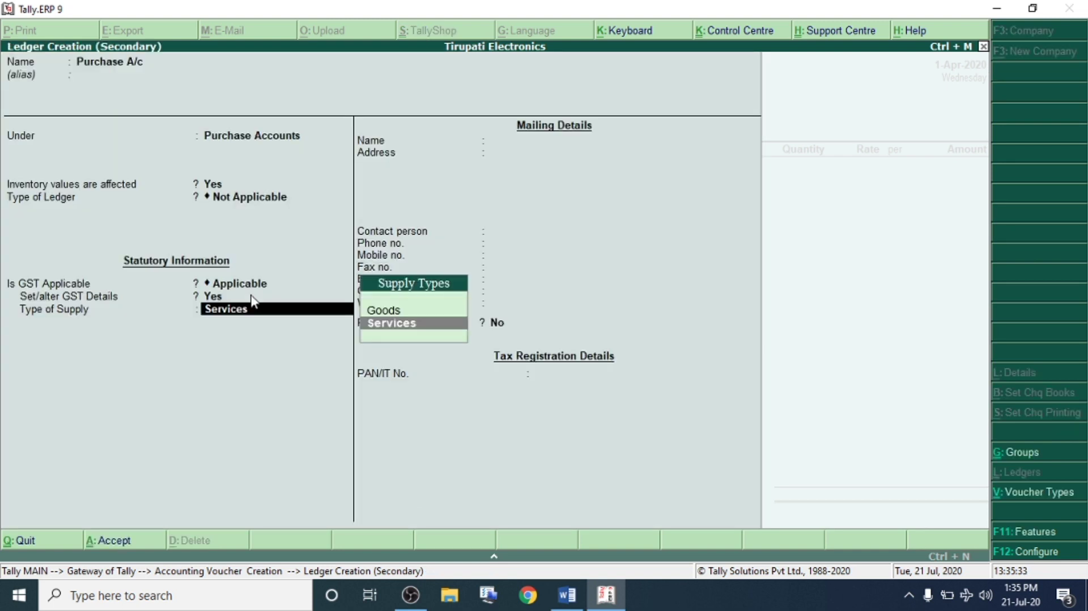
pyautogui.press('Up')
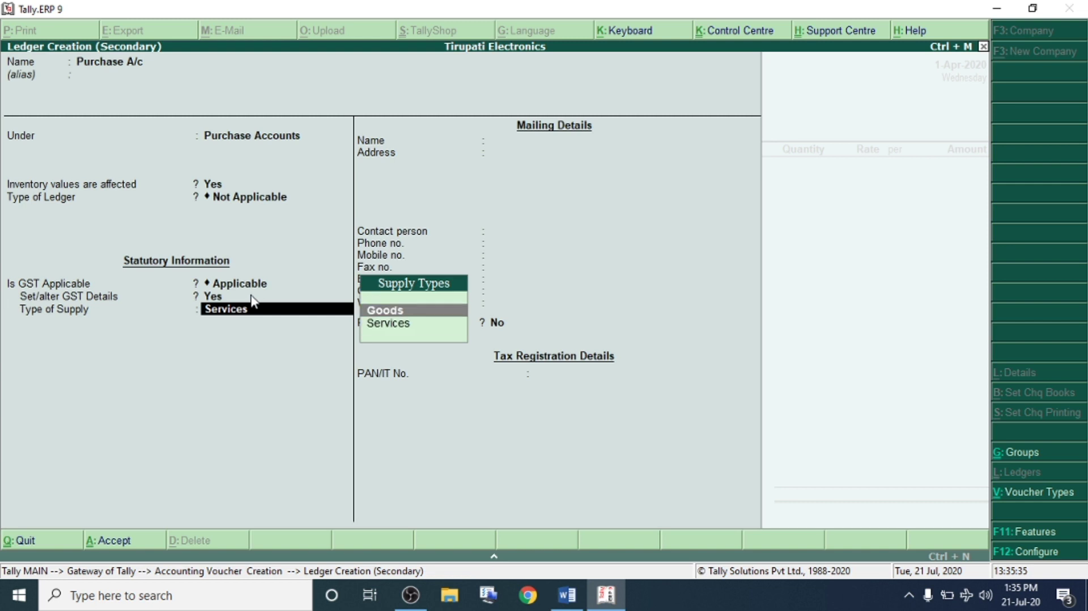
pyautogui.press('Return')
pyautogui.press('Return')
pyautogui.press('Return')
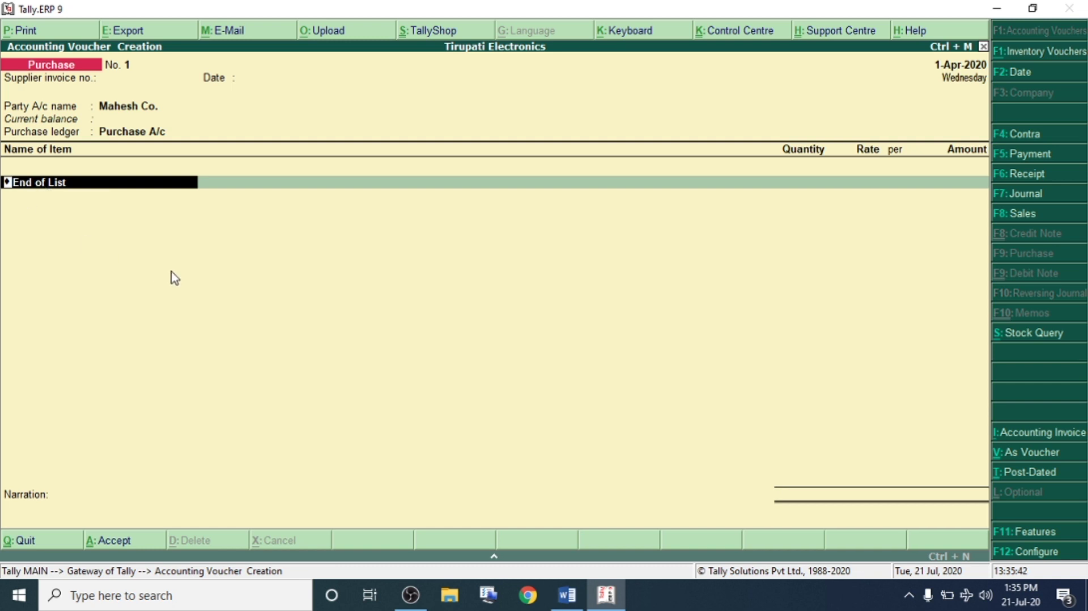
# From the purchase voucher's item line, start a new stock item named Washing Machines
pyautogui.hotkey('alt', 'c')
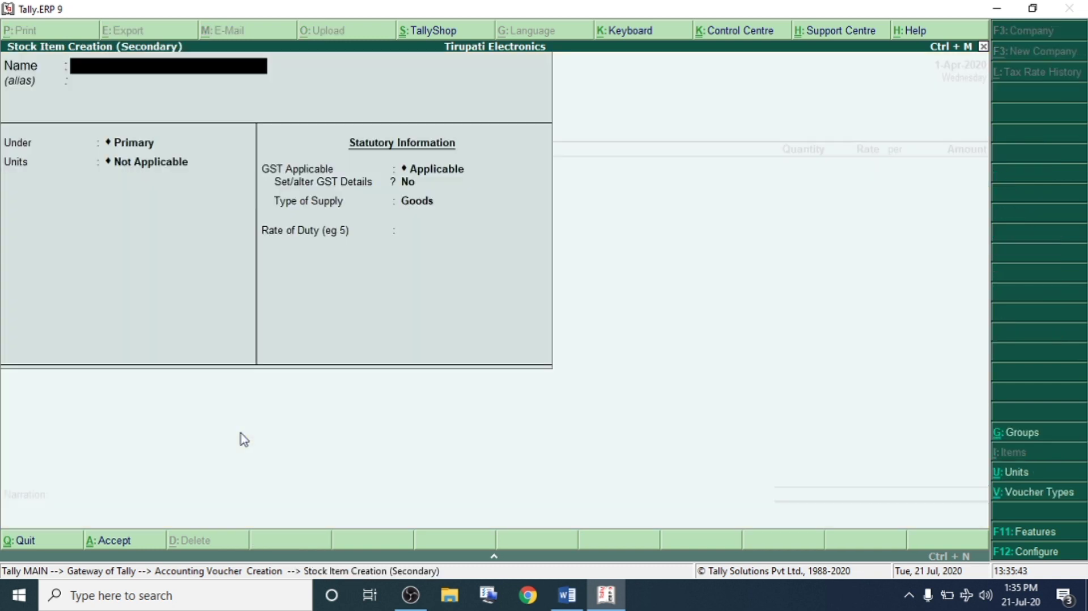
pyautogui.write('Washing Machi')
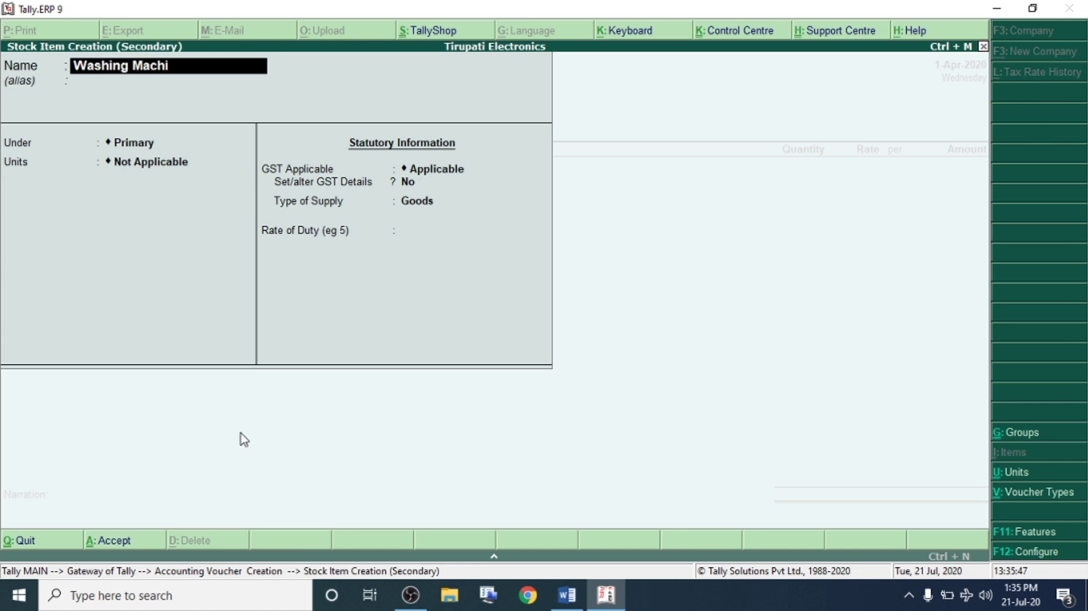
pyautogui.write('nes')
pyautogui.press('Return')
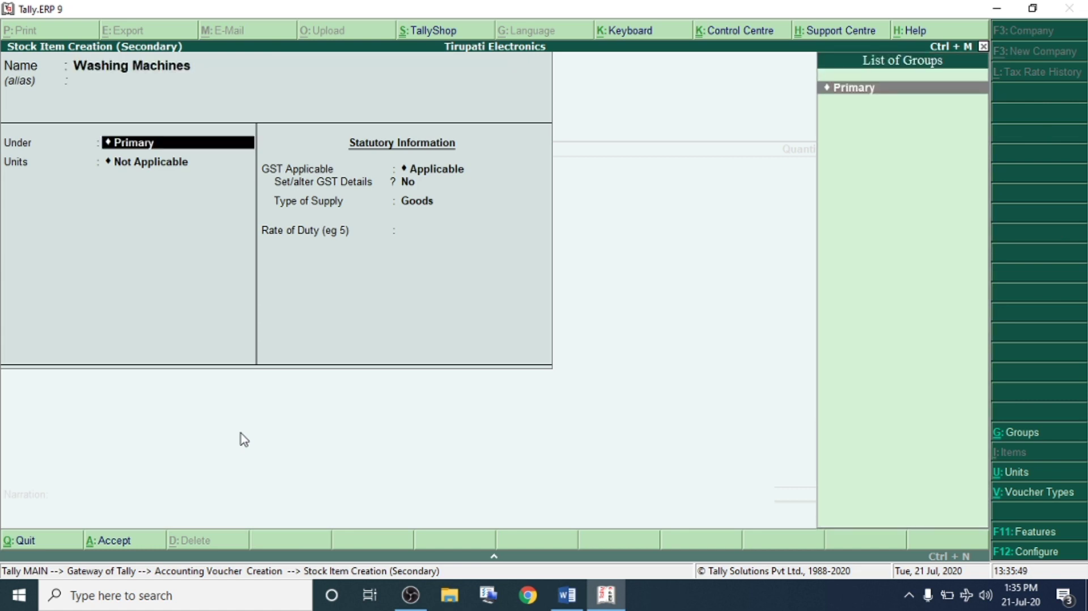
# From the item's group field, start a new stock group named Electronics under Primary, without adding item quantities
pyautogui.hotkey('alt', 'c')
pyautogui.write('Electr')
pyautogui.press('BackSpace')
pyautogui.write('tronics')
pyautogui.press('Return')
pyautogui.press('Return')
pyautogui.press('Return')
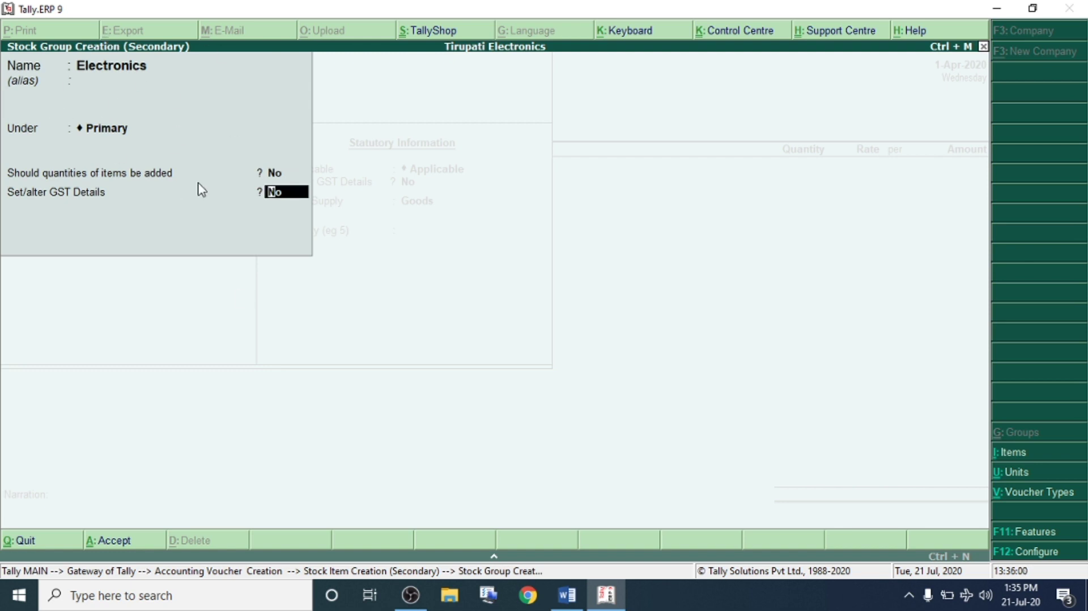
# Set the Electronics group's GST details to Taxable with 18% integrated tax and 0% cess, and save the group
pyautogui.press('y')
pyautogui.press('Return')
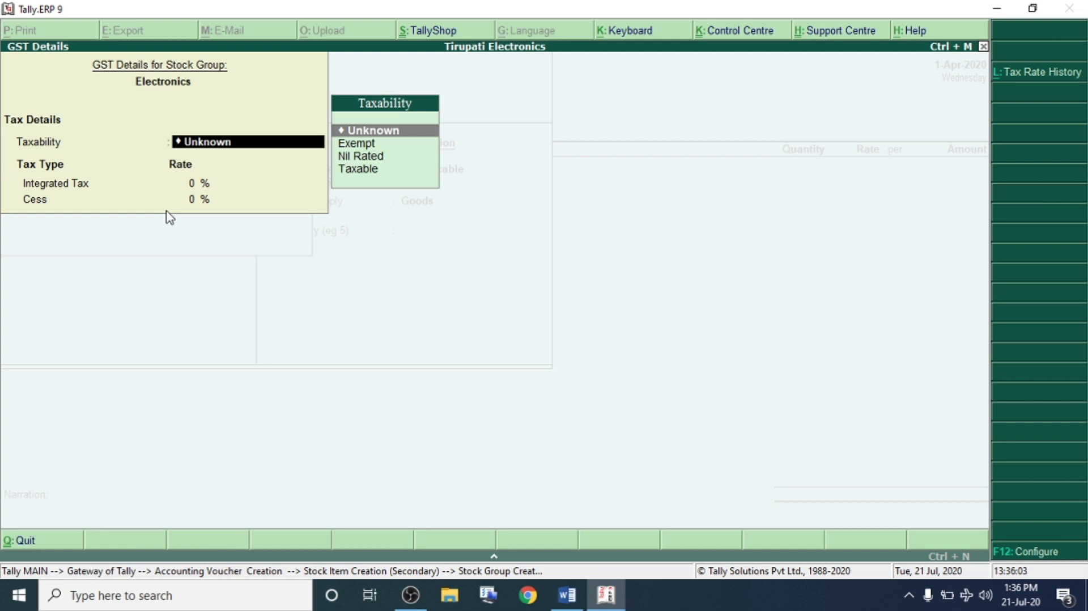
pyautogui.press('Down')
pyautogui.press('Down')
pyautogui.press('Down')
pyautogui.press('Return')
pyautogui.write('18')
pyautogui.press('Return')
pyautogui.press('Return')
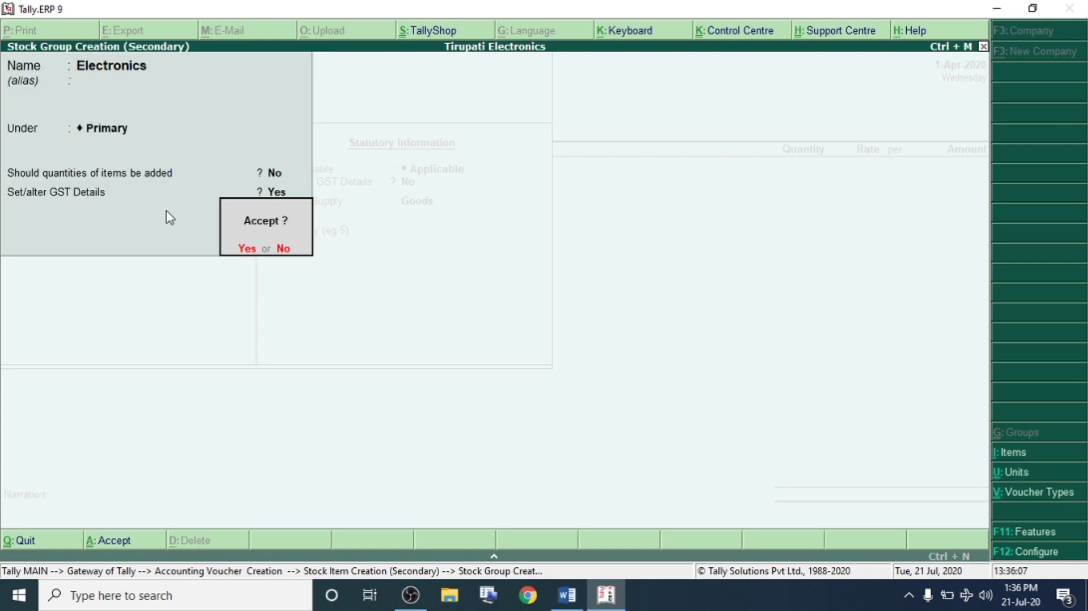
pyautogui.press('Return')
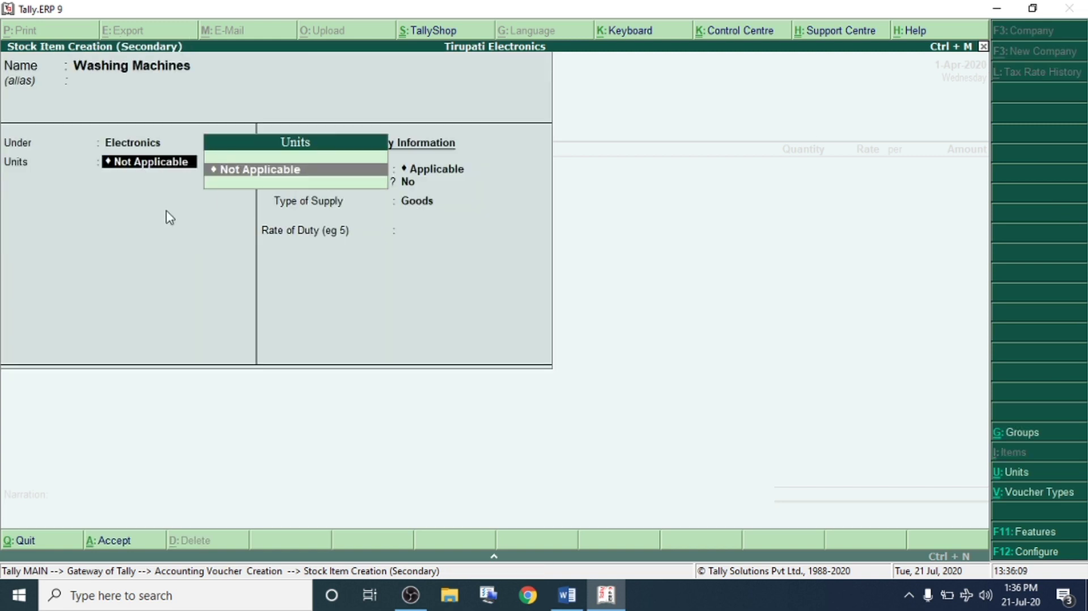
# Create the item's unit Nos, formal name Numbers, UQC NOS-NUMBERS, with 2 decimal places, and save the unit and the Washing Machines item
pyautogui.hotkey('alt', 'c')
pyautogui.write('Nos')
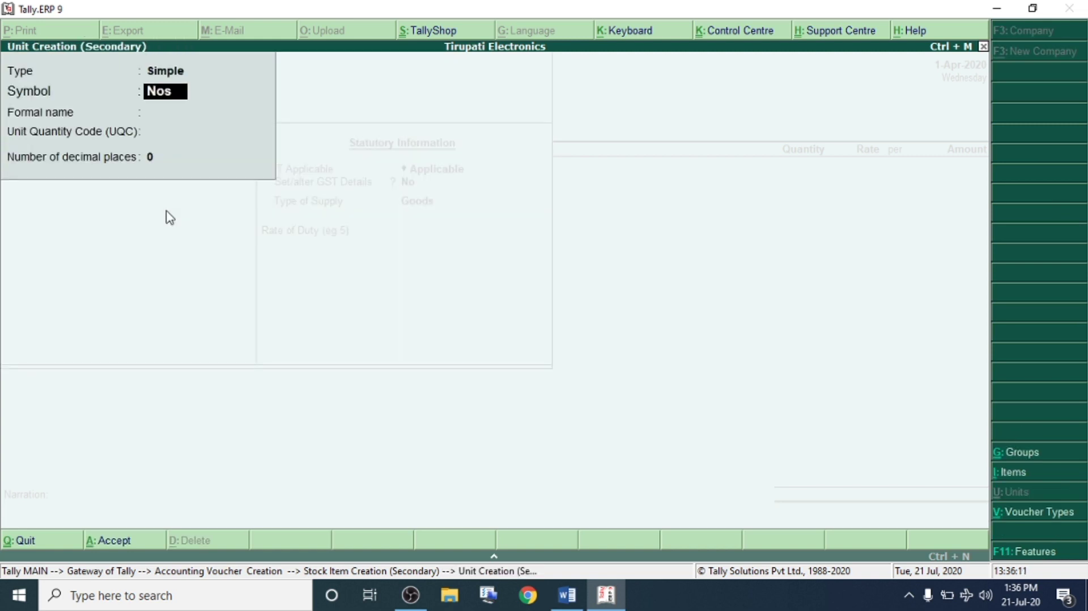
pyautogui.press('Return')
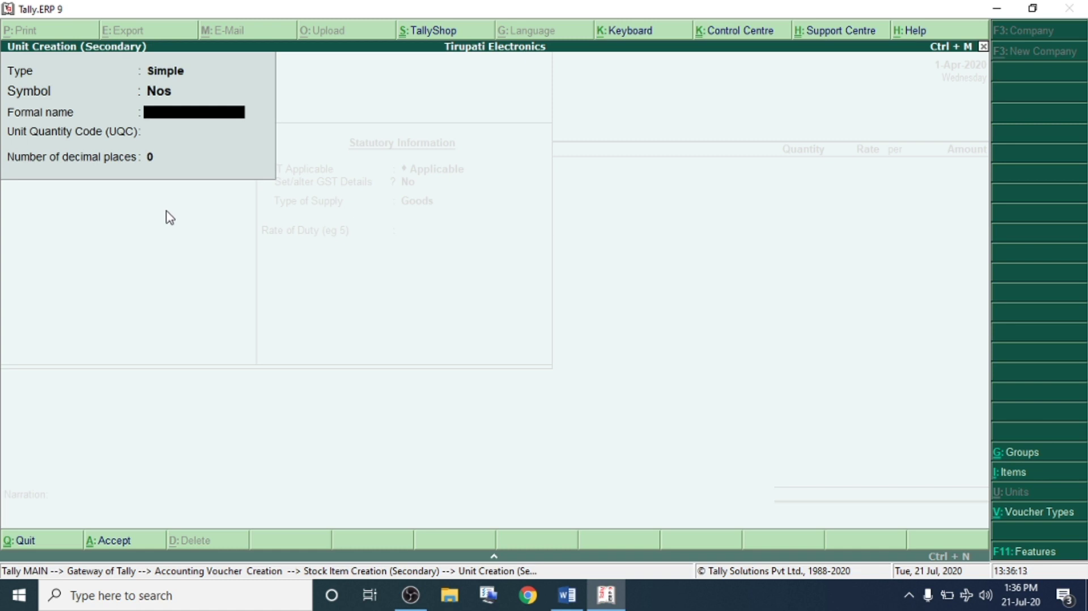
pyautogui.write('Numbers')
pyautogui.press('Return')
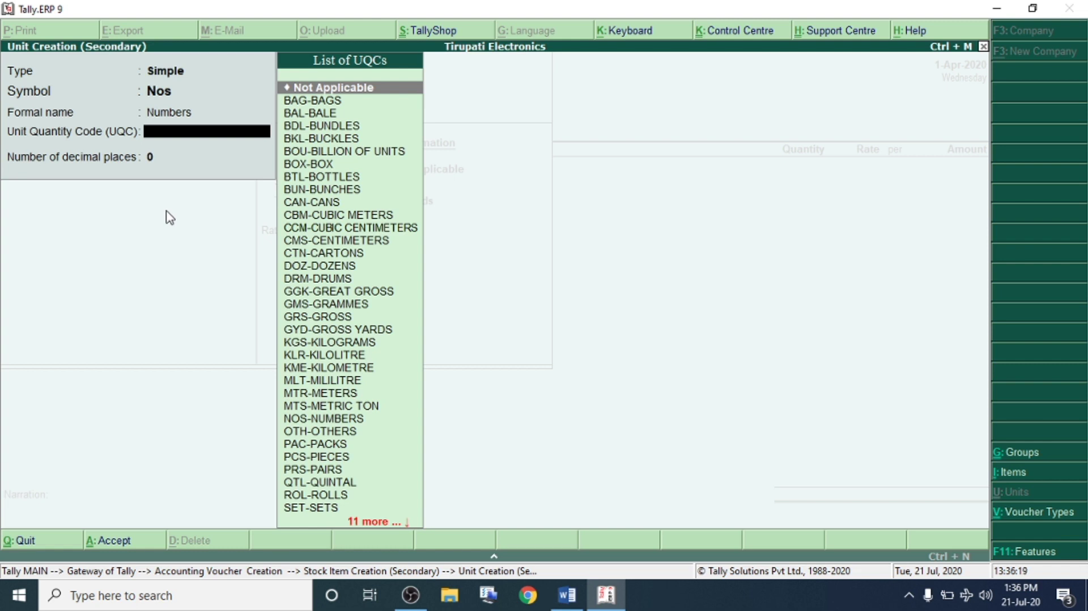
pyautogui.write('nos')
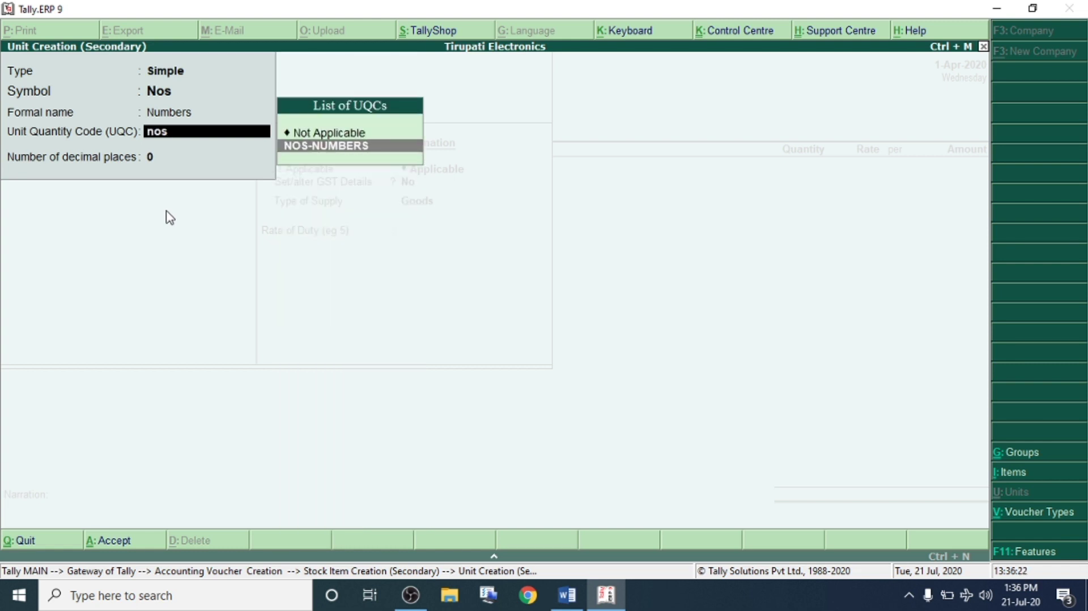
pyautogui.press('Return')
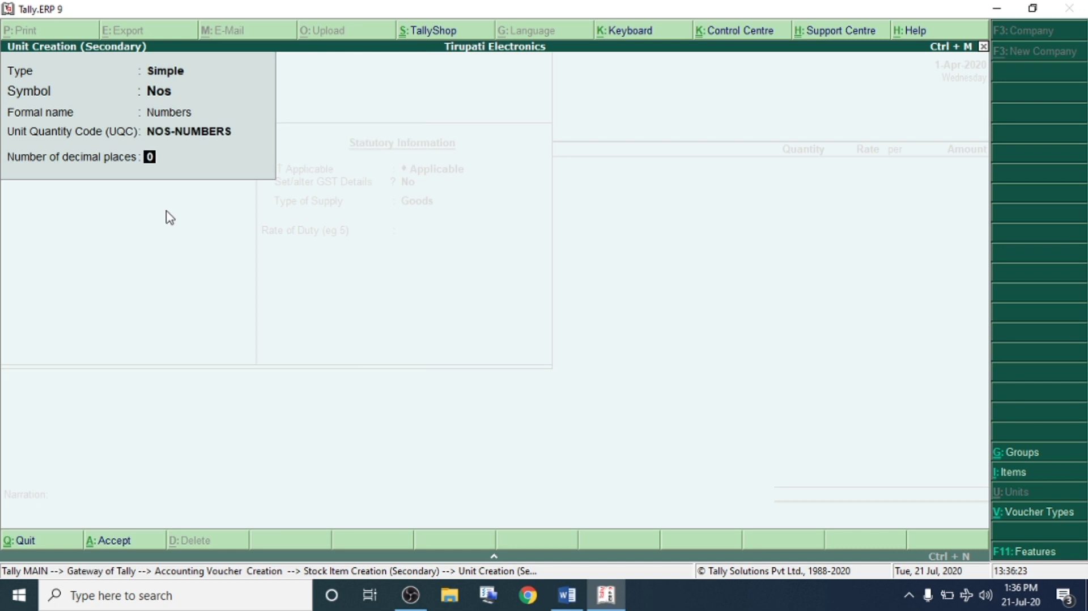
pyautogui.write('2')
pyautogui.press('Return')
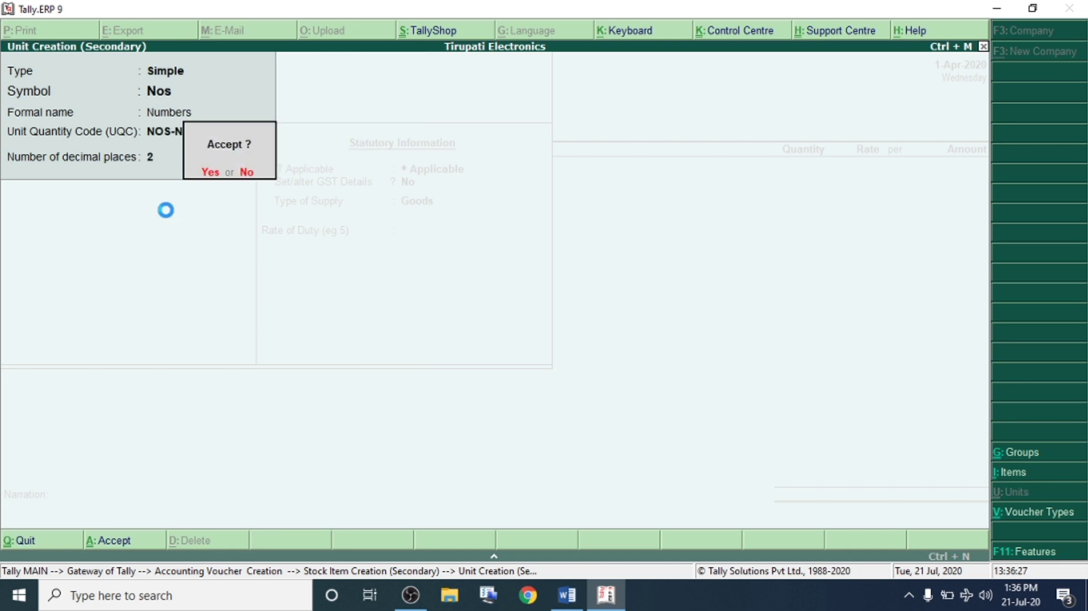
pyautogui.hotkey('ctrl', 'a')
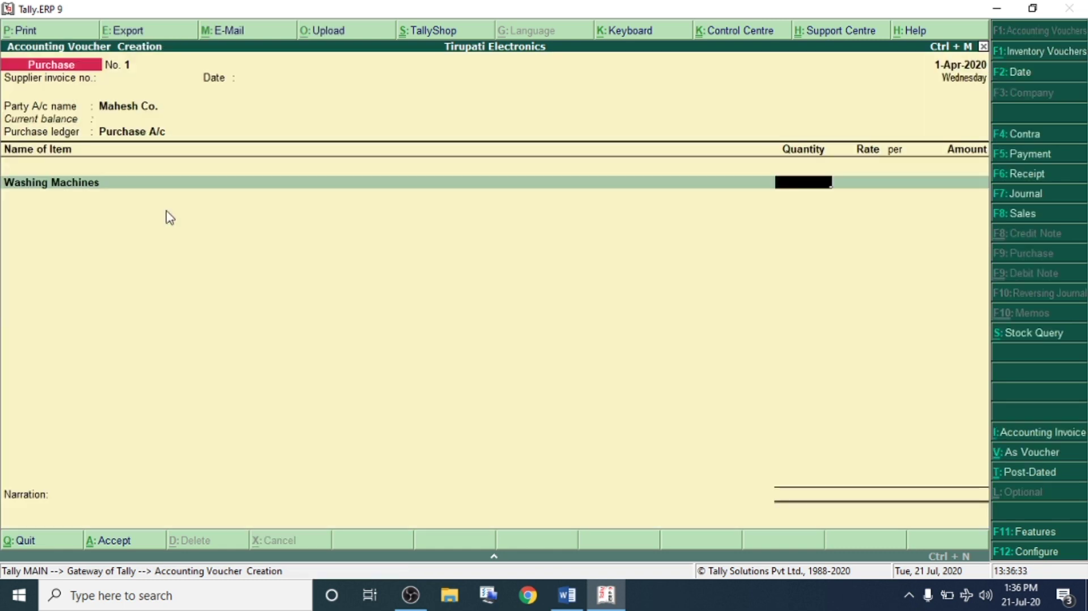
# Enter a quantity of 50 Nos at a rate of 5000 for Washing Machines and finish the item list
pyautogui.write('50')
pyautogui.press('Return')
pyautogui.write('5000')
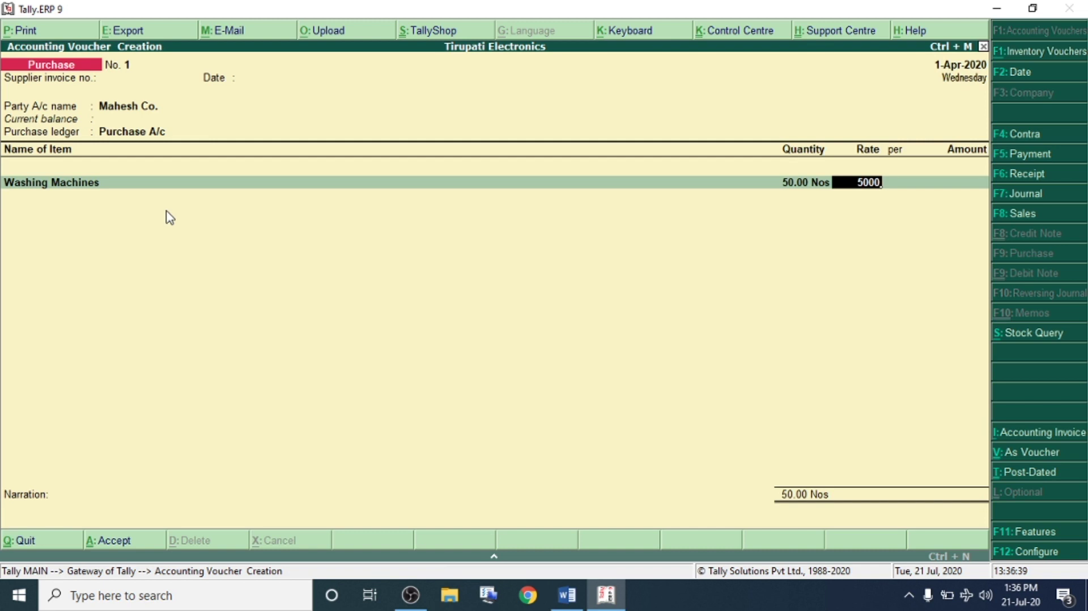
pyautogui.press('Return')
pyautogui.press('Return')
pyautogui.press('Return')
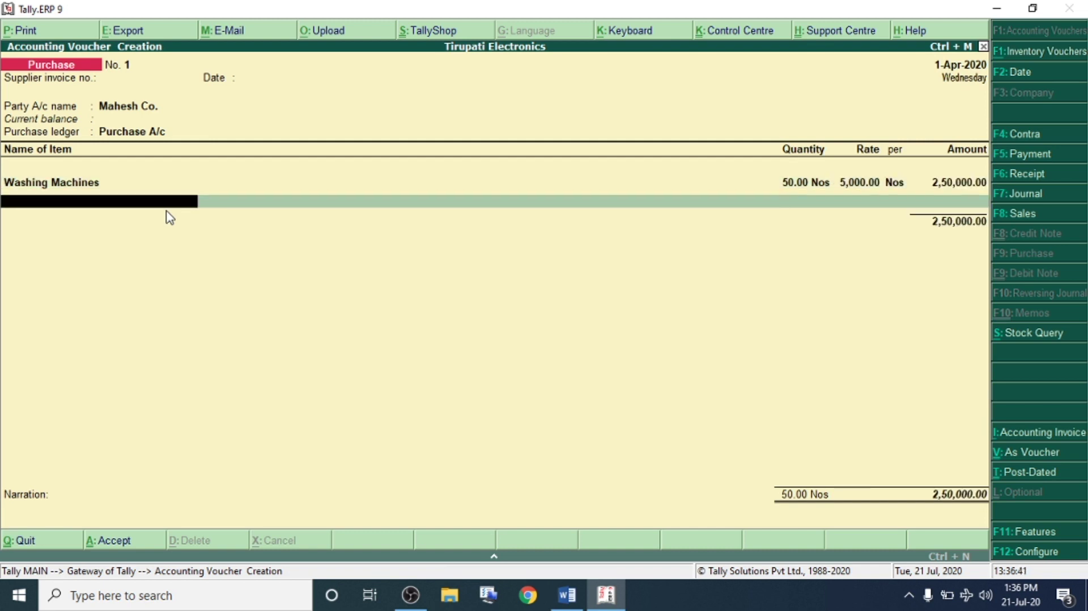
pyautogui.press('Return')
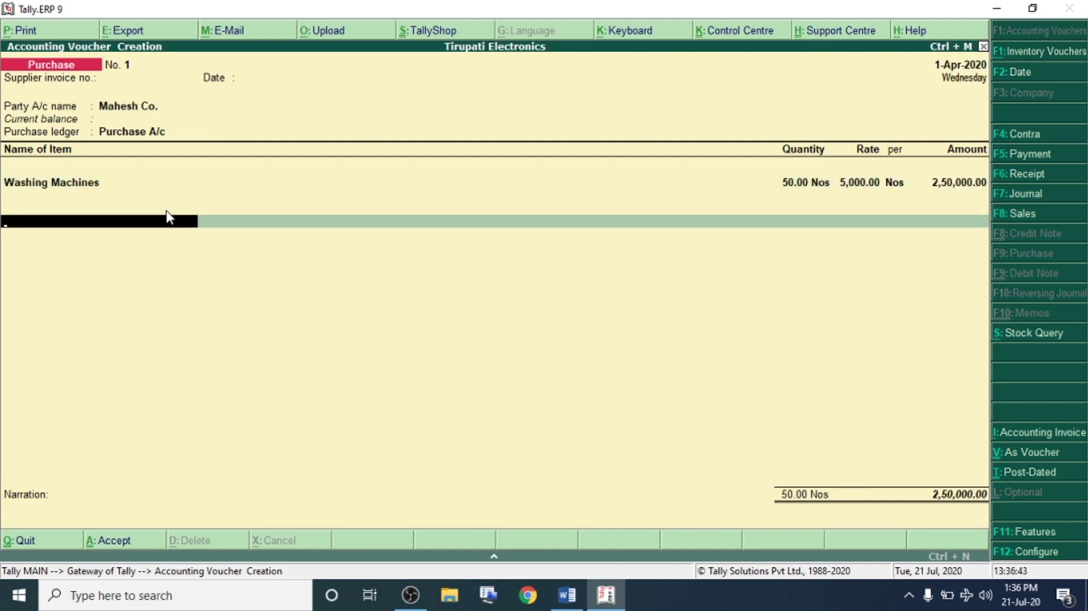
# From the voucher's tax line, start a new ledger named CGST under Duties & Taxes with GST as the duty type
pyautogui.hotkey('alt', 'c')
pyautogui.write('CGST')
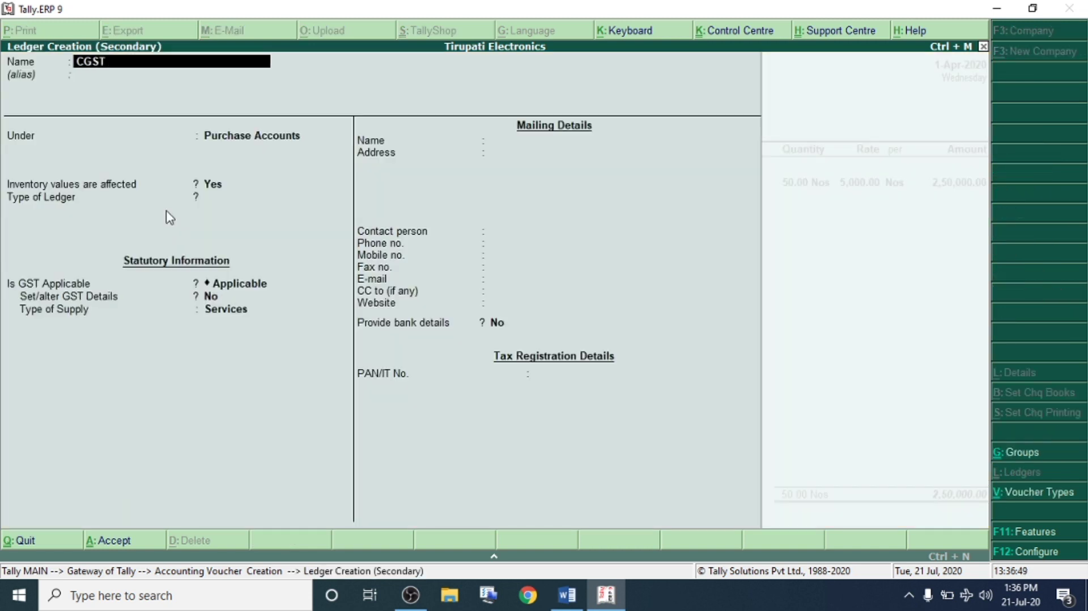
pyautogui.press('Return')
pyautogui.write('Du')
pyautogui.press('Return')
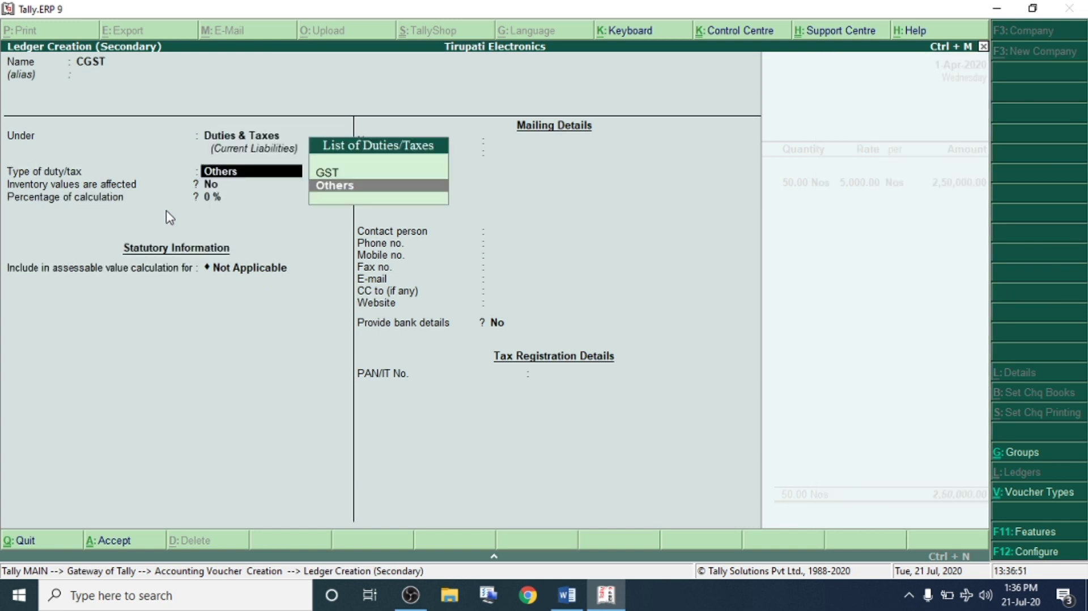
pyautogui.press('Up')
pyautogui.press('Return')
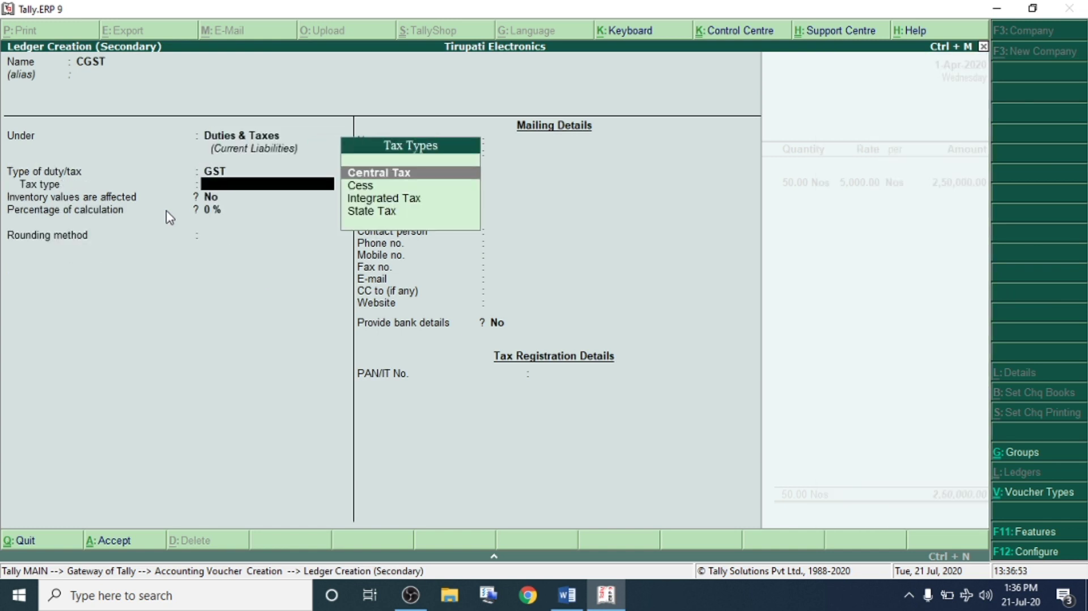
# Set the CGST ledger to Central Tax at 9% with no rounding method, save it and accept its voucher amount
pyautogui.press('Down')
pyautogui.press('Down')
pyautogui.press('Down')
pyautogui.press('Up')
pyautogui.press('Up')
pyautogui.press('Up')
pyautogui.press('Return')
pyautogui.write('9')
pyautogui.press('Return')
pyautogui.press('Return')
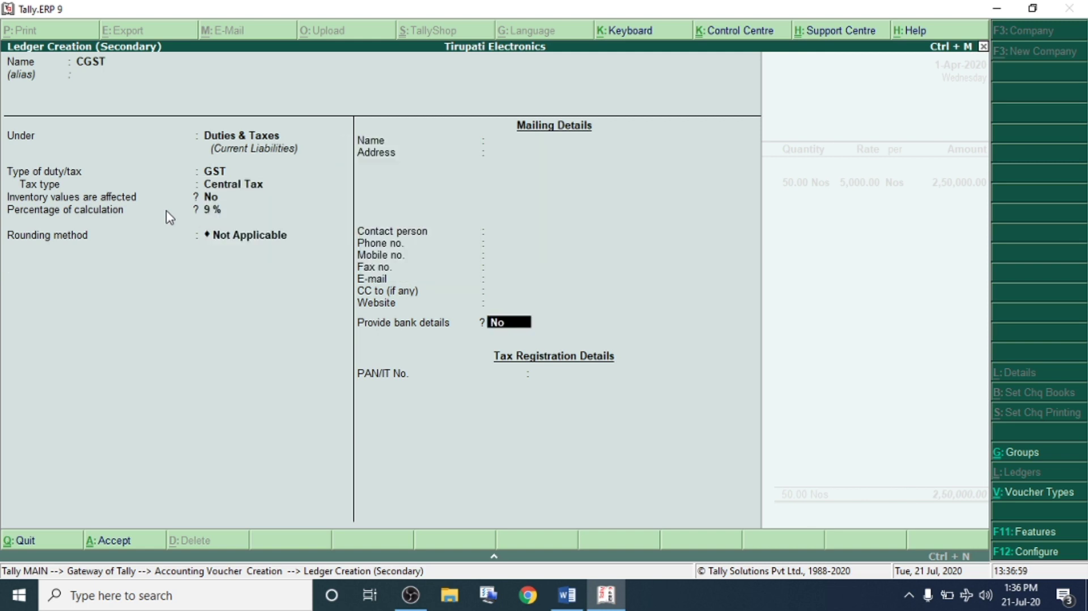
pyautogui.press('Return')
pyautogui.press('Return')
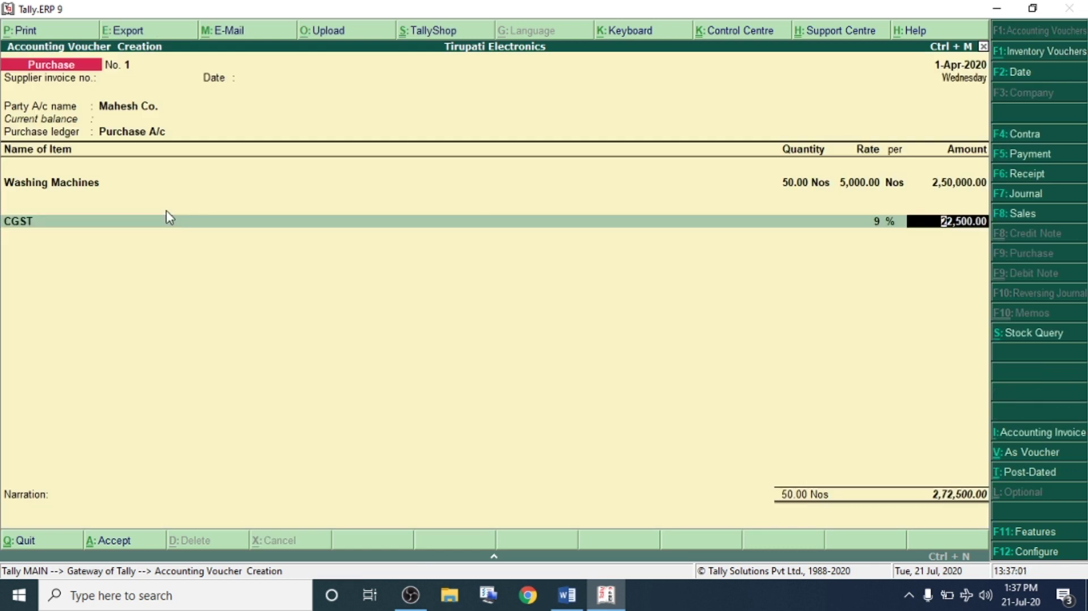
pyautogui.press('Return')
# On the next tax line, start a new ledger named SGST under Duties & Taxes with GST as the duty type
pyautogui.hotkey('alt', 'c')
pyautogui.write('SGST')
pyautogui.press('Return')
pyautogui.press('Return')
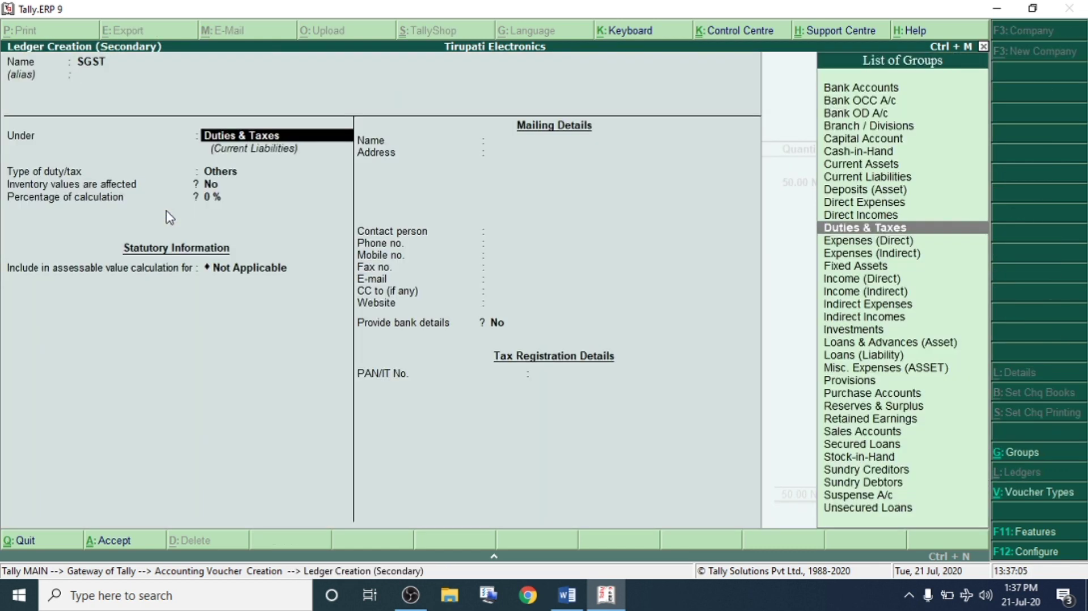
pyautogui.press('Return')
pyautogui.press('Up')
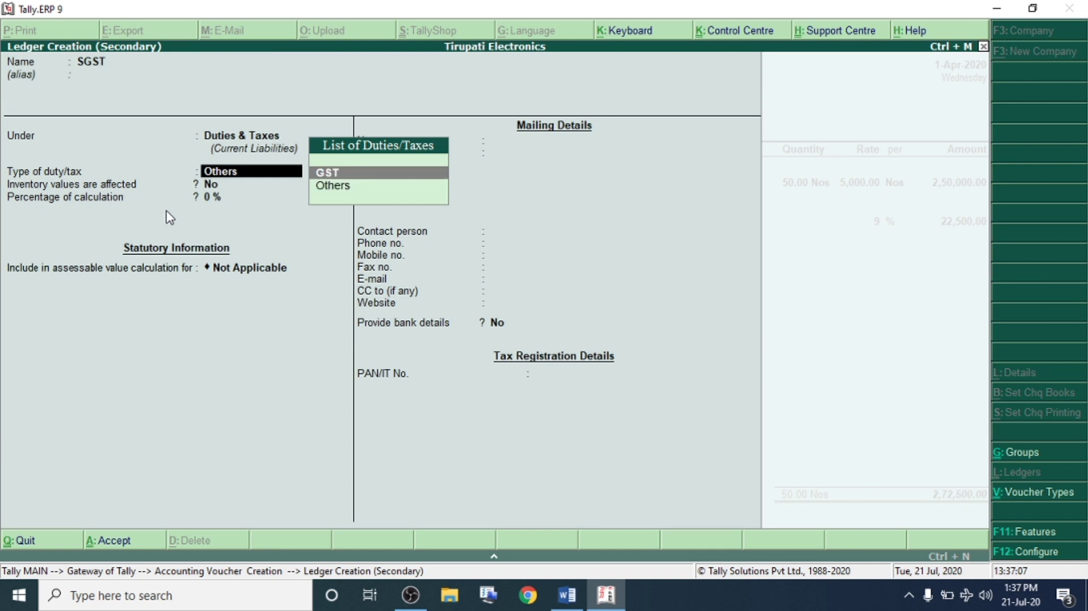
pyautogui.press('Return')
# Set the SGST ledger to State Tax at 9% with no rounding method, save it and accept its voucher amount
pyautogui.press('Down')
pyautogui.press('Down')
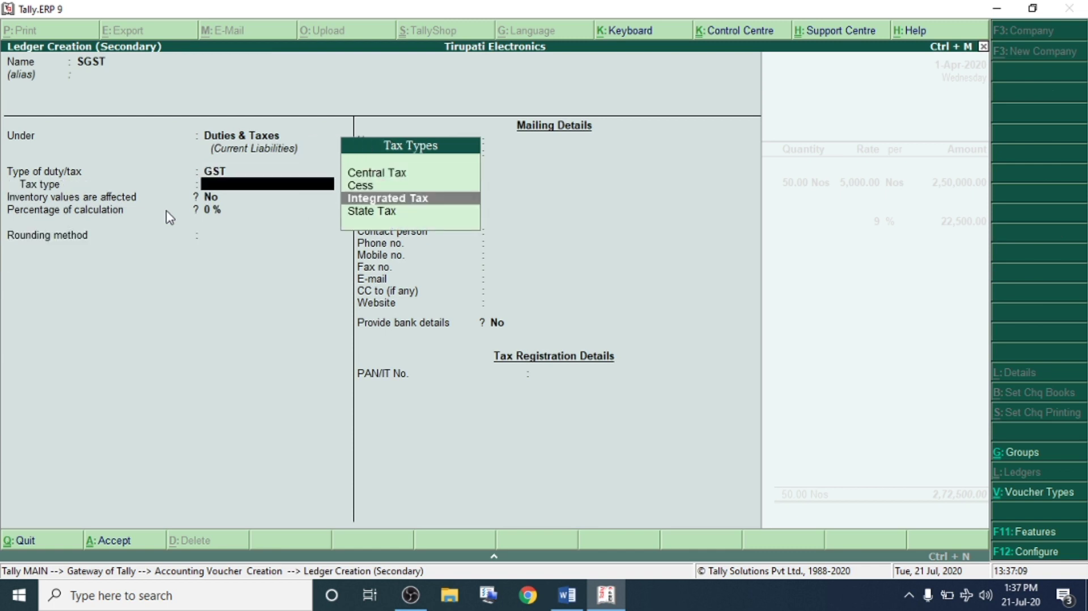
pyautogui.press('Down')
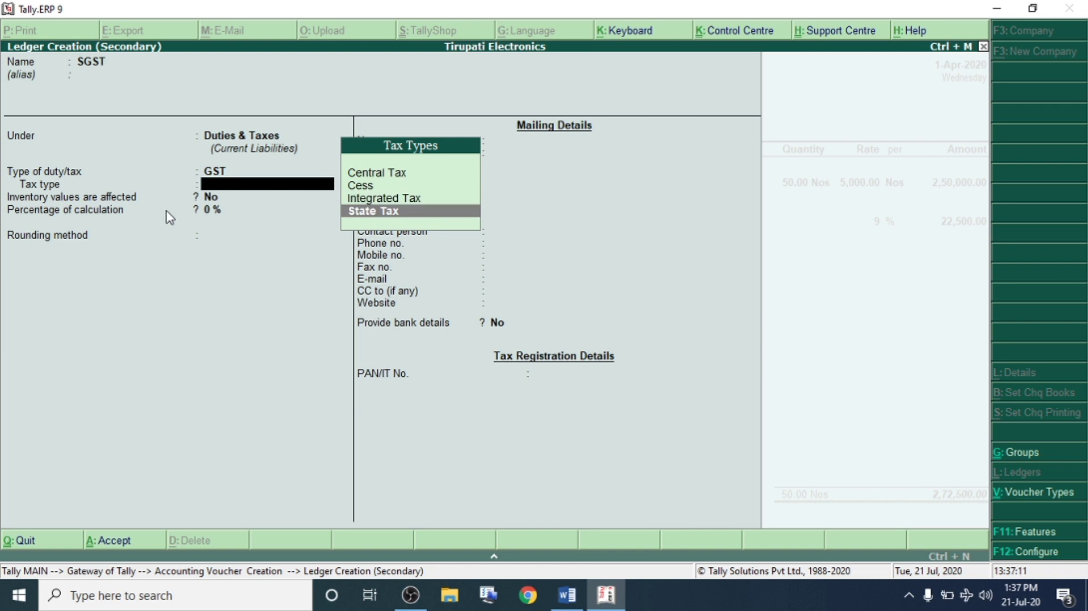
pyautogui.press('Return')
pyautogui.write('9')
pyautogui.press('Return')
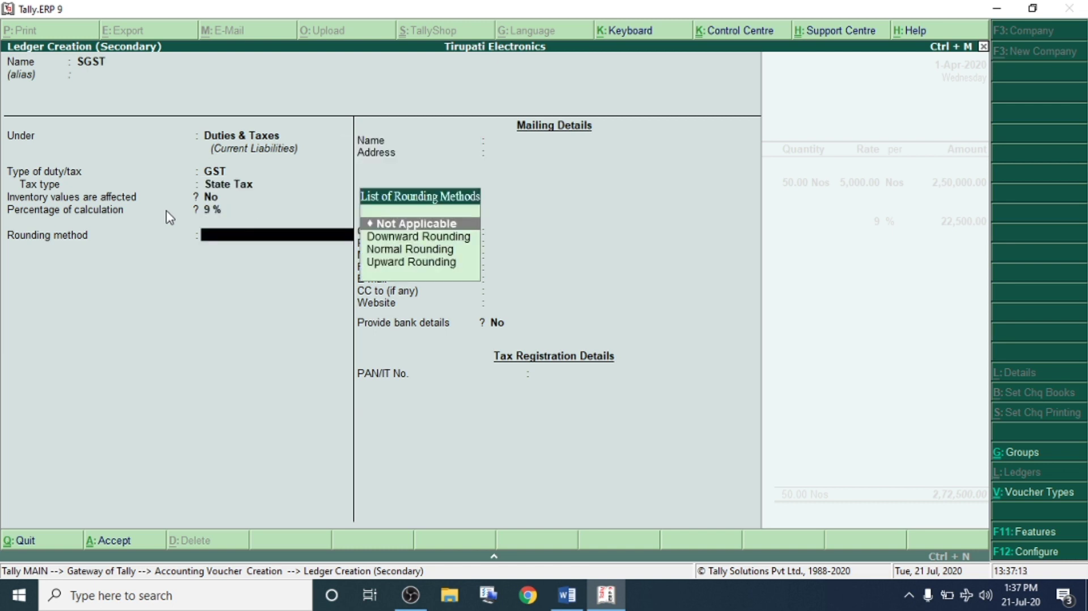
pyautogui.press('Return')
pyautogui.press('Return')
pyautogui.press('Return')
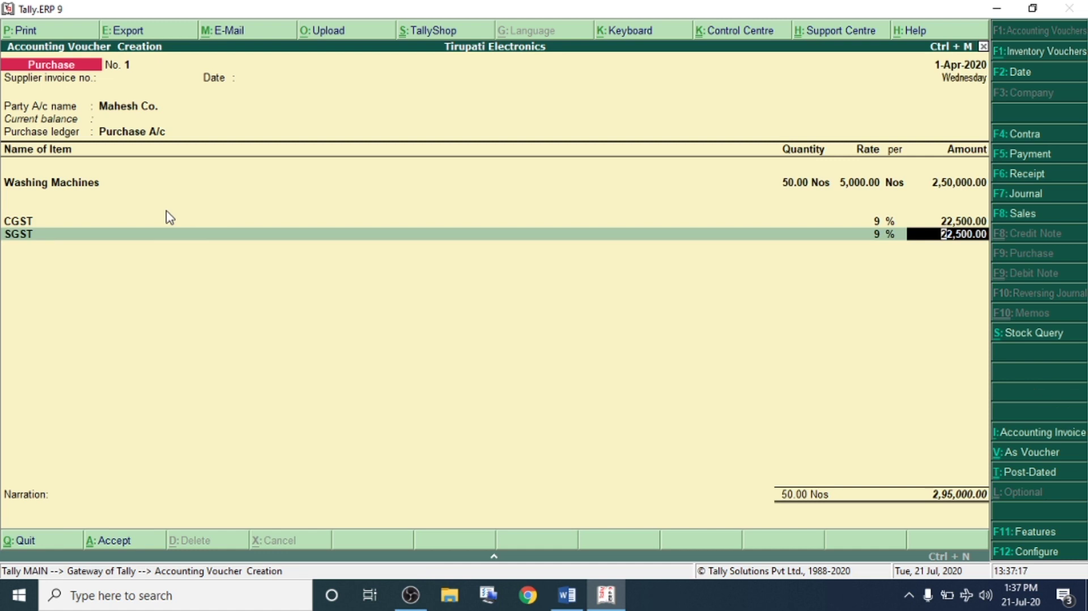
pyautogui.press('Return')
# Close the tax ledger list, leave the narration blank and save the Mahesh Co. purchase voucher
pyautogui.press('Return')
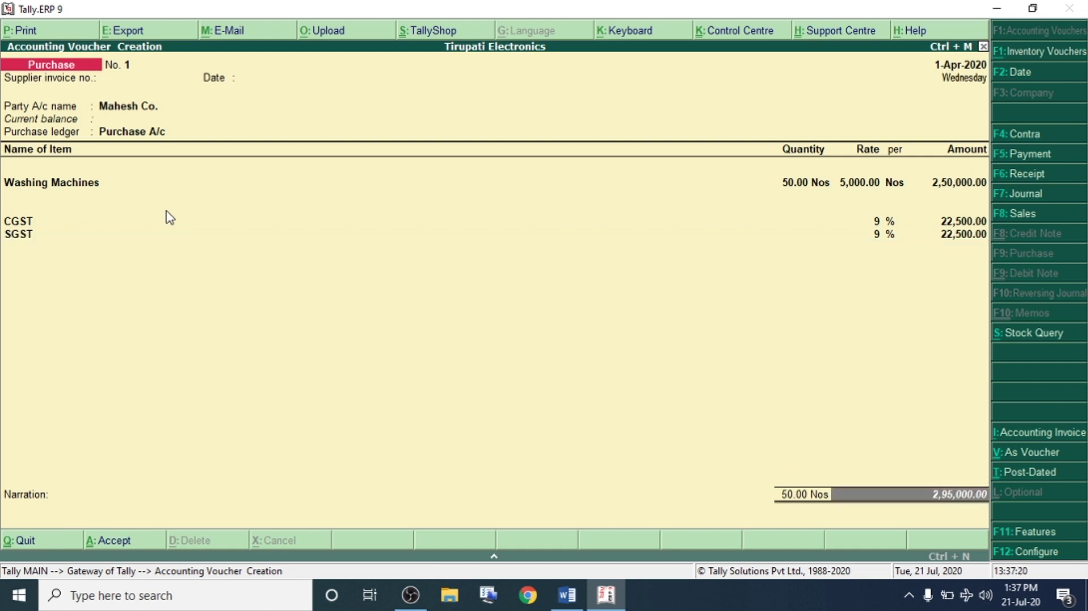
pyautogui.press('Return')
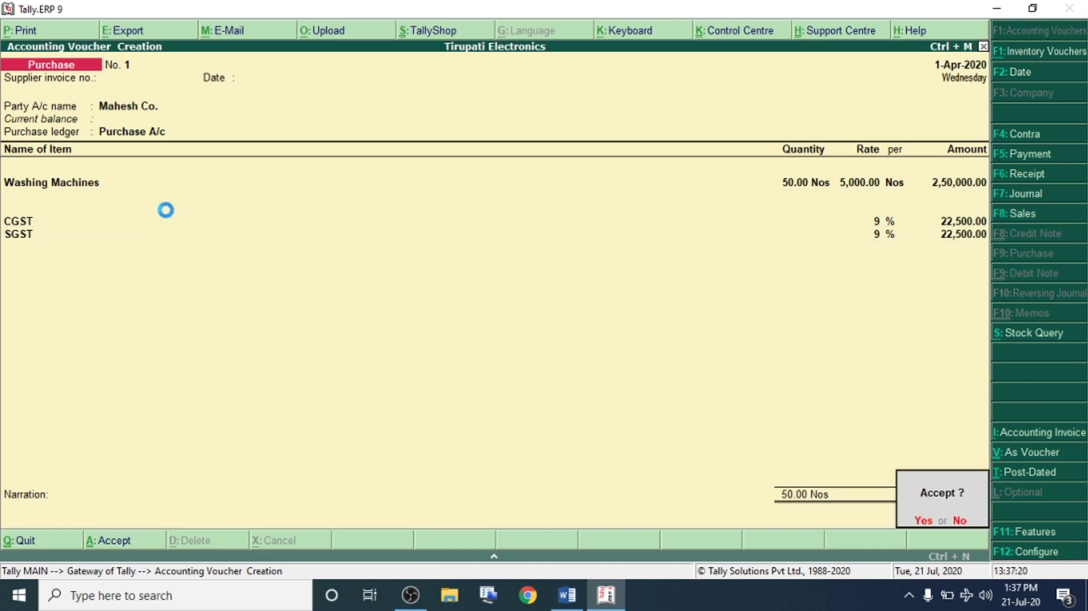
pyautogui.press('Return')
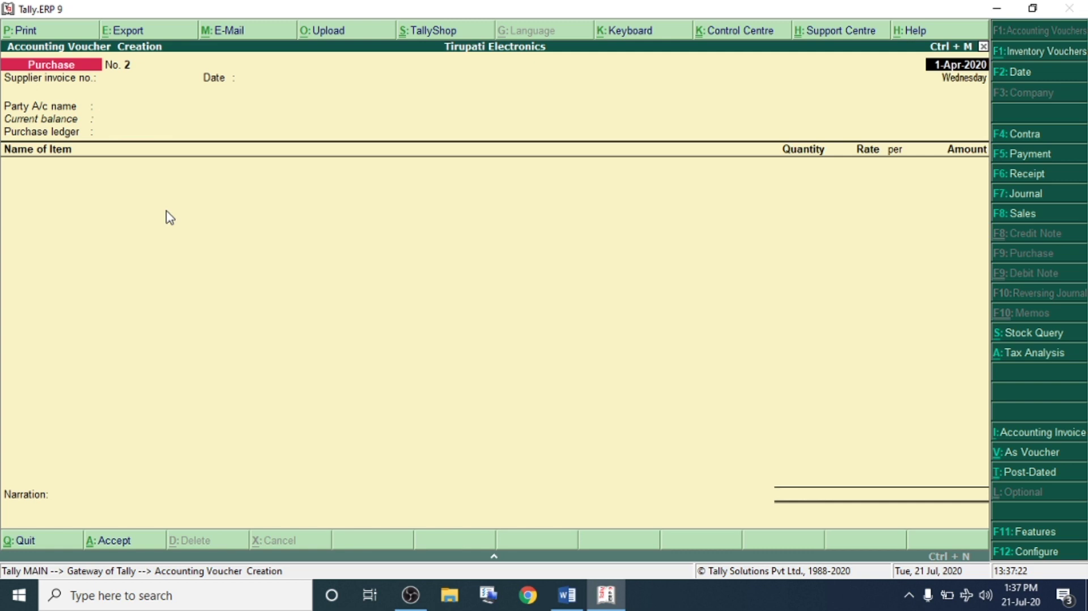
# Switch to the Word problem document and read transaction 3, the air cooler purchase from Sanju Co
pyautogui.click(566, 595)
pyautogui.scroll(-2, 449, 361)
pyautogui.scroll(1, 231, 221)
pyautogui.tripleClick(240, 275)
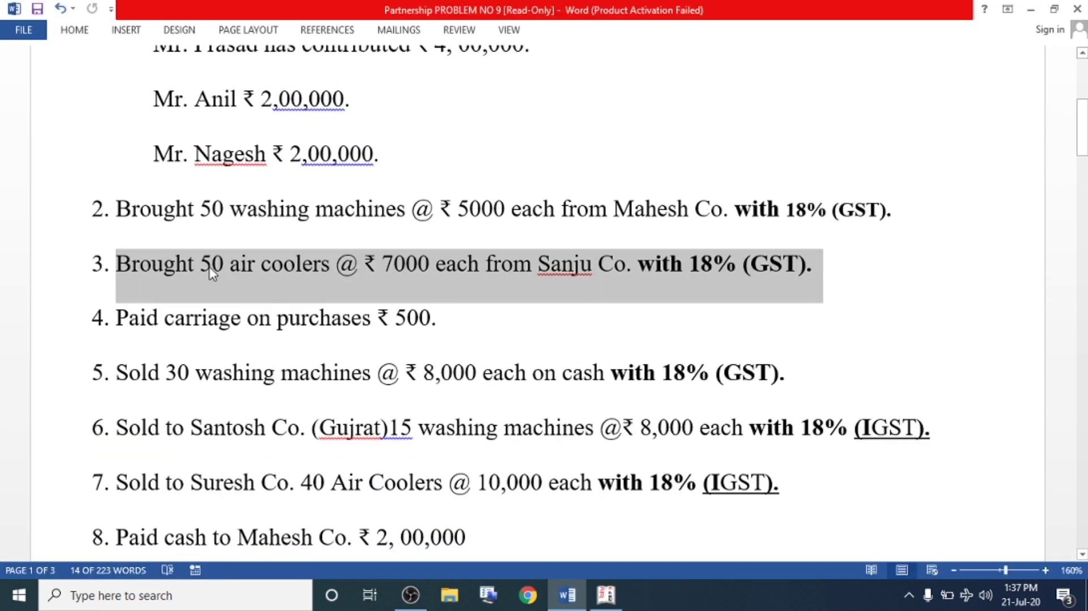
pyautogui.click(213, 273)
pyautogui.moveTo(109, 262); pyautogui.dragTo(825, 258)
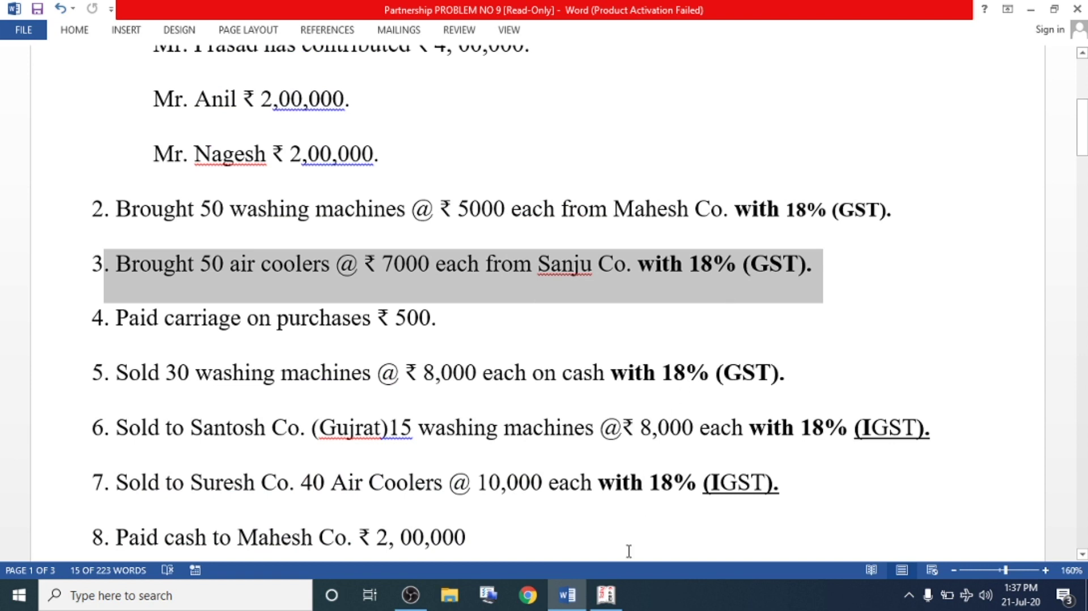
# Switch to Tally.ERP 9 and, for purchase voucher 2's party, start a new ledger named Sanju A/c under Sundry Creditors
pyautogui.click(606, 595)
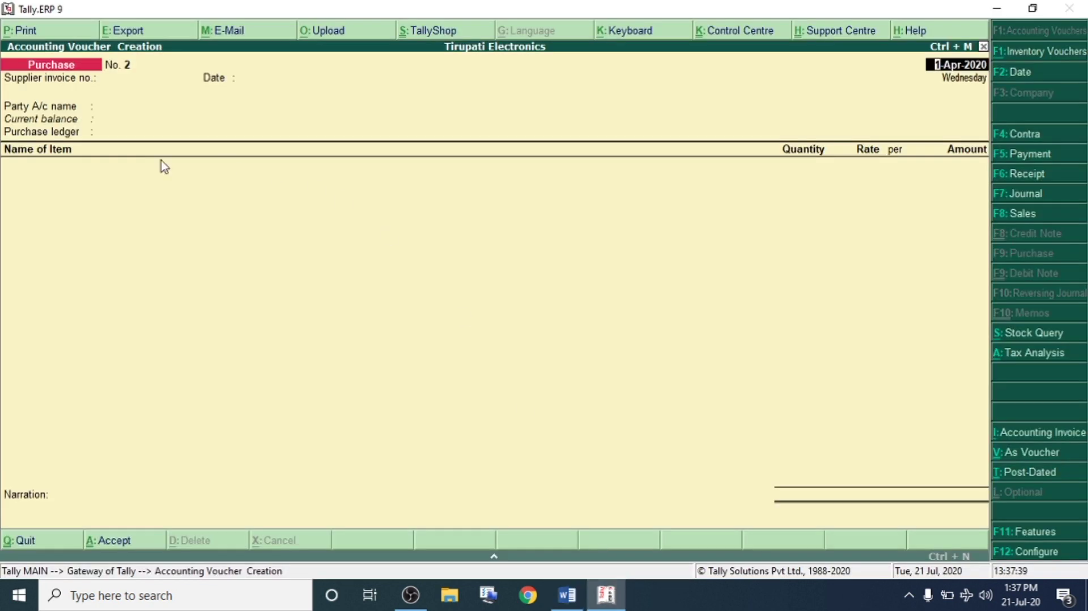
pyautogui.click(151, 112)
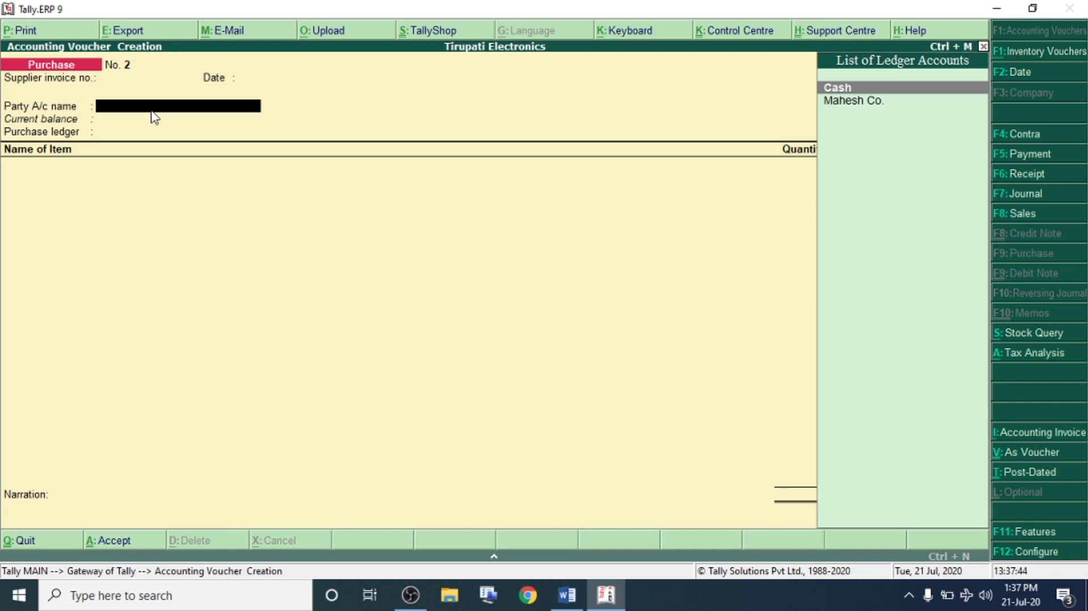
pyautogui.hotkey('alt', 'c')
pyautogui.write('Sanju')
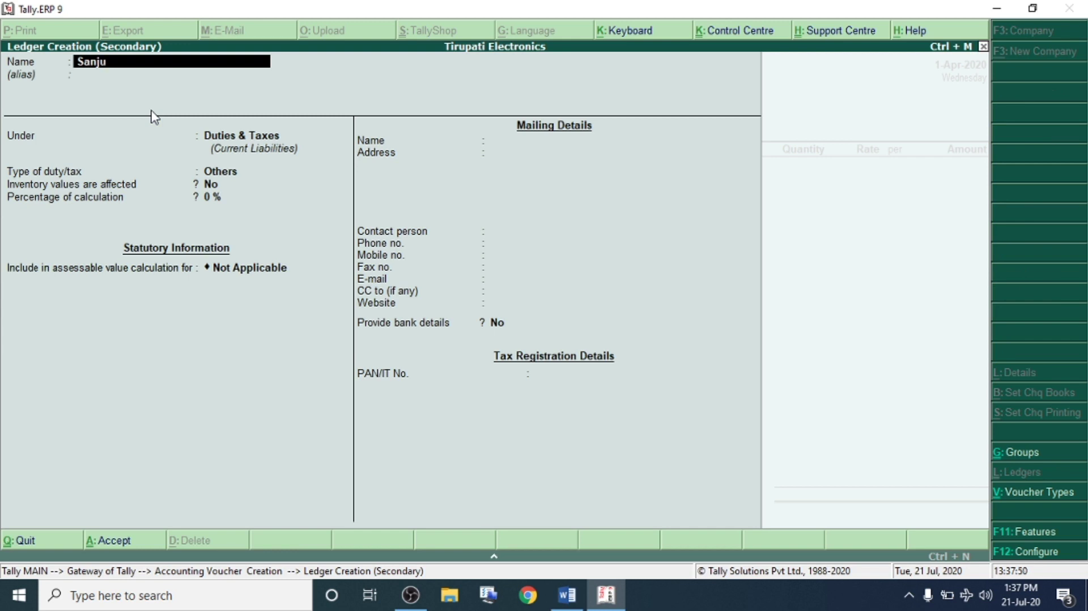
pyautogui.write(' A/c')
pyautogui.press('Return')
pyautogui.write('Sun')
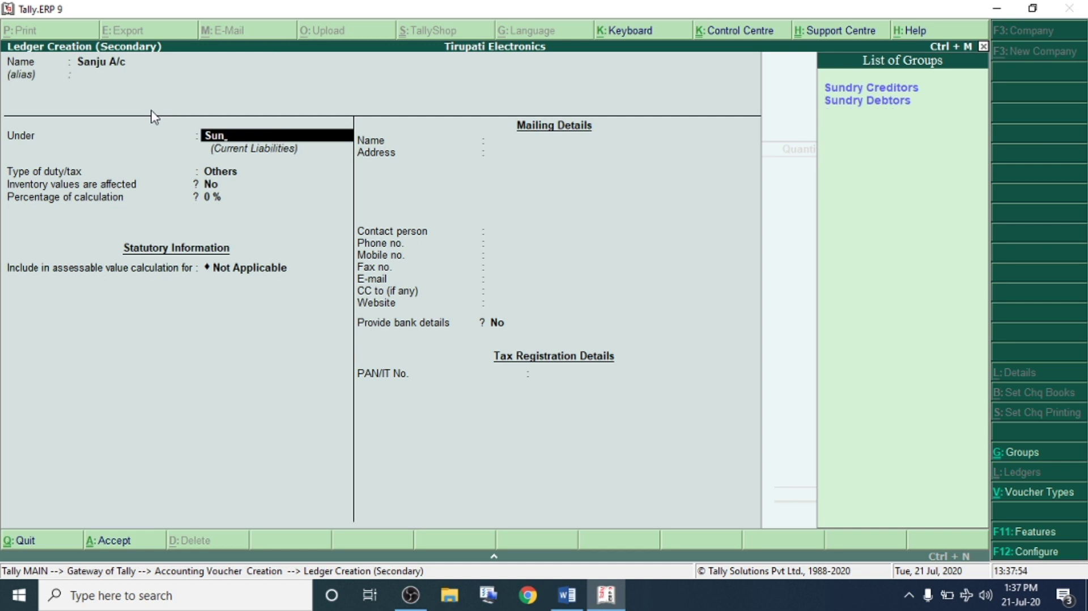
pyautogui.press('Return')
# Save the Sanju A/c ledger with Maharashtra as the state, accept the party details and choose Purchase A/c as the purchase ledger
pyautogui.press('Return')
pyautogui.press('Return')
pyautogui.press('Return')
pyautogui.press('Return')
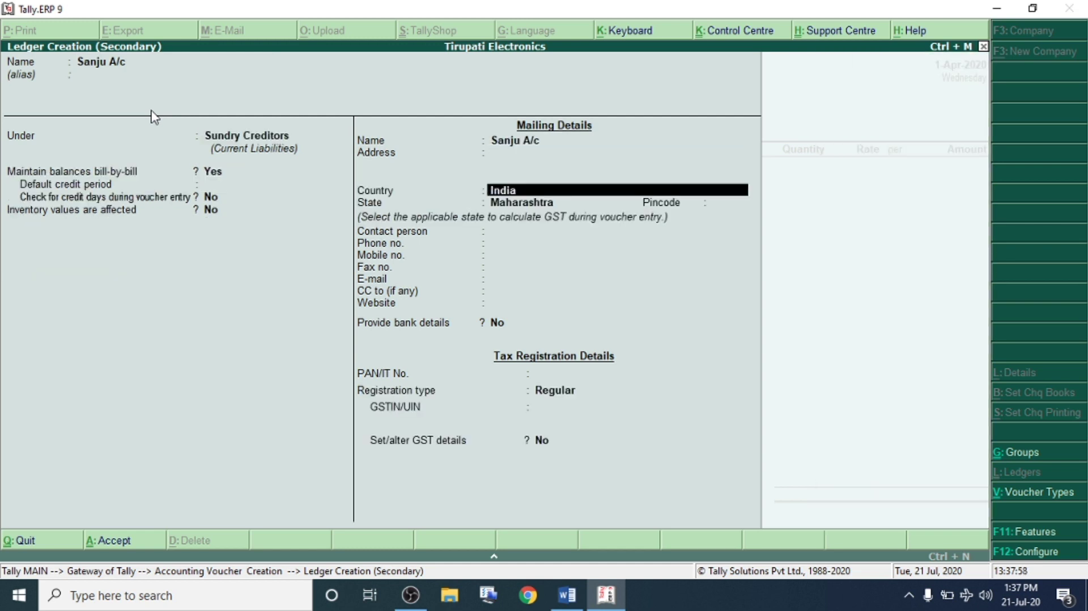
pyautogui.press('Return')
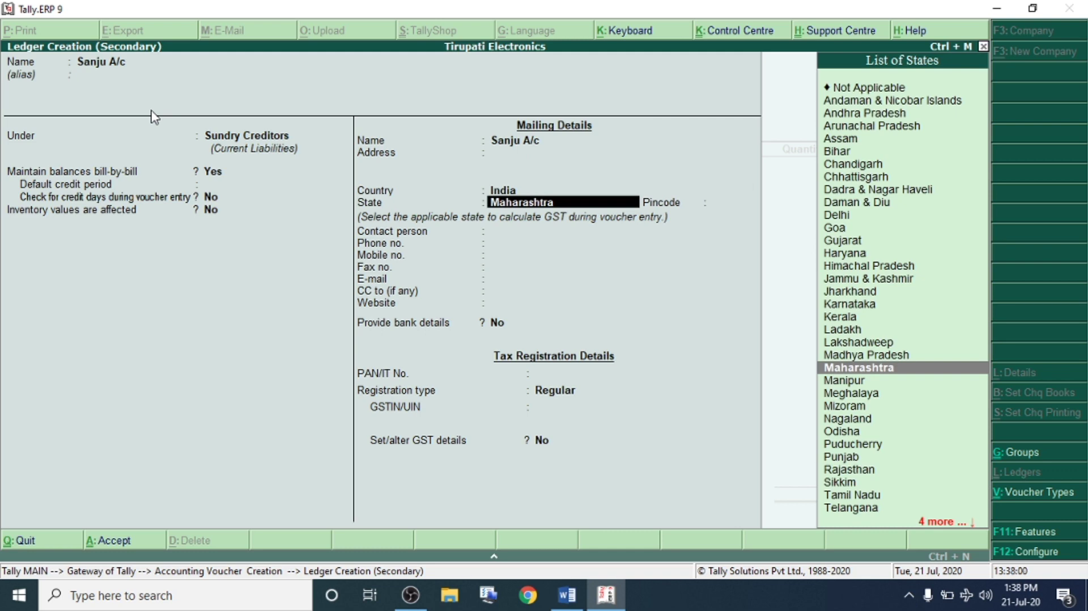
pyautogui.hotkey('ctrl', 'a')
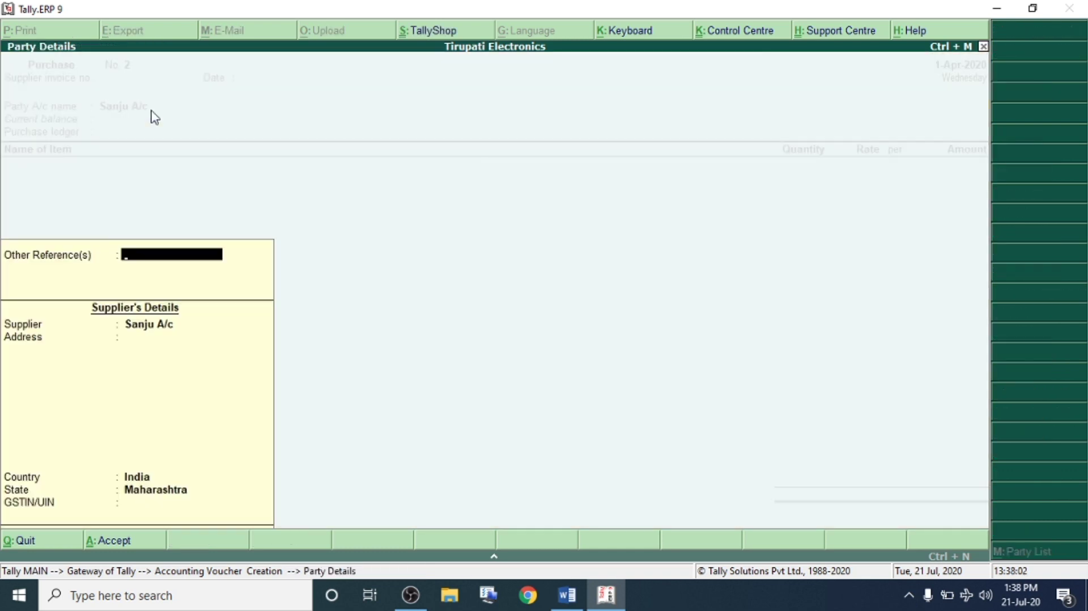
pyautogui.hotkey('ctrl', 'a')
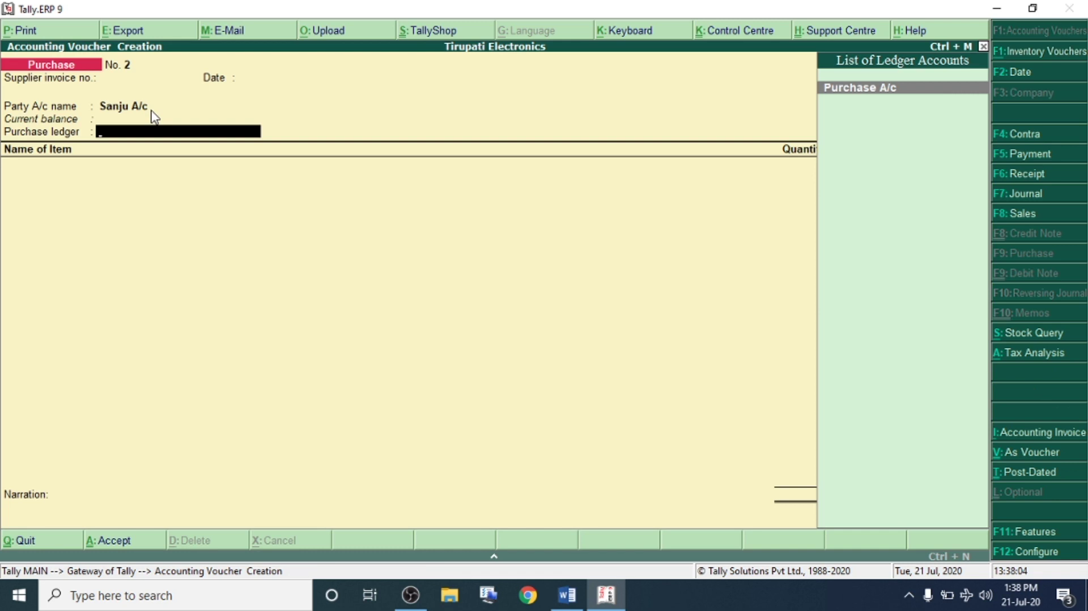
pyautogui.press('Return')
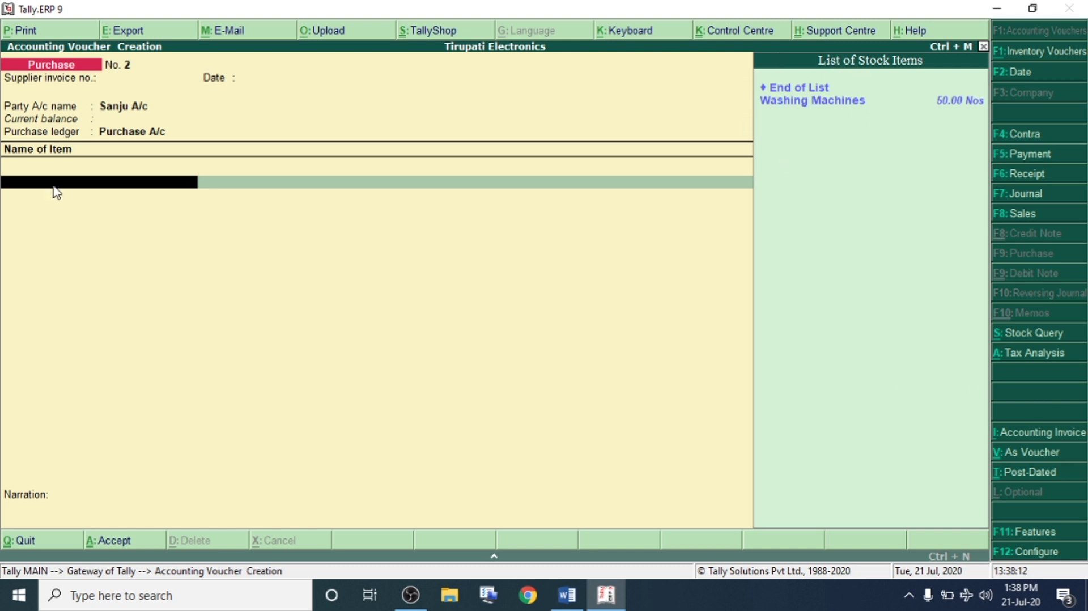
# On the first item line, start a new stock item named Air Coolers
pyautogui.hotkey('alt', 'c')
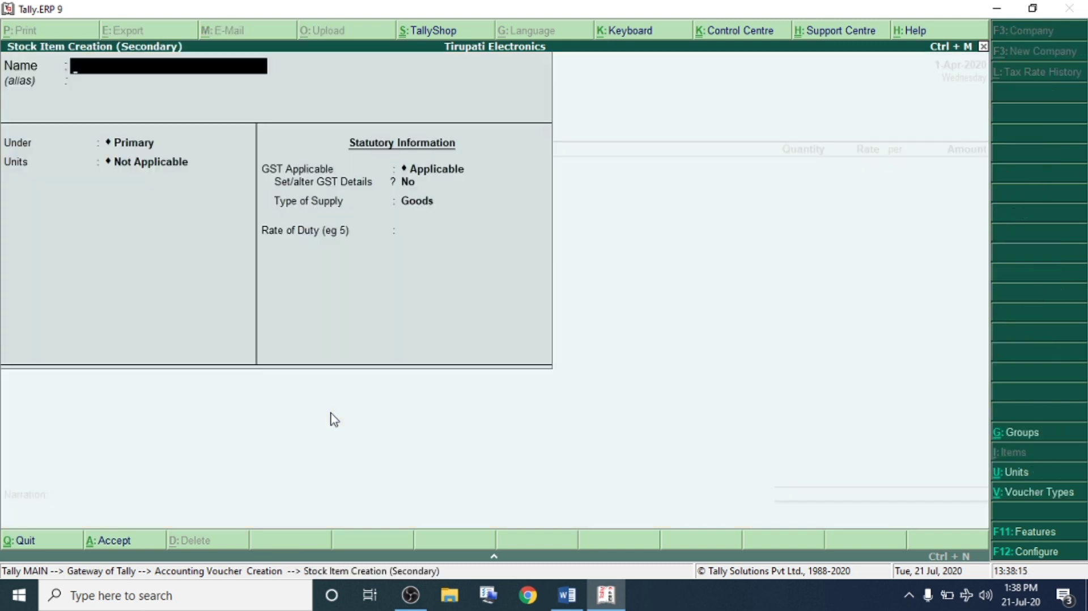
pyautogui.write('Air Coolse')
pyautogui.press('BackSpace')
pyautogui.press('BackSpace')
pyautogui.write('ers')
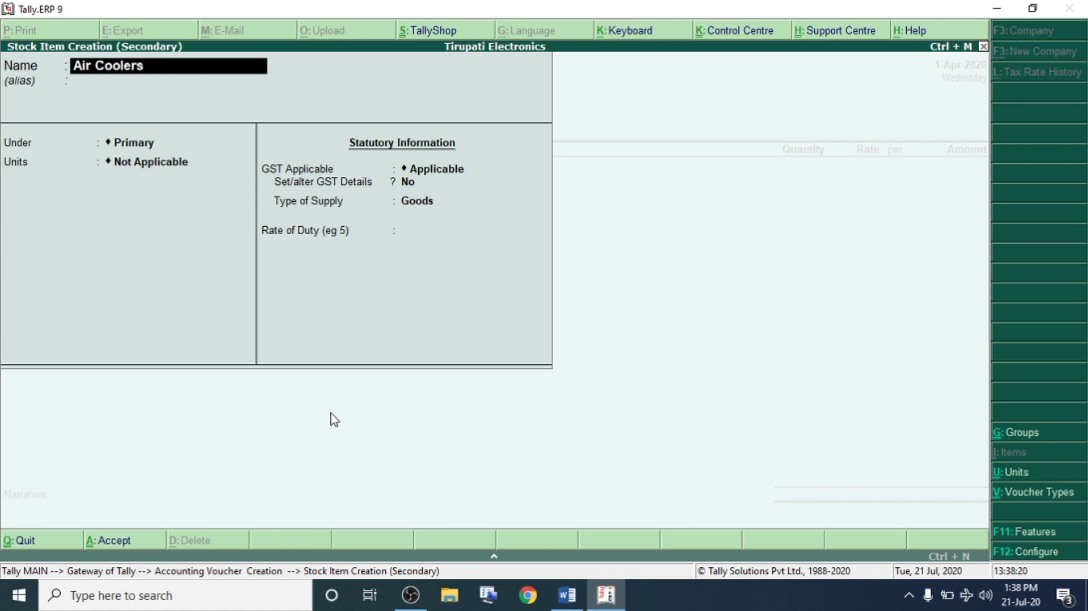
# Set the stock item's unit to Nos, keep its GST settings, and save it into the voucher
pyautogui.press('Return')
pyautogui.press('Down')
pyautogui.press('Return')
pyautogui.press('Down')
pyautogui.press('Return')
pyautogui.press('Return')
pyautogui.press('Return')
pyautogui.press('Return')
pyautogui.press('Return')
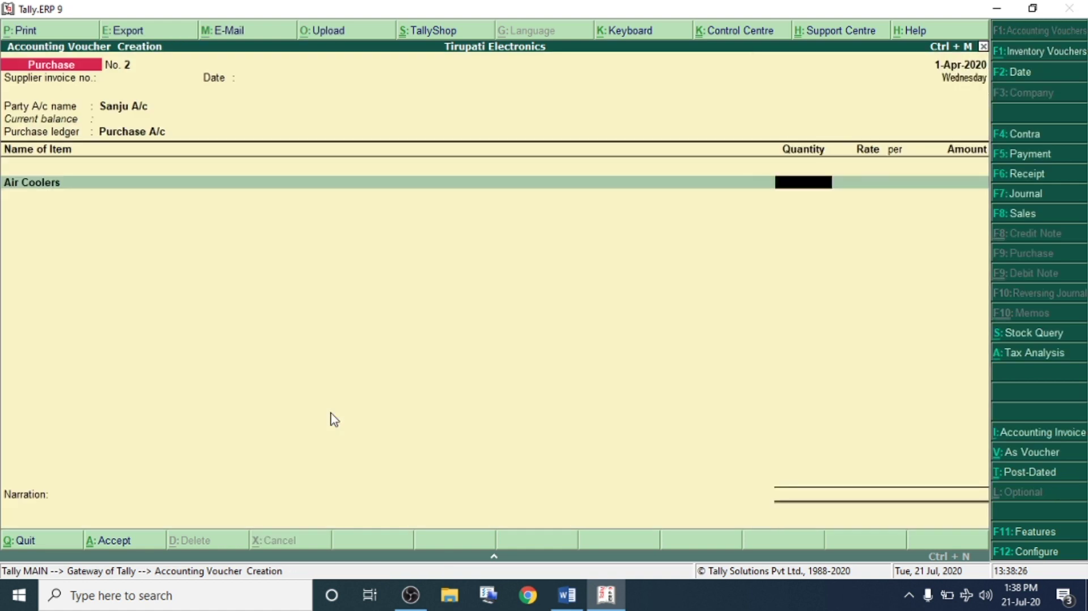
# Enter a quantity of 50 Nos at a rate of 7000 per Nos for Air Coolers and accept the amount
pyautogui.write('50')
pyautogui.press('Return')
pyautogui.write('7000')
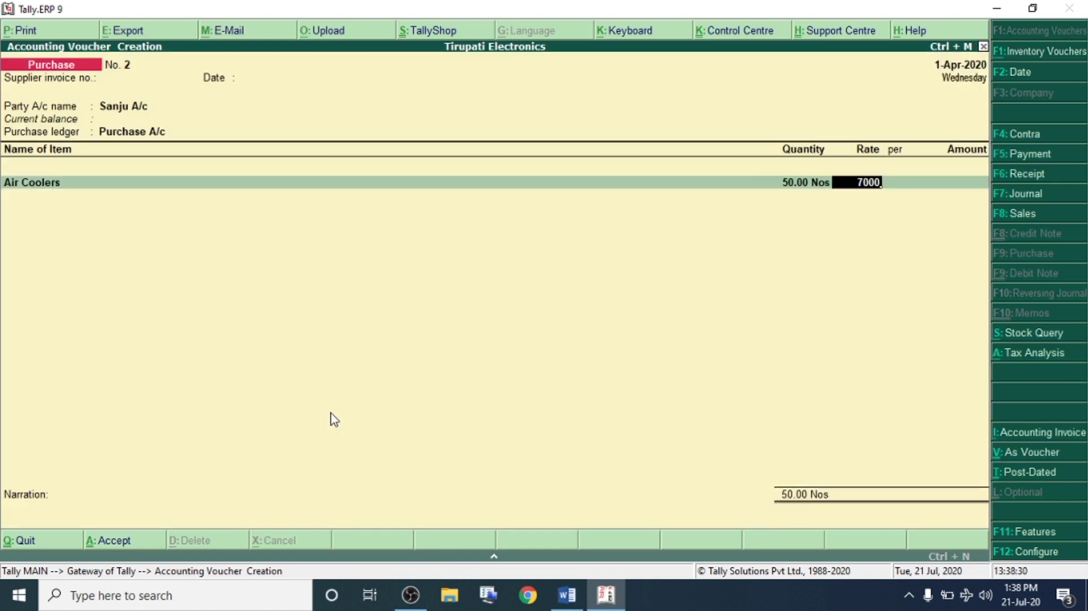
pyautogui.press('Return')
pyautogui.press('Return')
pyautogui.press('Return')
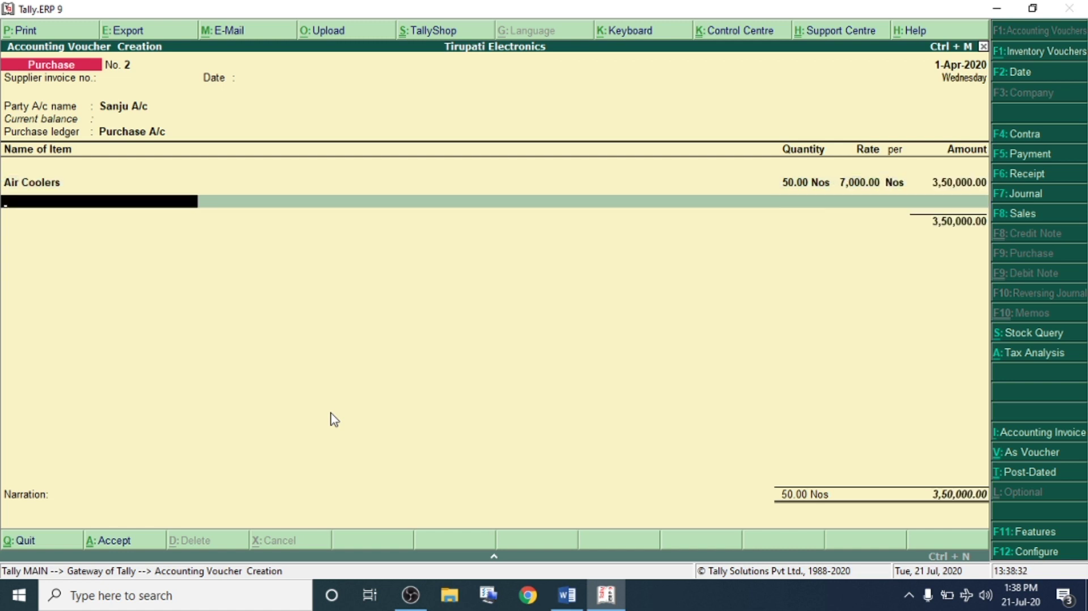
# Add the CGST and SGST ledgers below the item at their 9% rates and accept their amounts
pyautogui.press('Return')
pyautogui.write('C')
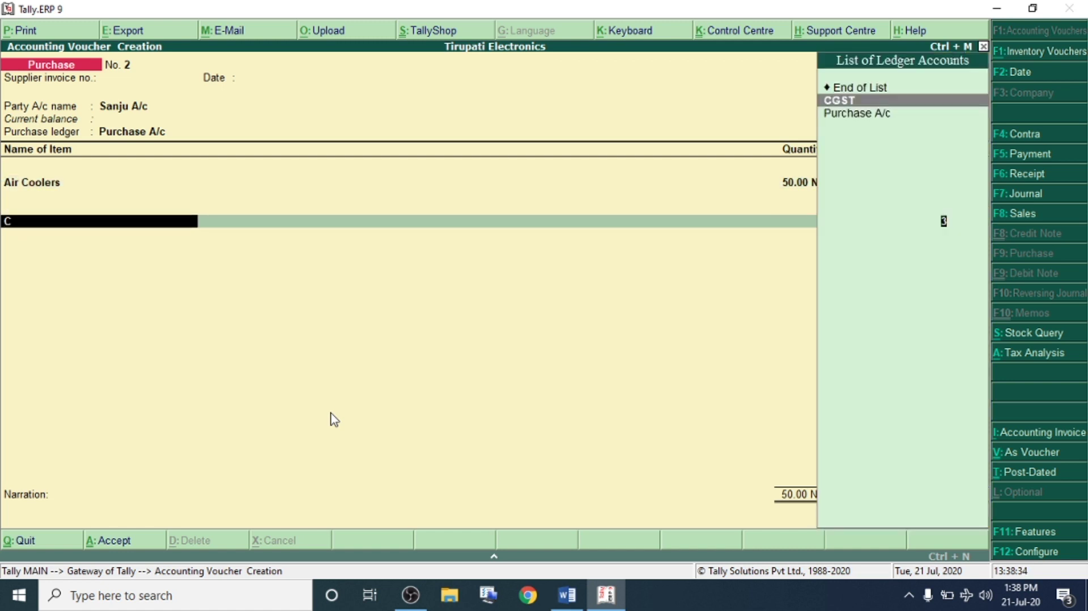
pyautogui.press('Return')
pyautogui.press('Return')
pyautogui.write('Sg')
pyautogui.press('Return')
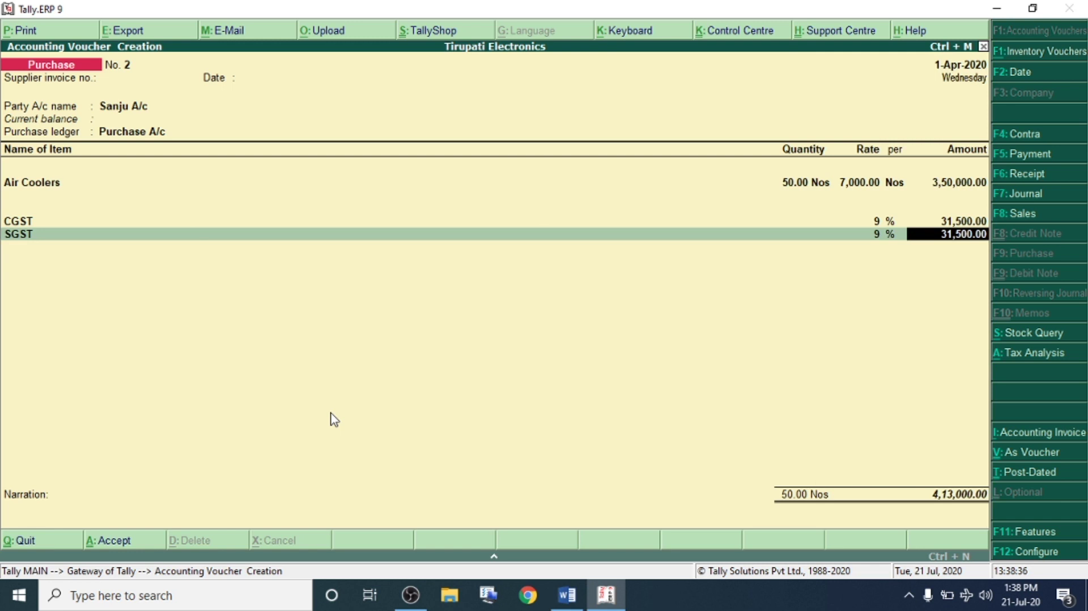
pyautogui.press('Return')
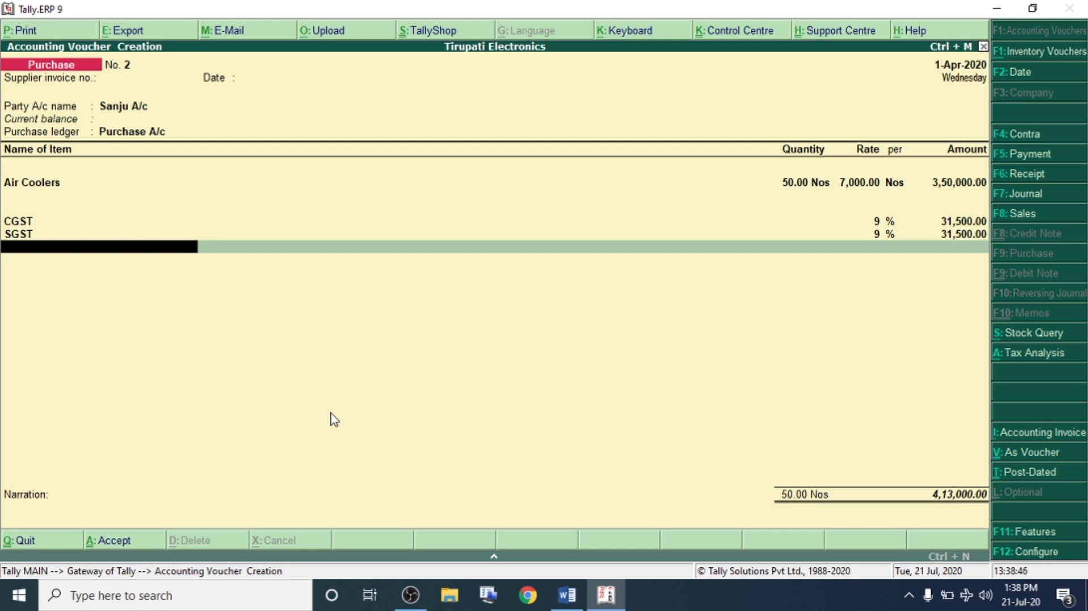
# End the tax ledger list, leave the narration blank and save the Sanju A/c purchase voucher
pyautogui.press('Return')
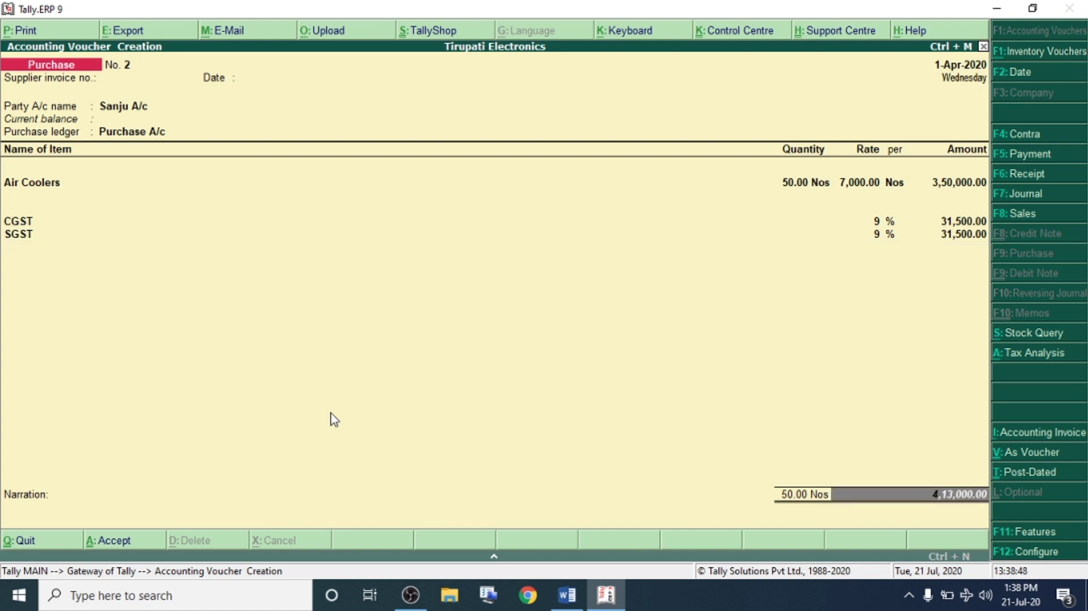
pyautogui.press('Return')
pyautogui.press('Return')
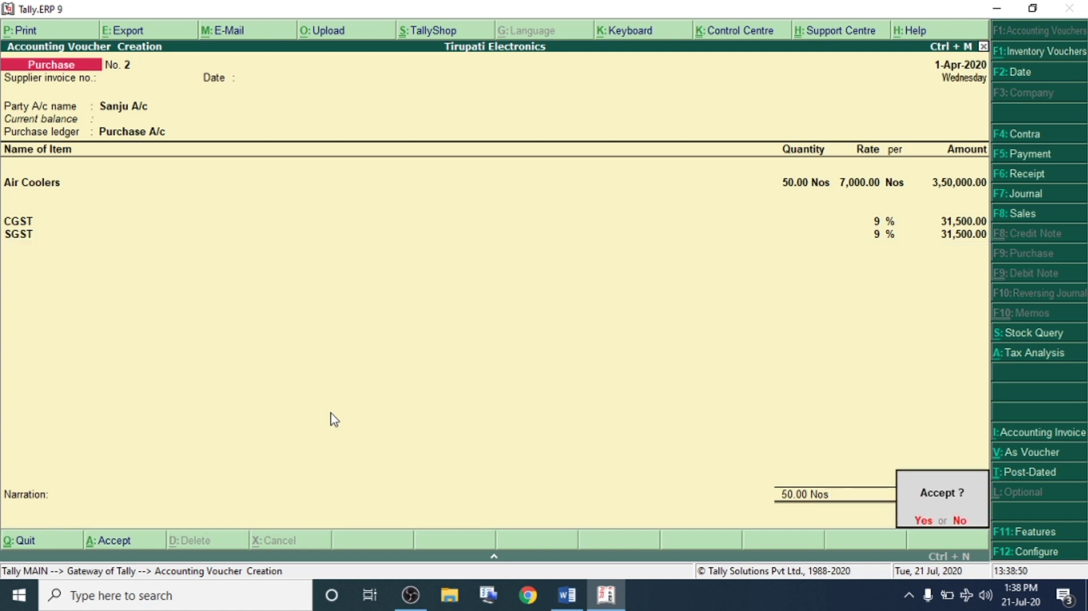
pyautogui.press('Return')
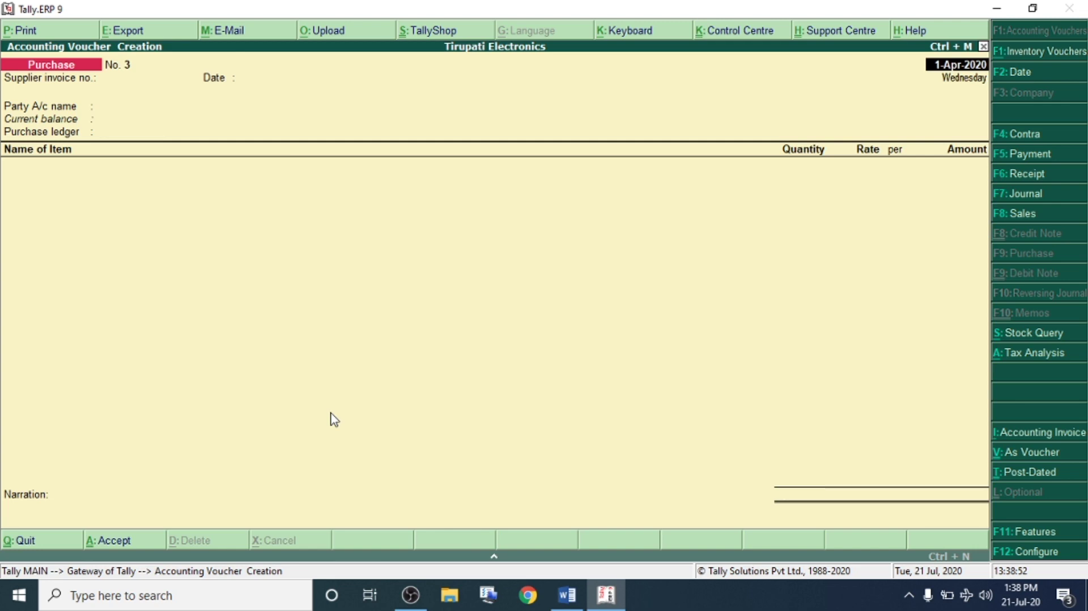
# Switch to the Word problem document and highlight transaction 4, the carriage paid on purchases
pyautogui.hotkey('alt', 'Tab')
pyautogui.scroll(-1, 416, 308)
pyautogui.moveTo(494, 261); pyautogui.dragTo(68, 266)
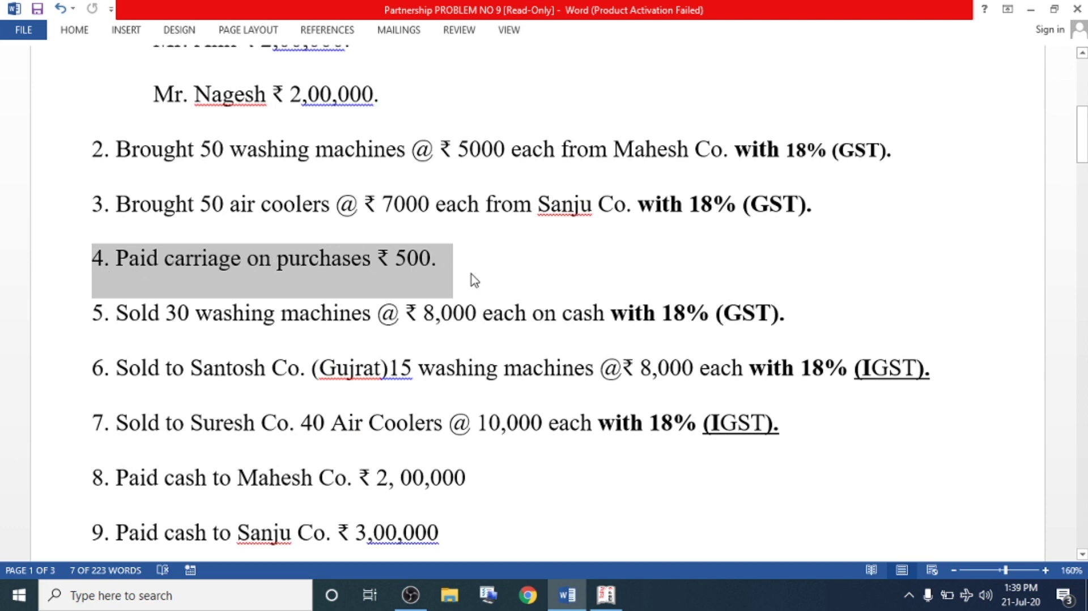
# Switch back to Tally.ERP 9, open a payment voucher and start a new debit ledger named Carrage Inwards
pyautogui.hotkey('alt', 'Tab')
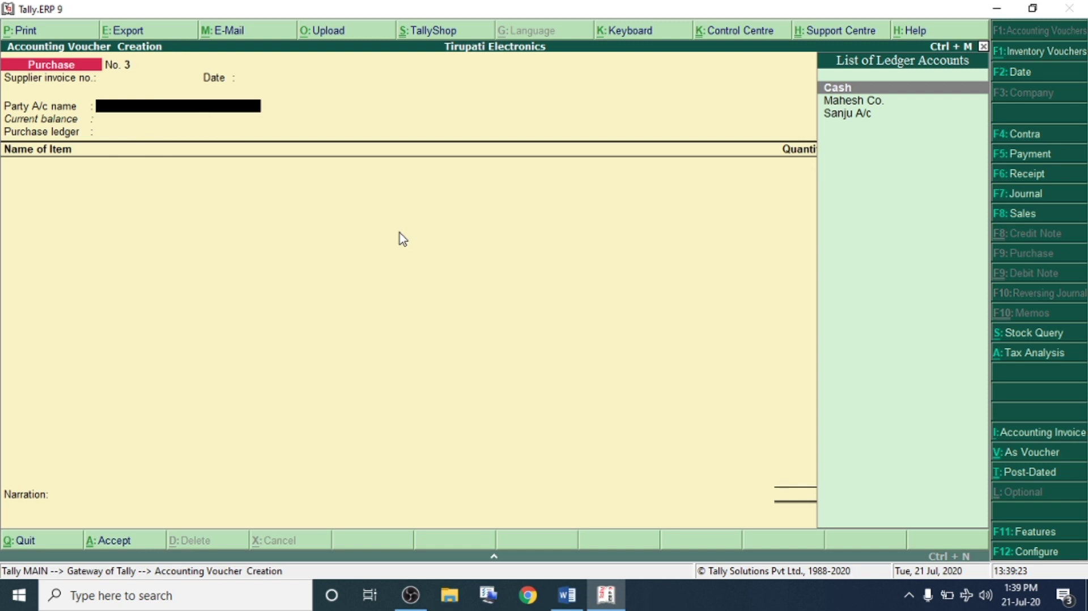
pyautogui.click(1028, 158)
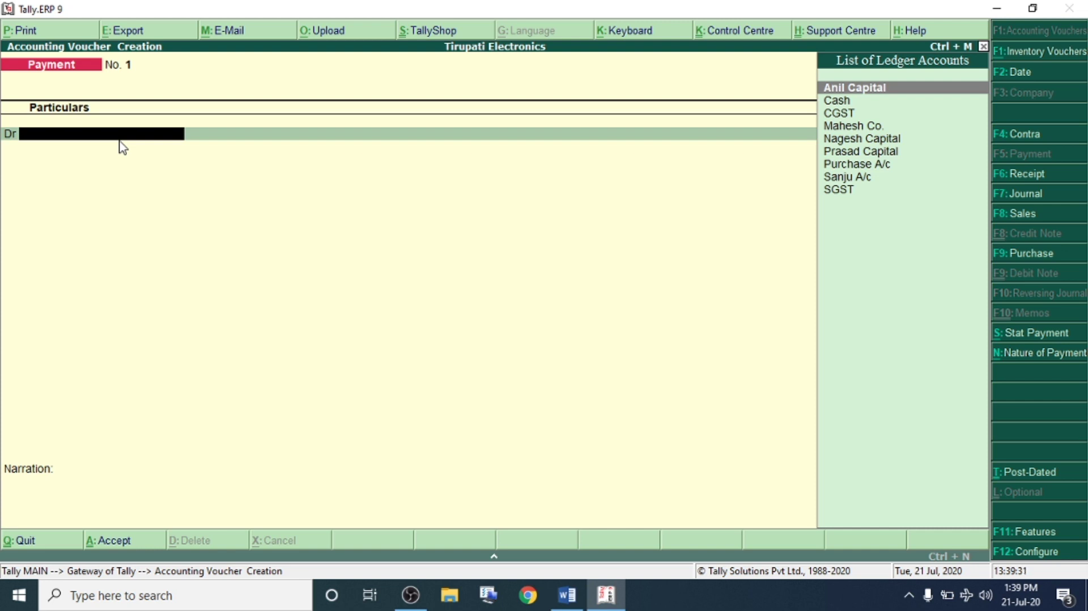
pyautogui.hotkey('alt', 'c')
pyautogui.write('Carrage inwards')
pyautogui.press('Return')
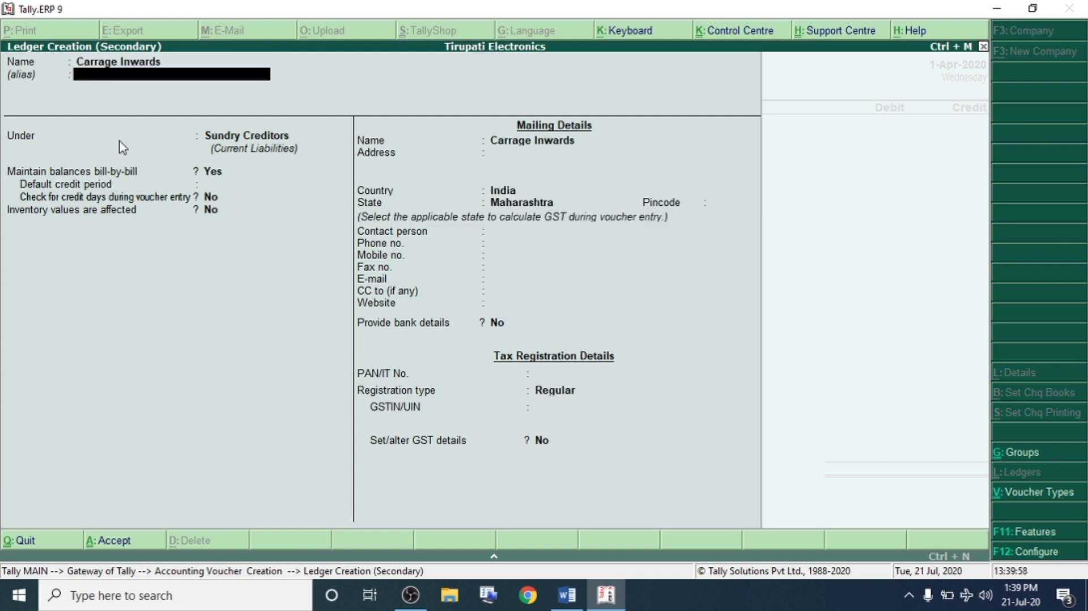
# Group the Carrage Inwards ledger under Direct Expenses with ledger type Not Applicable, and save it
pyautogui.press('Return')
pyautogui.write('Di')
pyautogui.press('Down')
pyautogui.press('Up')
pyautogui.press('Return')
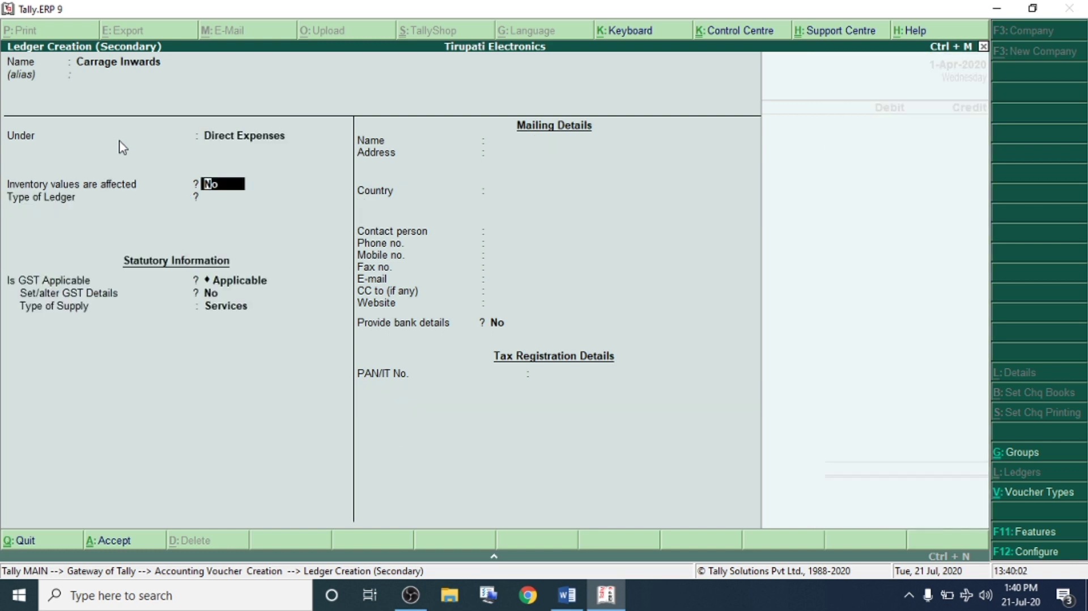
pyautogui.click(237, 140)
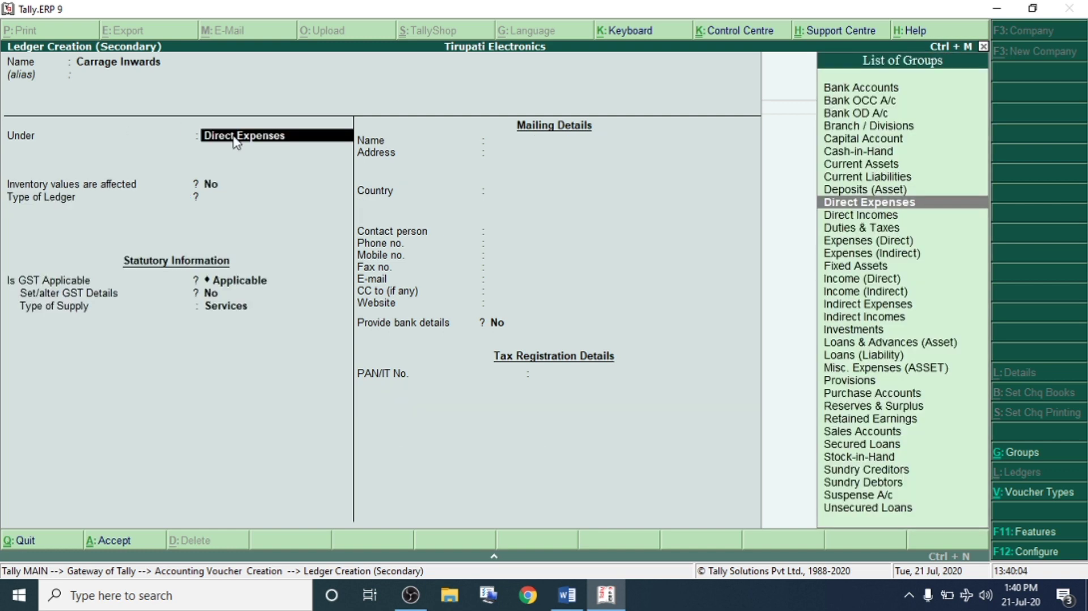
pyautogui.press('Return')
pyautogui.press('Return')
pyautogui.press('Return')
pyautogui.hotkey('ctrl', 'a')
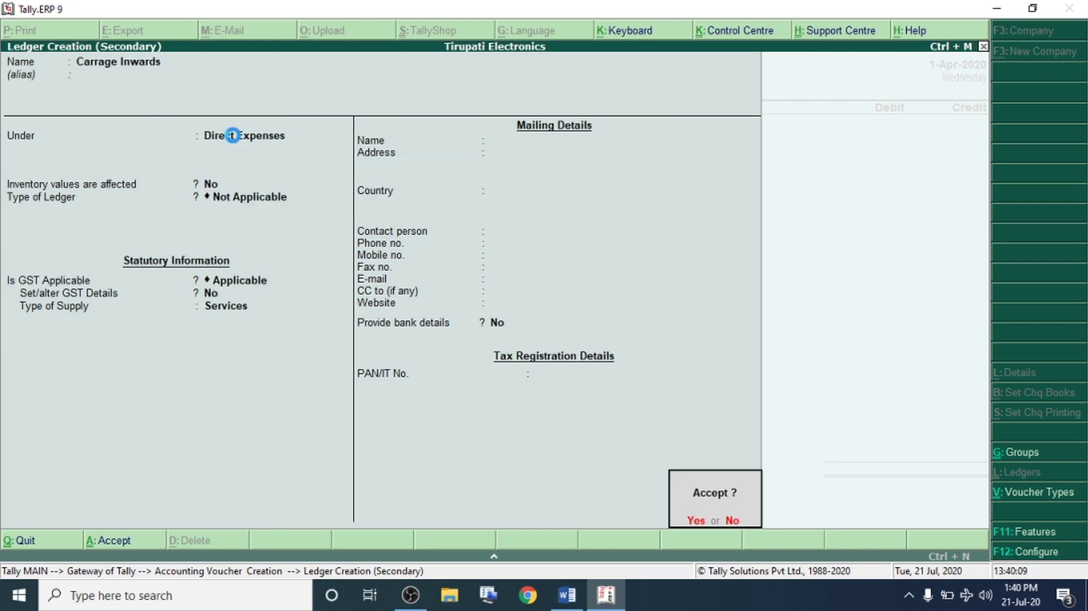
pyautogui.press('Return')
# Debit Carrage Inwards with 500, credit Cash for the same amount and save the payment voucher without a narration
pyautogui.write('5000')
pyautogui.press('BackSpace')
pyautogui.press('Return')
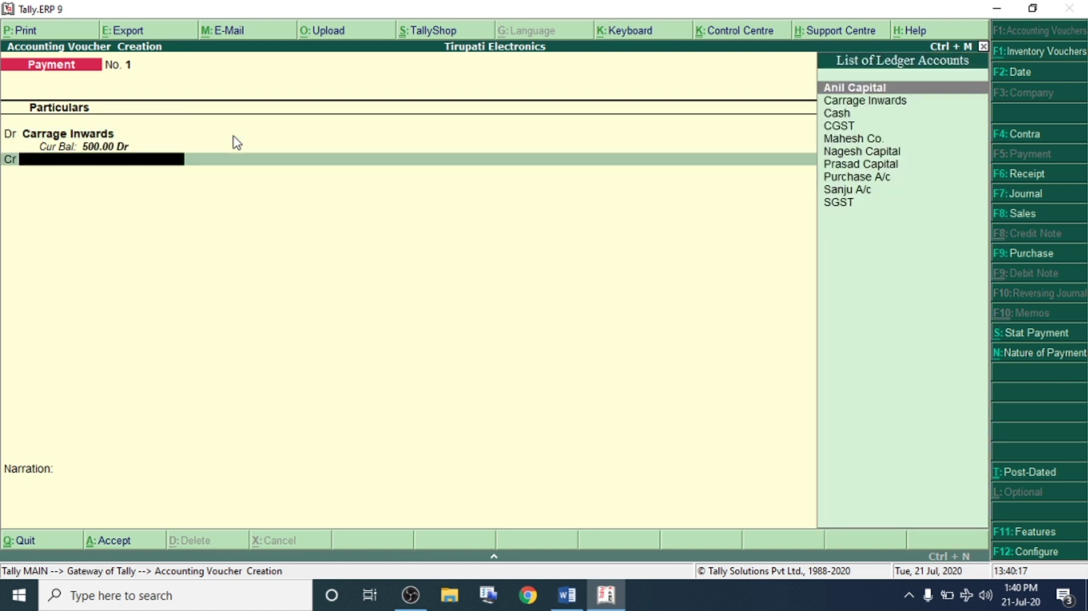
pyautogui.press('Down')
pyautogui.press('Down')
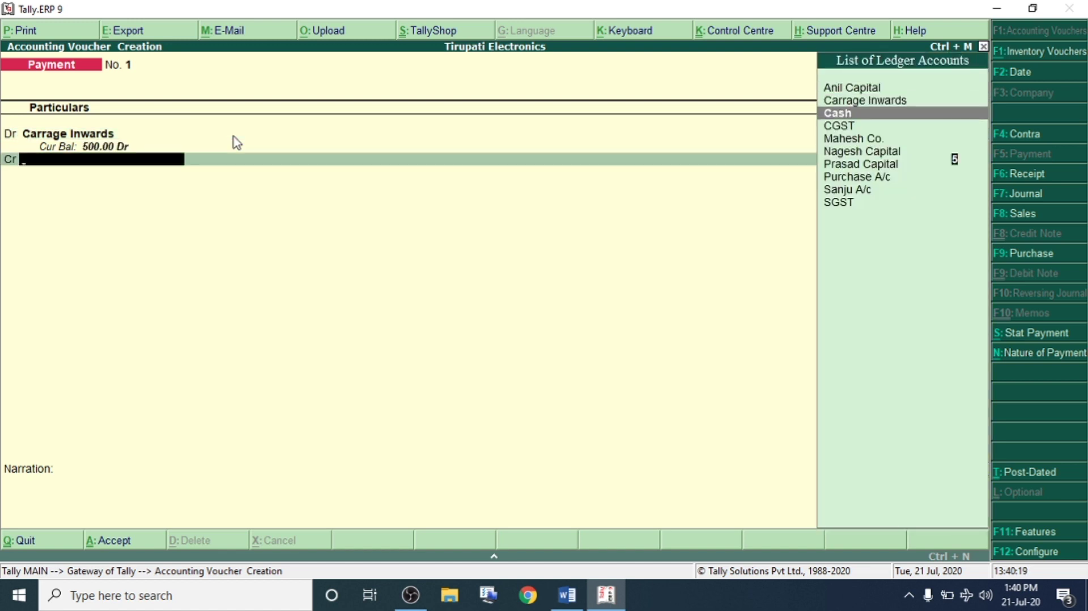
pyautogui.press('Return')
pyautogui.press('Return')
pyautogui.press('Return')
pyautogui.press('Return')
# Switch to the Word problem document and highlight transaction 5, the cash sale of 30 washing machines
pyautogui.hotkey('alt', 'Tab')
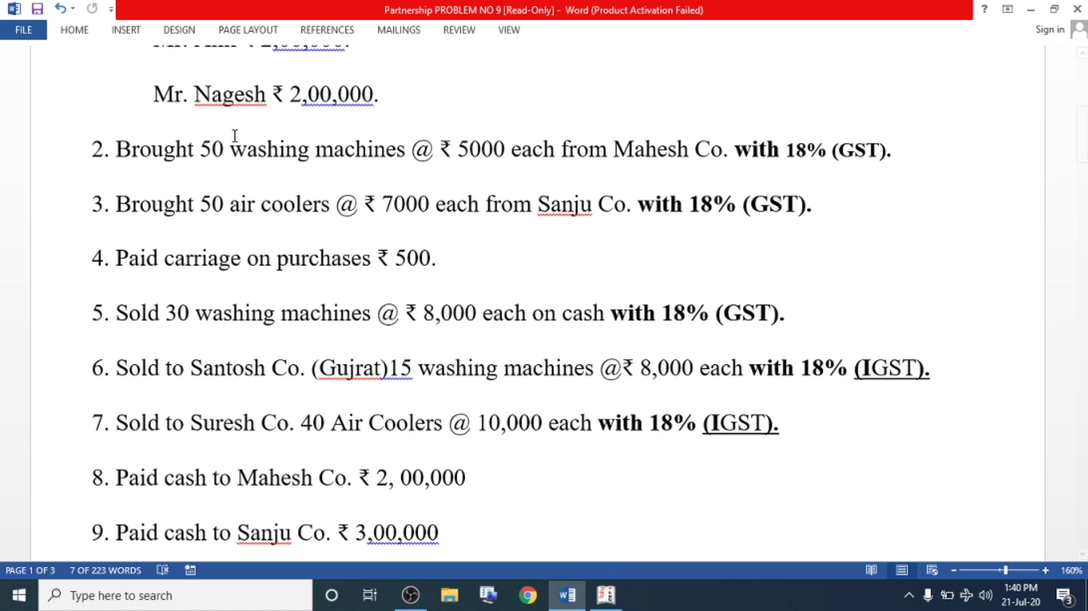
pyautogui.scroll(-1, 357, 264)
pyautogui.click(90, 252)
pyautogui.moveTo(89, 252); pyautogui.dragTo(804, 254)
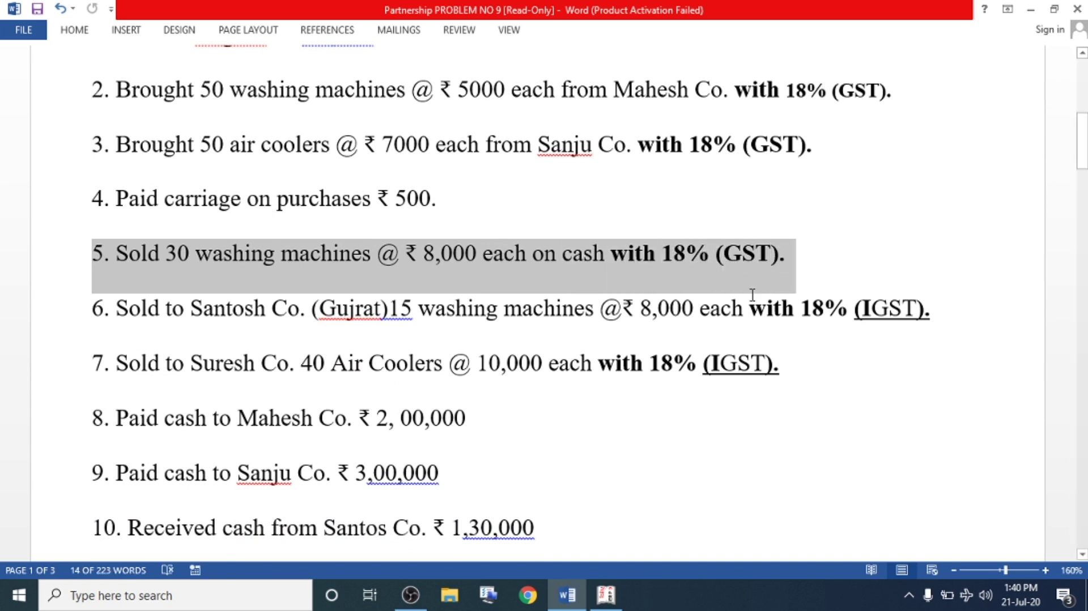
# Switch back to Tally.ERP 9, open a sales voucher with Cash as the party and accept the party details
pyautogui.hotkey('alt', 'Tab')
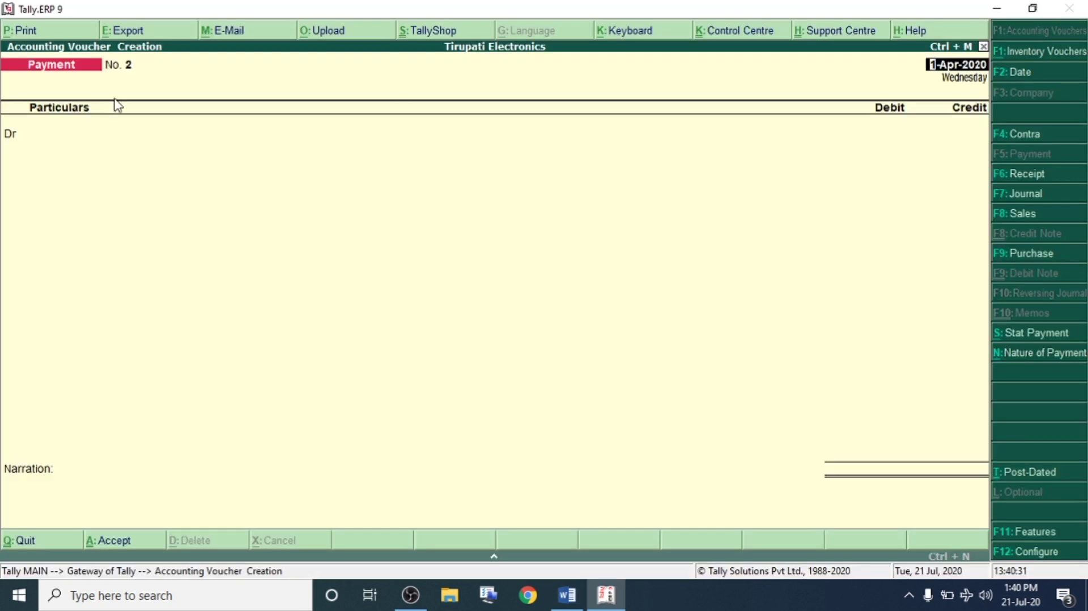
pyautogui.click(1021, 213)
pyautogui.press('Return')
pyautogui.press('Return')
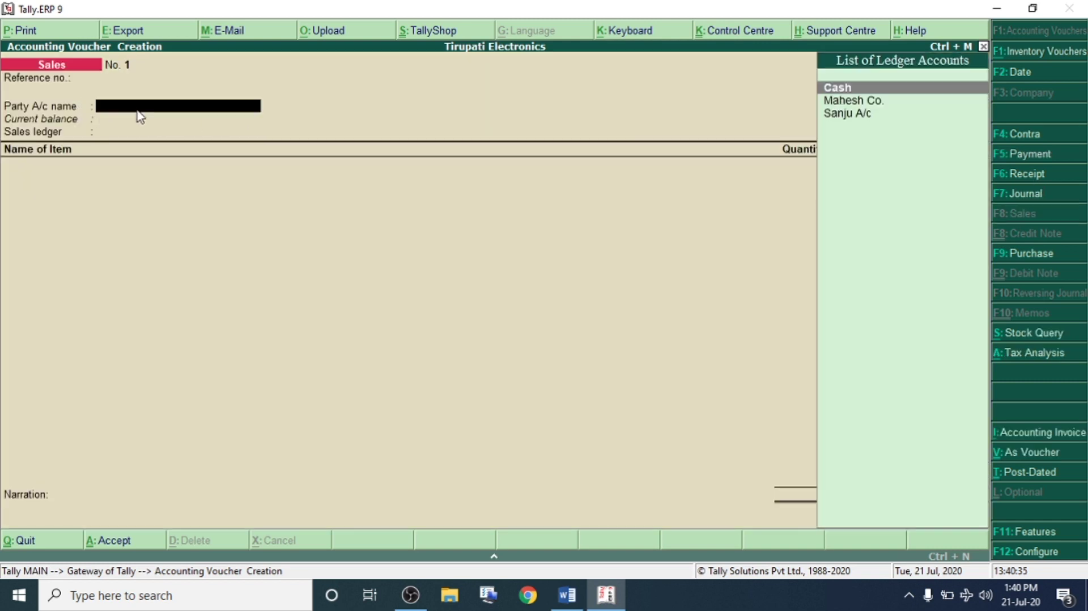
pyautogui.press('Return')
pyautogui.hotkey('ctrl', 'a')
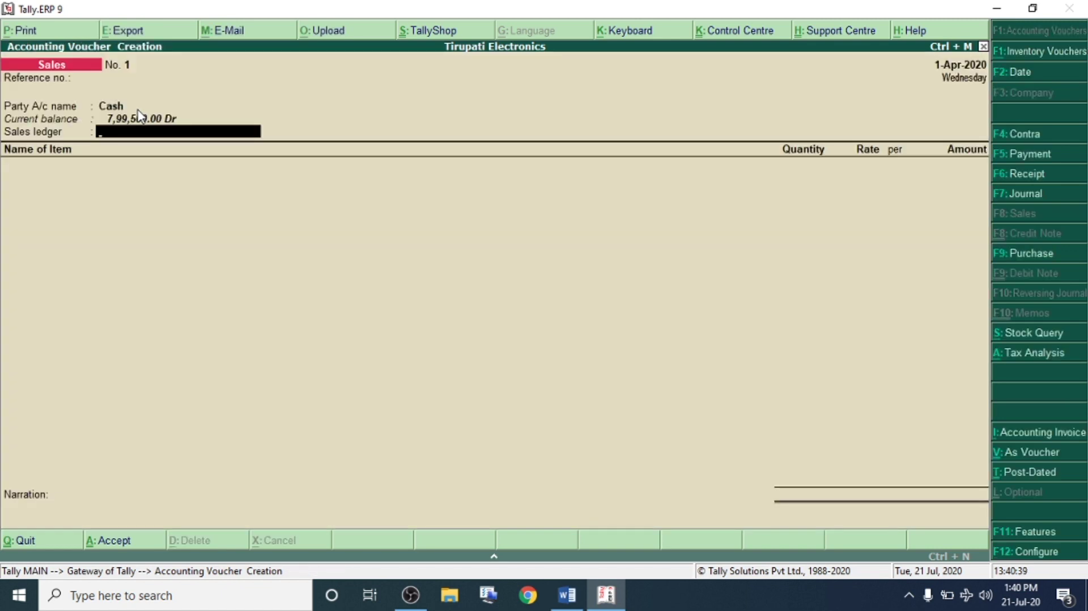
# Create a Sales A/c ledger from the voucher under Sales Accounts, keeping the ledger type as Not Applicable
pyautogui.hotkey('alt', 'c')
pyautogui.write('Sales A/c')
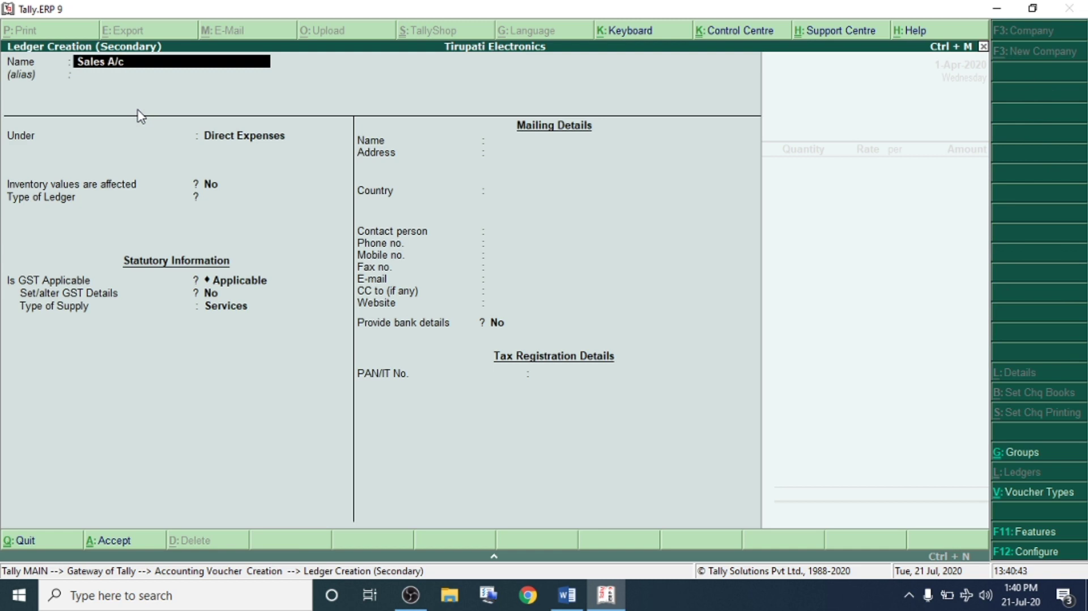
pyautogui.press('Return')
pyautogui.write('Sal')
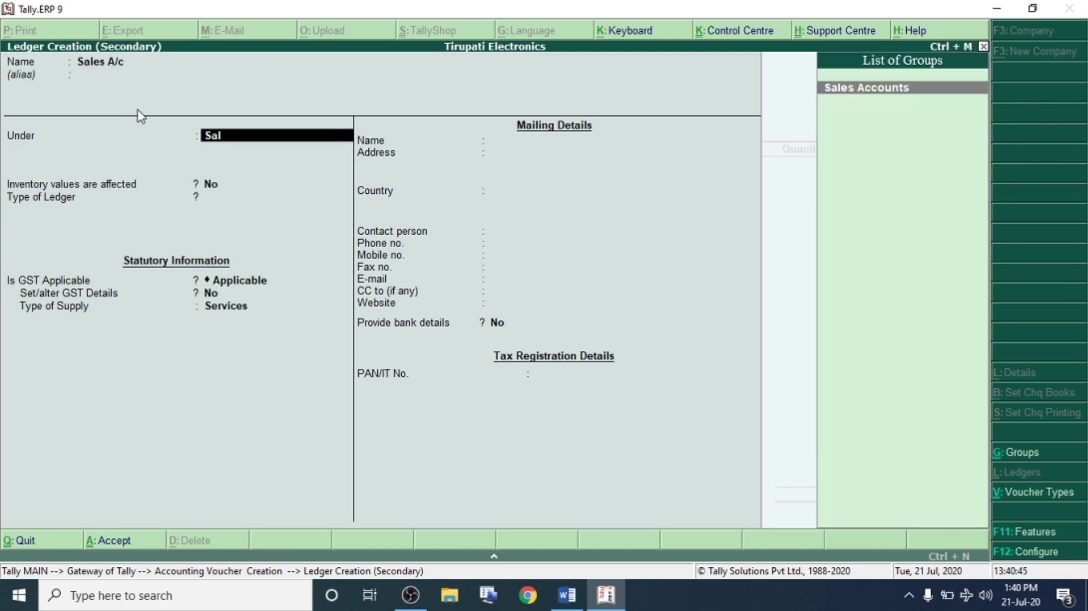
pyautogui.press('Return')
pyautogui.press('Return')
pyautogui.press('Return')
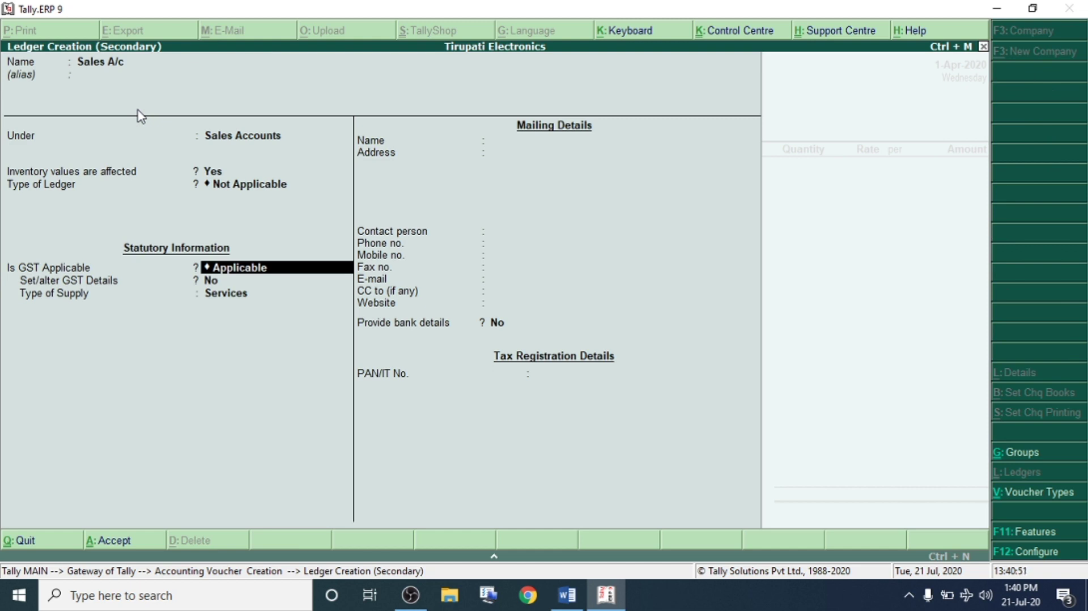
# Keep GST applicable for Sales A/c and set its GST details to Sales Taxable with 18% integrated tax and no cess
pyautogui.press('Return')
pyautogui.write('y')
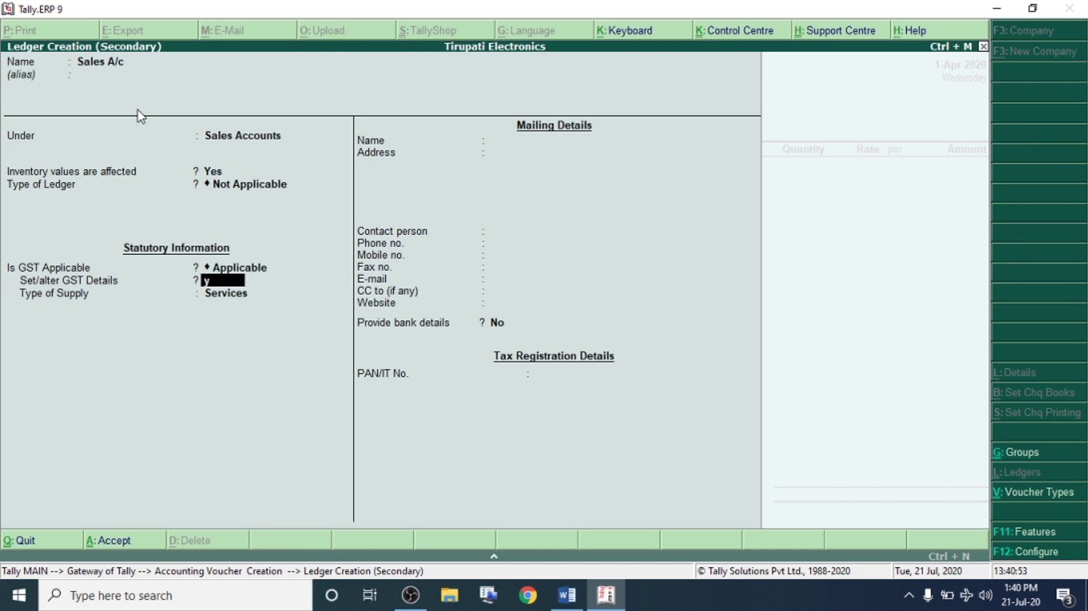
pyautogui.press('Return')
pyautogui.press('Down')
pyautogui.press('Down')
pyautogui.press('Down')
pyautogui.press('Down')
pyautogui.press('Down')
pyautogui.press('Down')
pyautogui.press('Down')
pyautogui.press('Down')
pyautogui.press('Down')
pyautogui.press('Down')
pyautogui.press('Down')
pyautogui.press('Down')
pyautogui.press('Down')
pyautogui.press('Down')
pyautogui.press('Down')
pyautogui.press('Down')
pyautogui.press('Down')
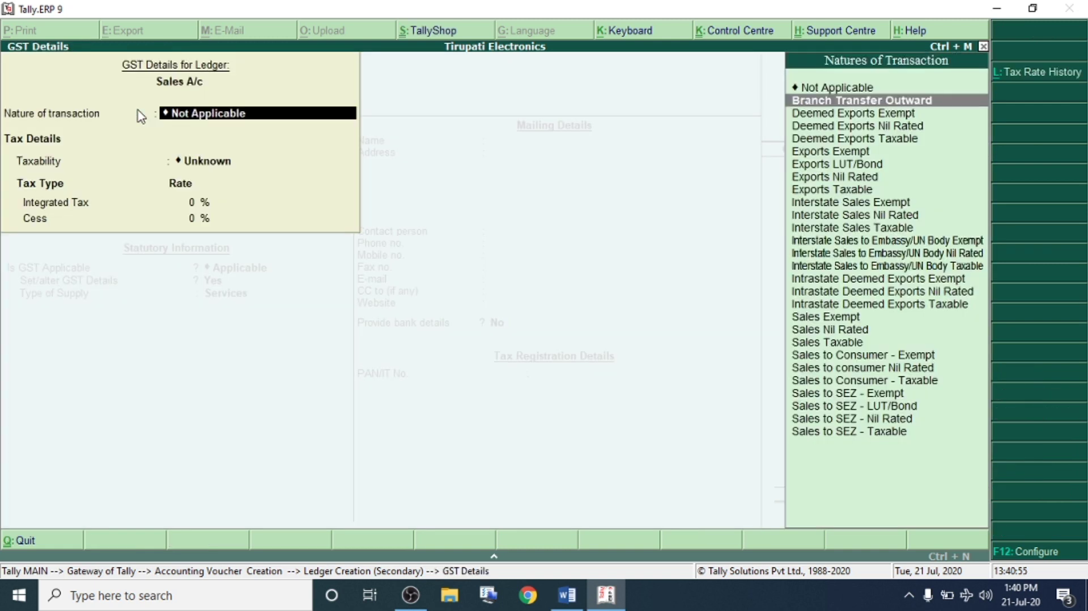
pyautogui.press('Down')
pyautogui.press('Down')
pyautogui.press('Down')
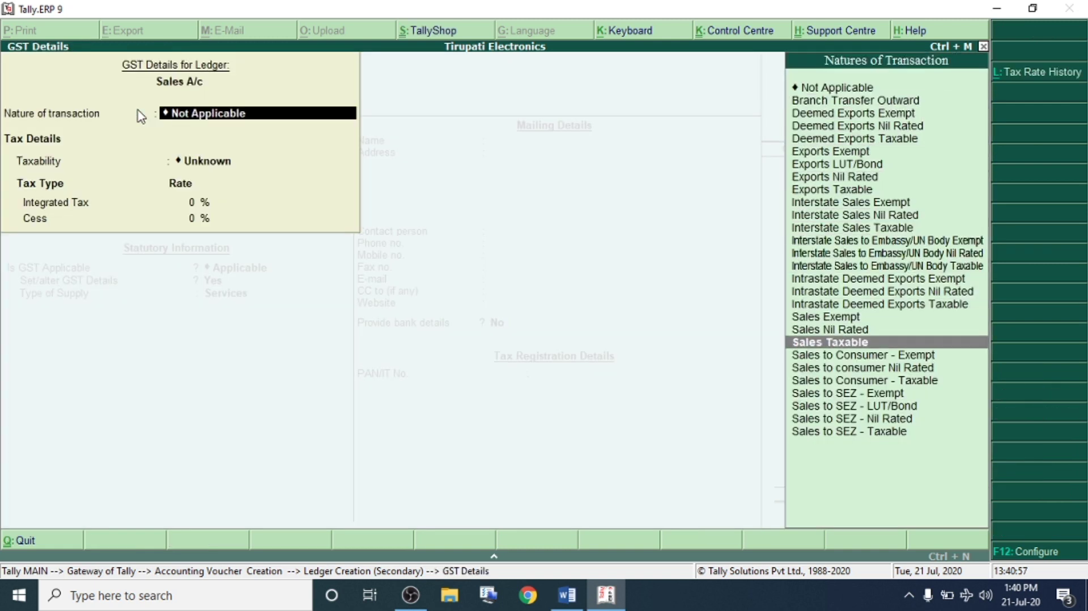
pyautogui.press('Return')
pyautogui.write('18')
pyautogui.press('Return')
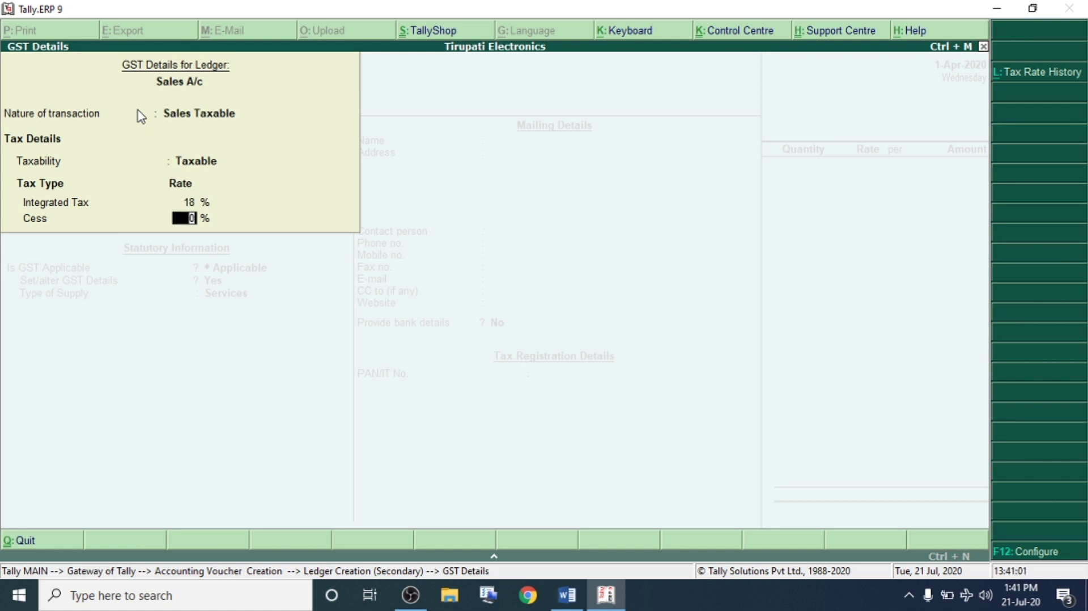
pyautogui.press('Return')
# Set the Sales A/c ledger's type of supply to Goods and save it without bank or PAN details
pyautogui.press('BackSpace')
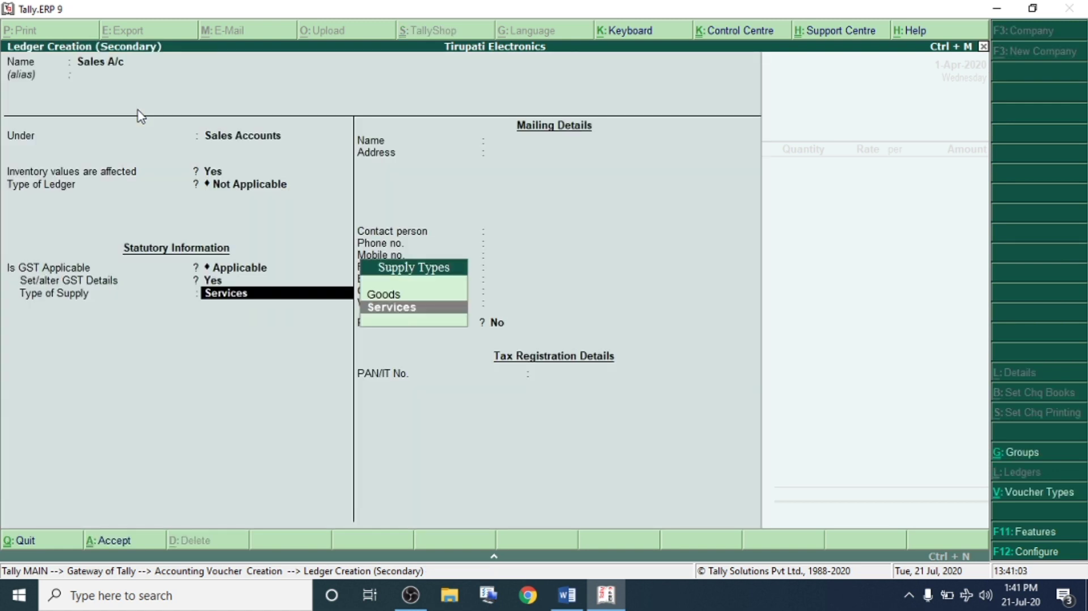
pyautogui.press('Up')
pyautogui.press('Return')
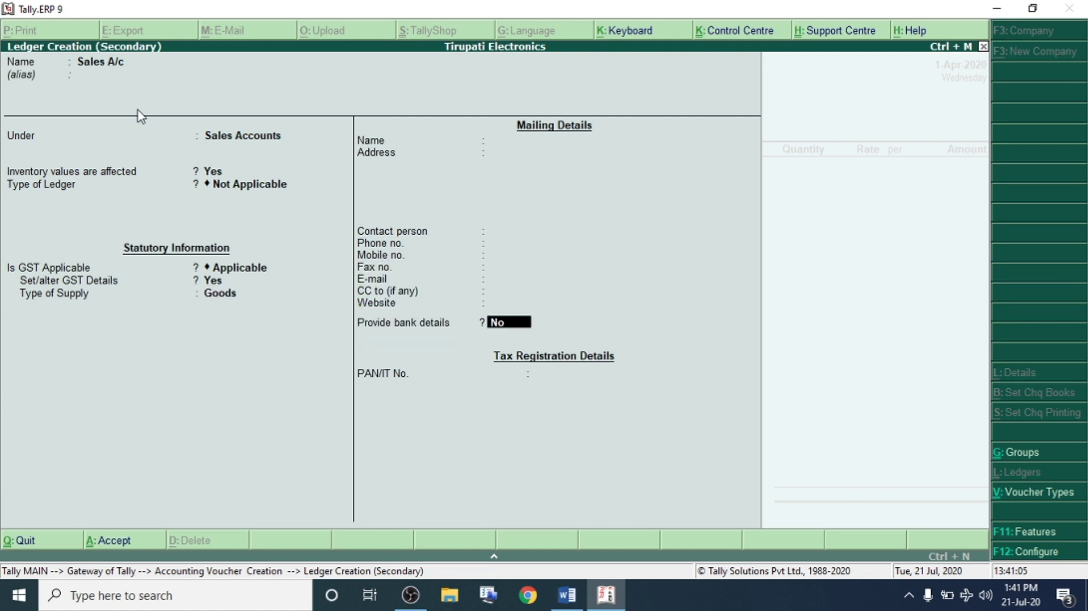
pyautogui.press('Return')
pyautogui.press('Return')
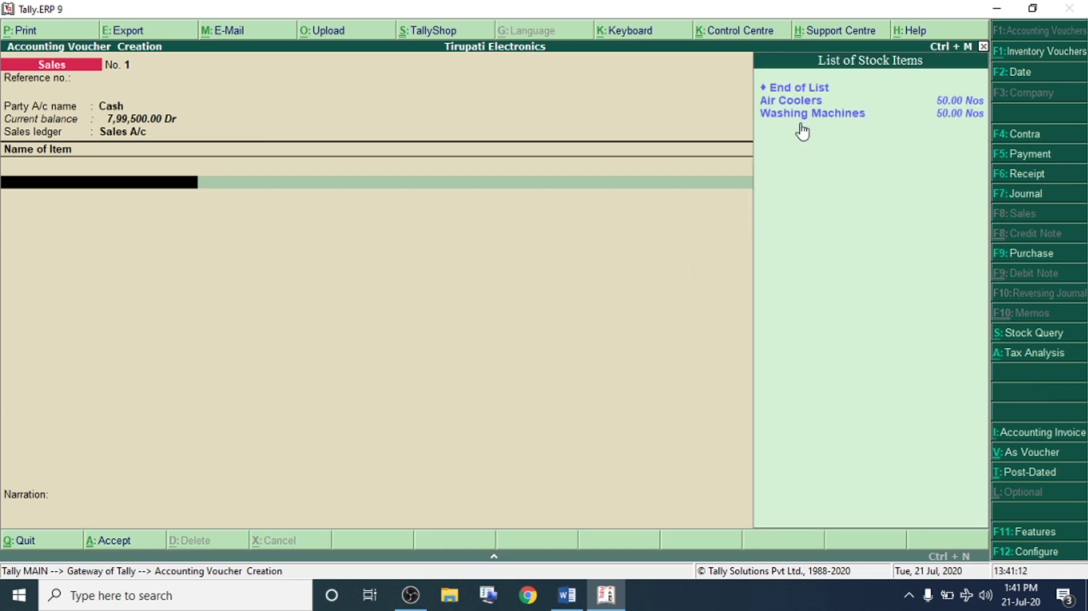
# Enter 30 Nos of Washing Machines at a rate of 8000 as the item sold and close the item list
pyautogui.click(810, 116)
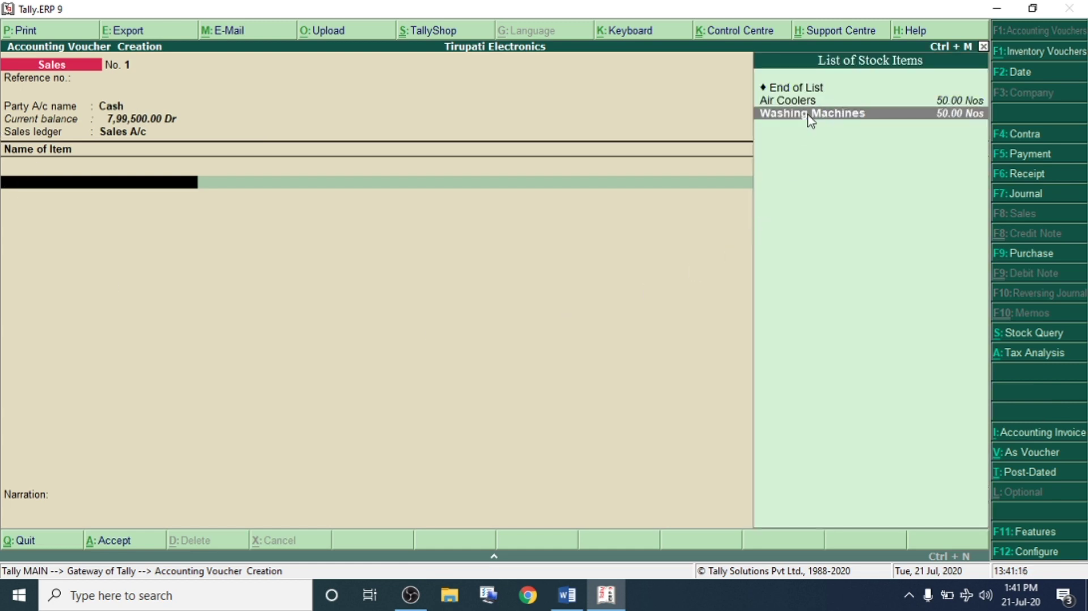
pyautogui.press('Return')
pyautogui.write('30')
pyautogui.press('Return')
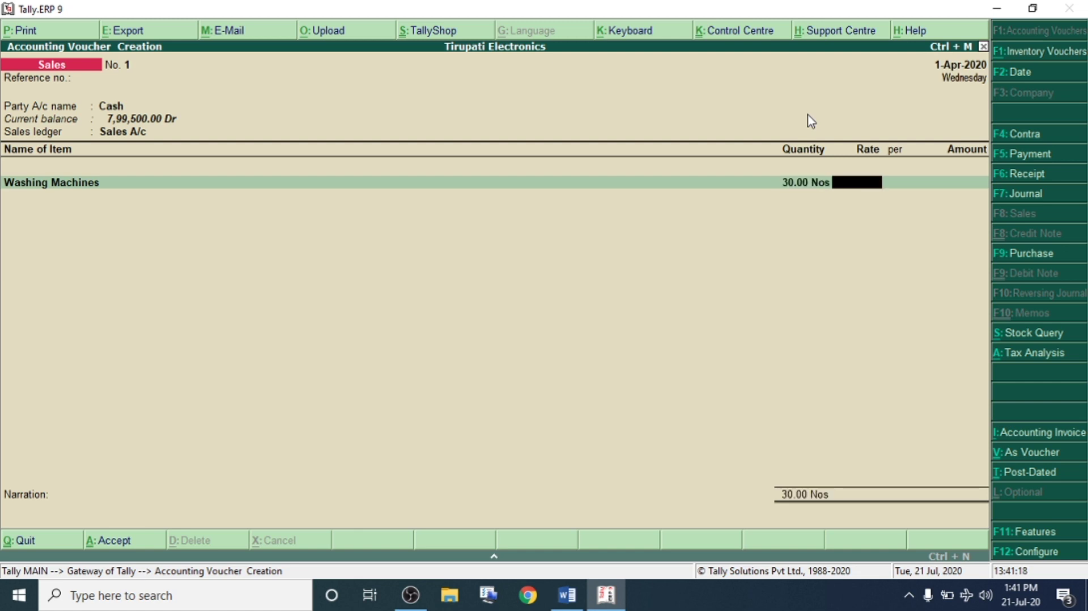
pyautogui.write('8000')
pyautogui.press('Return')
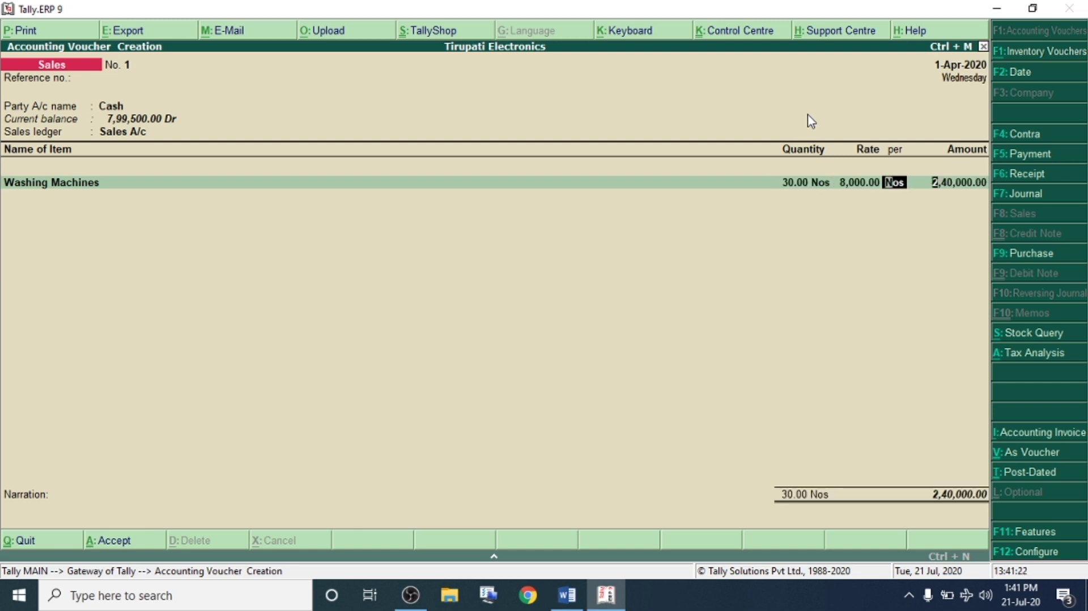
pyautogui.press('Return')
pyautogui.press('Return')
pyautogui.press('Return')
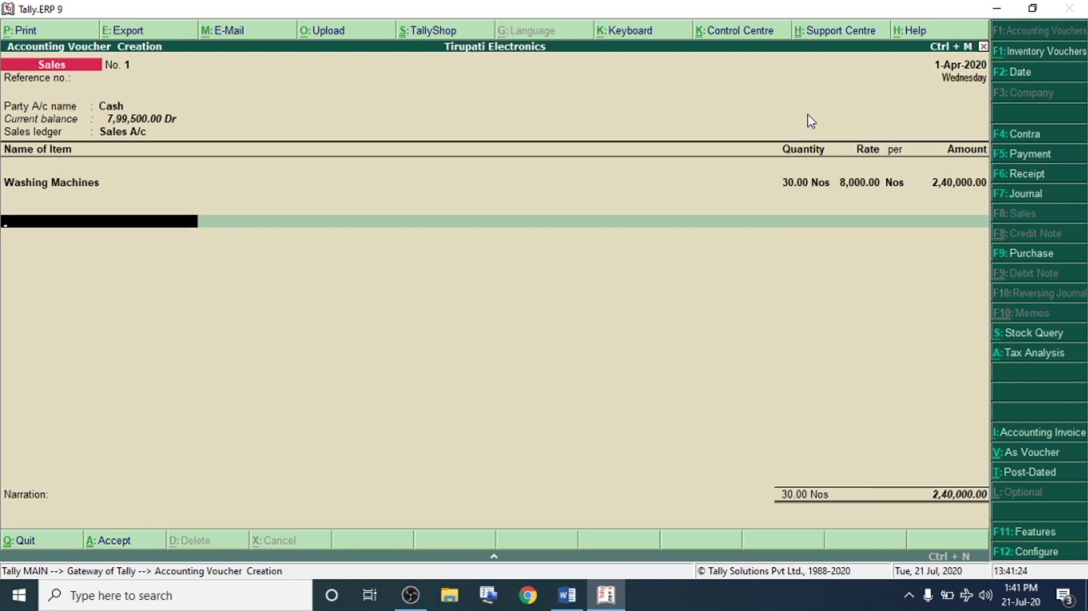
# Add the CGST and SGST ledgers to the cash sales voucher
pyautogui.write('c')
pyautogui.press('Down')
pyautogui.press('Down')
pyautogui.press('Return')
pyautogui.press('Return')
pyautogui.write('sg')
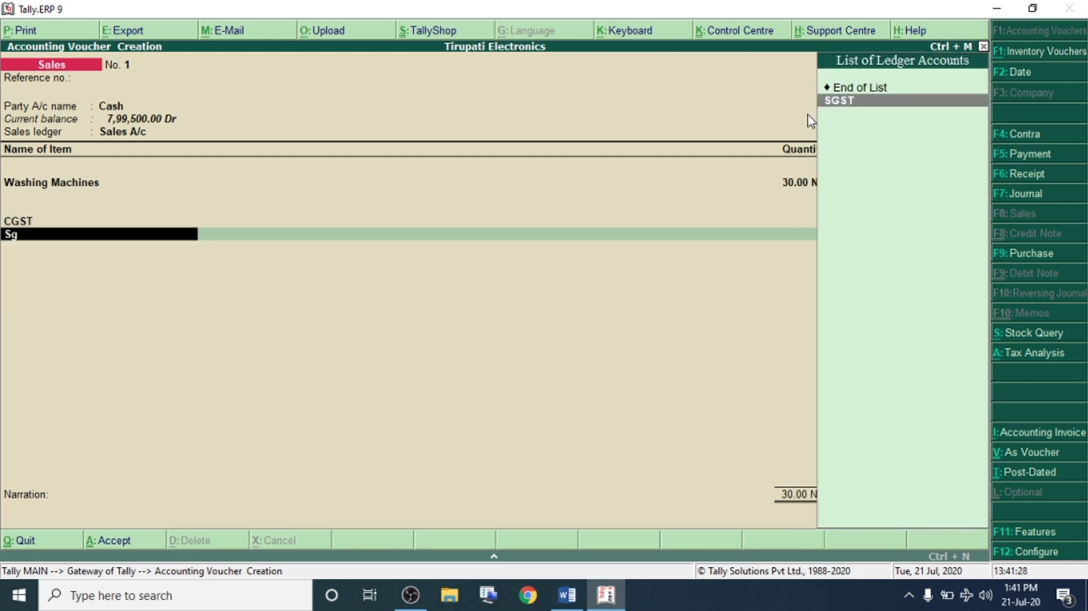
pyautogui.press('Return')
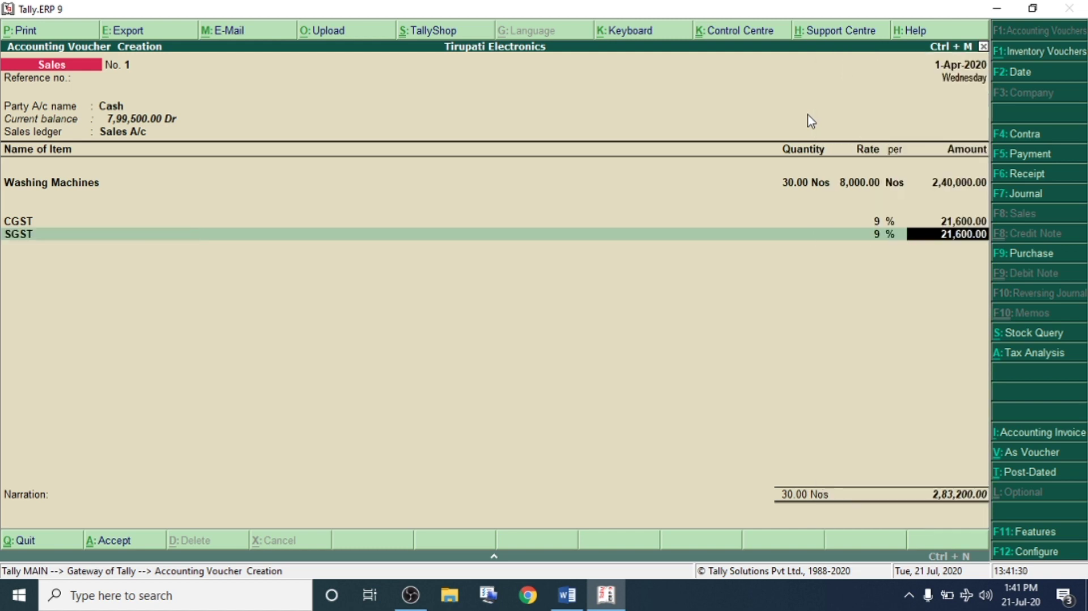
# End the tax ledger entries and save the cash sales voucher without a narration
pyautogui.press('Return')
pyautogui.press('Return')
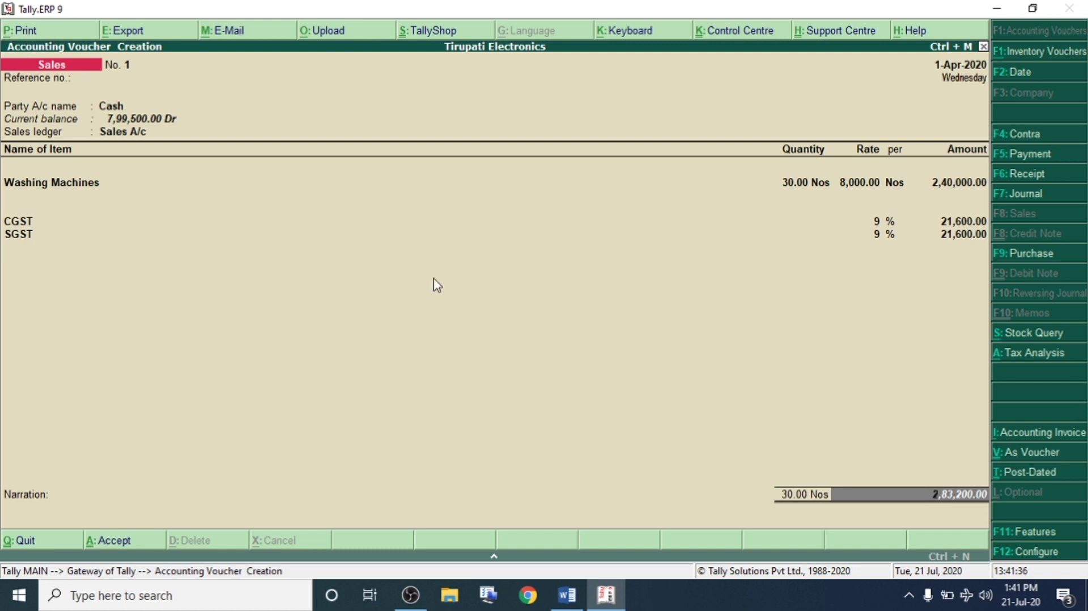
pyautogui.press('Return')
pyautogui.press('Return')
pyautogui.press('Return')
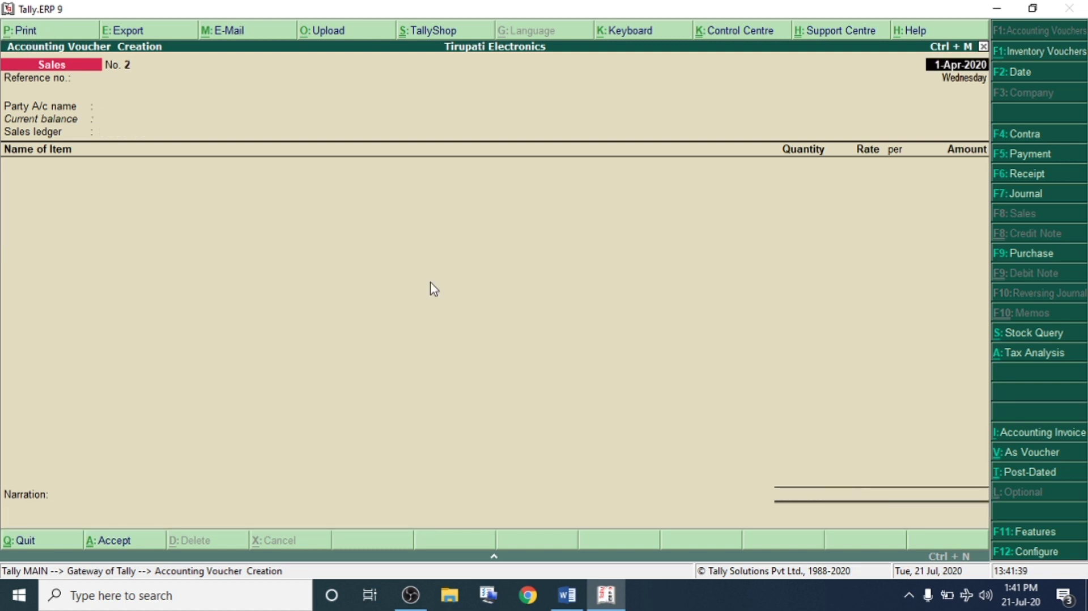
# Switch to the Word problem document and insert a space between "(Gujrat)" and "15" in transaction 6
pyautogui.hotkey('alt', 'Tab')
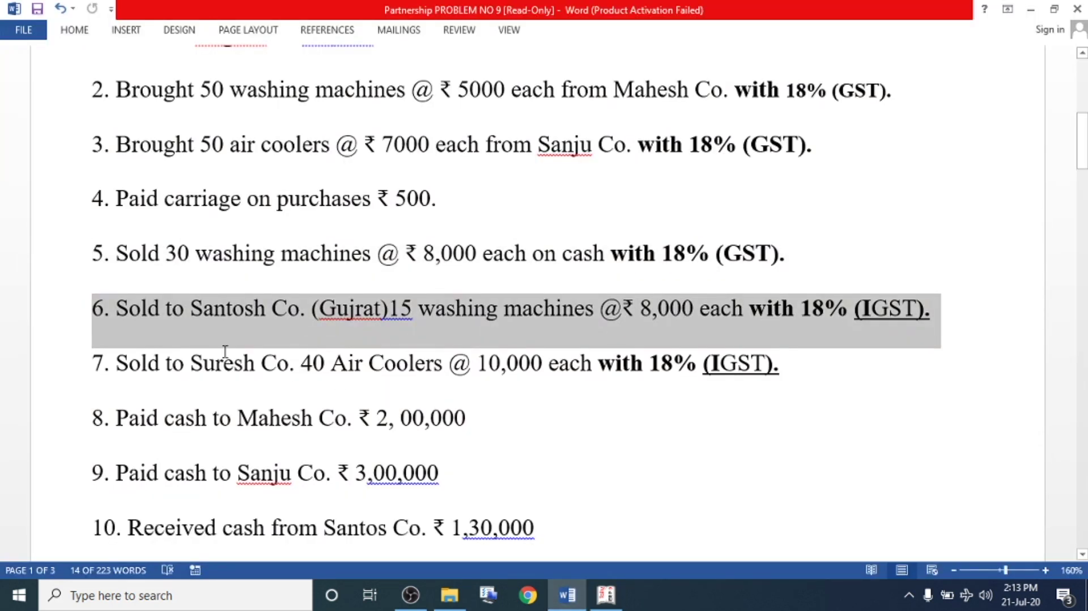
pyautogui.click(223, 363)
pyautogui.moveTo(93, 308)
pyautogui.mouseDown()
pyautogui.moveTo(933, 324)
pyautogui.moveTo(940, 312)
pyautogui.moveTo(79, 309)
pyautogui.mouseUp()
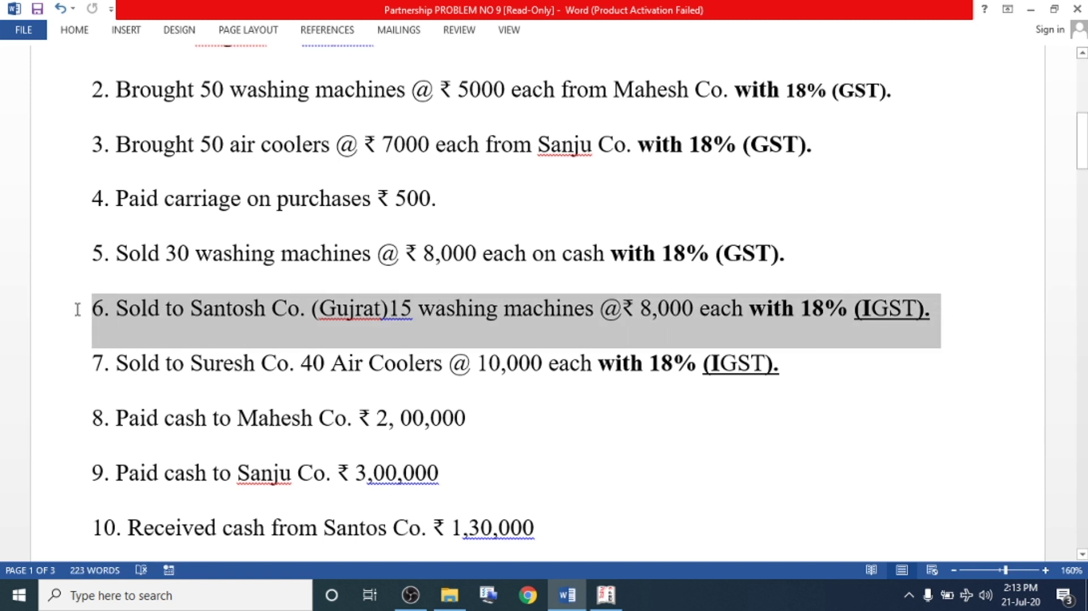
pyautogui.click(391, 317)
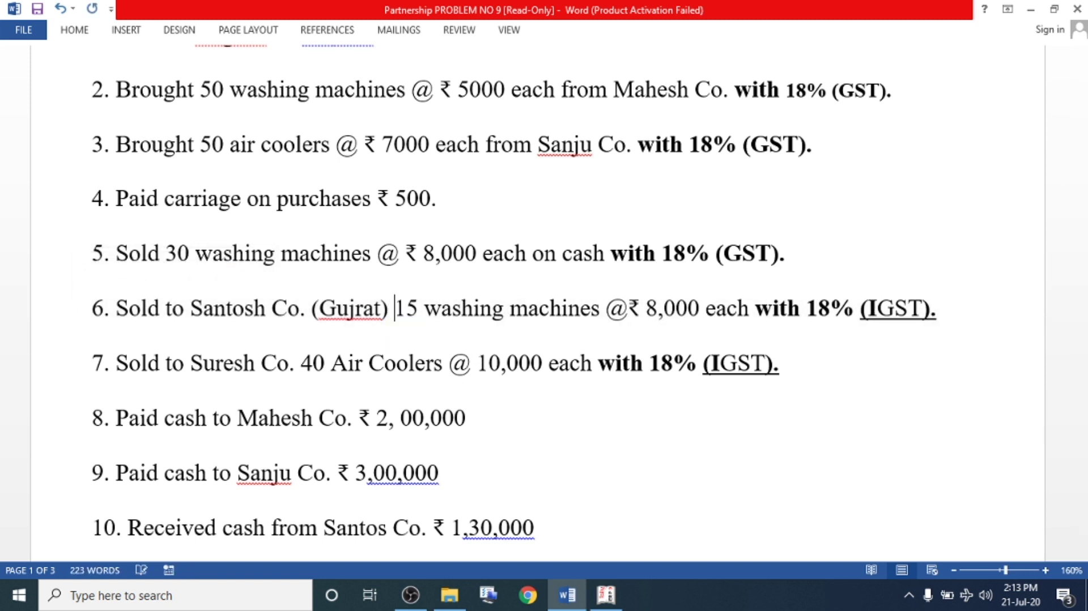
# Highlight the text of transaction 6, the sale of 15 washing machines to Santosh Co
pyautogui.moveTo(395, 317); pyautogui.dragTo(320, 318)
pyautogui.hotkey('ctrl', 'shift', 'Left')
pyautogui.hotkey('ctrl', 'shift', 'Left')
pyautogui.hotkey('ctrl', 'shift', 'Left')
pyautogui.hotkey('ctrl', 'shift', 'Left')
pyautogui.click(320, 309)
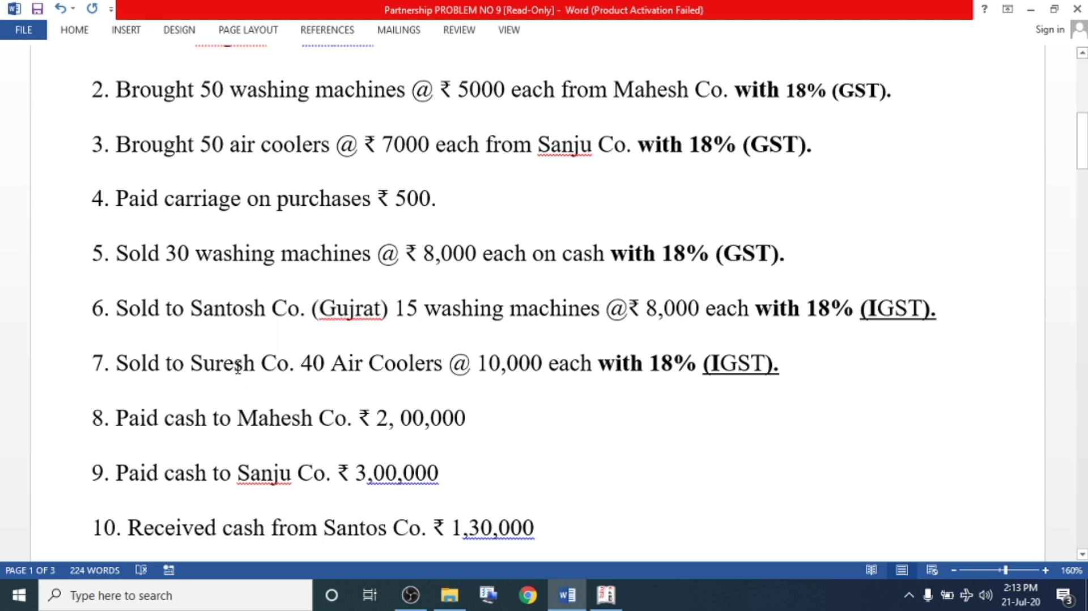
pyautogui.moveTo(125, 306); pyautogui.dragTo(942, 320)
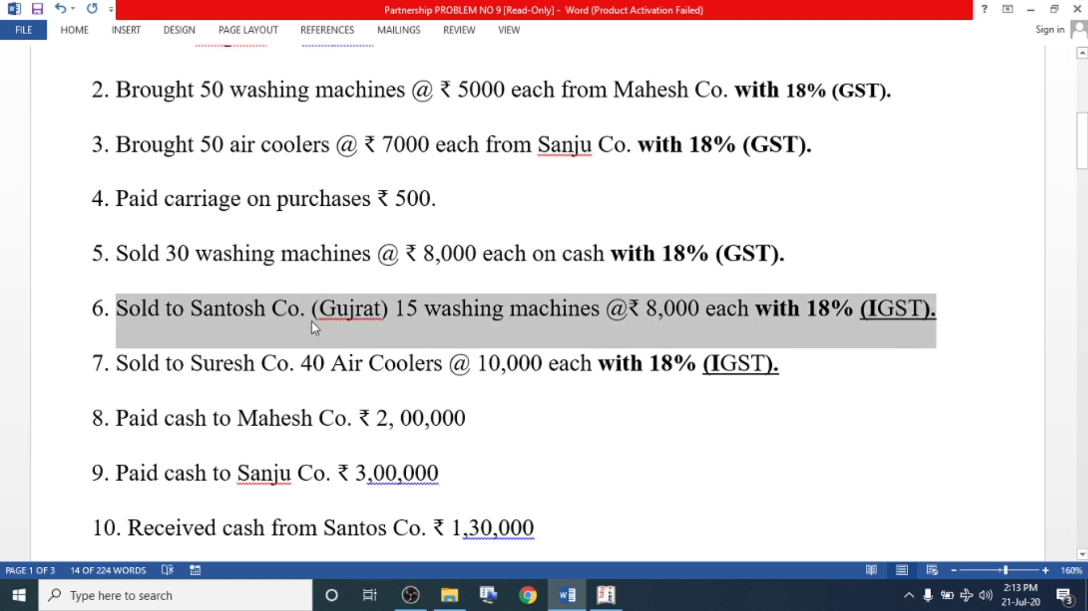
# Switch back to Tally.ERP 9 and, for the new sales voucher, start a party ledger named Santosh Co. under Sundry Debtors
pyautogui.click(606, 594)
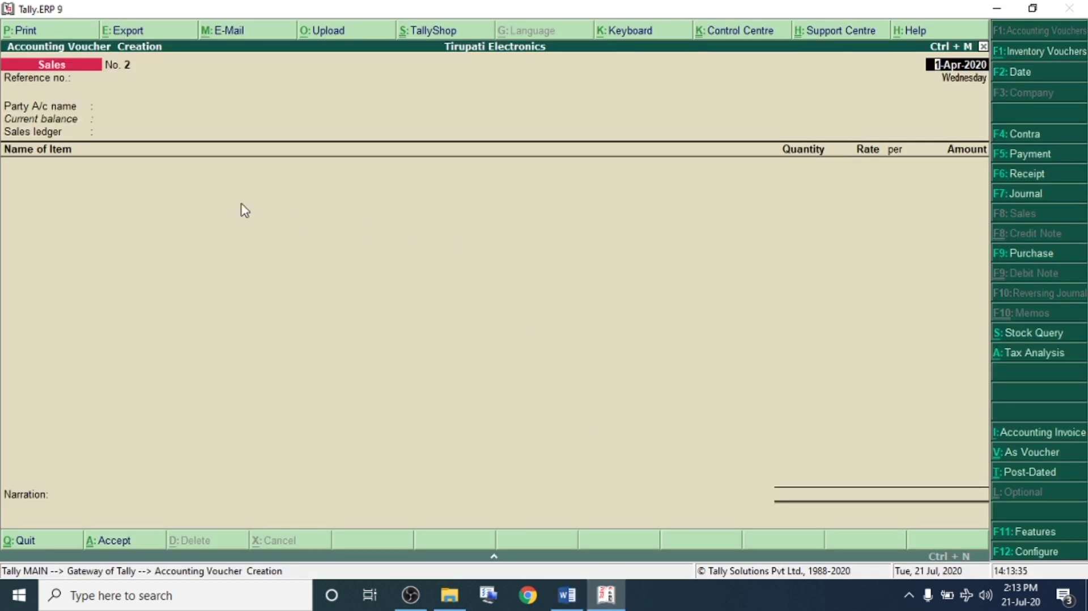
pyautogui.click(135, 110)
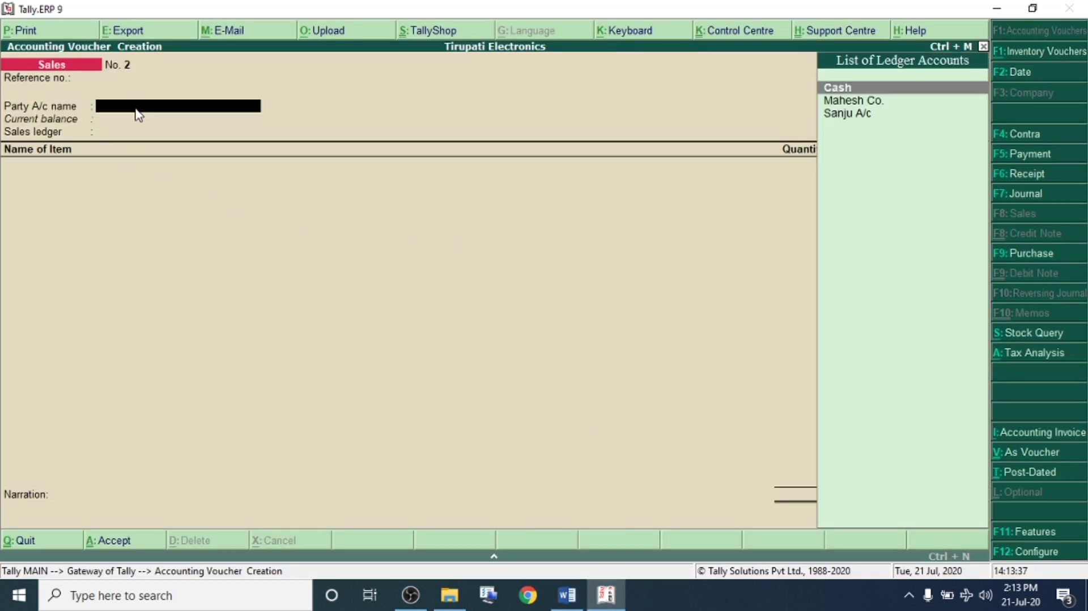
pyautogui.hotkey('alt', 'c')
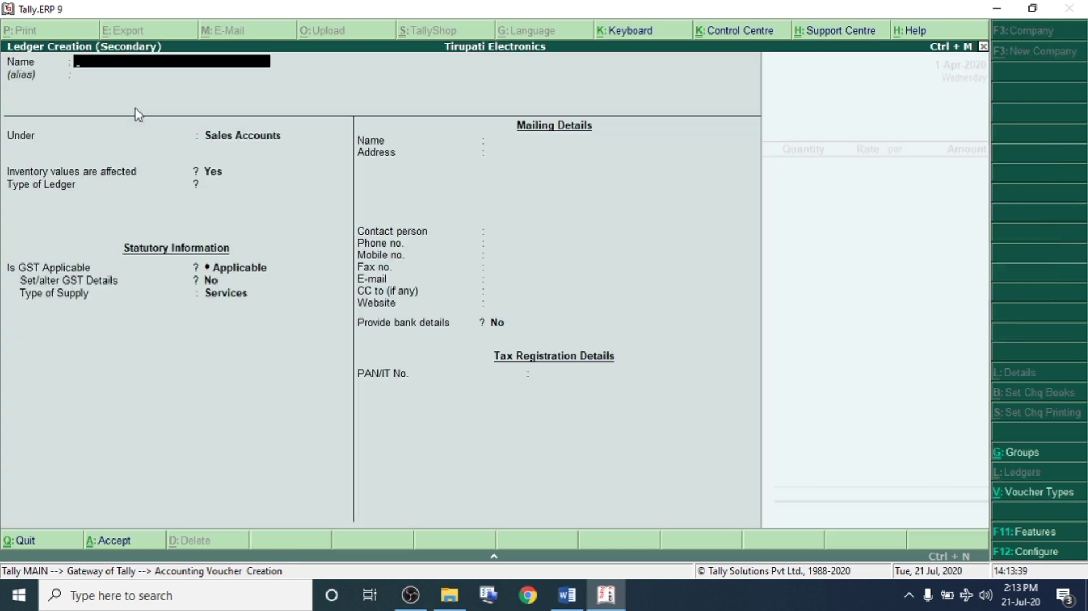
pyautogui.write('Santosh')
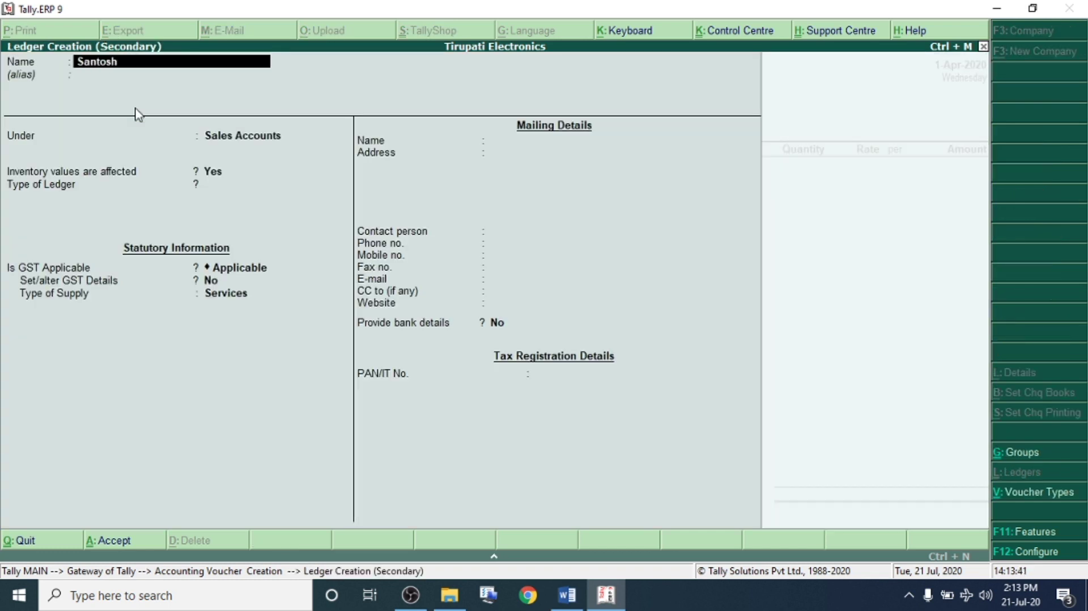
pyautogui.write('o')
pyautogui.write('.')
pyautogui.press('Return')
pyautogui.press('Return')
pyautogui.write('Sun')
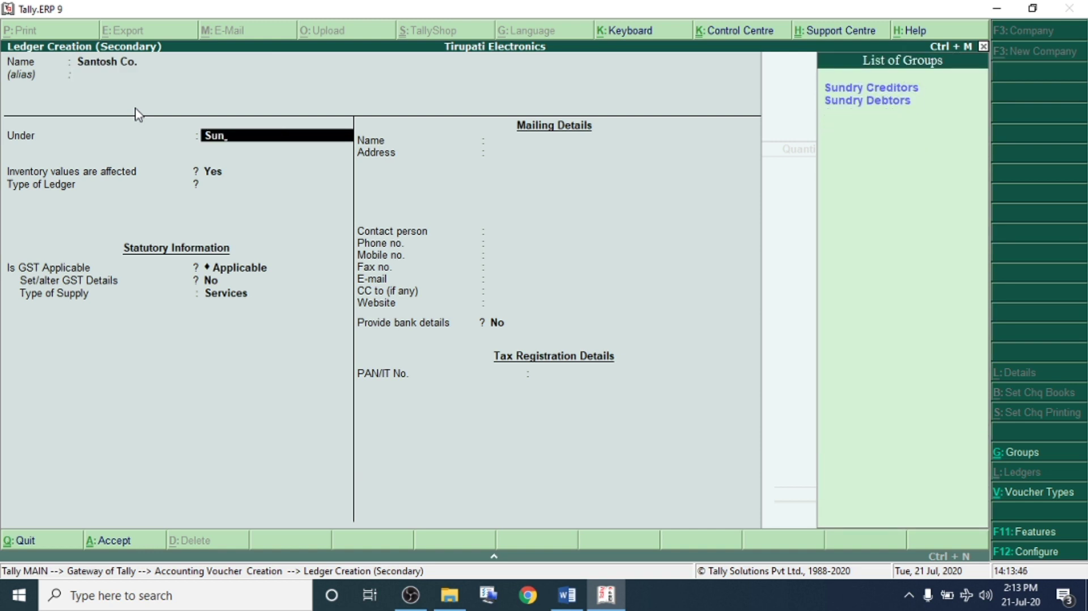
pyautogui.press('Down')
pyautogui.press('Return')
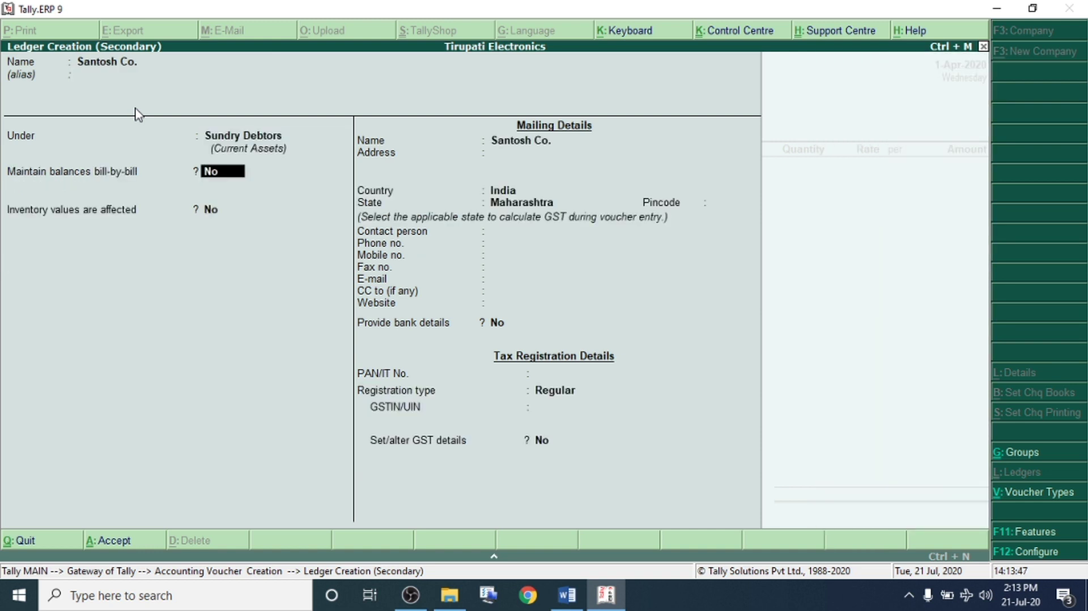
# Keep bill-by-bill balances and inventory values at No for Santosh Co., leave the address blank and set its state to Gujarat
pyautogui.press('Return')
pyautogui.press('Return')
pyautogui.press('Return')
pyautogui.press('Return')
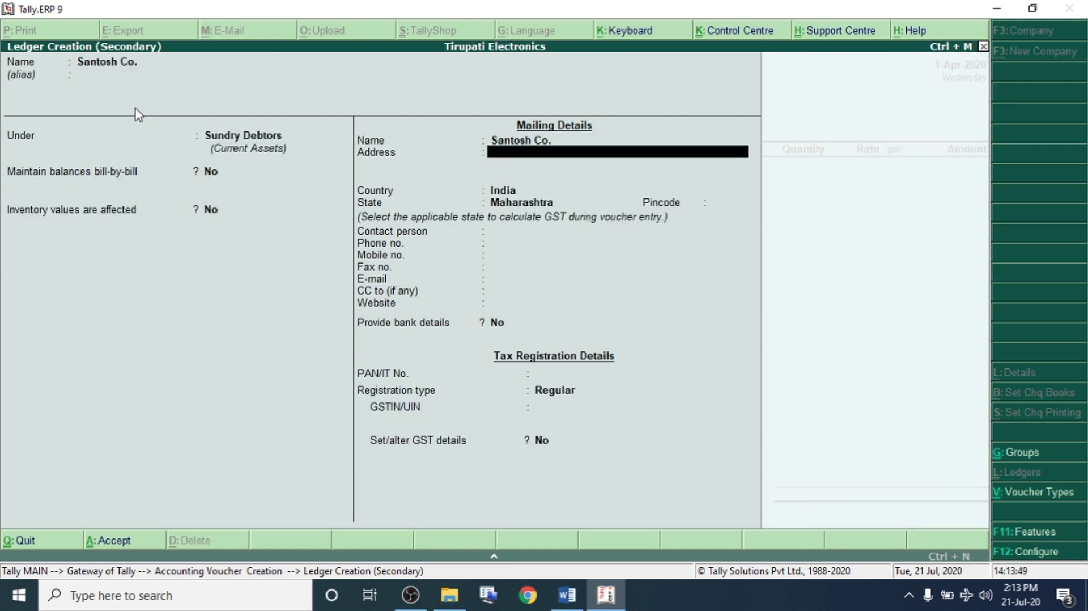
pyautogui.press('Return')
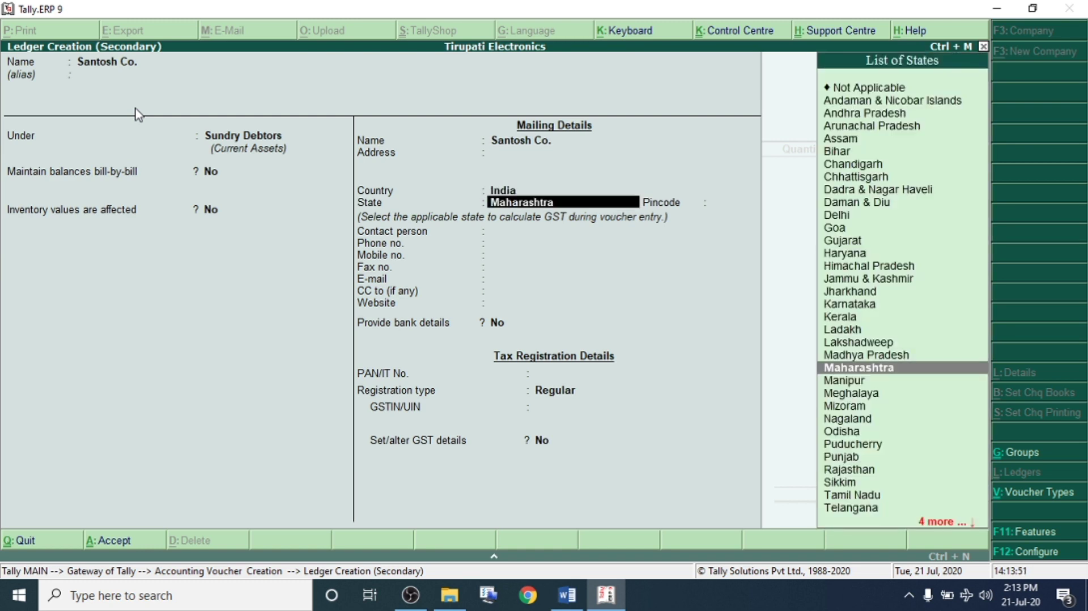
pyautogui.write('G')
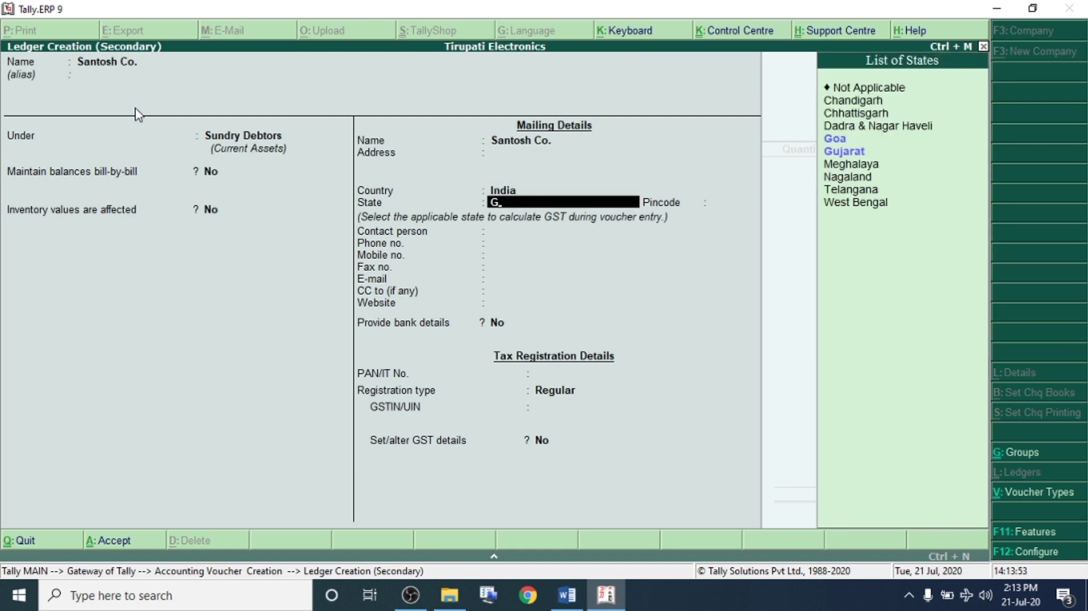
pyautogui.press('Down')
pyautogui.press('Return')
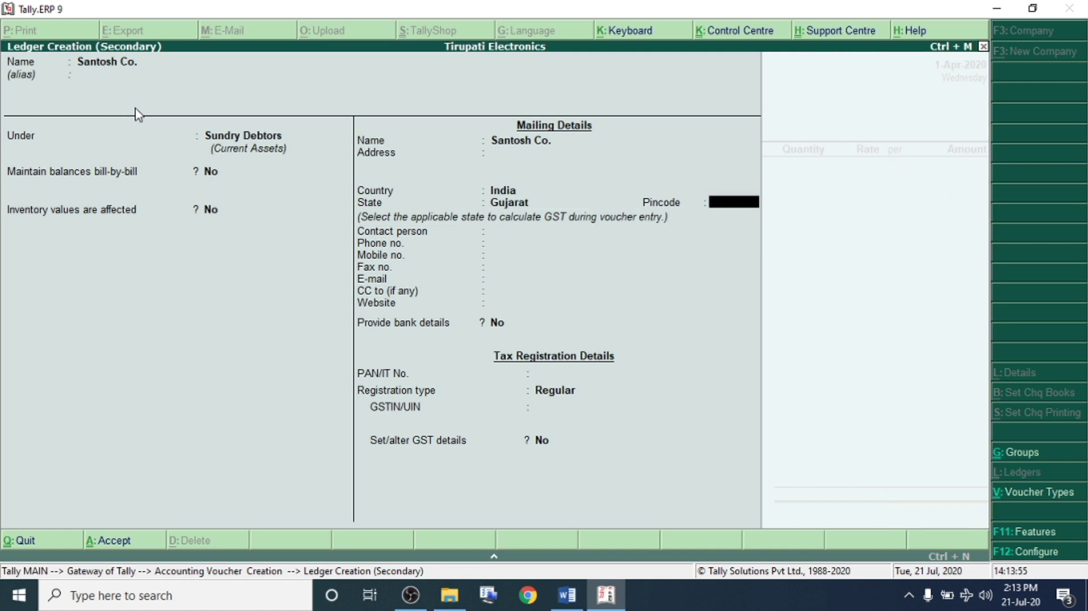
# Leave Santosh Co.'s pincode, contact, bank and PAN/GSTIN details blank, keep the registration type Regular, and save the ledger
pyautogui.press('Return')
pyautogui.press('Return')
pyautogui.press('Return')
pyautogui.press('Return')
pyautogui.press('Return')
pyautogui.press('Return')
pyautogui.press('Return')
pyautogui.press('Return')
pyautogui.press('Return')
pyautogui.press('Return')
pyautogui.press('Return')
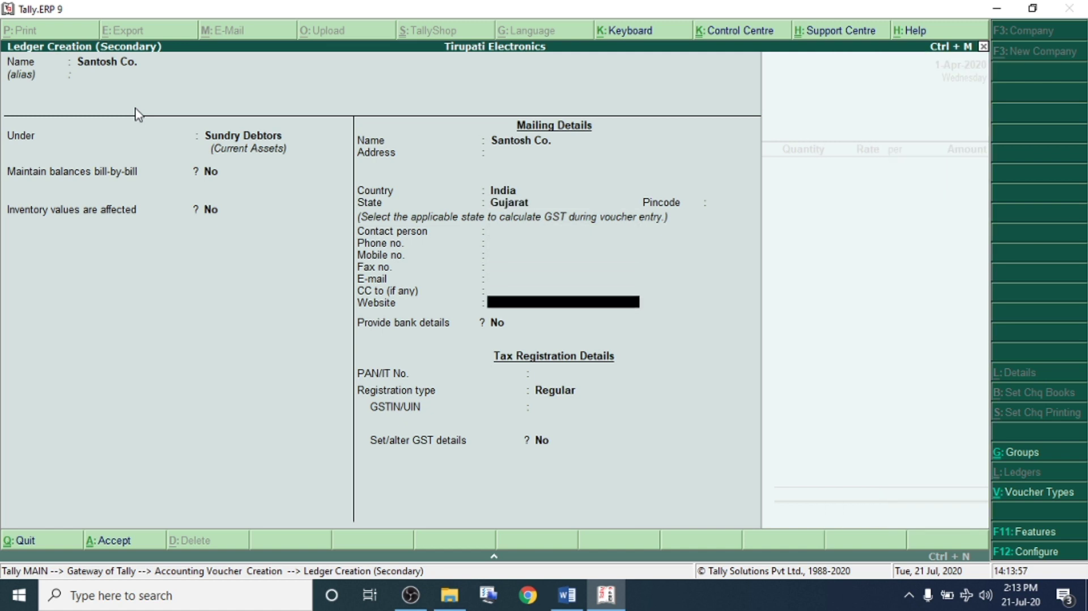
pyautogui.press('Return')
pyautogui.press('Return')
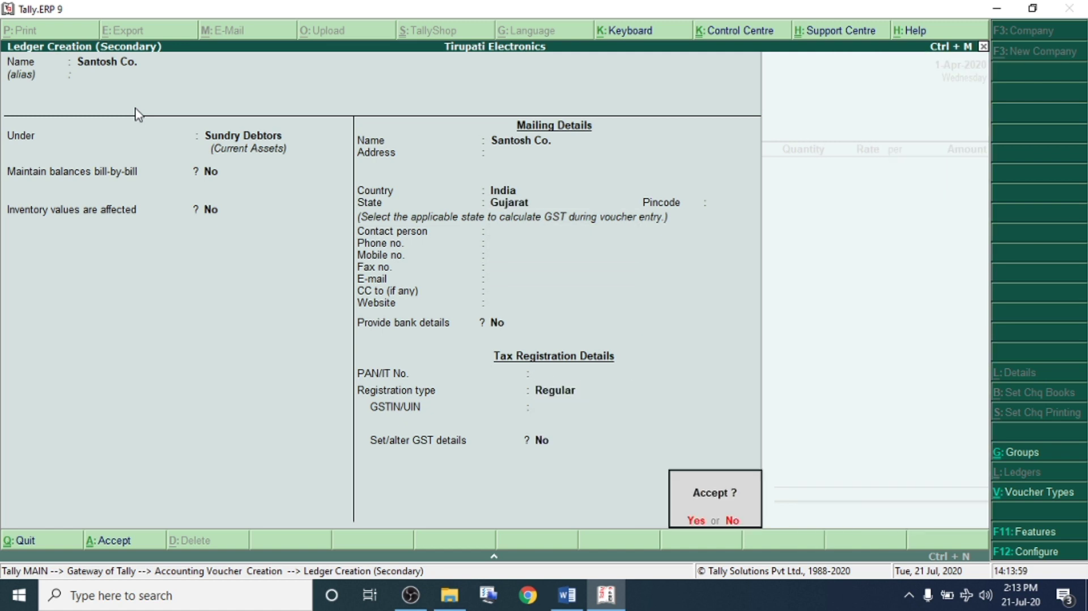
pyautogui.press('Return')
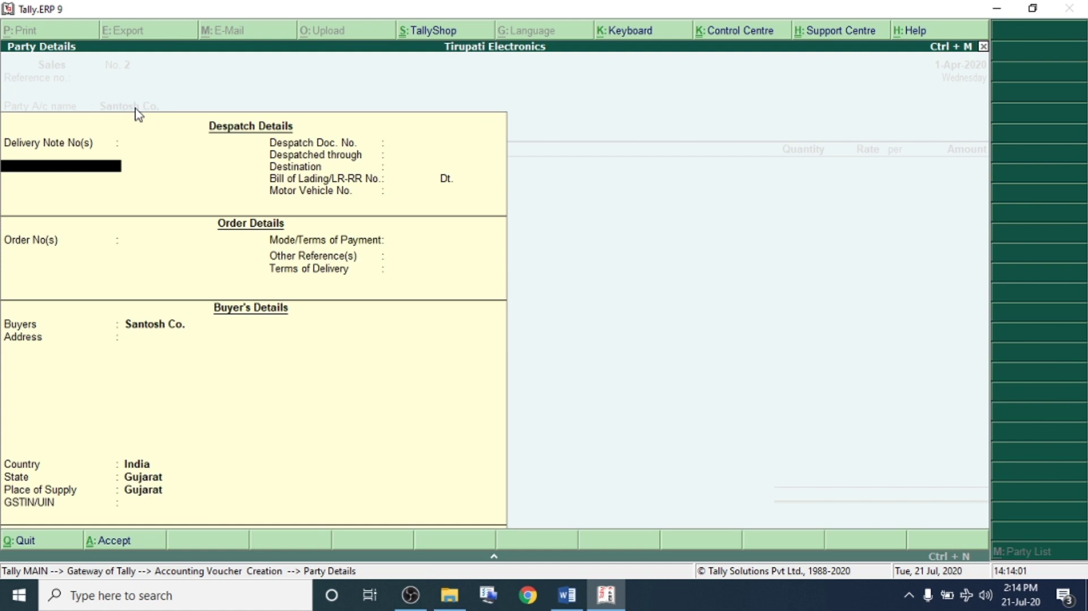
# Leave the despatch and order details blank, keep Gujarat as Santosh Co.'s state and place of supply, and choose Sales A/c as sales ledger
pyautogui.press('Return')
pyautogui.press('Return')
pyautogui.press('Return')
pyautogui.press('Return')
pyautogui.press('Return')
pyautogui.press('Return')
pyautogui.press('Return')
pyautogui.press('Return')
pyautogui.press('Return')
pyautogui.press('Return')
pyautogui.press('Return')
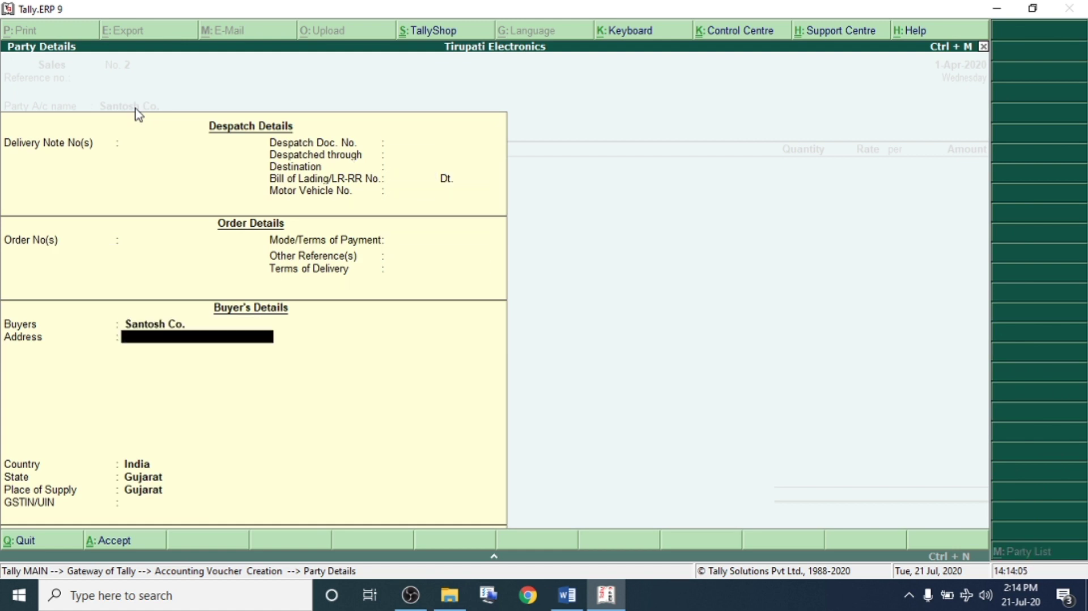
pyautogui.press('Return')
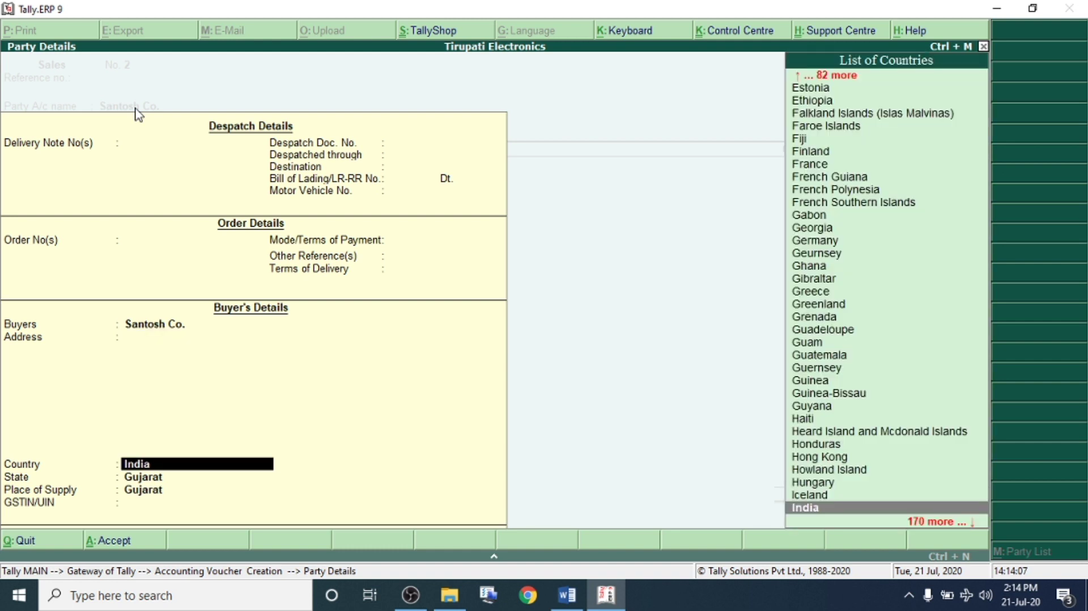
pyautogui.press('Return')
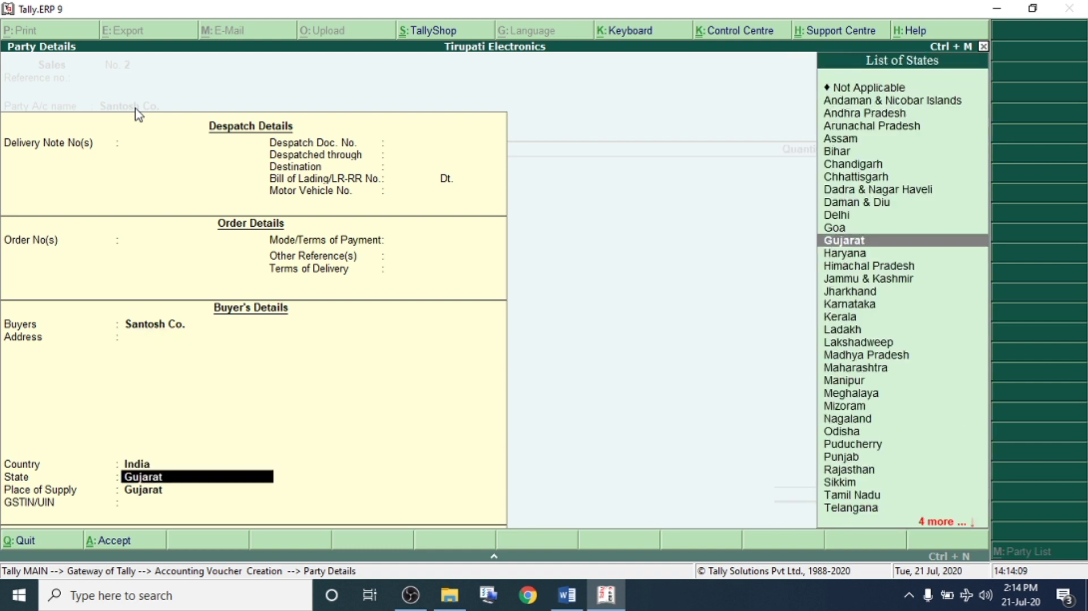
pyautogui.press('Return')
pyautogui.press('Return')
pyautogui.press('Return')
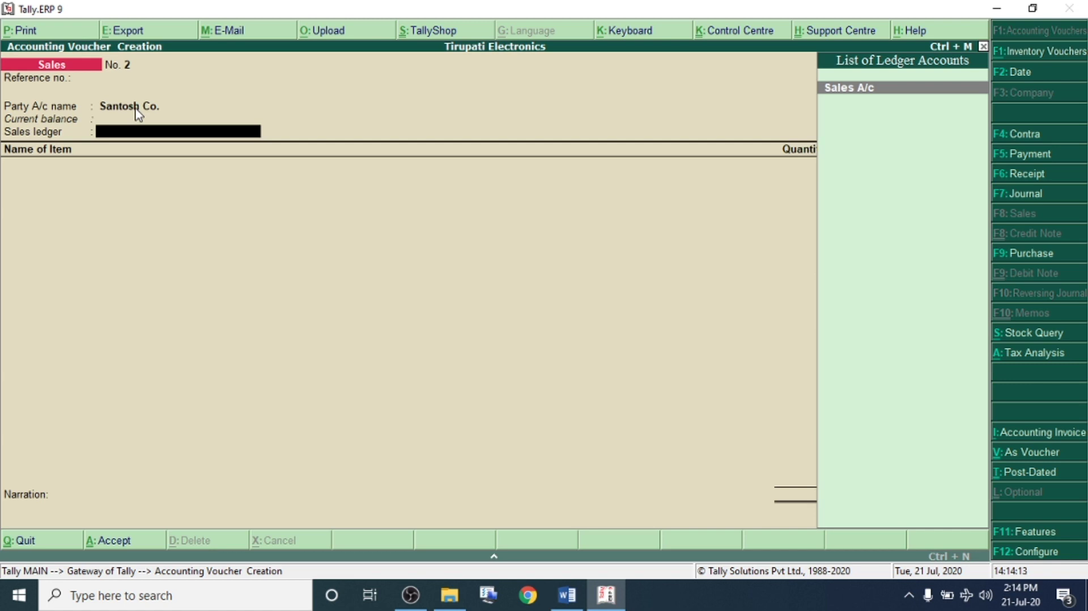
pyautogui.press('Return')
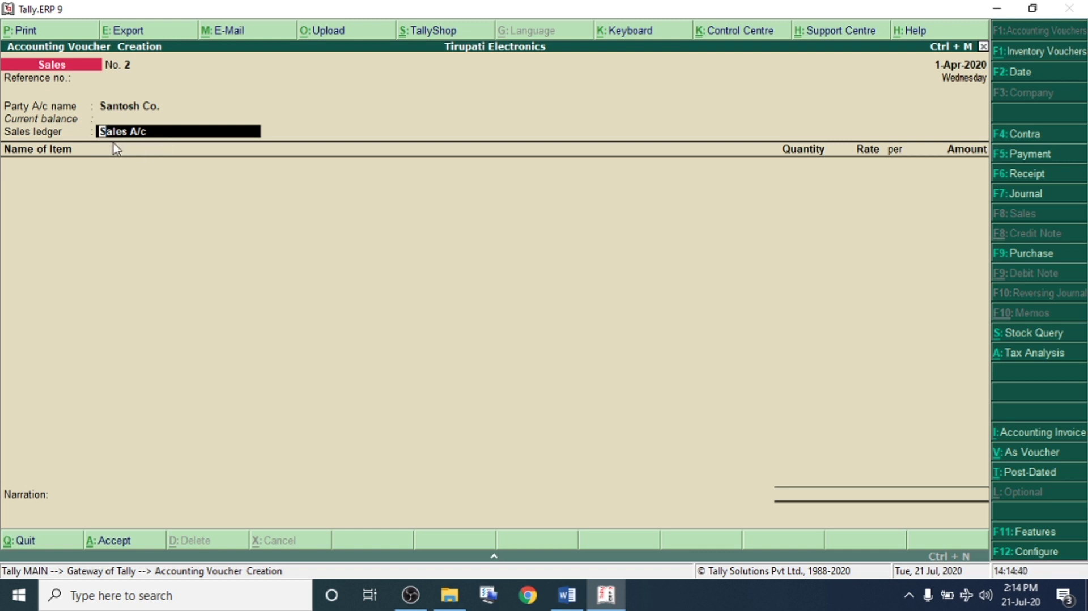
pyautogui.hotkey('ctrl', 'Return')
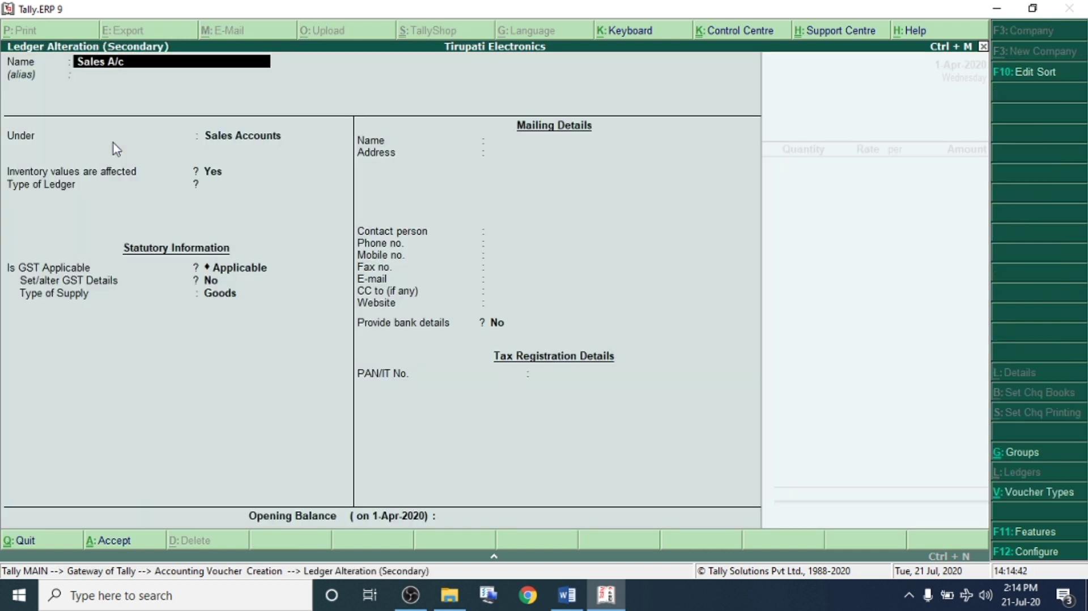
pyautogui.press('Return')
pyautogui.press('Return')
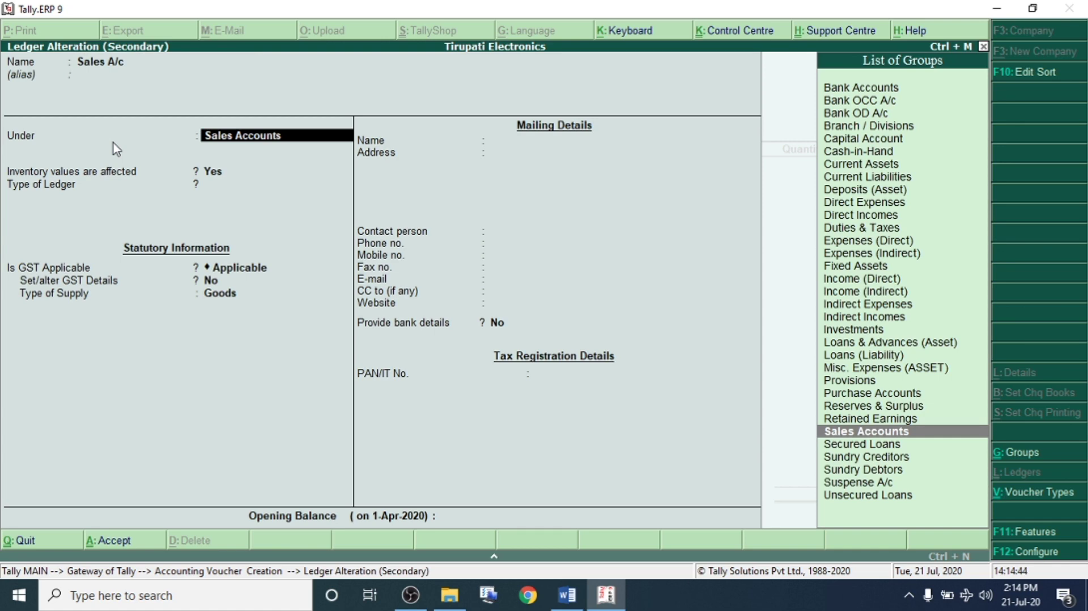
pyautogui.press('BackSpace')
pyautogui.press('Escape')
# Open the Sales A/c ledger for alteration, set its type of ledger to Not Applicable and keep GST as Applicable
pyautogui.hotkey('ctrl', 'Return')
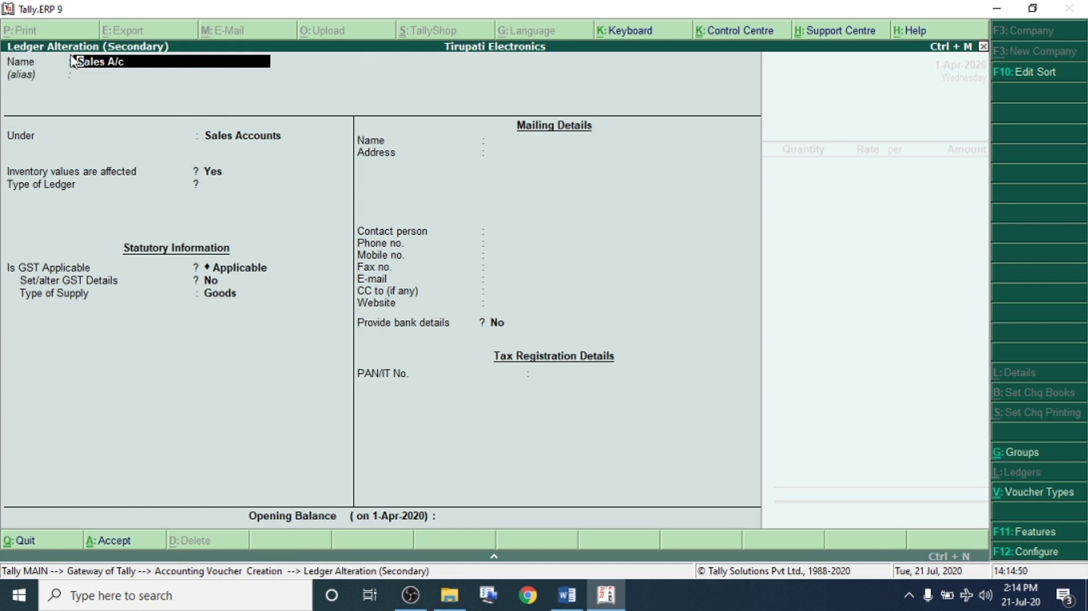
pyautogui.click(240, 143)
pyautogui.press('Return')
pyautogui.press('Return')
pyautogui.press('Return')
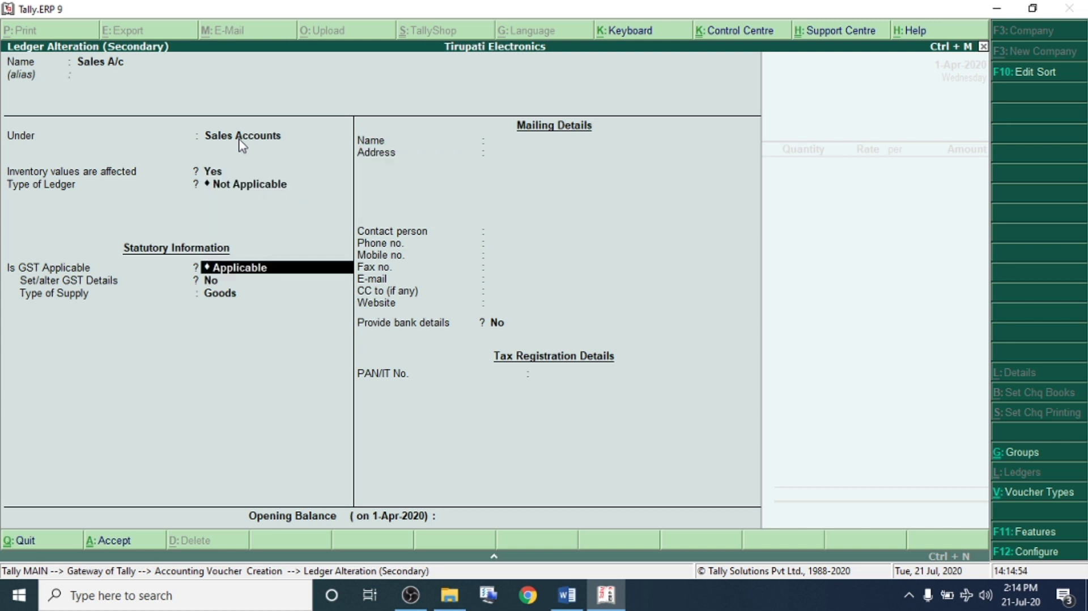
pyautogui.press('Return')
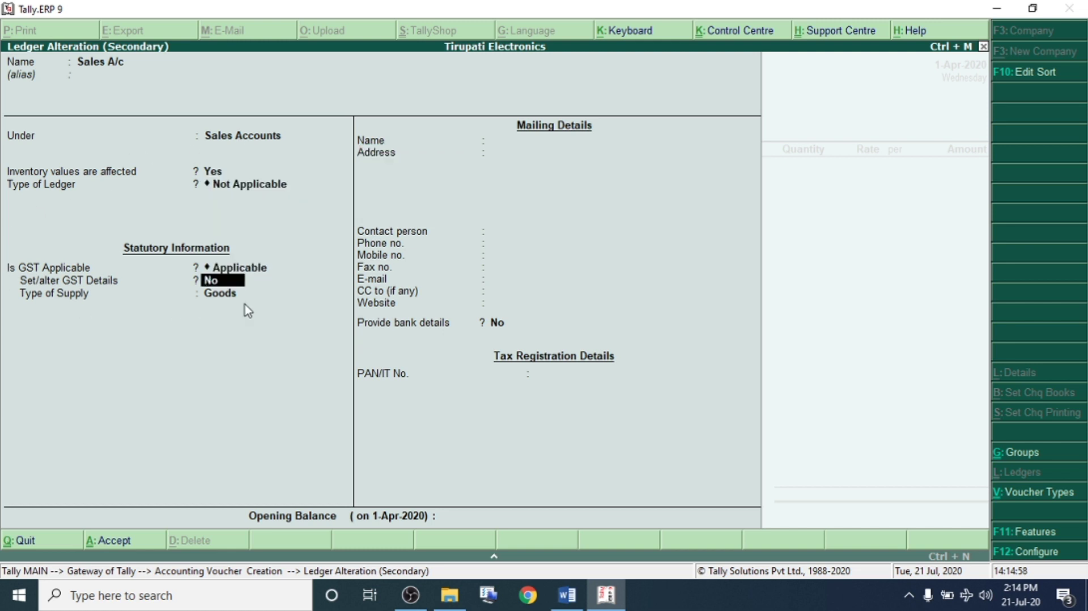
# Set Sales A/c's GST details to Sales to SEZ - Taxable with 18% integrated tax, applicable from 1-Apr-2020, and save the ledger
pyautogui.press('y')
pyautogui.press('Return')
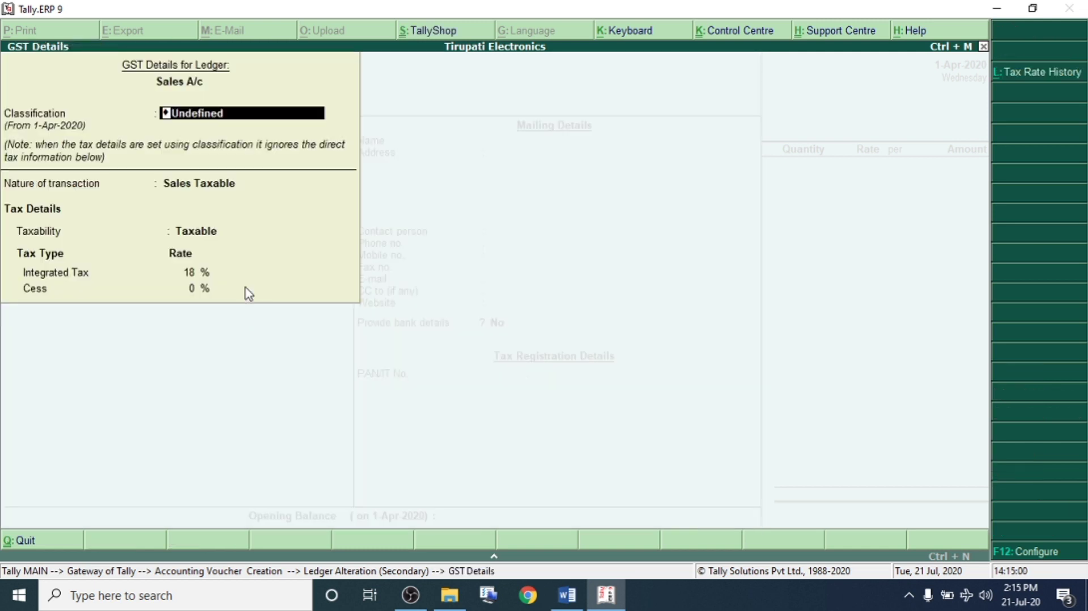
pyautogui.press('Return')
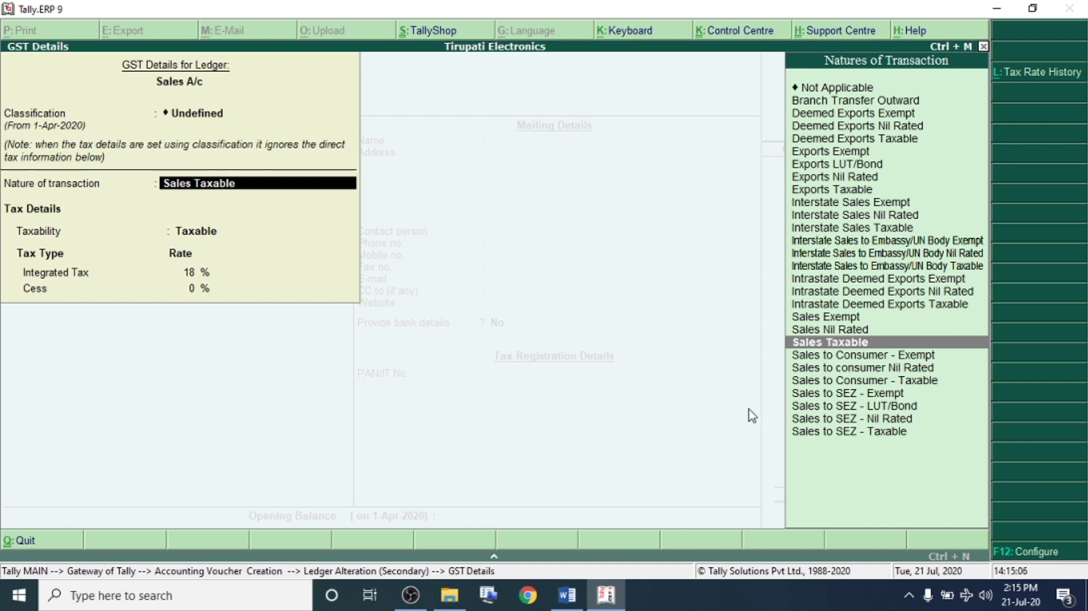
pyautogui.click(821, 434)
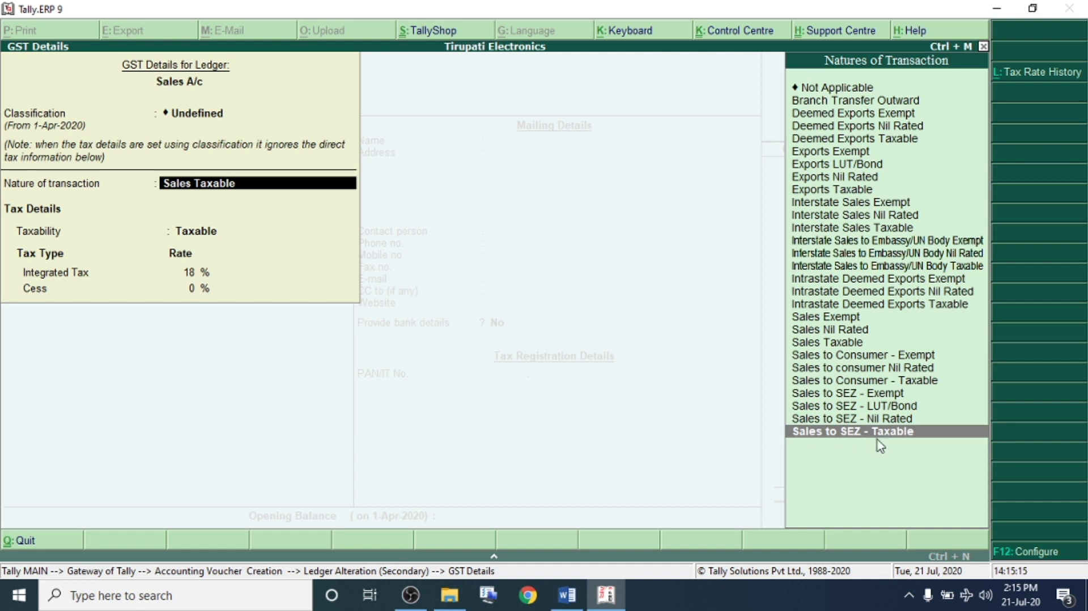
pyautogui.press('Return')
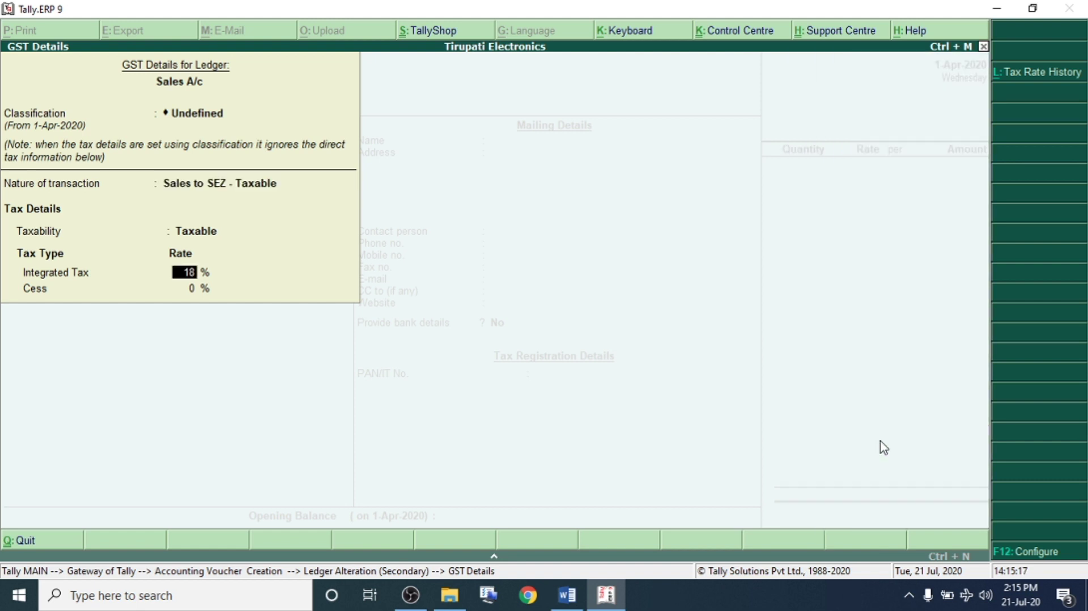
pyautogui.press('Return')
pyautogui.press('Return')
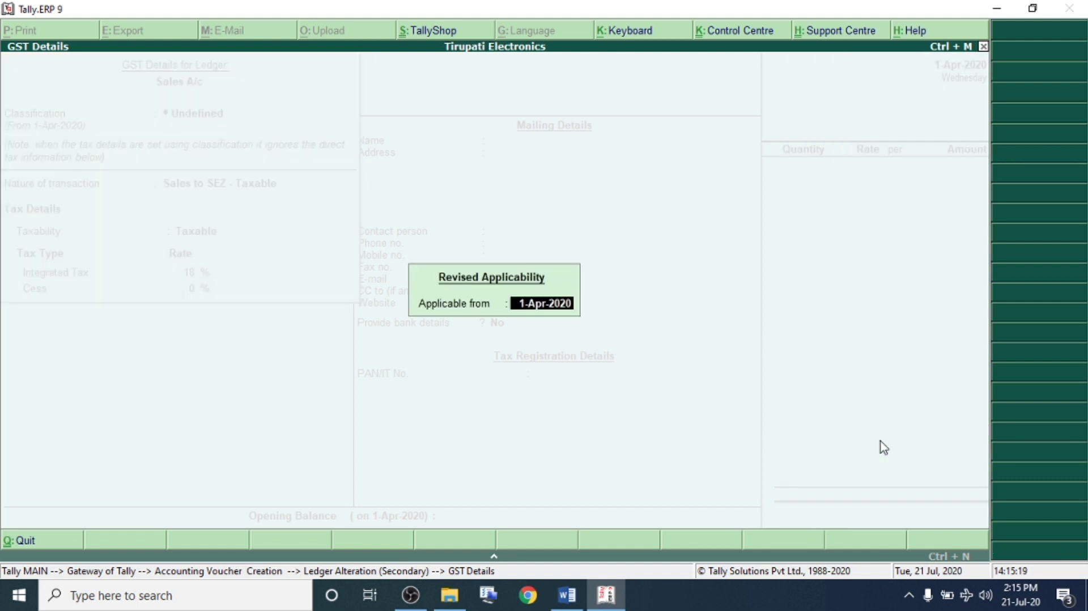
pyautogui.press('Return')
pyautogui.press('Return')
pyautogui.press('Return')
pyautogui.press('Return')
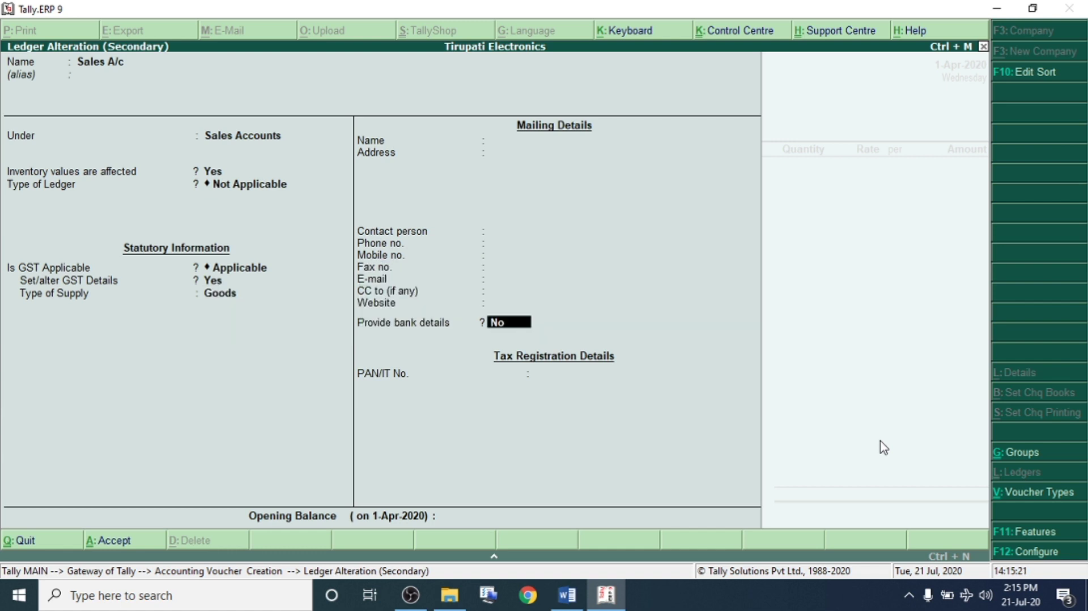
pyautogui.press('Return')
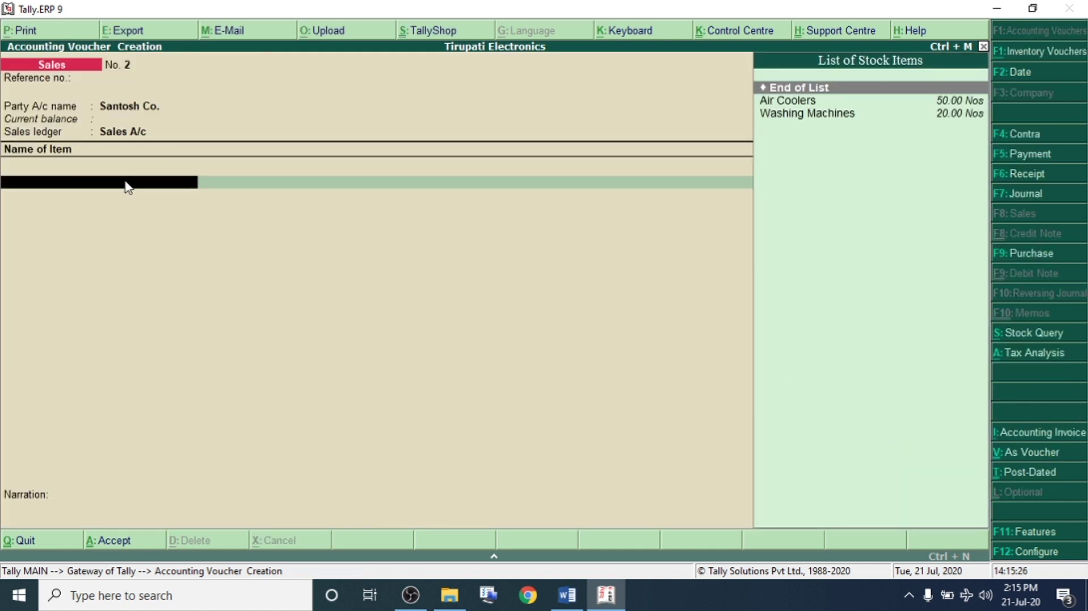
# Enter 15 Nos of Washing Machines at 8,000 in the sales voucher and end the item list
pyautogui.press('Down')
pyautogui.press('Down')
pyautogui.press('Return')
pyautogui.write('15')
pyautogui.press('Return')
pyautogui.press('Return')
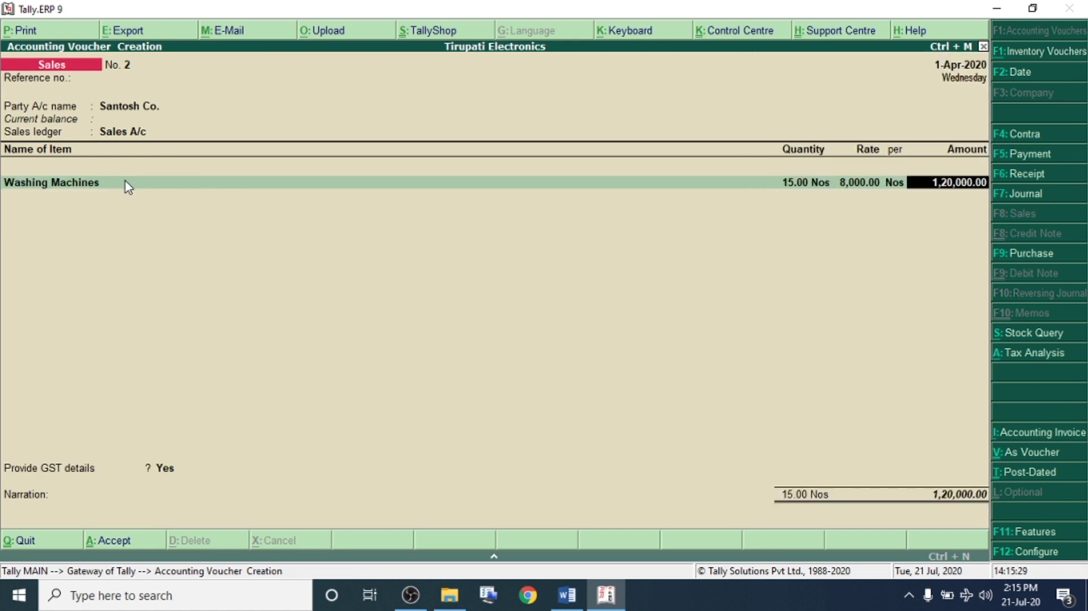
pyautogui.press('Return')
pyautogui.press('Return')
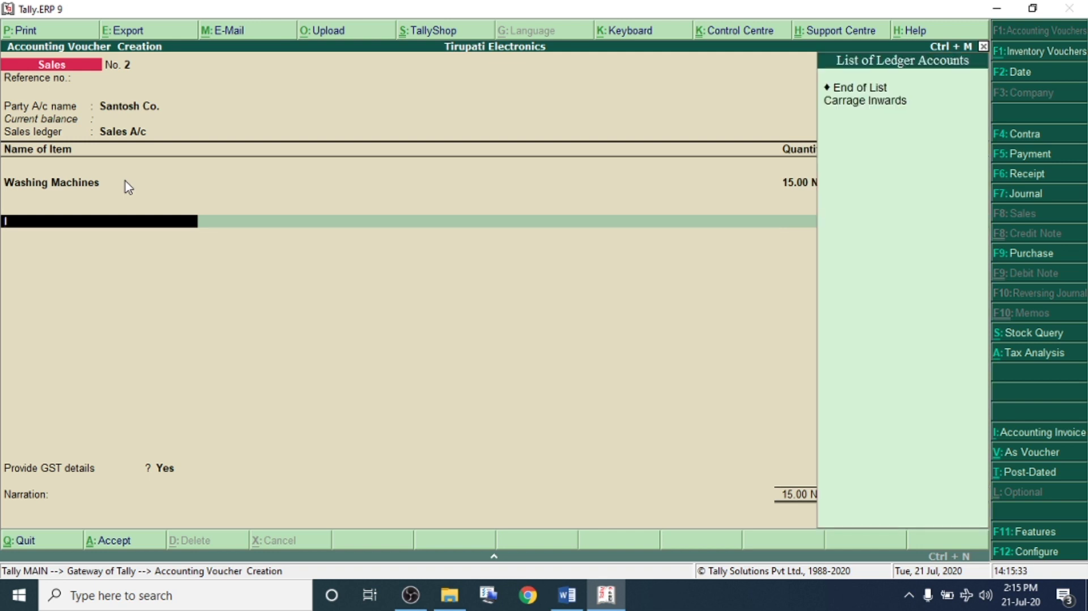
# Create a ledger named IGST under Duties & Taxes with GST as the type of duty/tax
pyautogui.hotkey('alt', 'c')
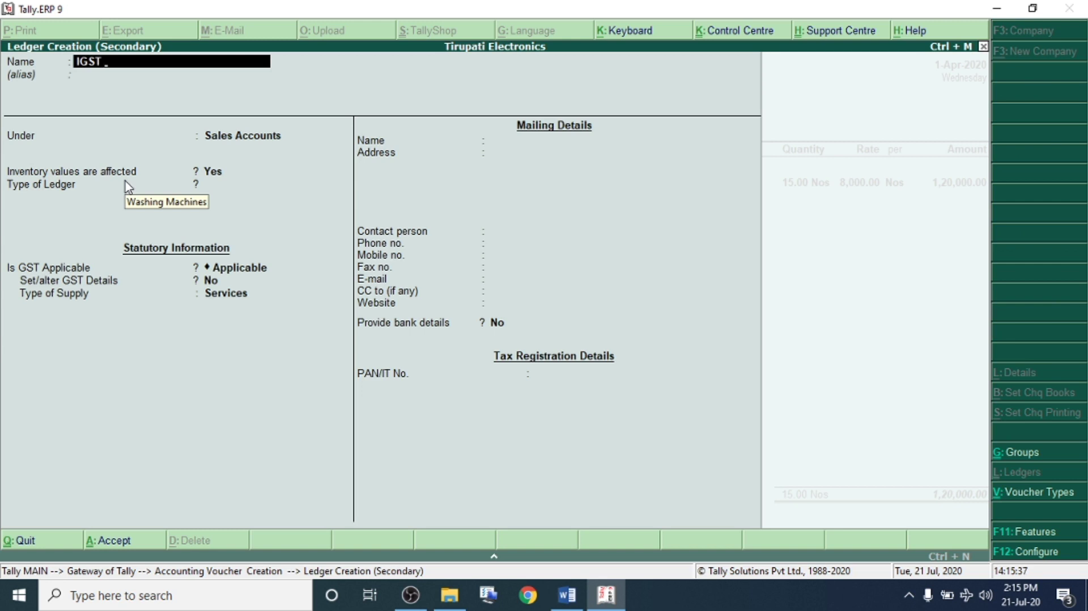
pyautogui.press('Return')
pyautogui.write('Du')
pyautogui.press('Return')
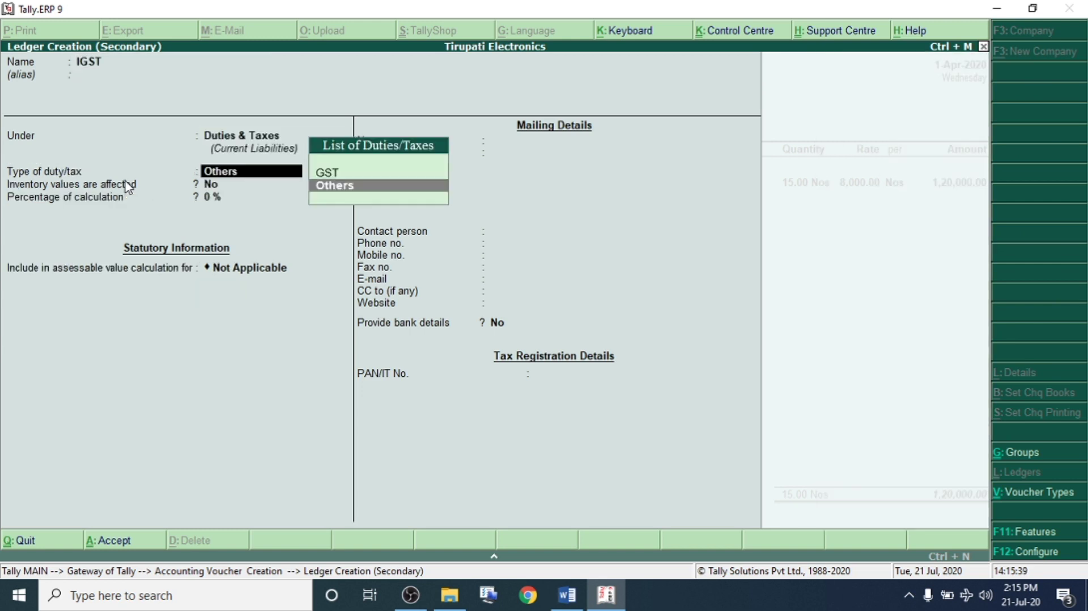
pyautogui.press('Up')
pyautogui.press('Return')
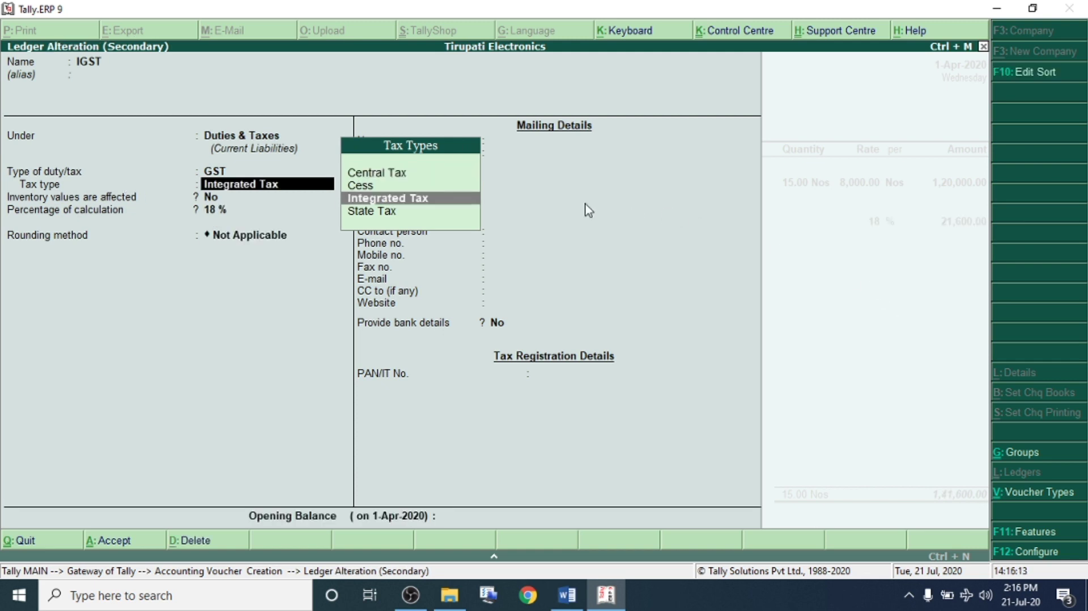
# Choose Integrated Tax as the IGST ledger's tax type, keep the 18% calculation with no rounding method, and save the ledger
pyautogui.click(468, 206)
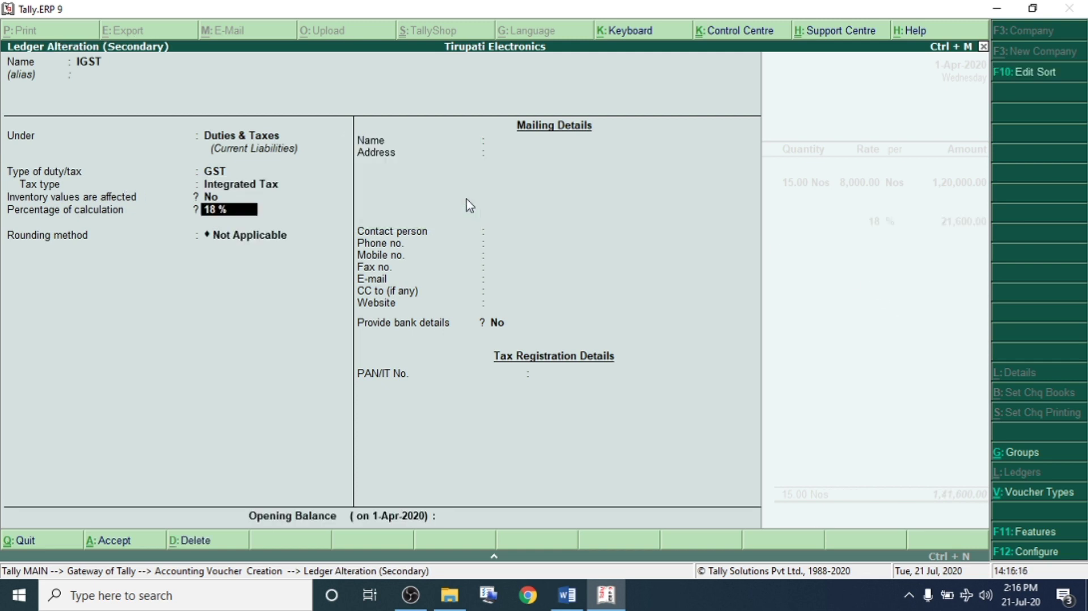
pyautogui.press('Return')
pyautogui.press('Return')
pyautogui.press('Return')
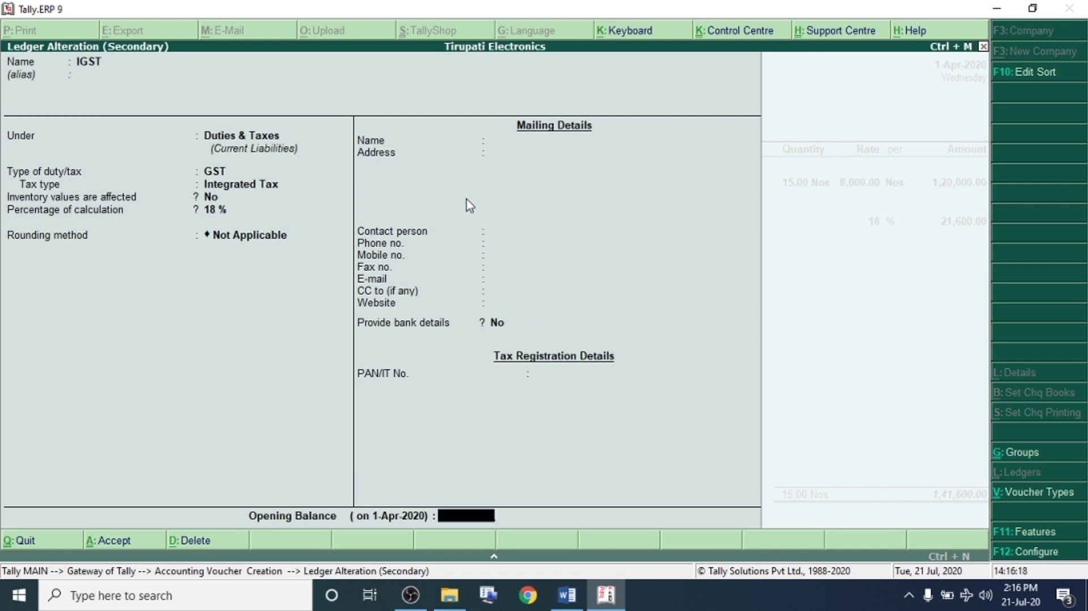
pyautogui.press('Return')
pyautogui.press('Return')
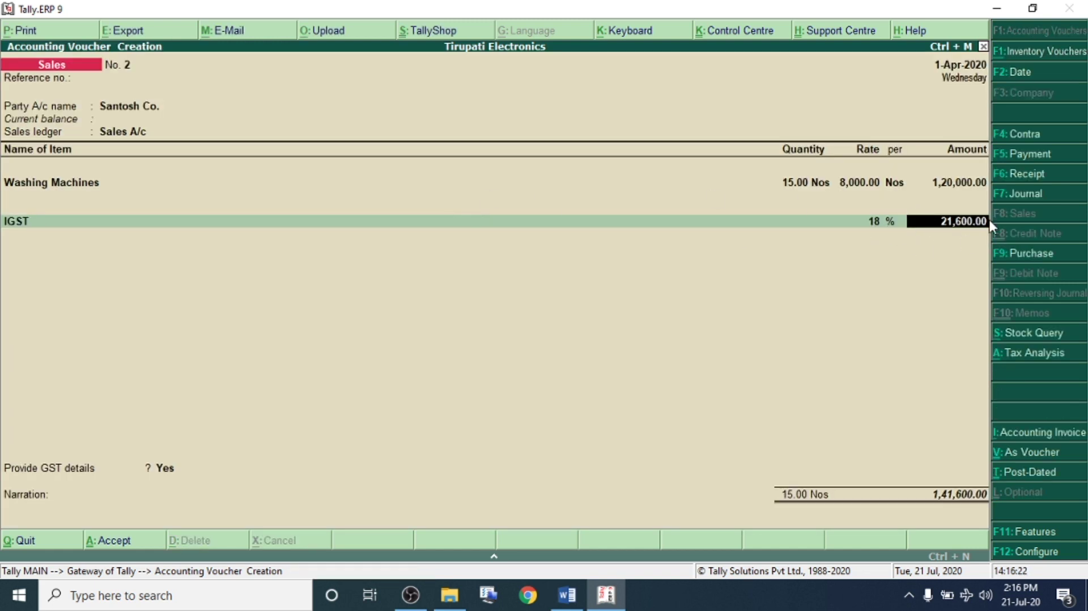
# Accept the 18% IGST line and save the sales voucher for Santosh Co
pyautogui.press('Return')
pyautogui.press('Return')
pyautogui.press('Return')
pyautogui.press('Return')
pyautogui.press('Return')
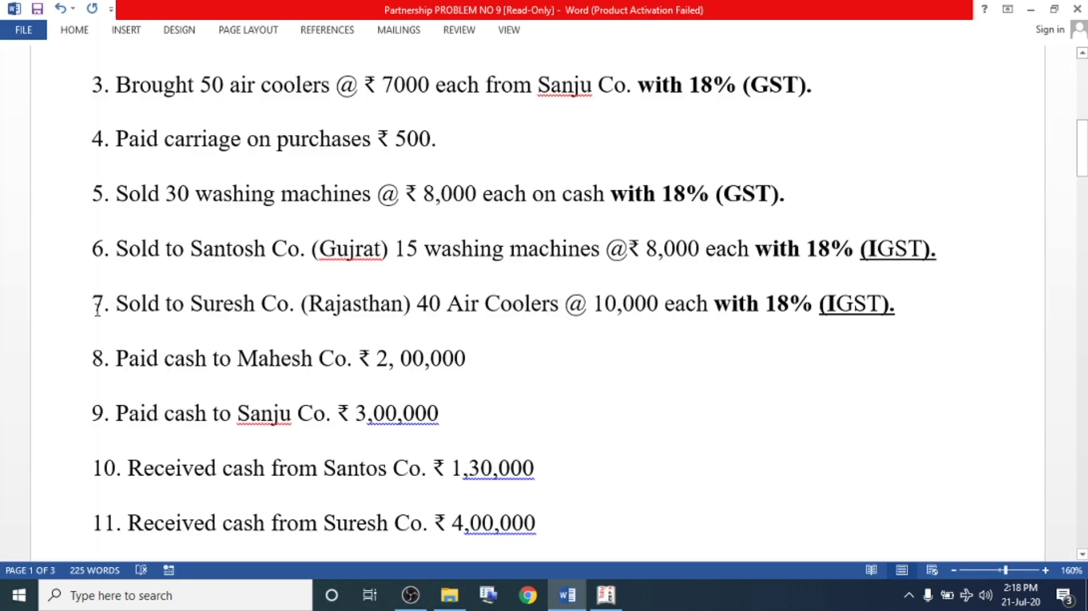
# Highlight transaction 7 in the Word problem document and return to the party account field of Tally.ERP 9's new sales voucher
pyautogui.moveTo(88, 304); pyautogui.dragTo(905, 313)
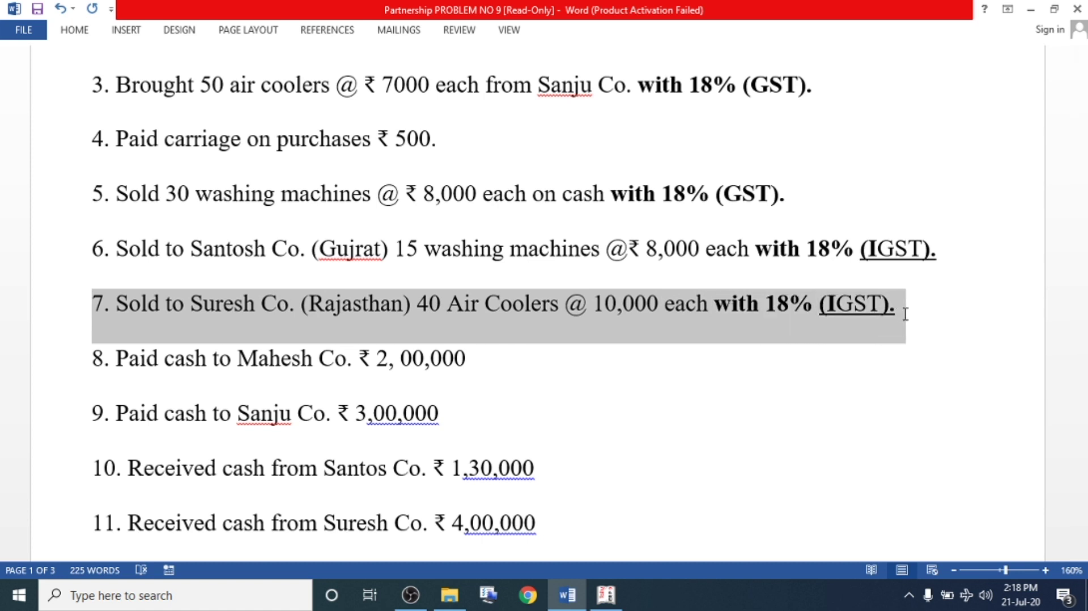
pyautogui.click(605, 595)
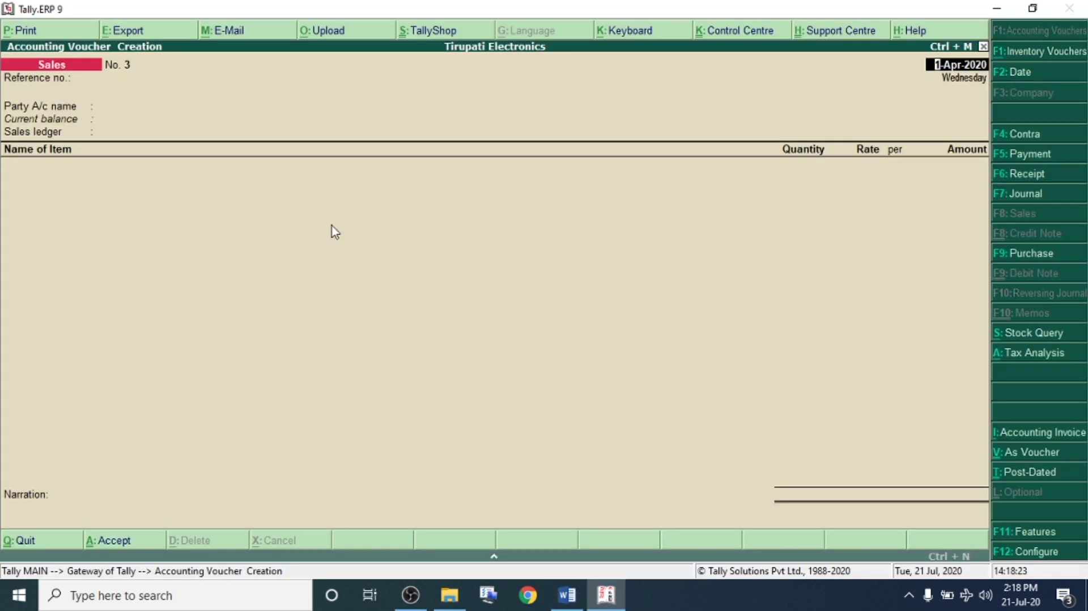
pyautogui.click(121, 108)
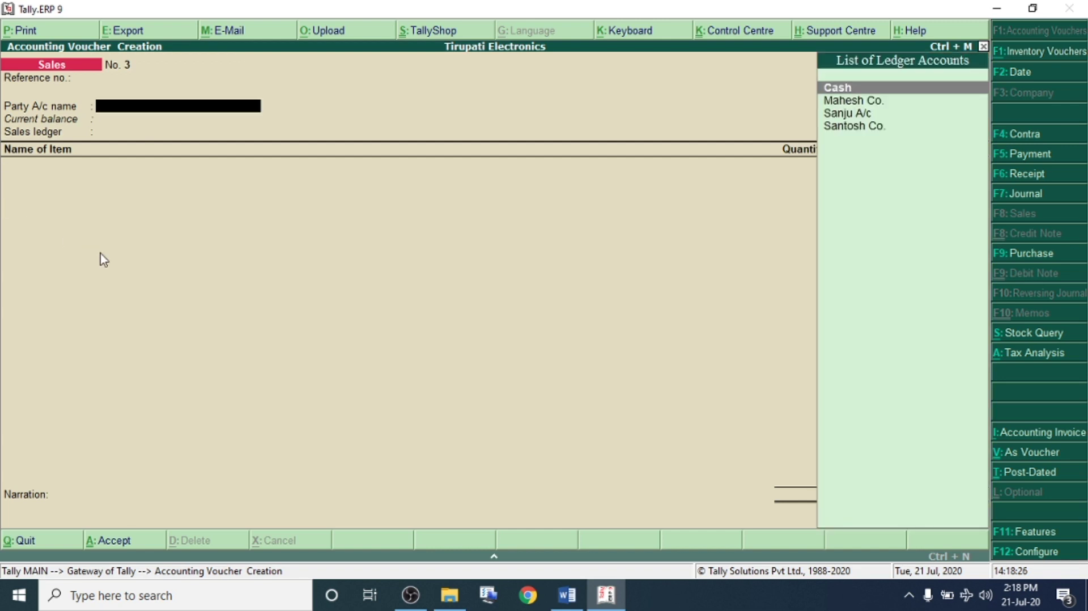
# Create a party ledger named Suresh A/c under Sundry Debtors from the new sales voucher, keeping India as the country
pyautogui.hotkey('alt', 'c')
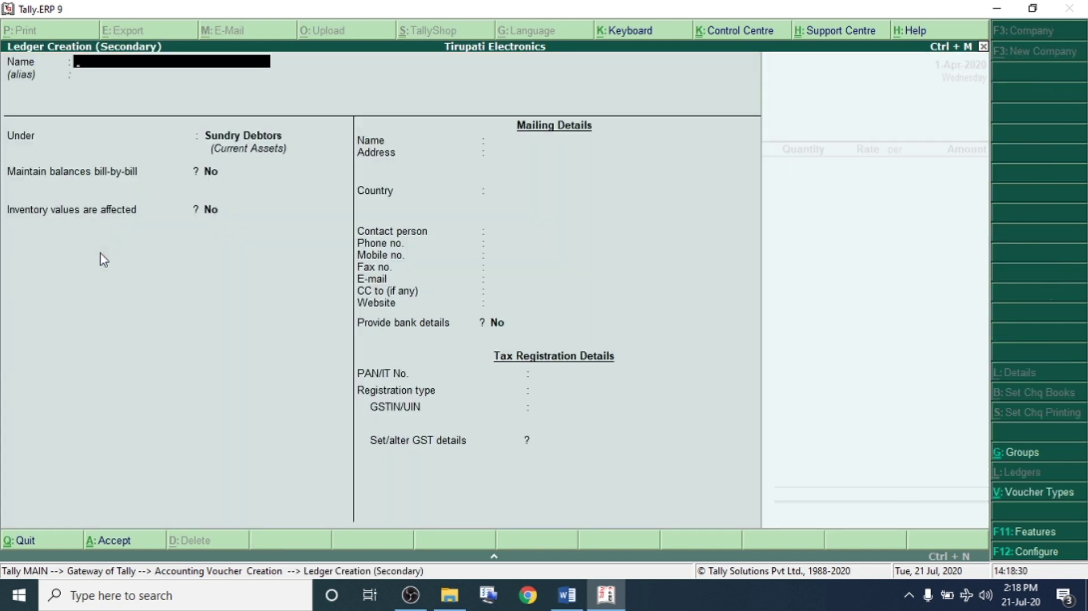
pyautogui.write('Suresh a/c')
pyautogui.press('Return')
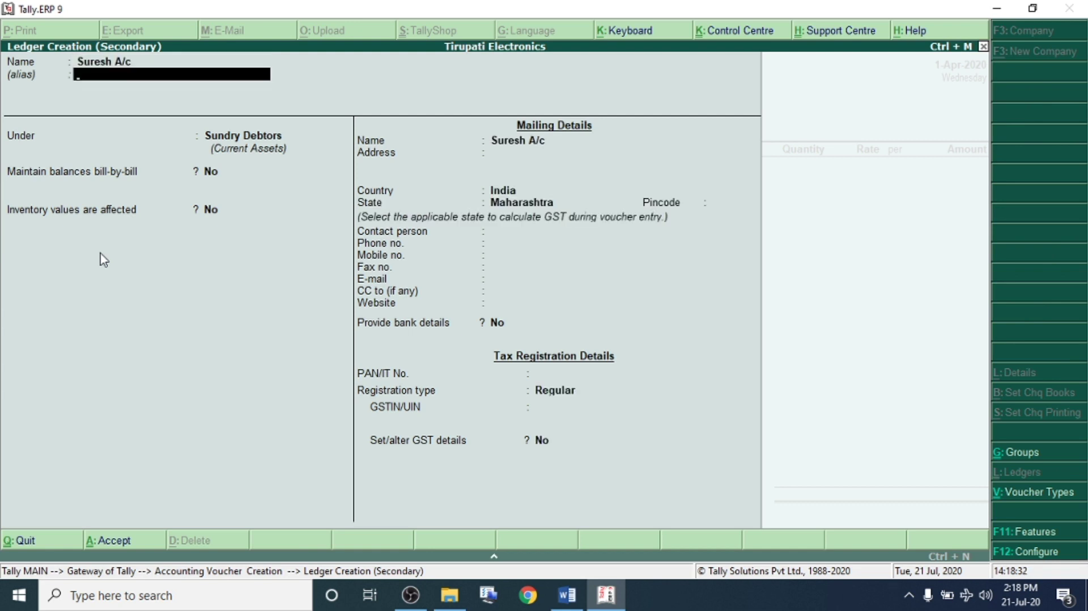
pyautogui.press('Return')
pyautogui.write('Sun')
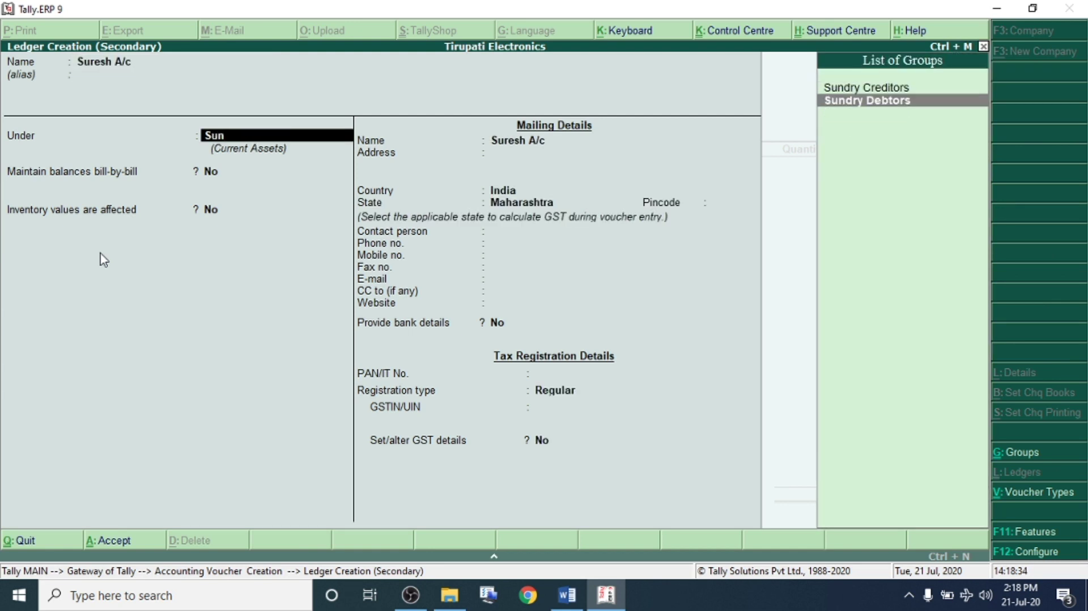
pyautogui.press('Return')
pyautogui.press('Return')
pyautogui.press('Return')
pyautogui.press('Return')
pyautogui.press('Return')
pyautogui.press('Return')
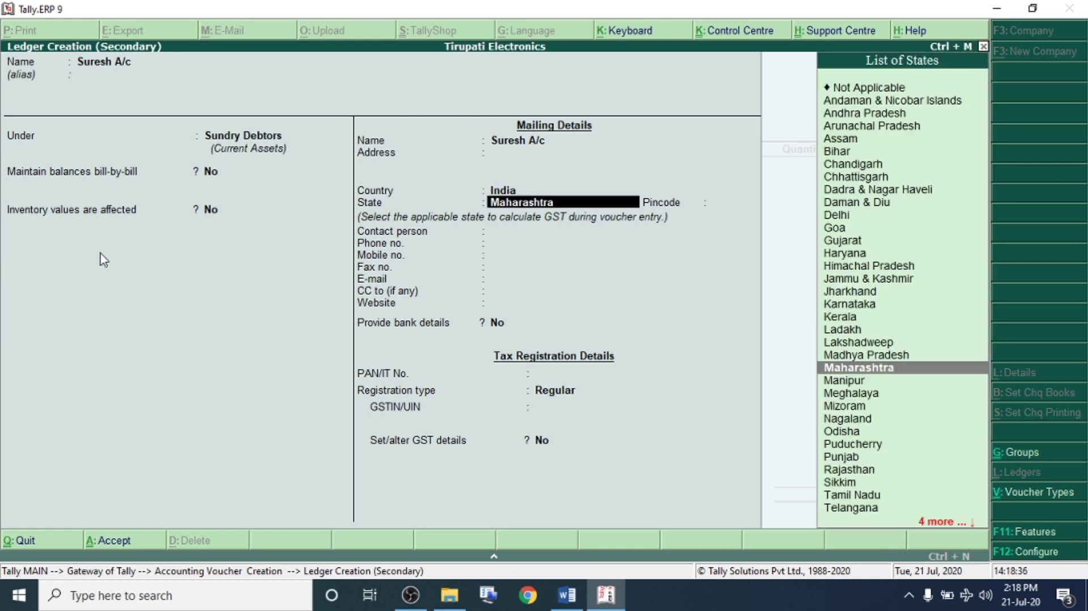
# Set the Suresh A/c ledger's state to Rajasthan, save it, and accept the voucher's party details
pyautogui.write('Raj')
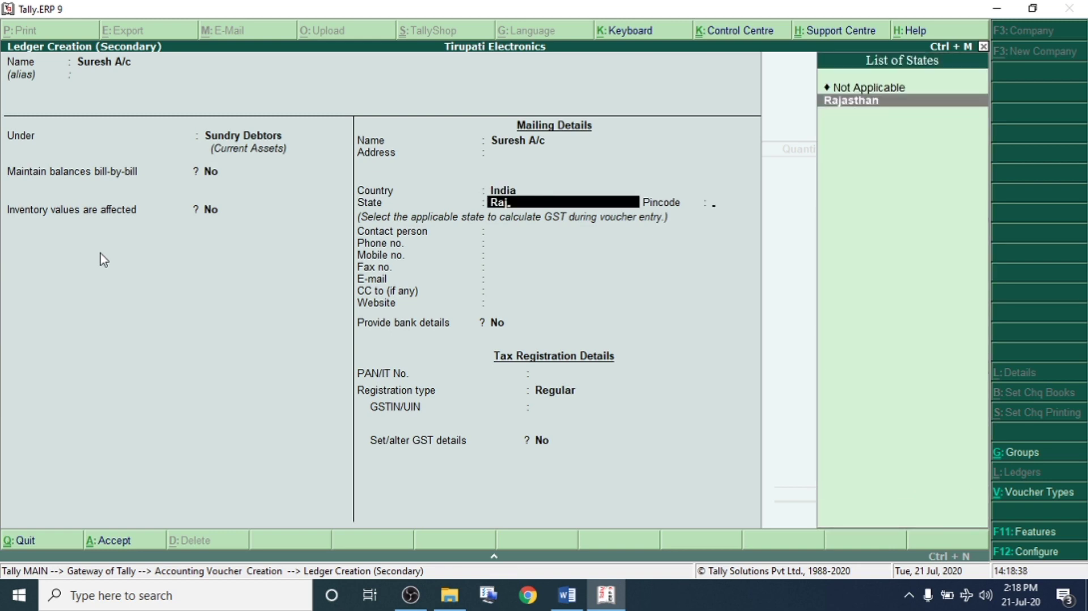
pyautogui.press('Return')
pyautogui.hotkey('ctrl', 'a')
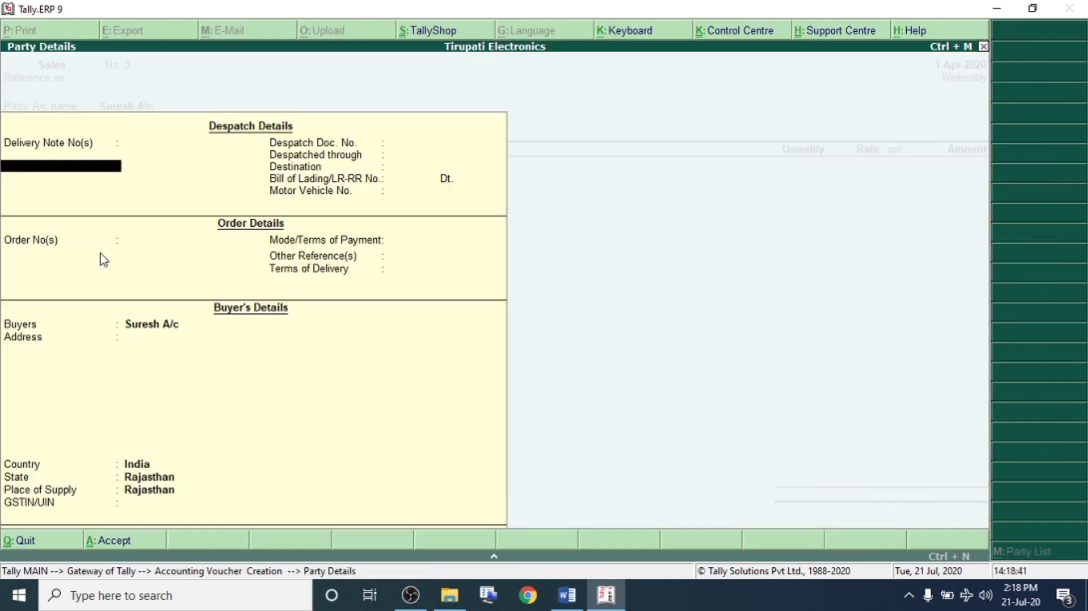
pyautogui.hotkey('ctrl', 'a')
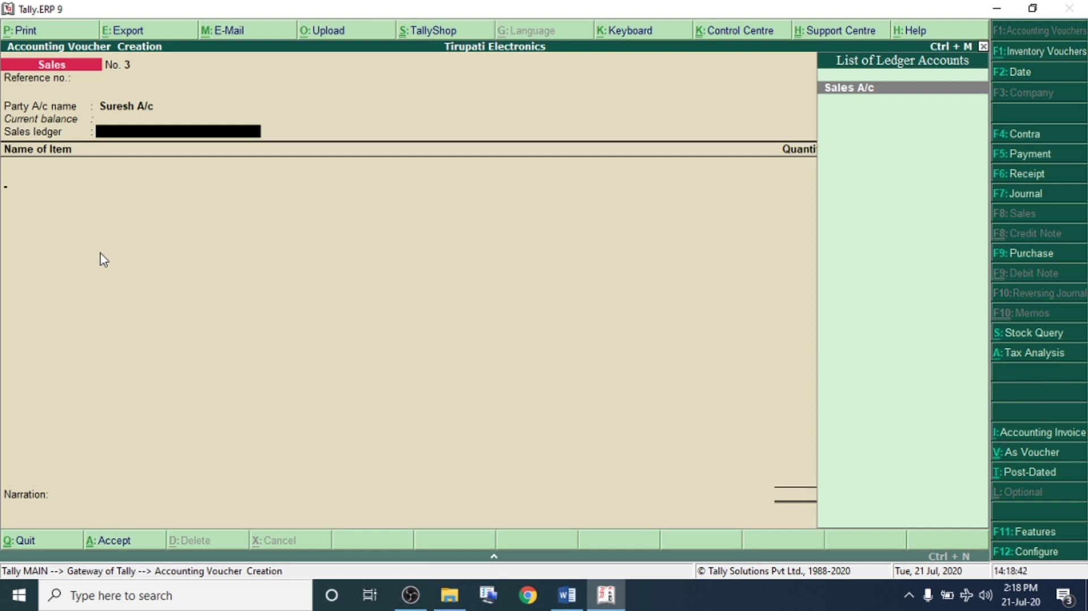
# Choose Sales A/c as the sales ledger and add 40 Nos of Air Coolers at a rate of 10,000
pyautogui.press('Return')
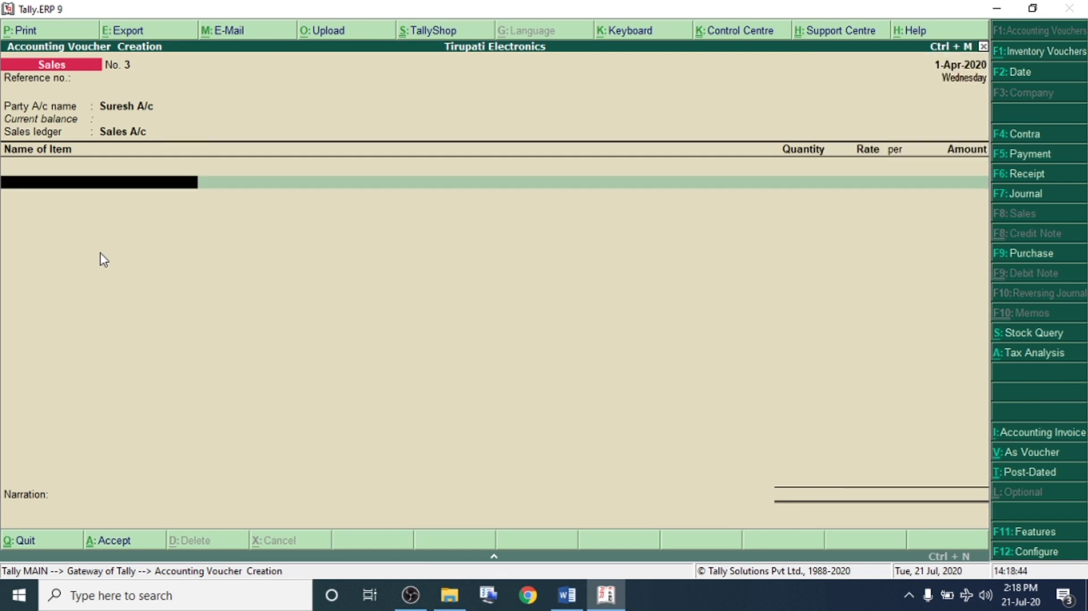
pyautogui.press('Down')
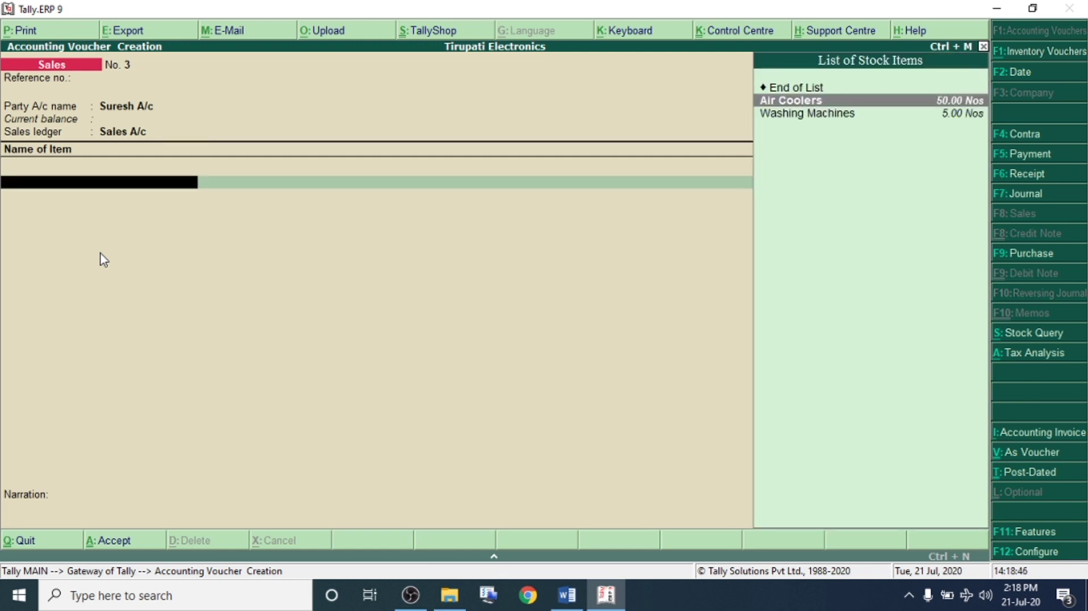
pyautogui.press('Return')
pyautogui.press('Return')
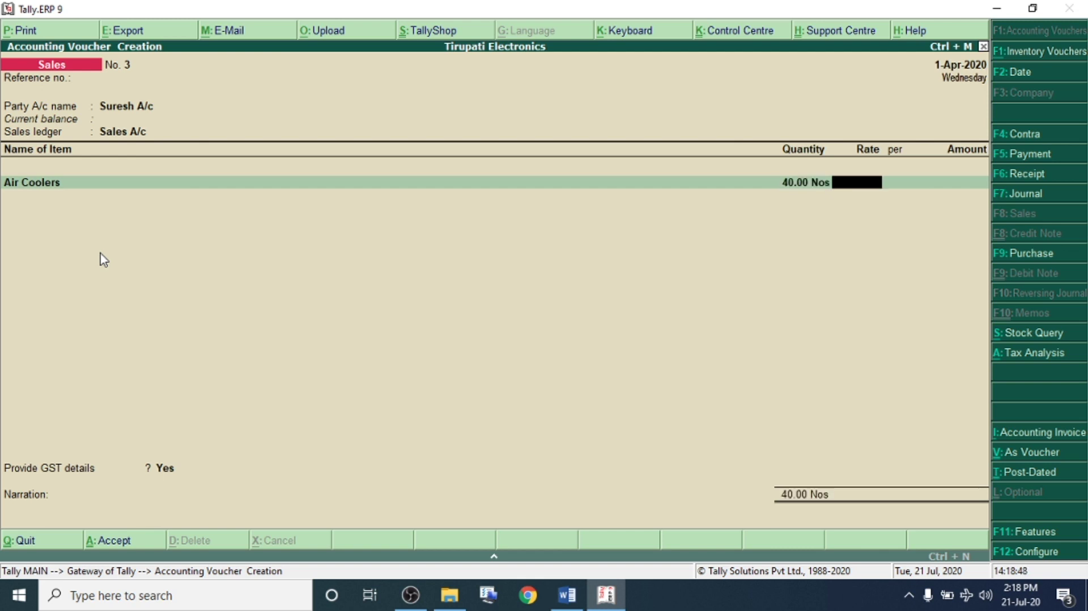
pyautogui.write('10000')
pyautogui.press('Return')
pyautogui.press('Return')
pyautogui.press('Return')
pyautogui.press('Return')
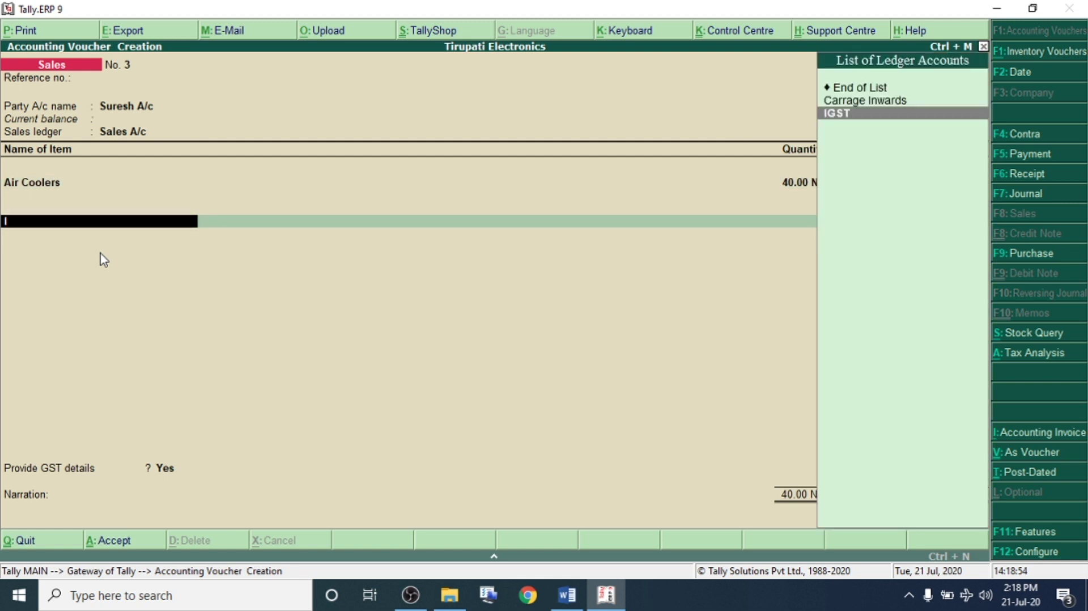
# Add the IGST ledger at 18% and save the Suresh A/c sales voucher with a blank narration
pyautogui.press('Return')
pyautogui.press('Return')
pyautogui.press('Return')
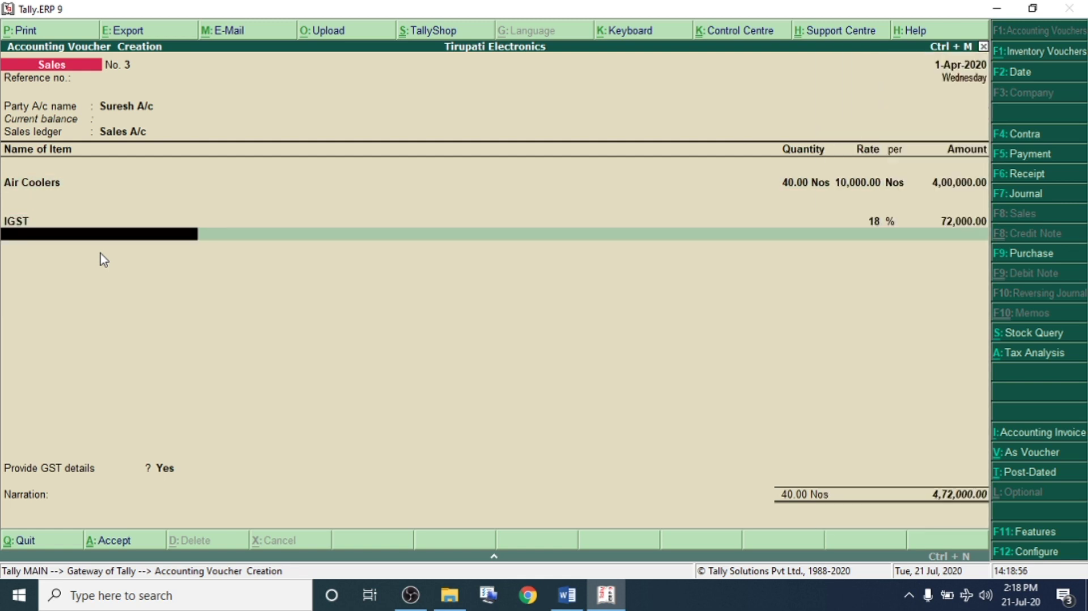
pyautogui.press('Return')
pyautogui.press('Return')
pyautogui.press('Return')
pyautogui.press('Return')
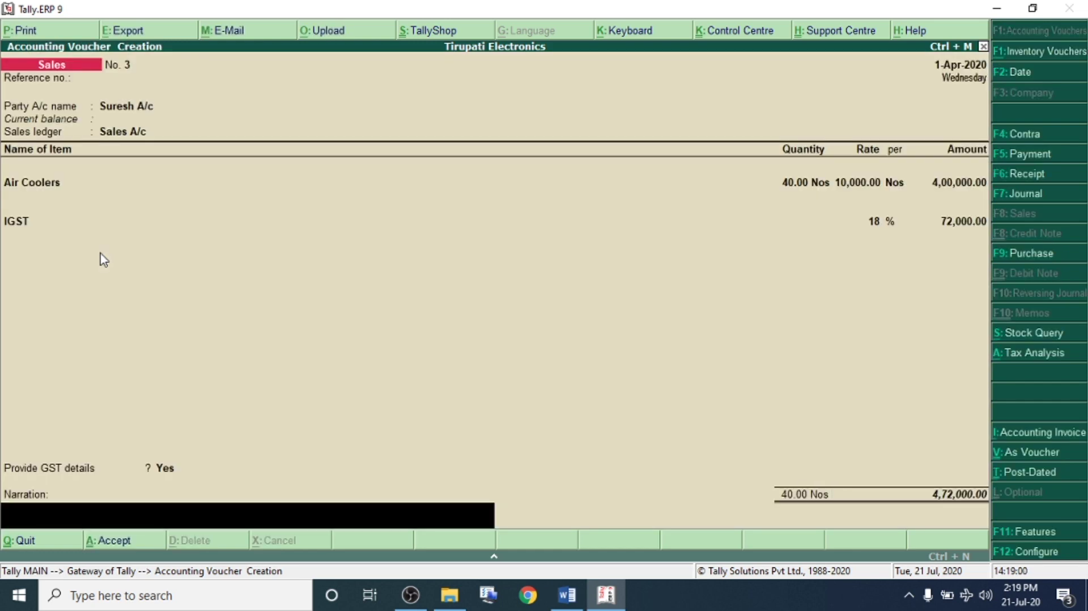
pyautogui.press('Return')
pyautogui.press('Return')
# Switch to the Word problem document and examine transaction 8 together with the Mahesh Co. purchase in transaction 2
pyautogui.hotkey('alt', 'Tab')
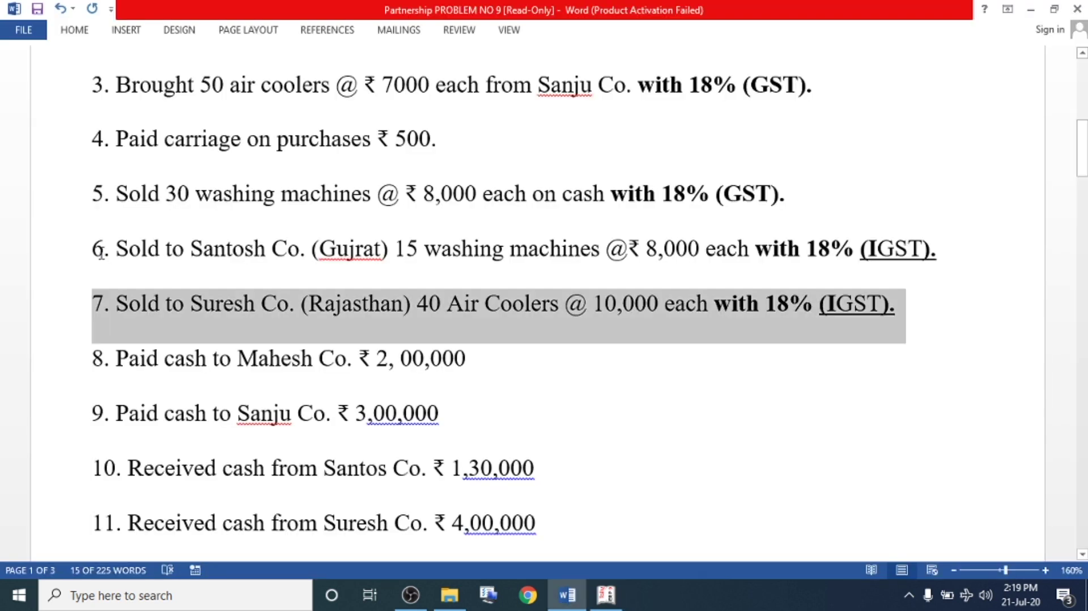
pyautogui.scroll(-3, 641, 393)
pyautogui.moveTo(104, 170); pyautogui.dragTo(525, 186)
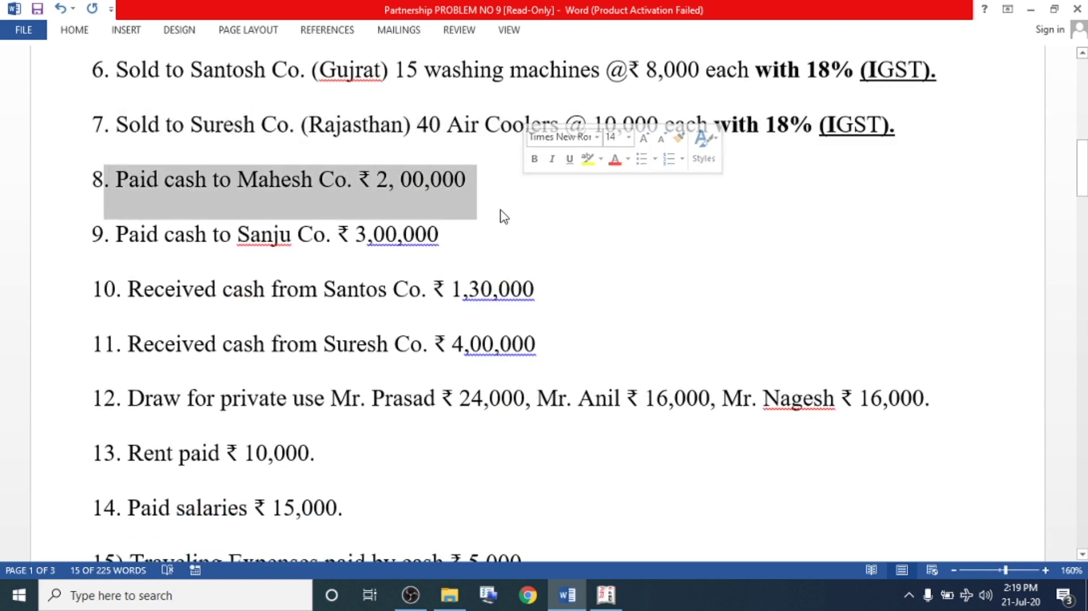
pyautogui.scroll(2, 317, 208)
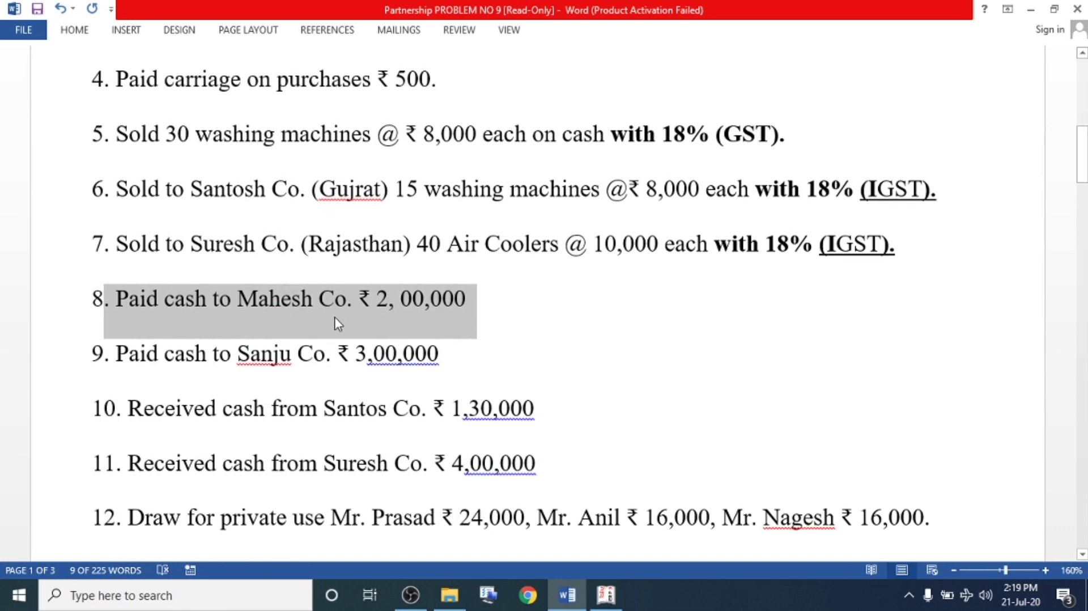
pyautogui.scroll(5, 334, 317)
pyautogui.scroll(-1, 333, 336)
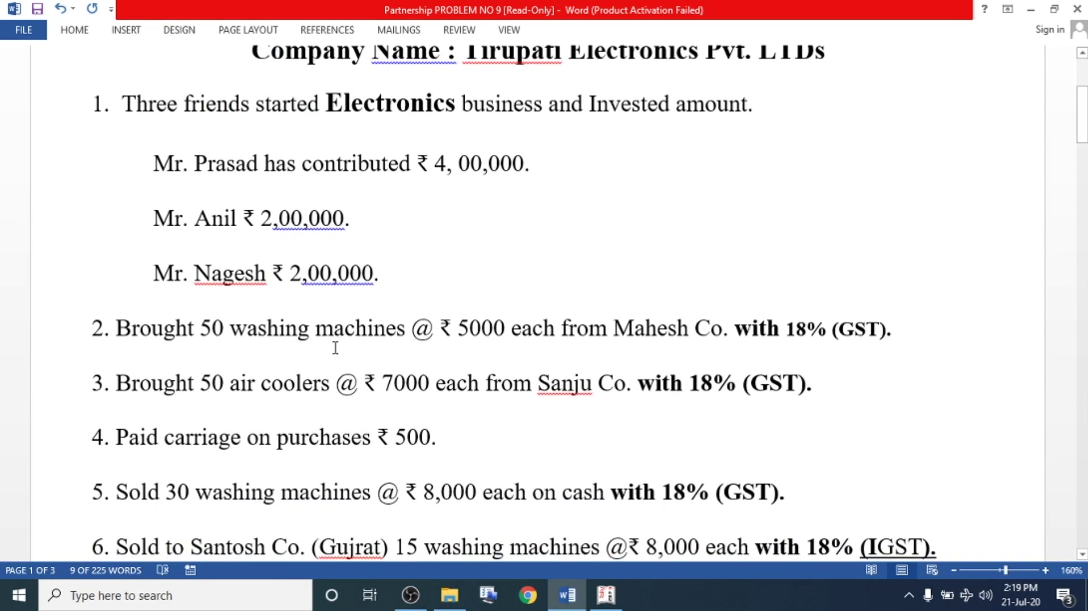
pyautogui.moveTo(616, 327); pyautogui.dragTo(720, 333)
pyautogui.scroll(-8, 491, 315)
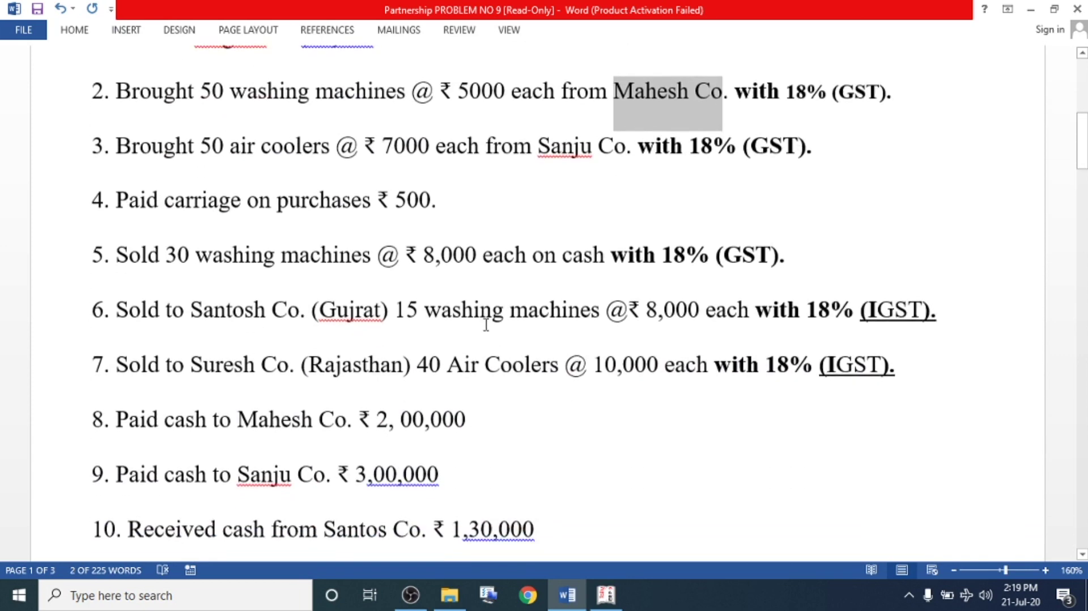
pyautogui.moveTo(489, 244); pyautogui.dragTo(80, 245)
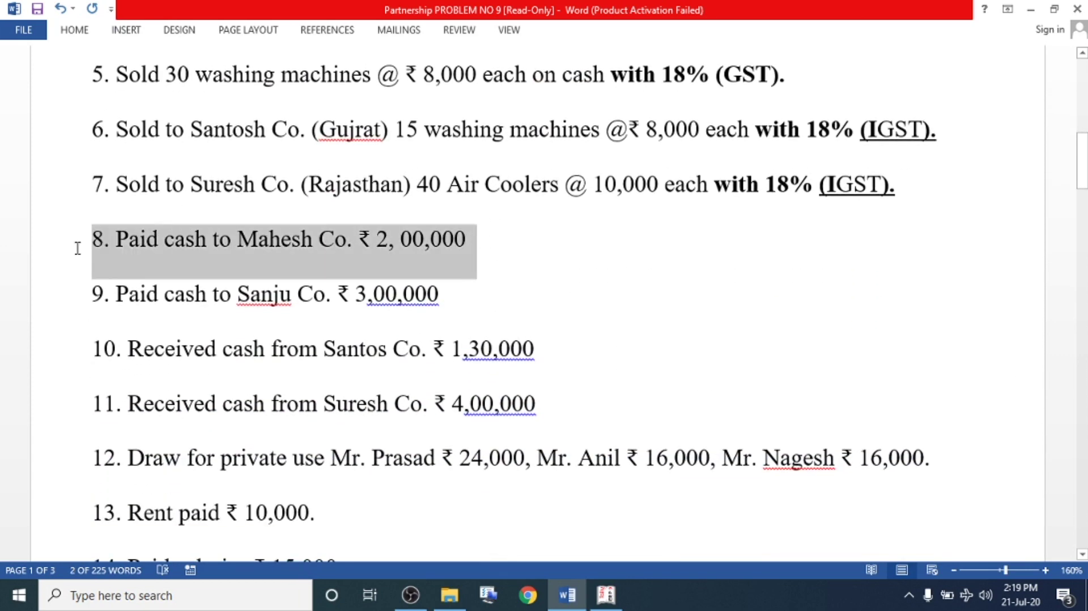
# Switch back to Tally.ERP 9, start a payment voucher, and debit Mahesh Co. with 2,00,000
pyautogui.click(605, 594)
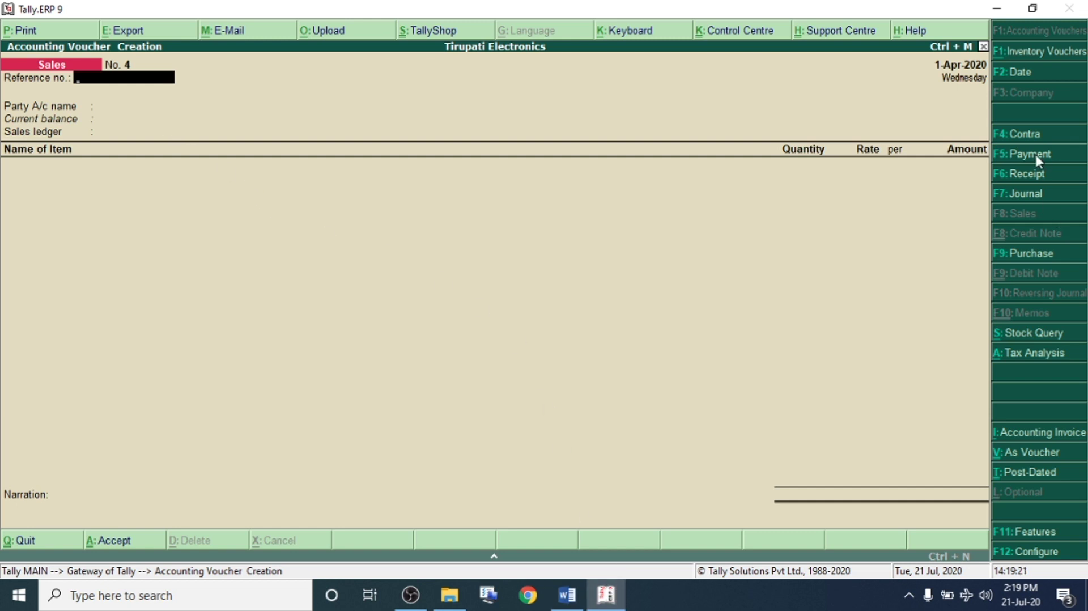
pyautogui.click(1014, 153)
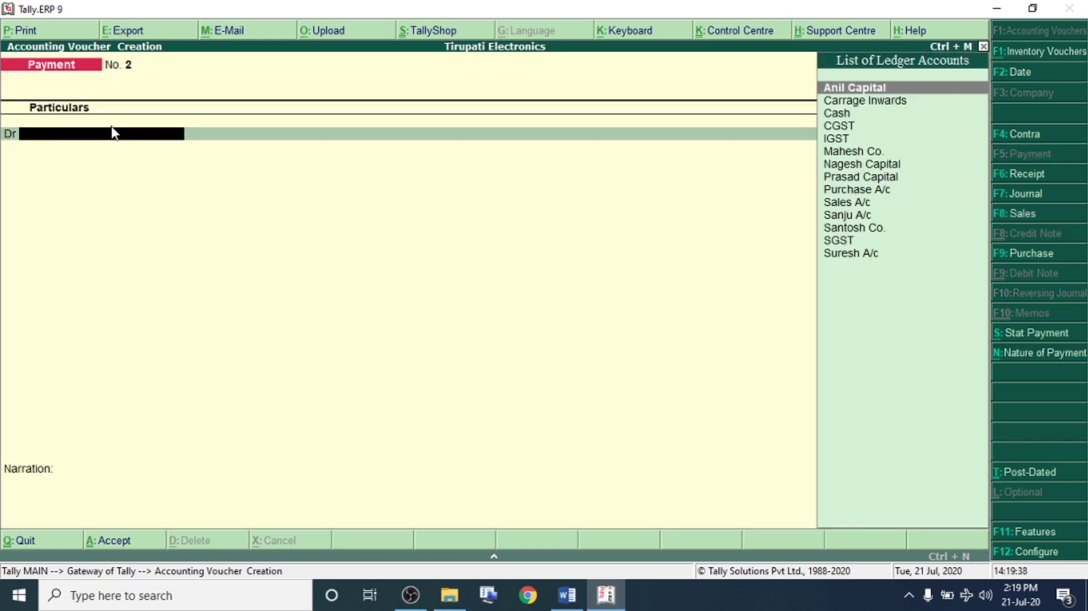
pyautogui.write('M')
pyautogui.press('Return')
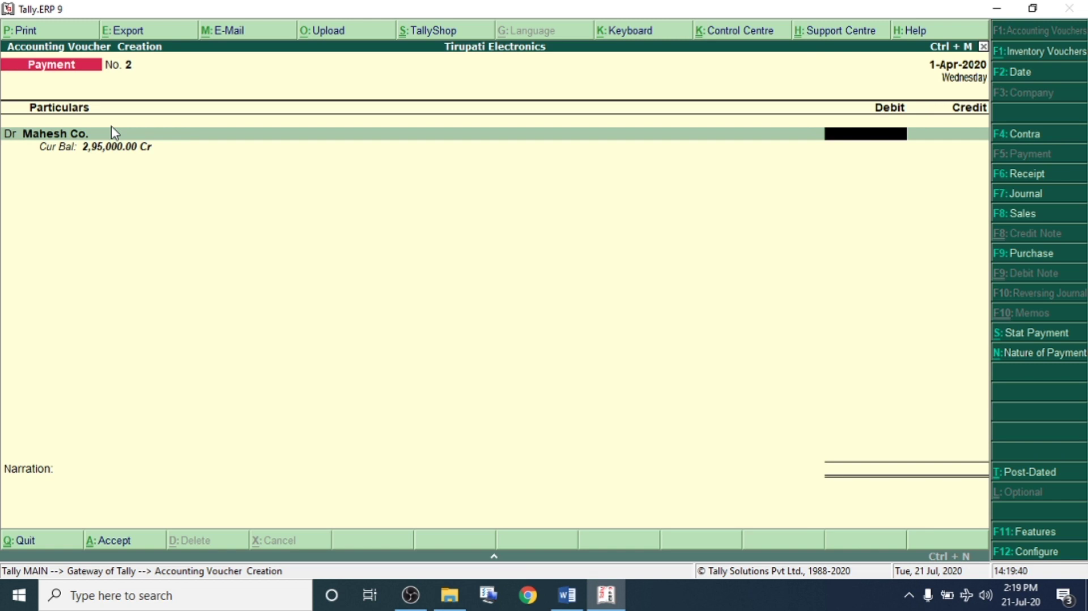
pyautogui.write('200000')
pyautogui.press('Return')
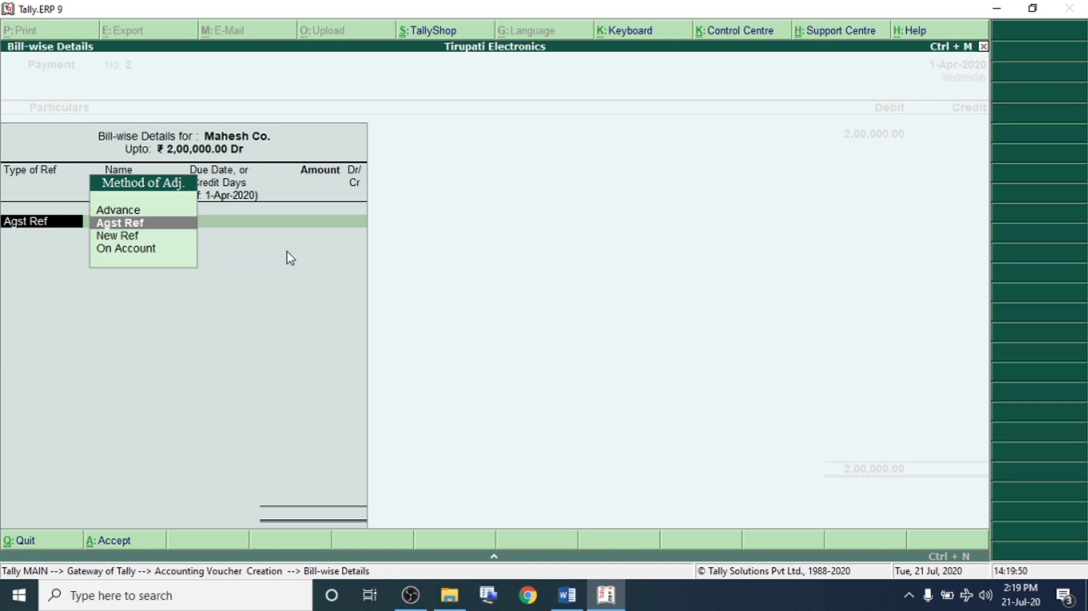
# Allocate the full Mahesh Co. payment as Agst Ref to pending bill 1
pyautogui.press('Return')
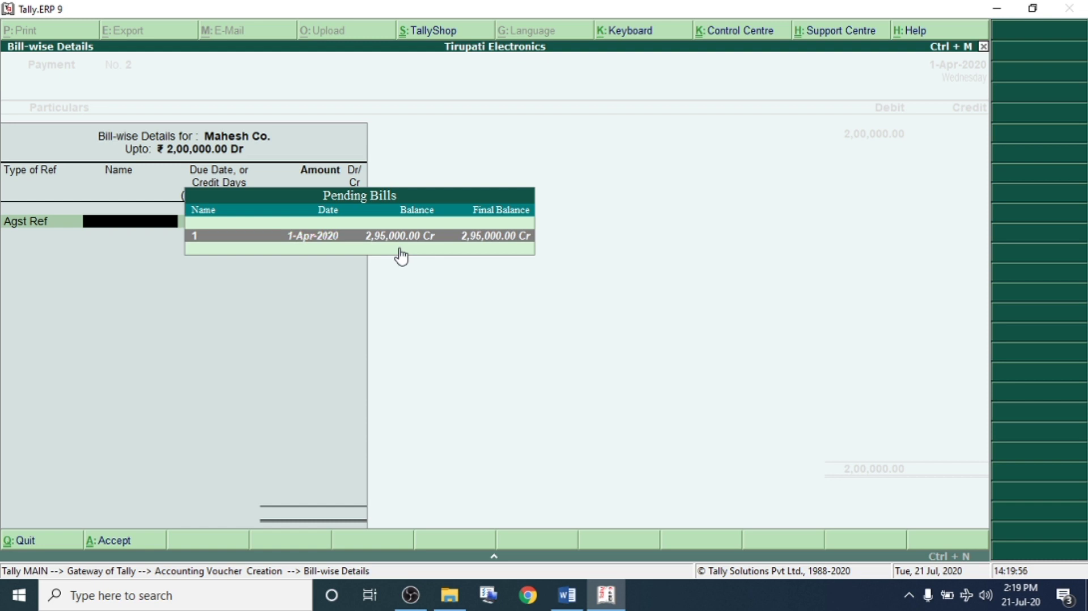
pyautogui.press('Return')
pyautogui.press('Return')
pyautogui.press('Return')
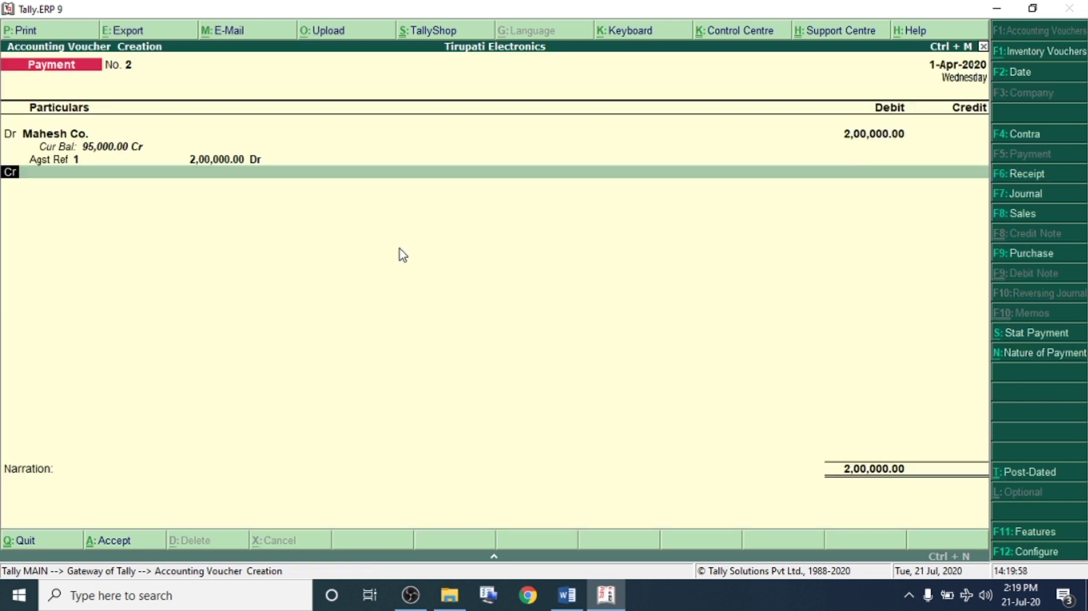
# Credit Cash with 2,00,000 and save the Mahesh Co. payment voucher without a narration
pyautogui.press('Down')
pyautogui.press('Down')
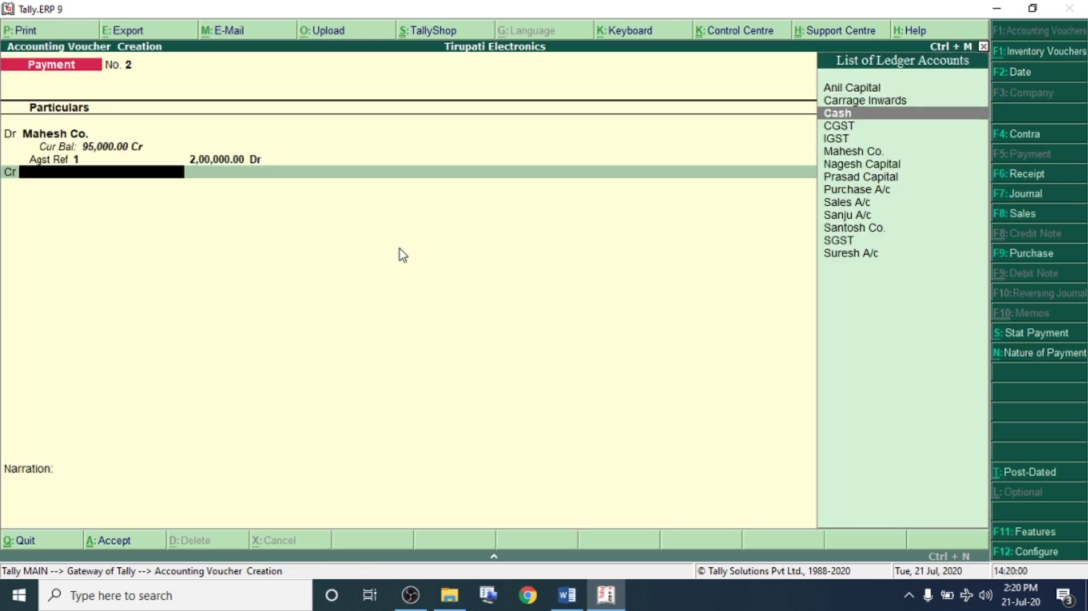
pyautogui.press('Return')
pyautogui.press('Return')
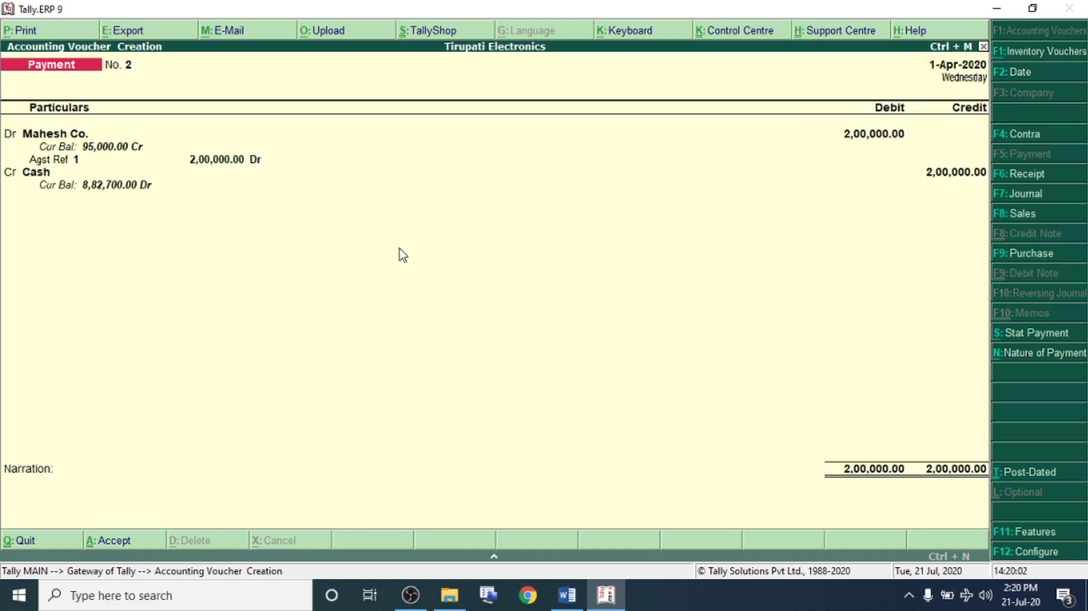
pyautogui.press('Return')
pyautogui.press('Return')
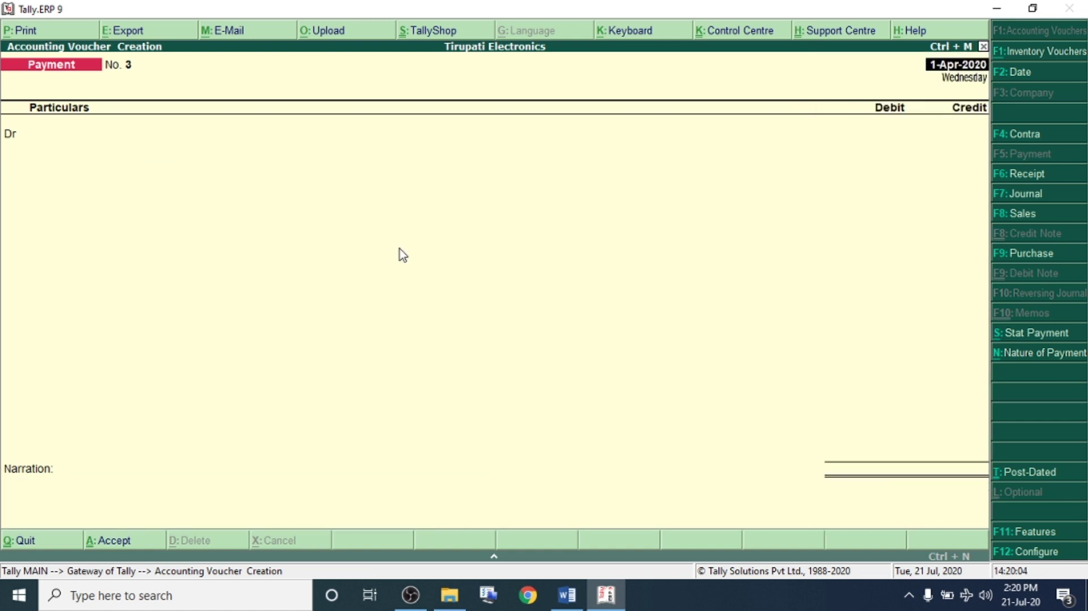
# Check transaction 9 in the Word problem document, and debit Sanju A/c with 3,00,000 in Tally.ERP 9's new payment voucher
pyautogui.hotkey('alt', 'Tab')
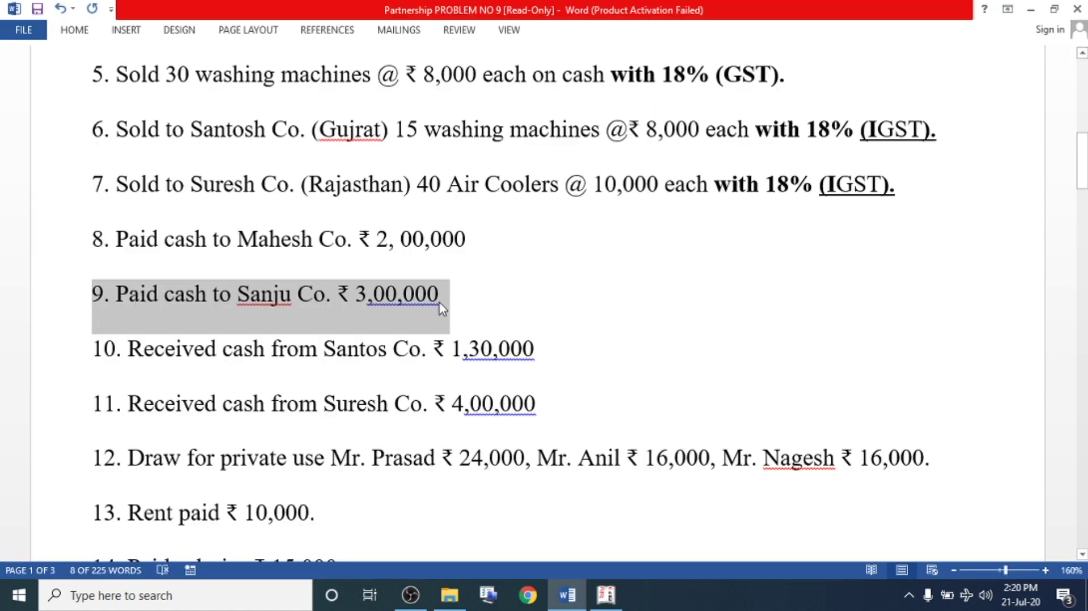
pyautogui.hotkey('alt', 'Tab')
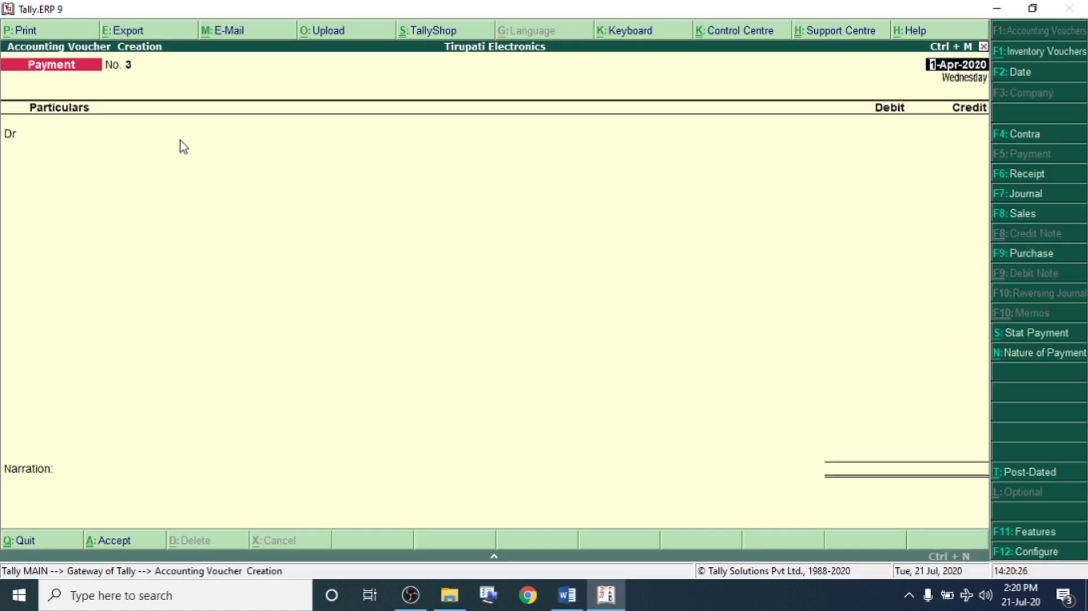
pyautogui.press('Return')
pyautogui.write('Sa')
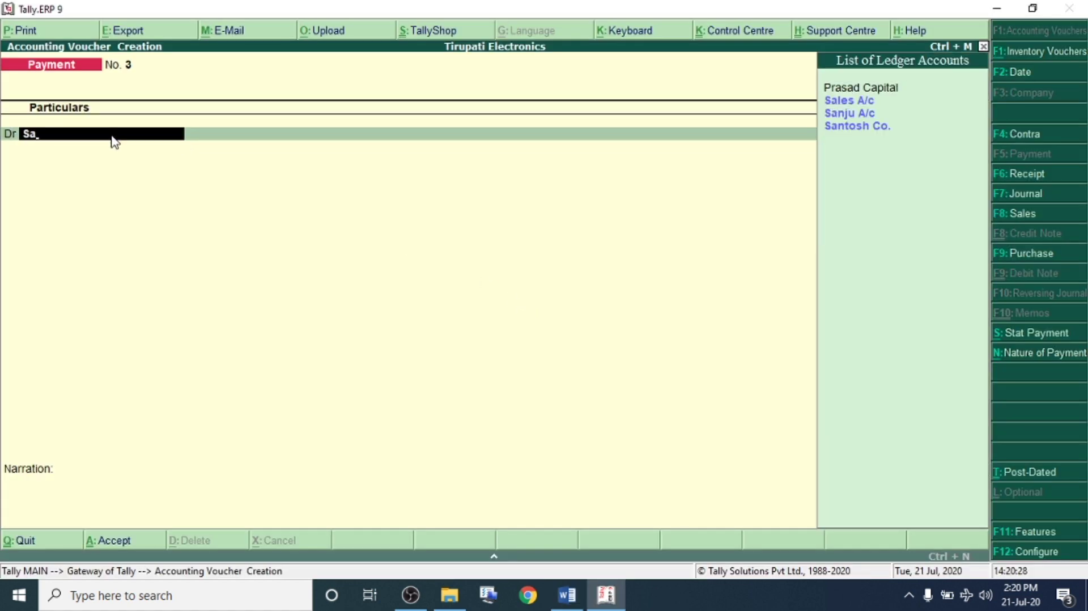
pyautogui.press('Down')
pyautogui.press('Return')
pyautogui.write('3,00,000')
pyautogui.press('Return')
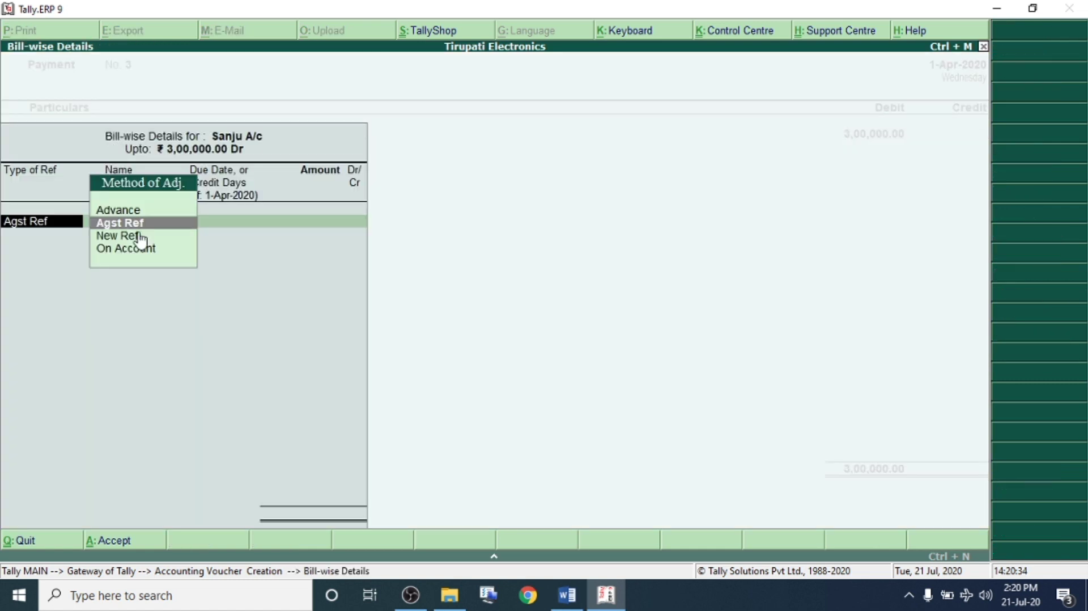
# Allocate the full Sanju A/c payment as Agst Ref to pending bill 2
pyautogui.press('Return')
pyautogui.press('Return')
pyautogui.press('Return')
pyautogui.press('Return')
pyautogui.press('Return')
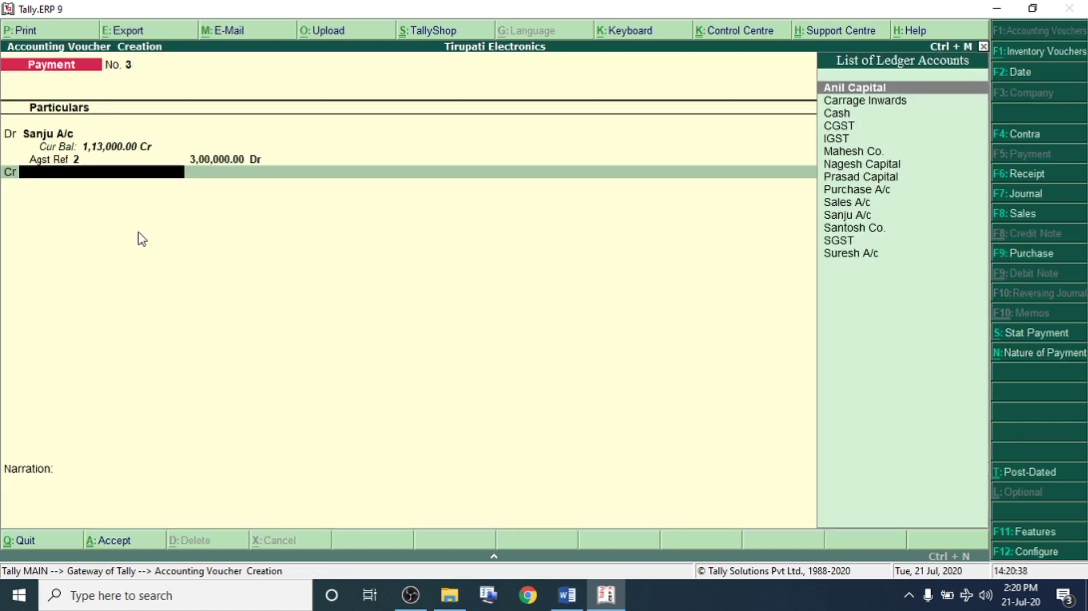
# Credit Cash with 3,00,000 and save the Sanju A/c payment voucher without a narration
pyautogui.write('C')
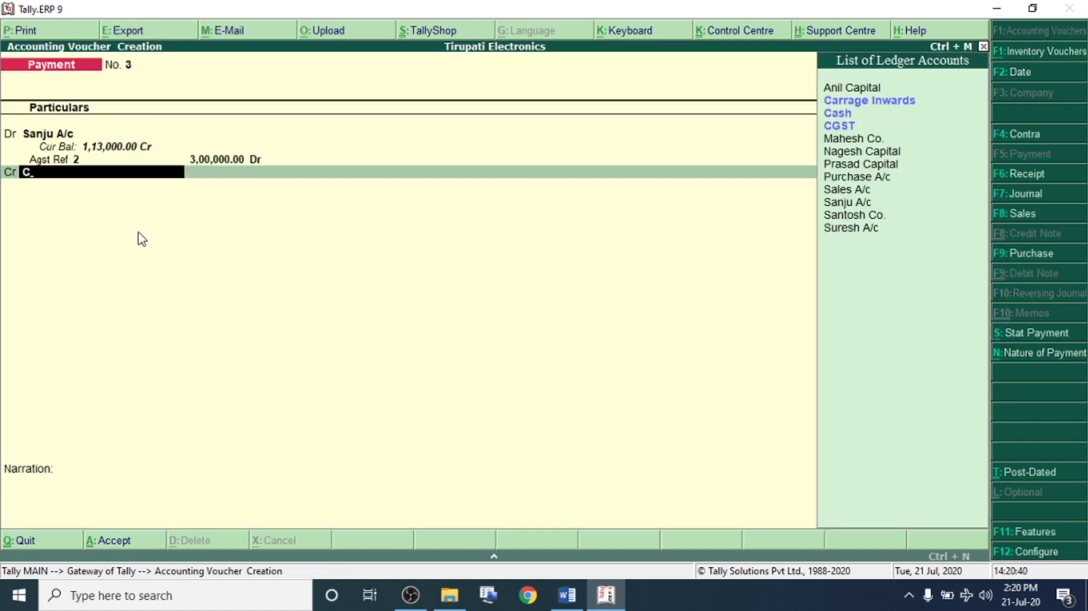
pyautogui.press('Down')
pyautogui.press('Down')
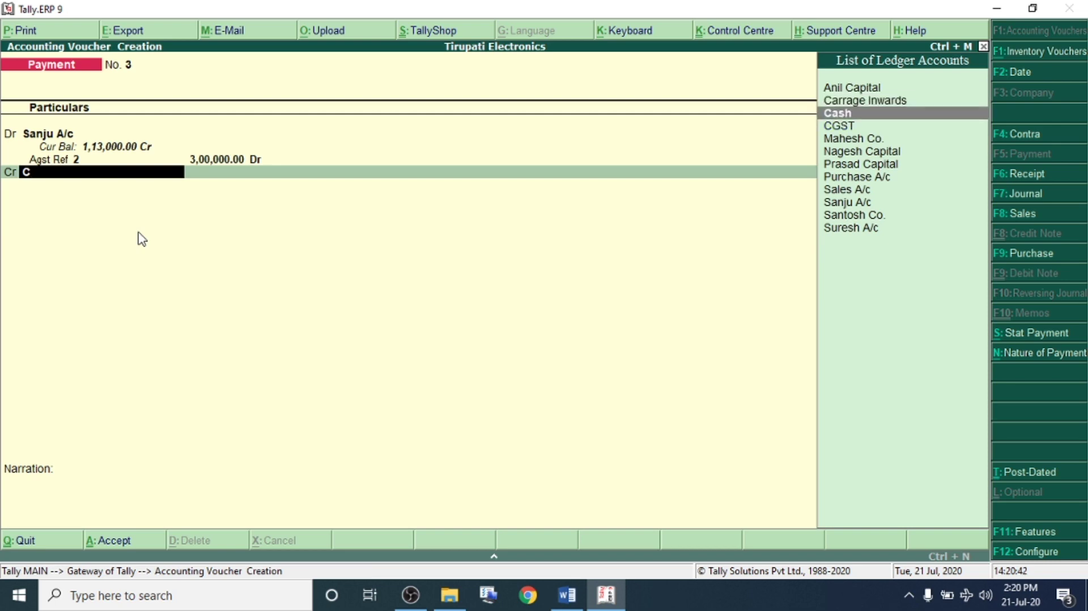
pyautogui.press('Return')
pyautogui.press('Return')
pyautogui.press('Return')
pyautogui.press('Return')
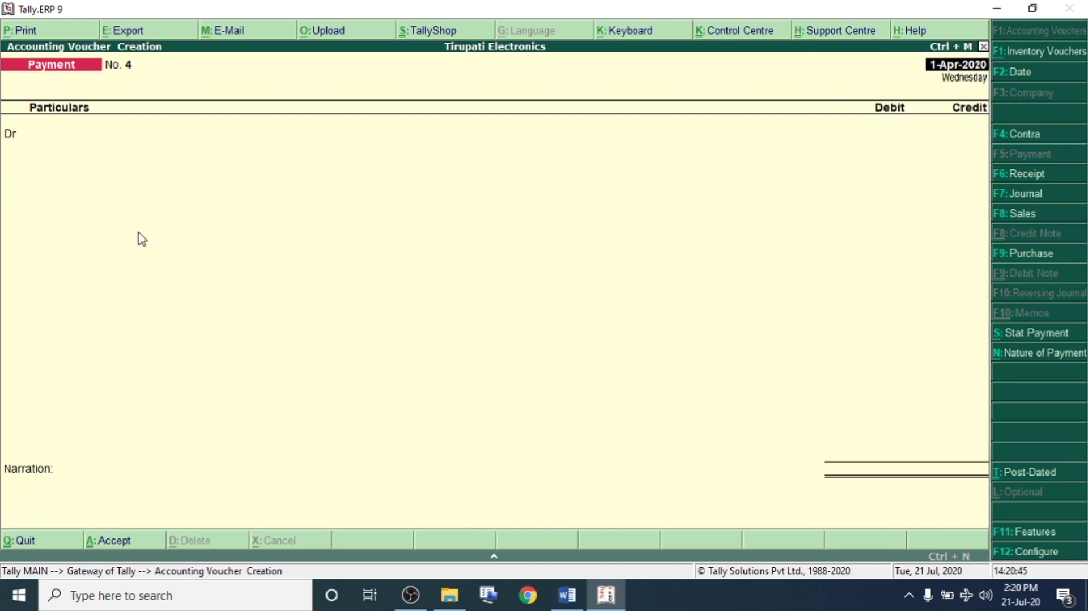
# Switch to the Word problem document and read transaction 10 for the party and the cash amount received
pyautogui.hotkey('alt', 'Tab')
pyautogui.scroll(-1, 260, 352)
pyautogui.click(199, 306)
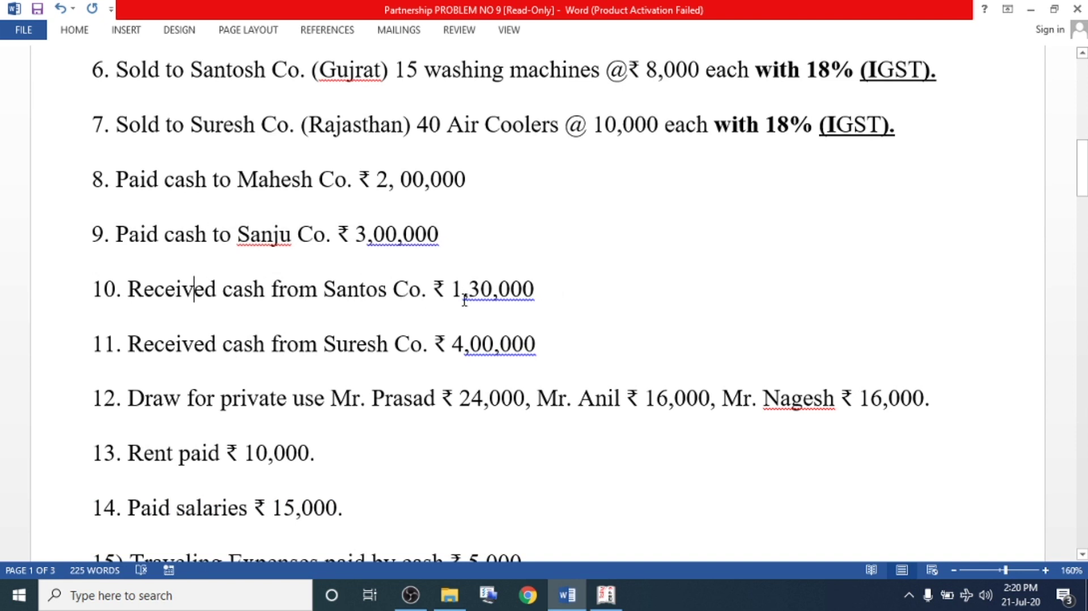
pyautogui.moveTo(456, 289); pyautogui.dragTo(556, 290)
pyautogui.click(245, 289)
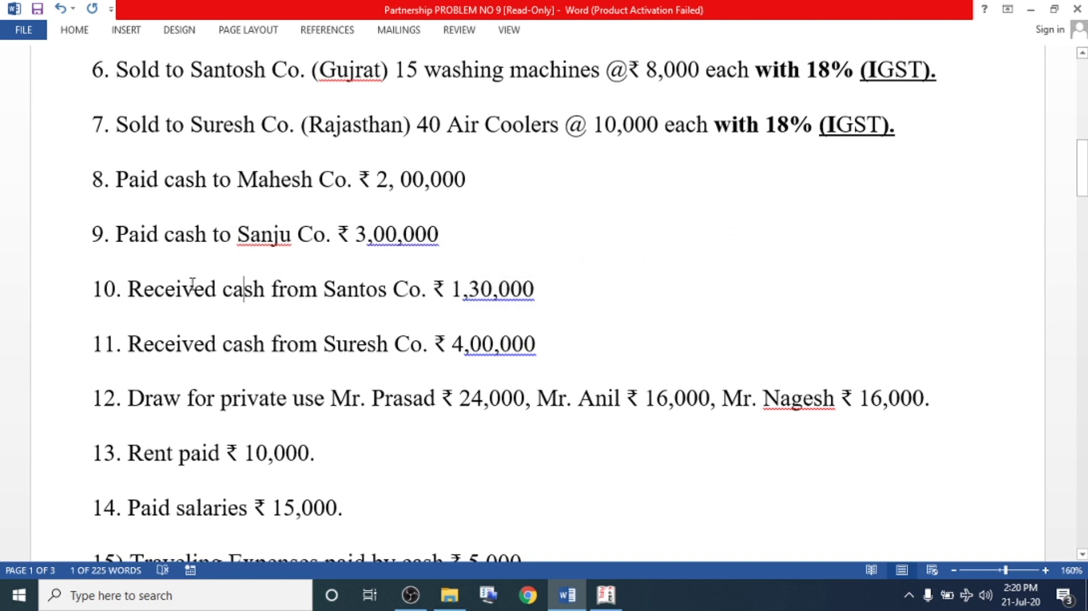
pyautogui.moveTo(130, 290); pyautogui.dragTo(575, 288)
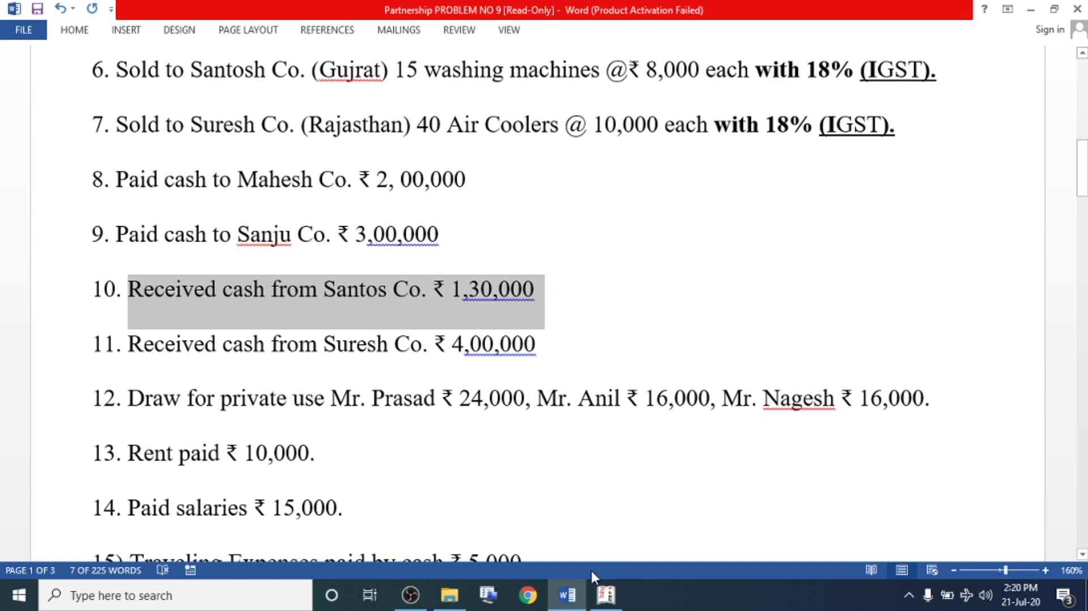
# Switch to Tally.ERP 9, start a receipt voucher and credit Santosh Co. with 1,30,000
pyautogui.click(605, 595)
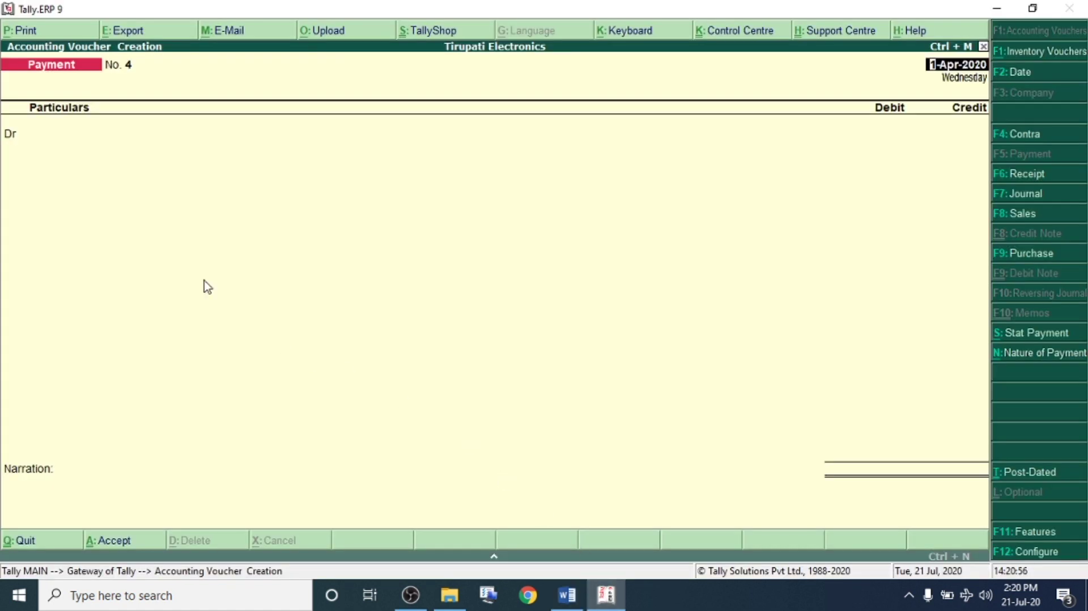
pyautogui.click(98, 132)
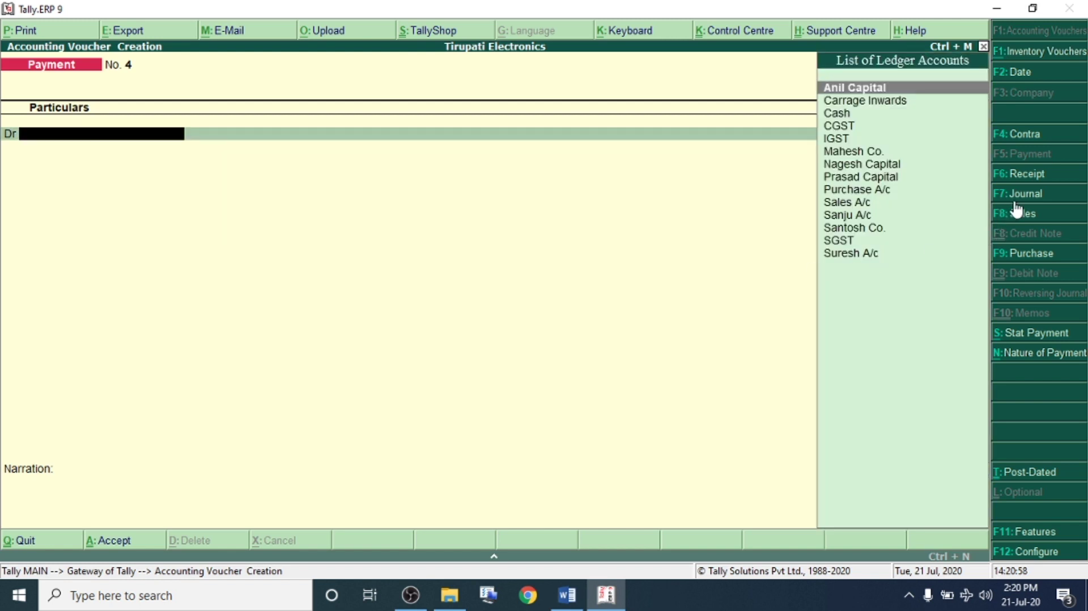
pyautogui.click(1037, 174)
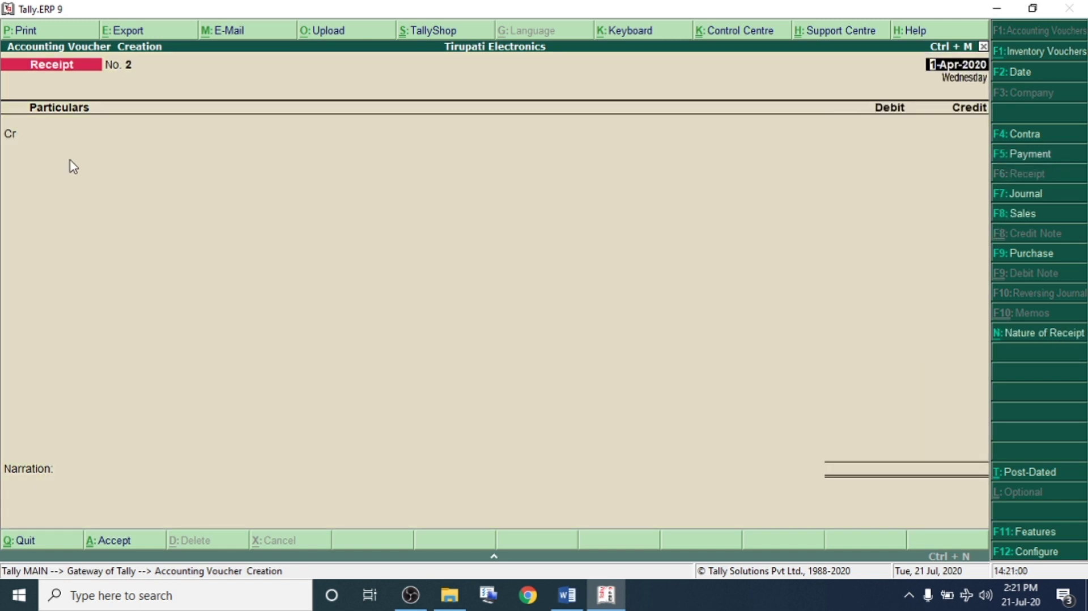
pyautogui.write('San')
pyautogui.press('Return')
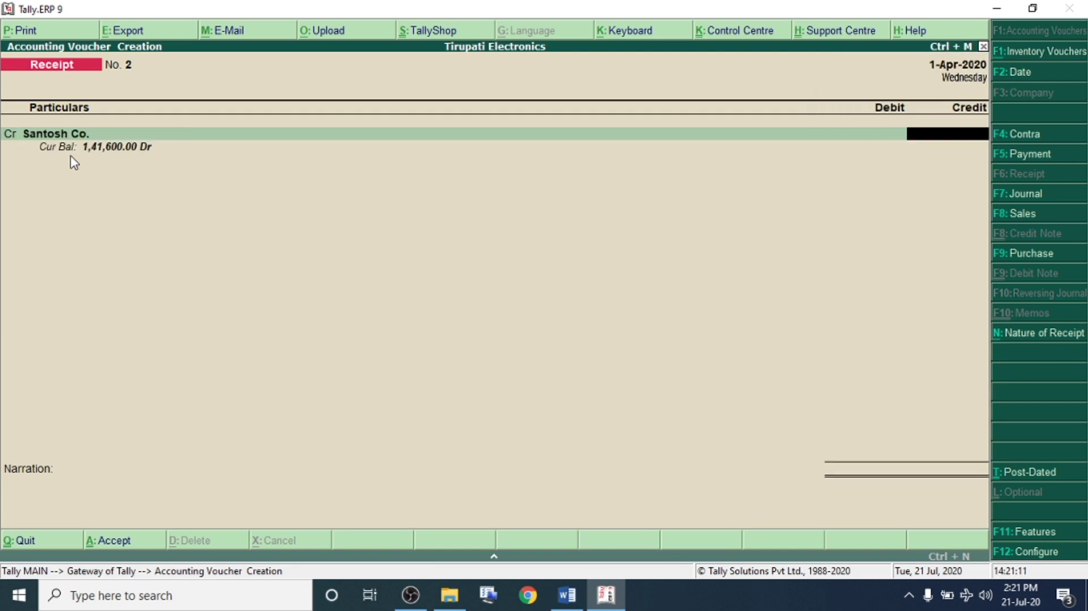
pyautogui.write('1,30,000')
pyautogui.press('Return')
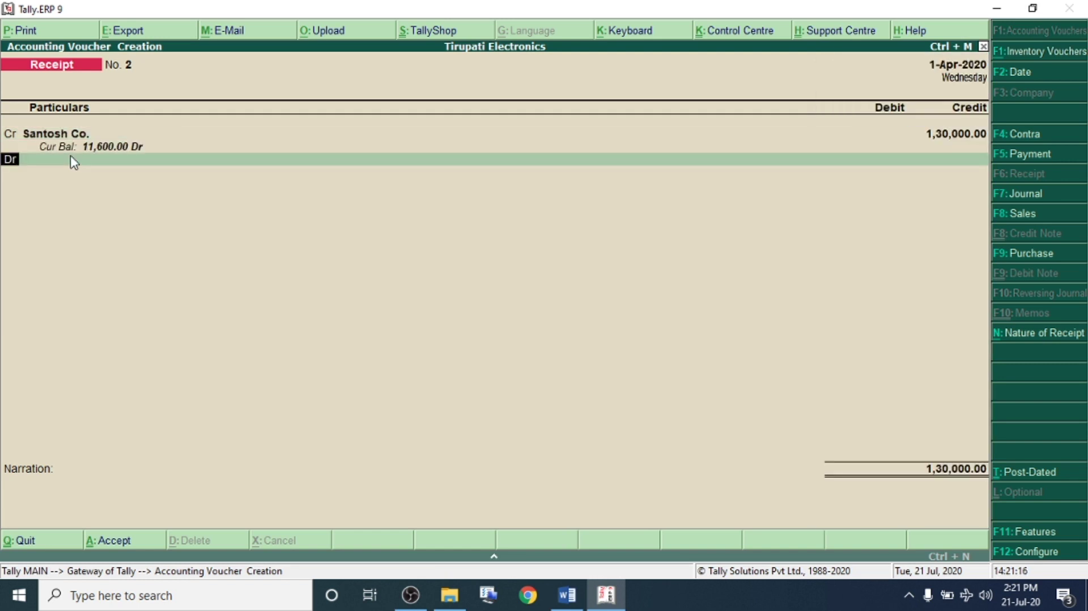
# Debit Cash with 1,30,000 and save the Santosh Co. receipt voucher without a narration
pyautogui.press('Return')
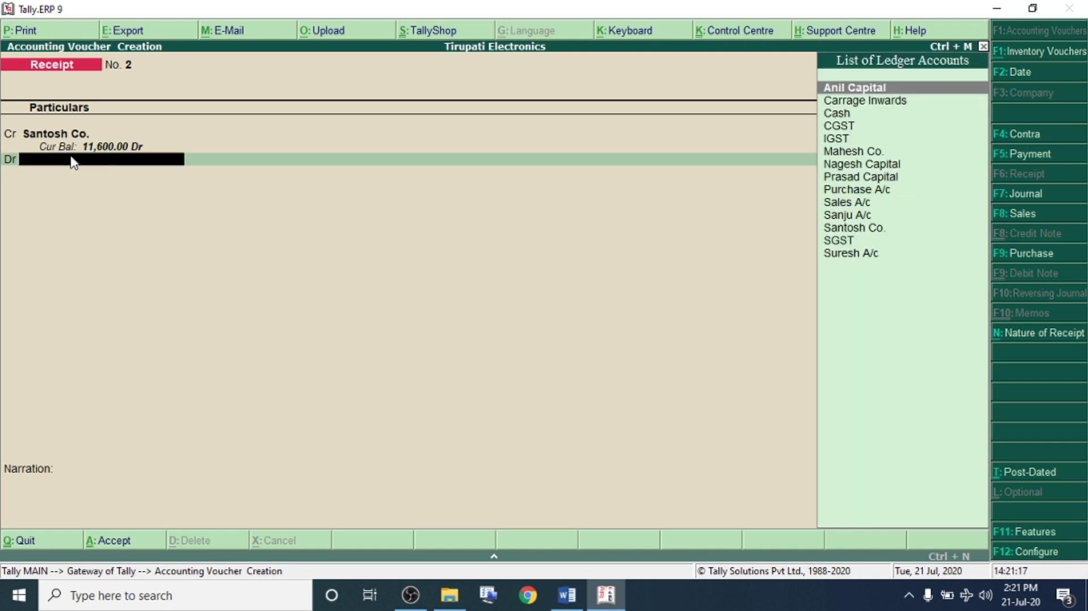
pyautogui.write('Cas')
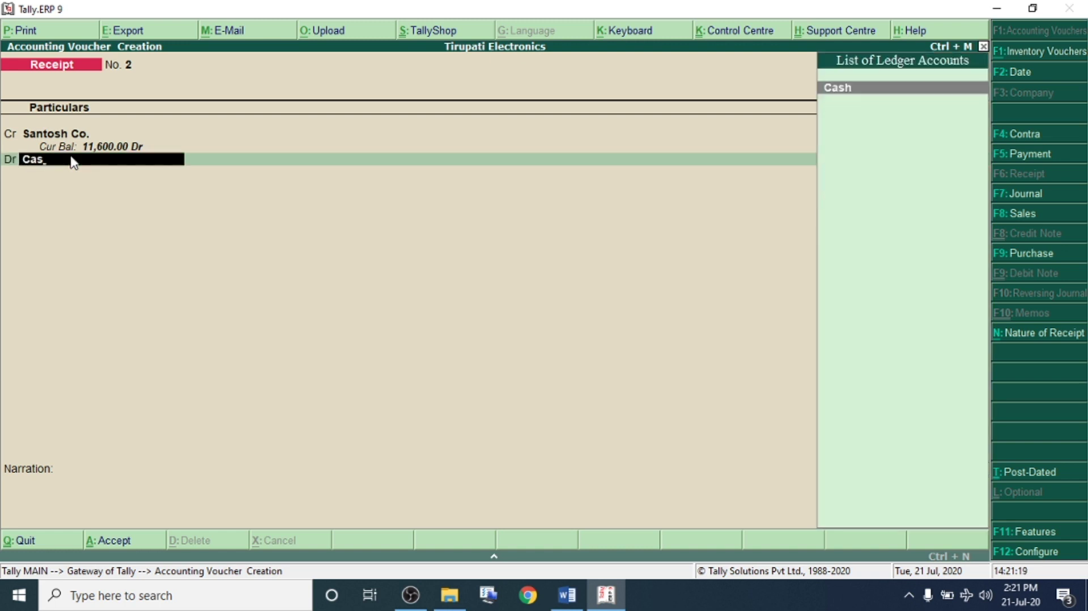
pyautogui.press('Return')
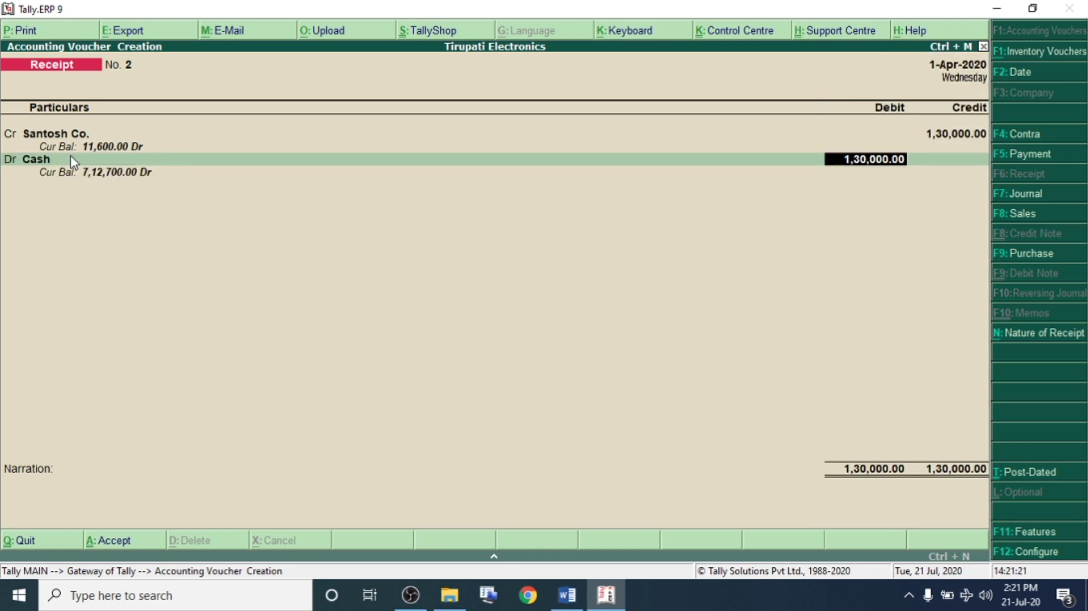
pyautogui.press('Return')
pyautogui.press('Return')
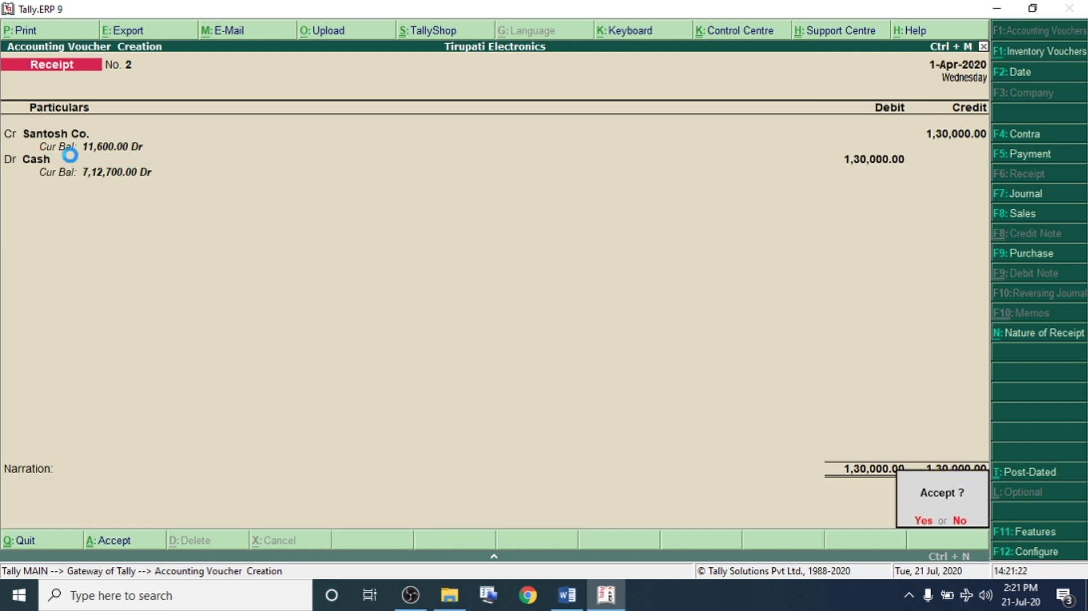
pyautogui.press('Return')
# Check transaction 11 in the Word problem document, and credit Suresh A/c with 4,00,000 in Tally.ERP 9's new receipt voucher
pyautogui.hotkey('alt', 'Tab')
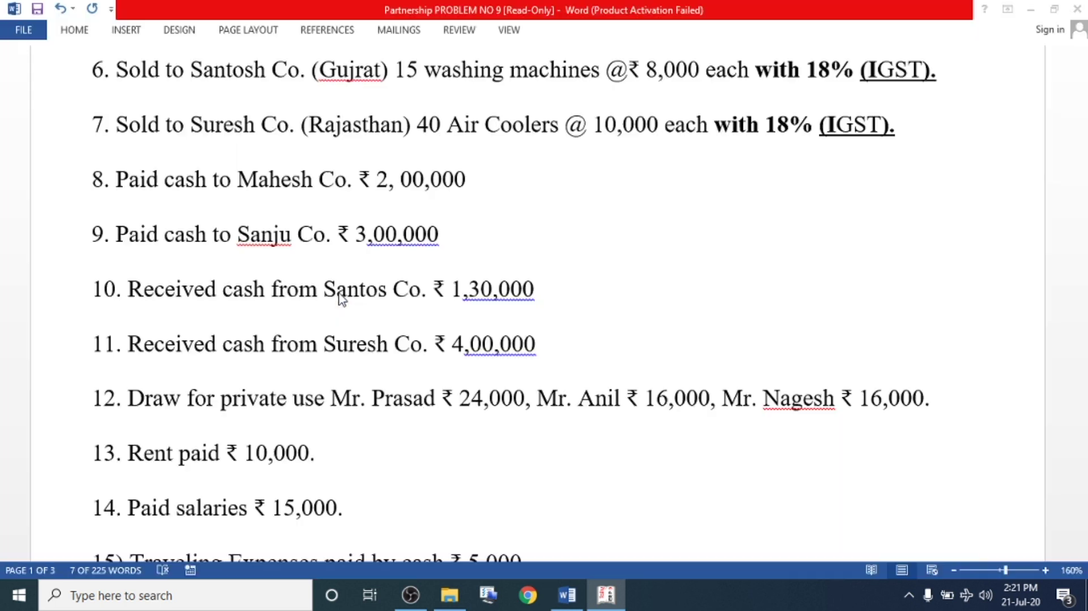
pyautogui.click(164, 283)
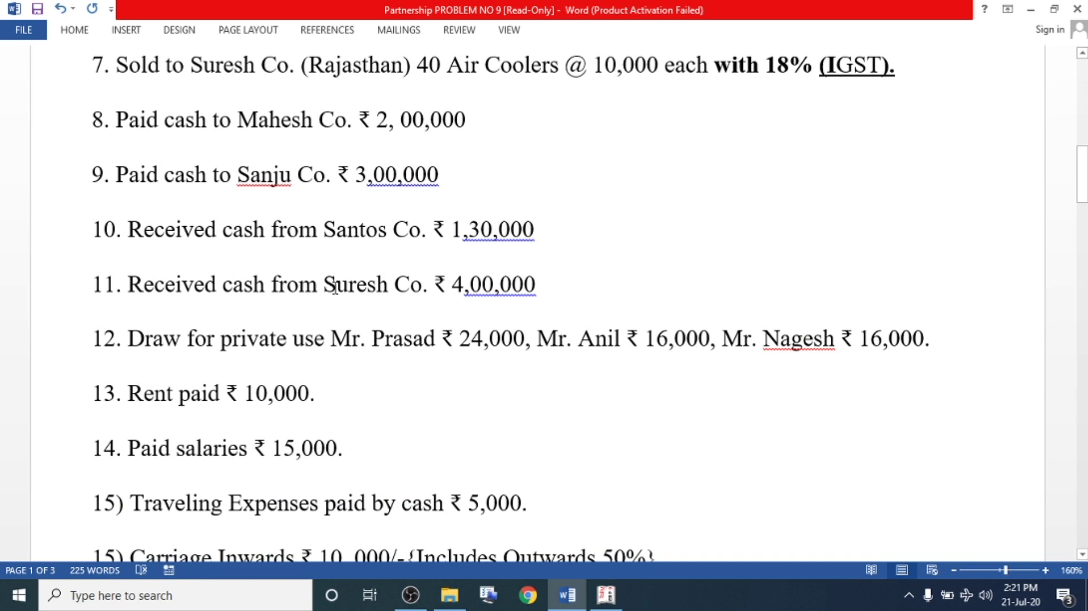
pyautogui.moveTo(334, 286); pyautogui.dragTo(578, 296)
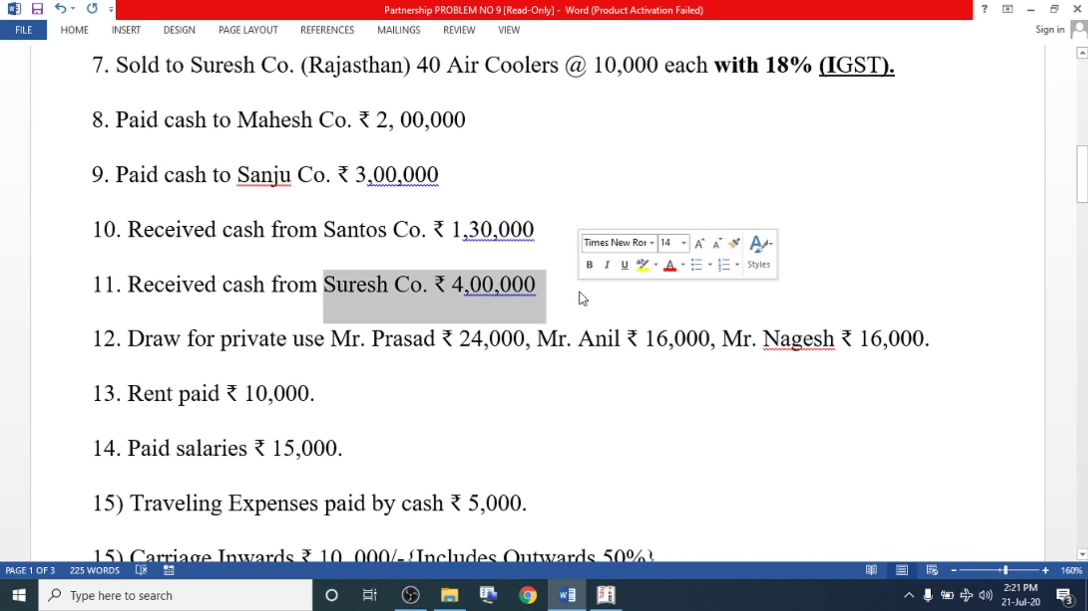
pyautogui.hotkey('alt', 'Tab')
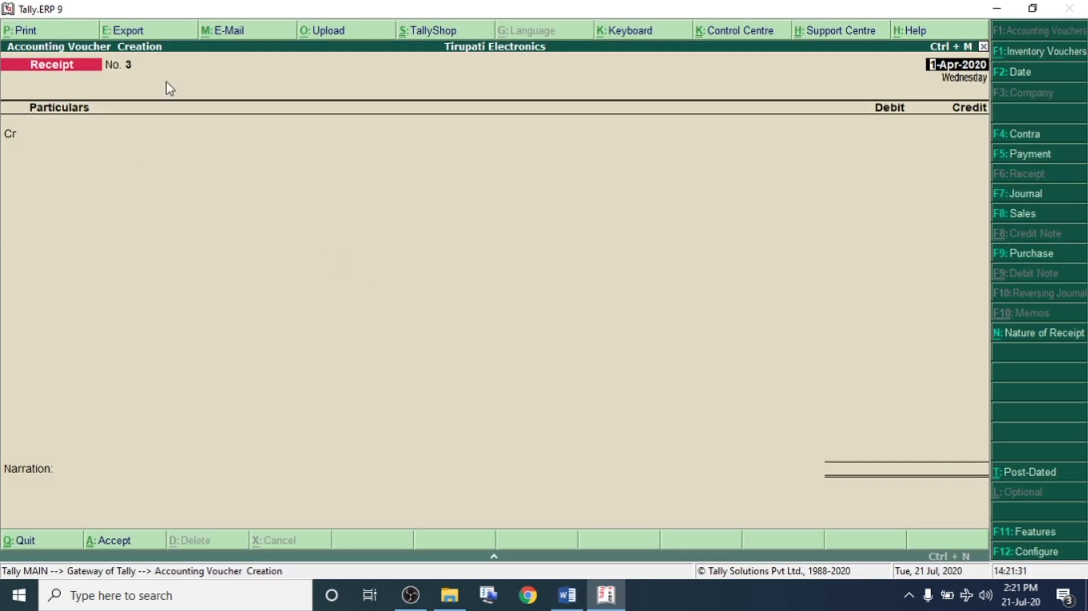
pyautogui.click(57, 133)
pyautogui.write('Su')
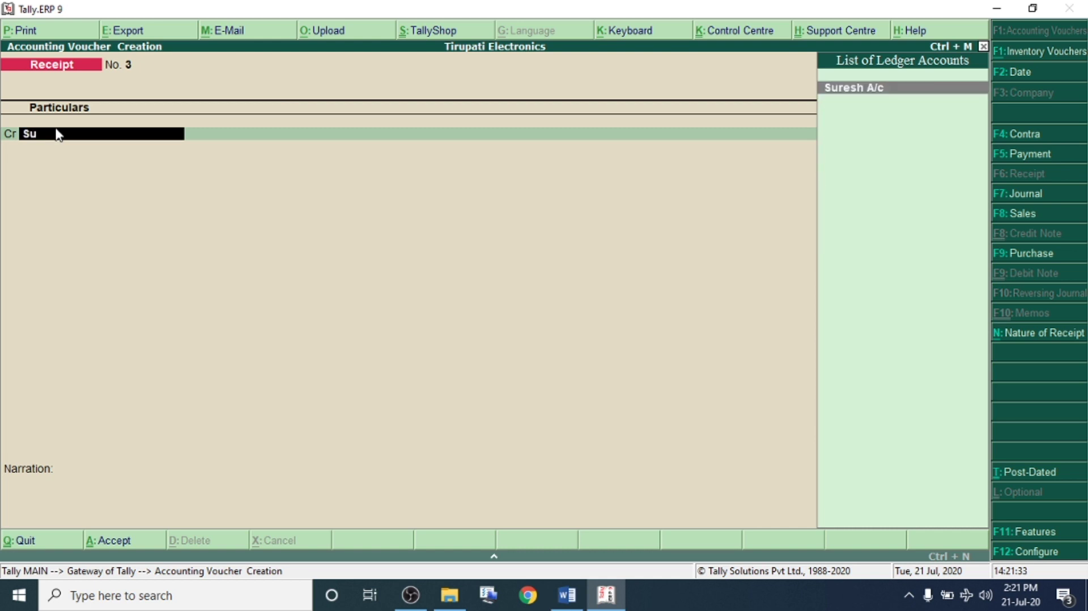
pyautogui.press('Return')
pyautogui.write('400000')
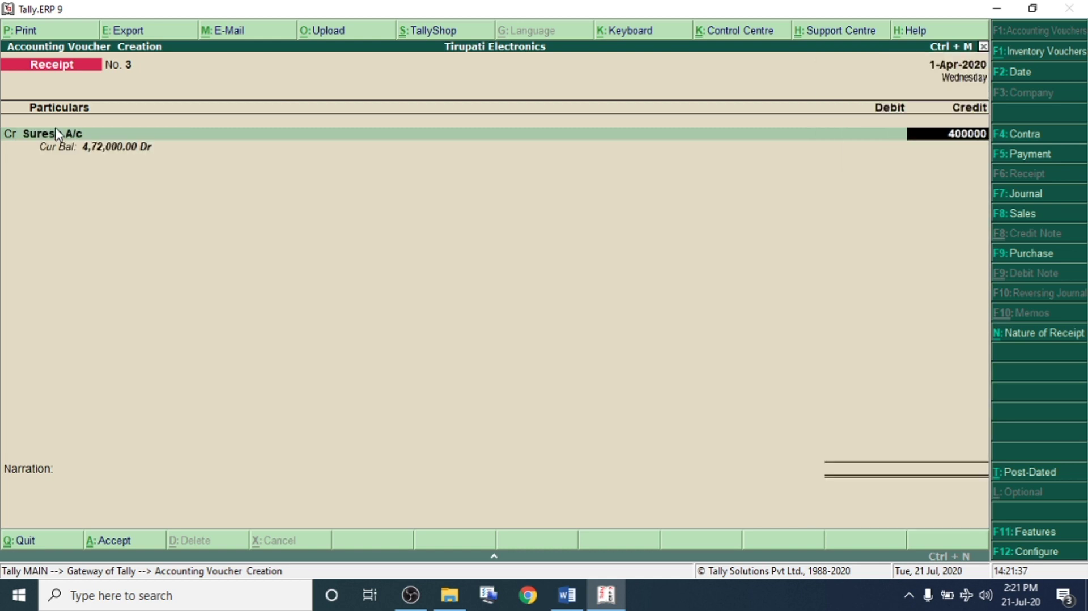
pyautogui.press('Return')
# Debit Cash with 4,00,000 and save the Suresh A/c receipt voucher without a narration
pyautogui.press('Return')
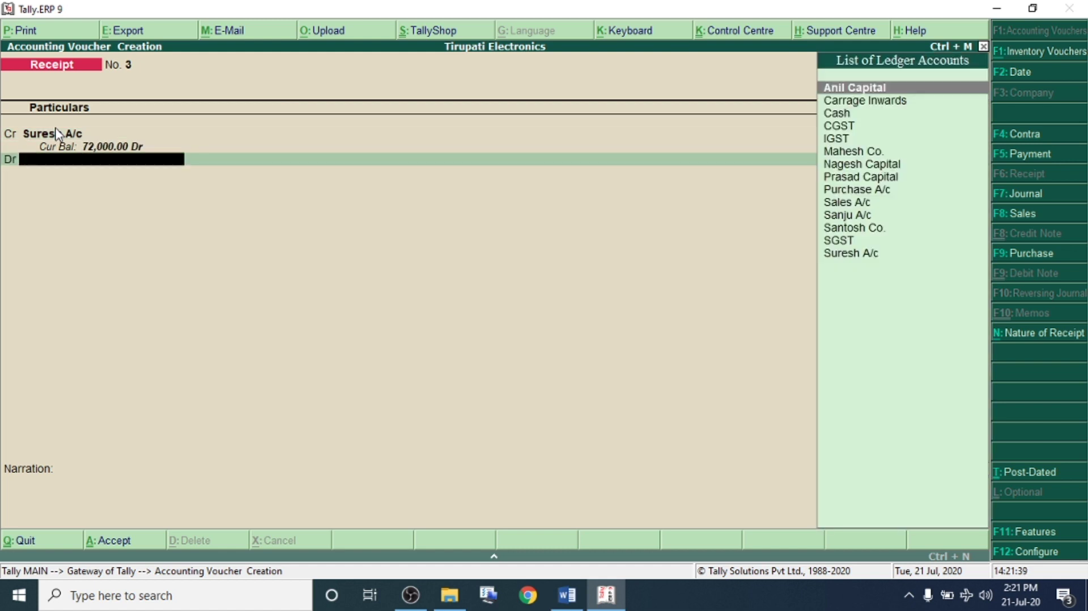
pyautogui.write('cash')
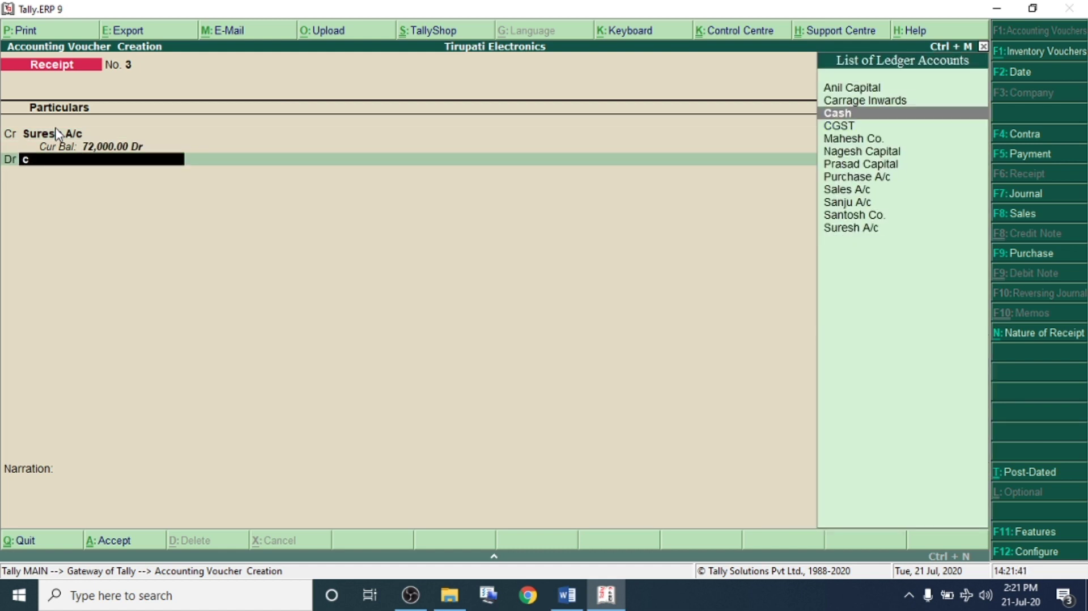
pyautogui.press('Return')
pyautogui.press('Return')
pyautogui.press('Return')
pyautogui.press('Return')
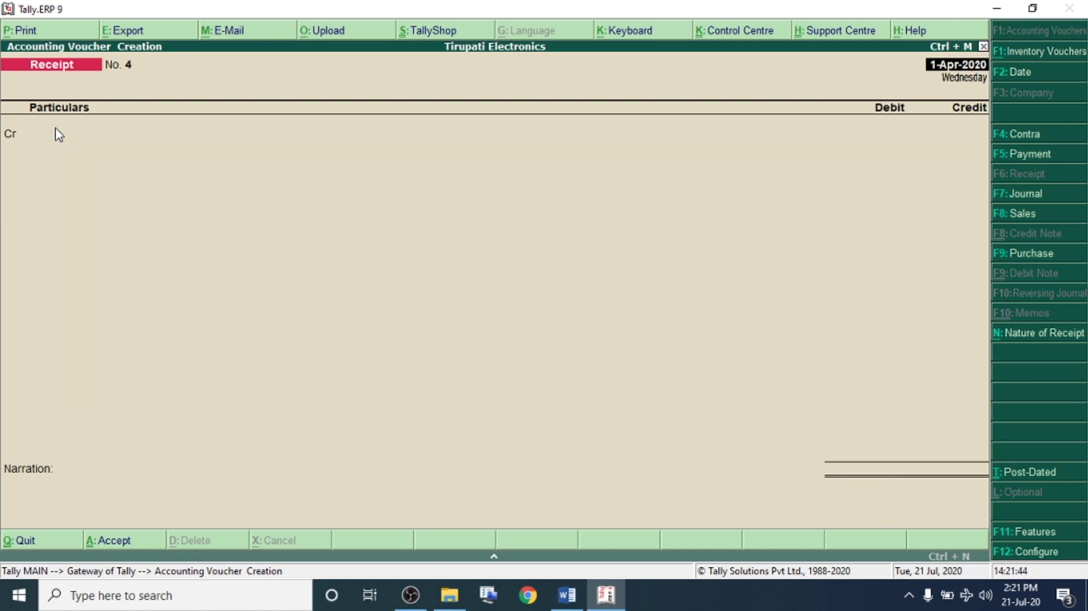
# Switch to the Word problem document and examine transaction 12 for each partner's private drawings
pyautogui.hotkey('alt', 'Tab')
pyautogui.moveTo(88, 280)
pyautogui.mouseDown()
pyautogui.moveTo(781, 270)
pyautogui.moveTo(969, 293)
pyautogui.mouseUp()
pyautogui.click(953, 289)
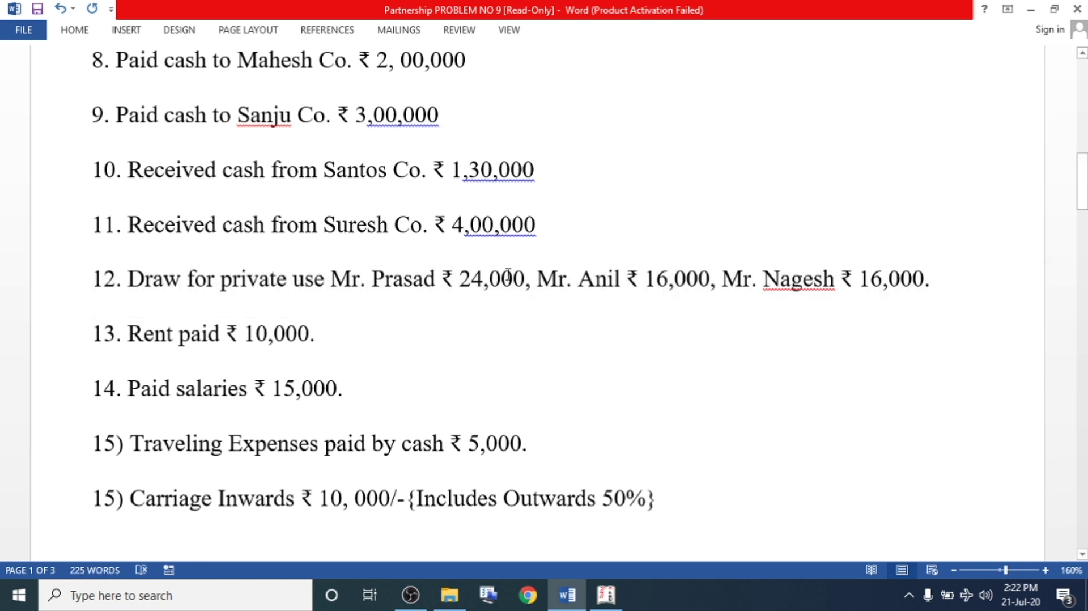
pyautogui.moveTo(537, 277); pyautogui.dragTo(388, 287)
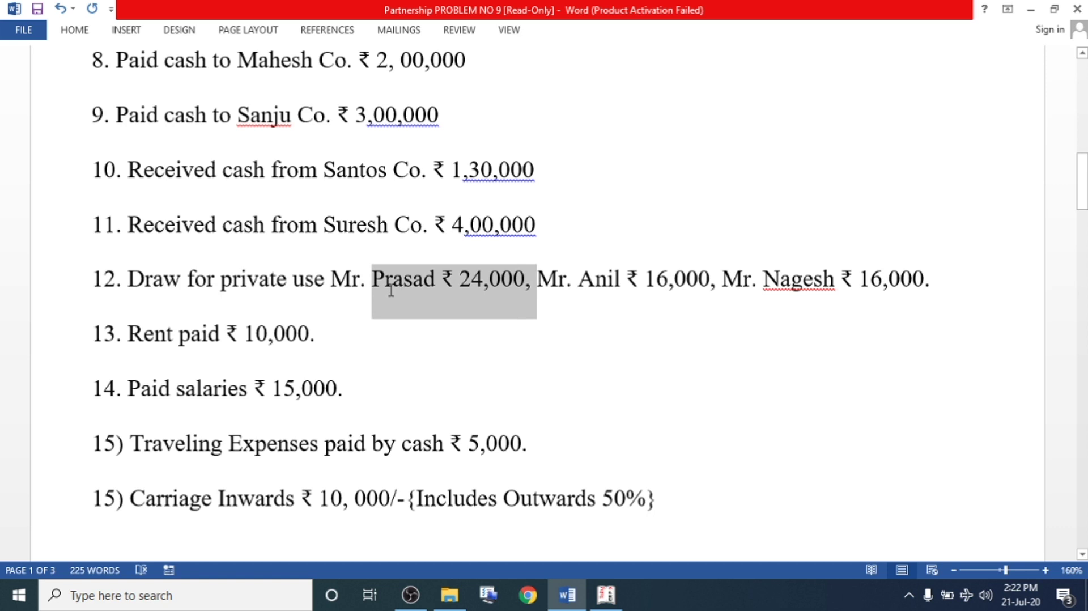
pyautogui.moveTo(717, 282); pyautogui.dragTo(539, 285)
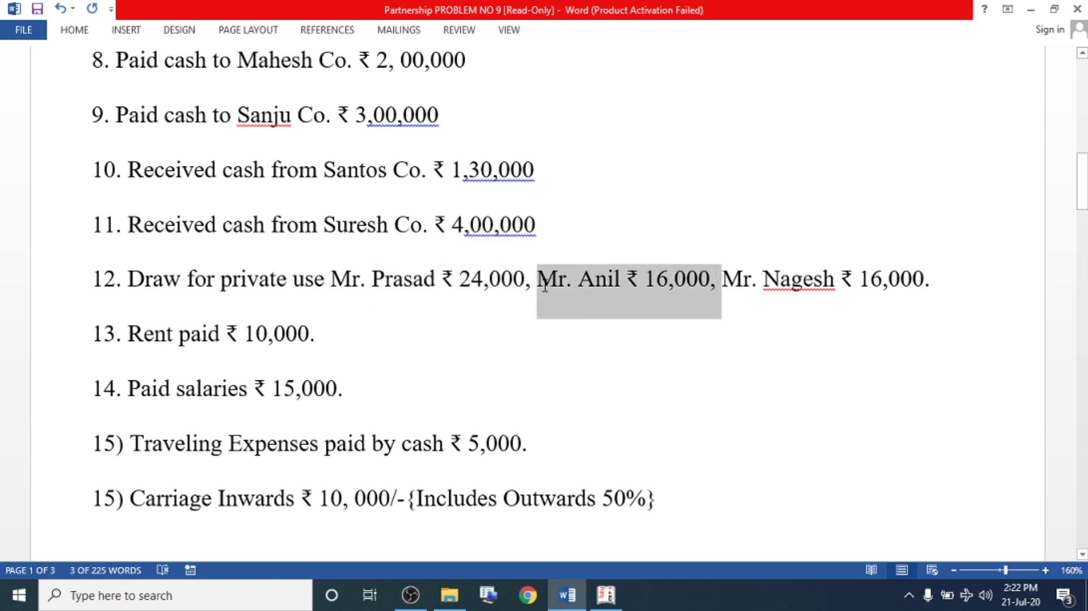
pyautogui.moveTo(927, 284); pyautogui.dragTo(764, 283)
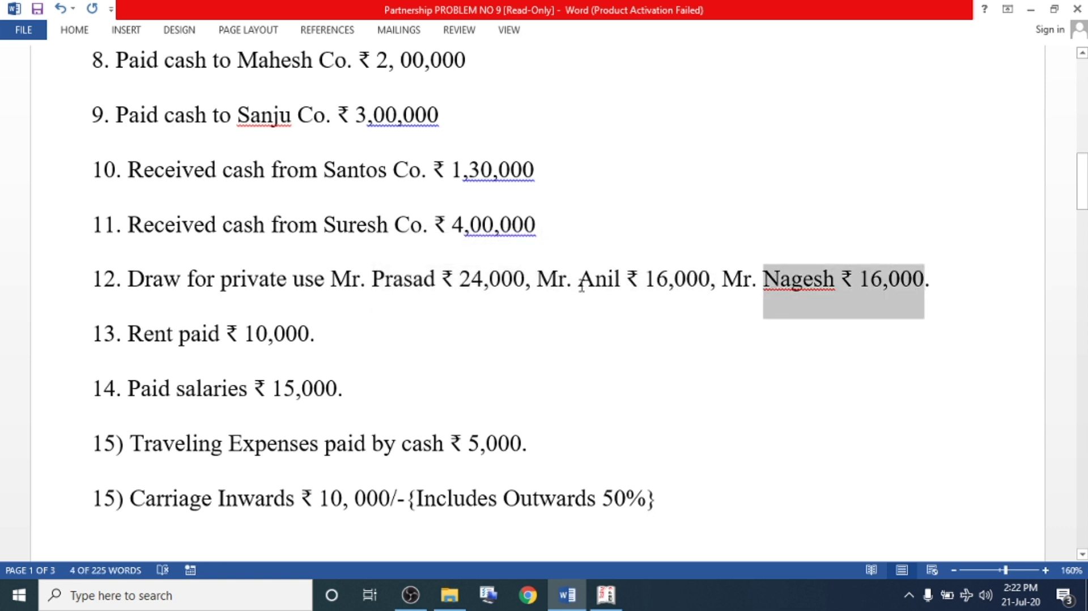
pyautogui.click(223, 285)
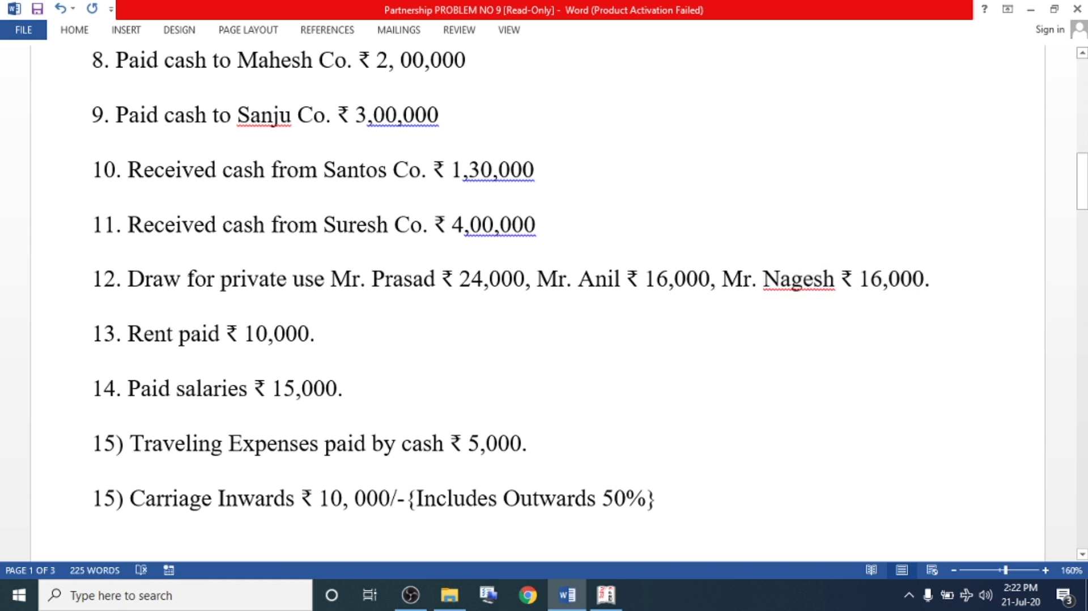
# Start a payment voucher in Tally.ERP 9 and create the debit ledger Prasad Drawings under Capital Account
pyautogui.click(605, 595)
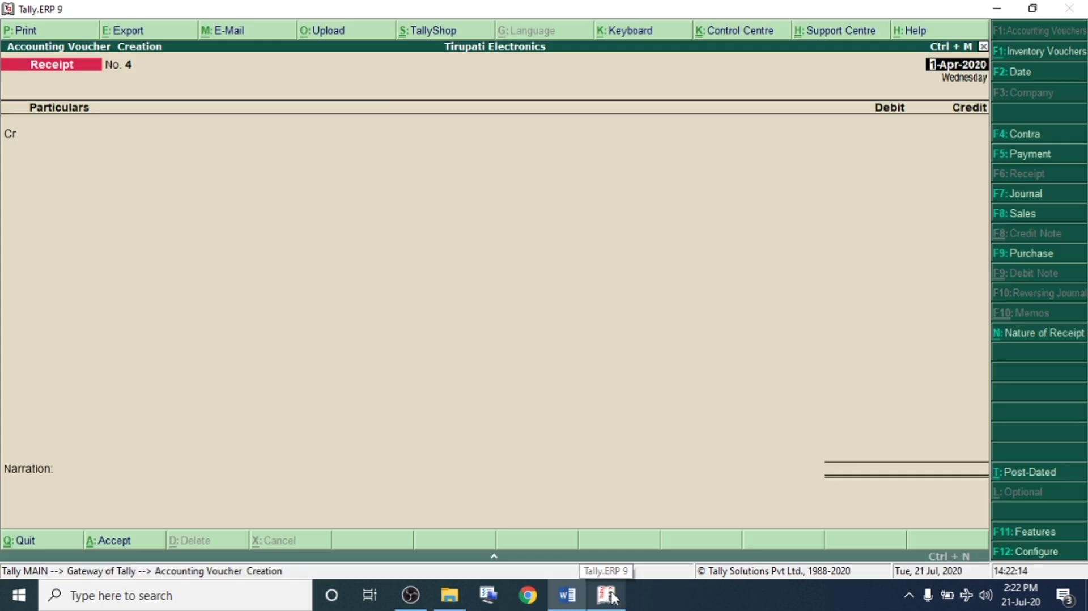
pyautogui.click(1020, 154)
pyautogui.click(104, 136)
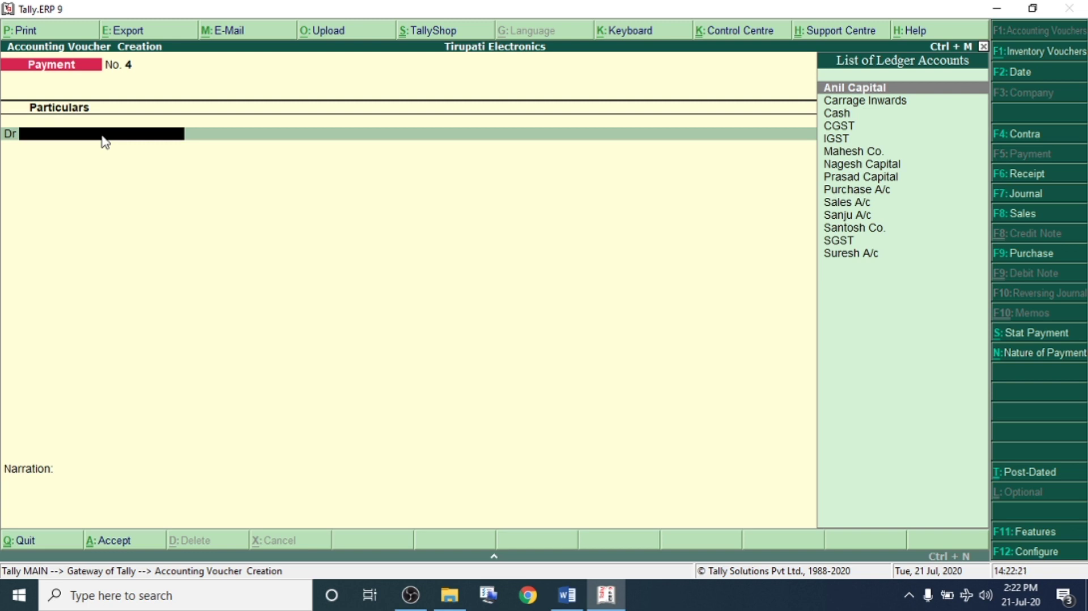
pyautogui.hotkey('alt', 'c')
pyautogui.write('Prasad')
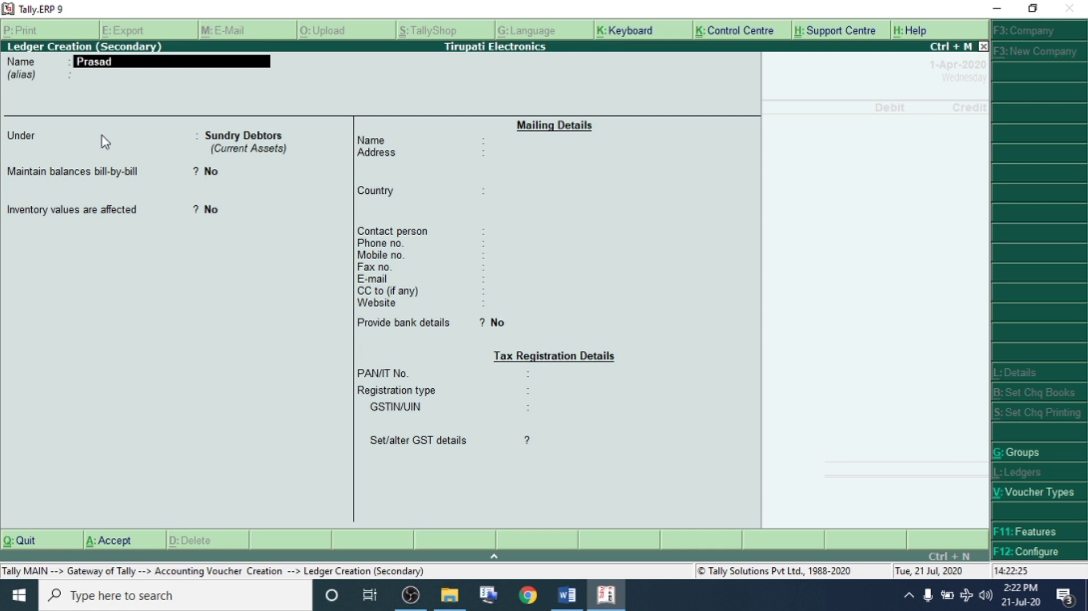
pyautogui.write(' Drawings')
pyautogui.press('Return')
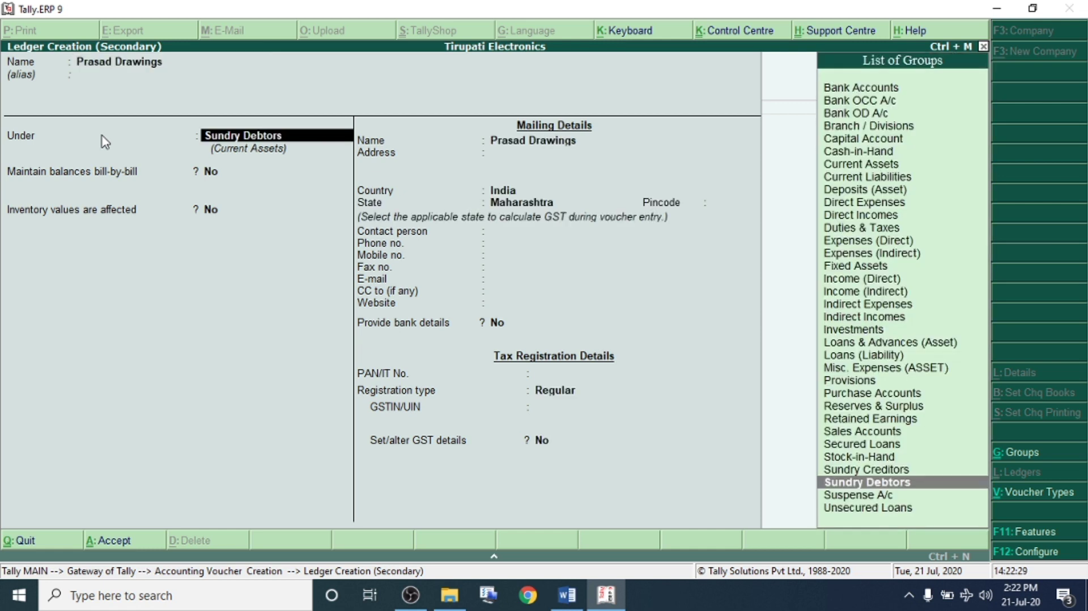
pyautogui.write('Cap')
pyautogui.press('Return')
pyautogui.hotkey('ctrl', 'a')
pyautogui.press('Return')
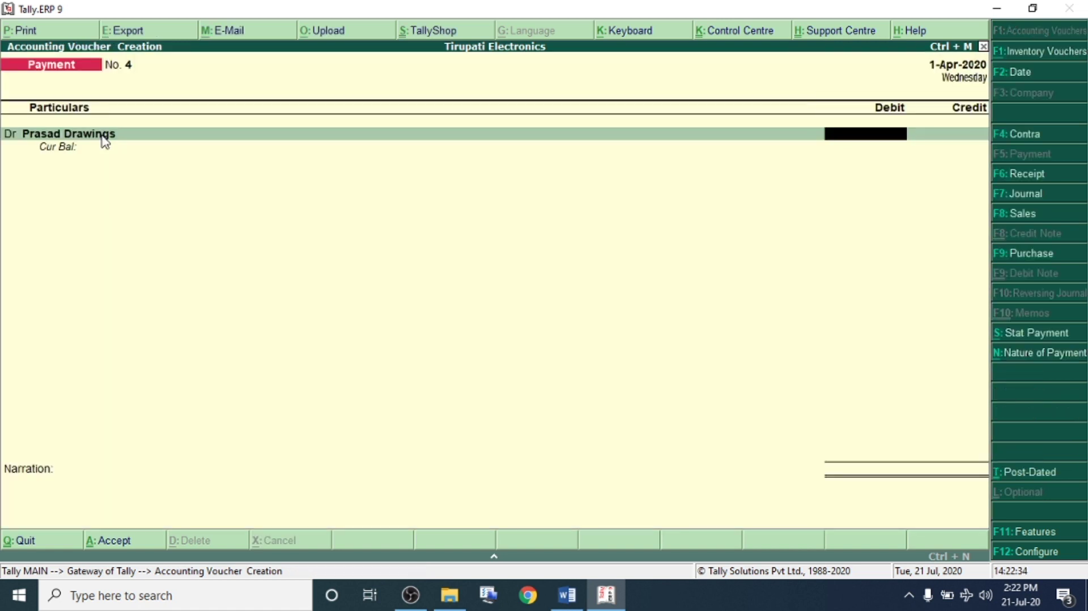
# Debit Prasad Drawings with 24,000 and add a second debit line to the payment voucher
pyautogui.write('24000')
pyautogui.press('Return')
pyautogui.write('d')
pyautogui.press('Return')
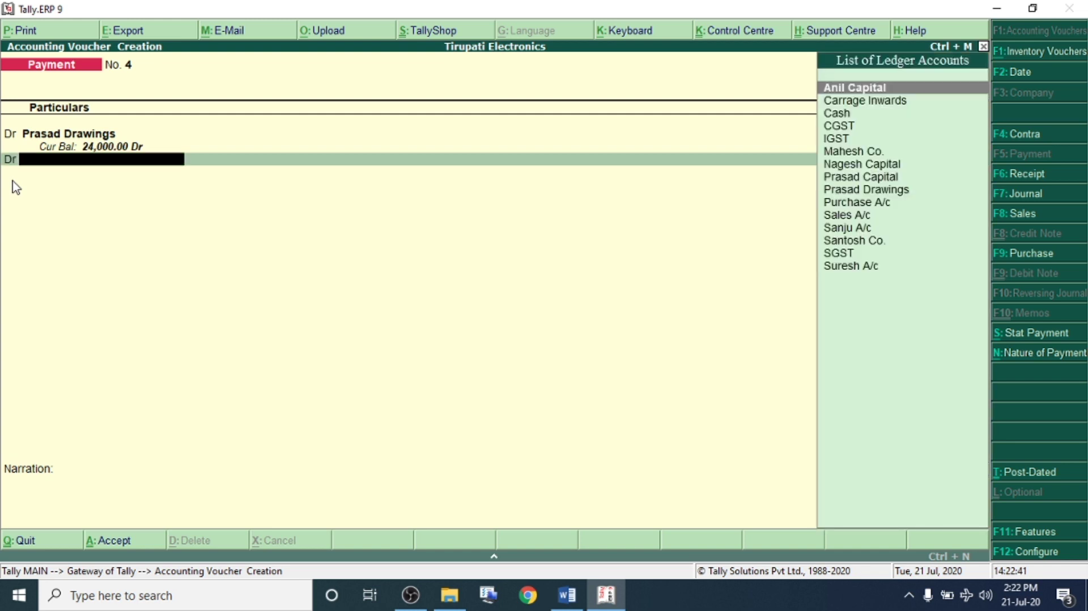
# Create the ledger Anils Drawings under Capital Account from the payment voucher's second debit line
pyautogui.hotkey('alt', 'c')
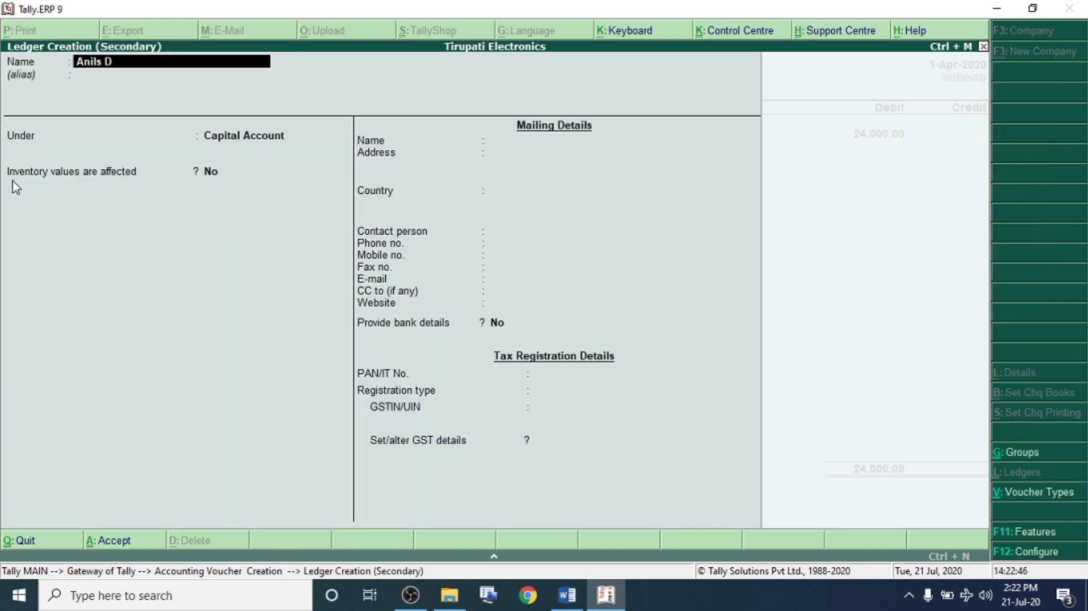
pyautogui.write('Anils Drawings')
pyautogui.press('Return')
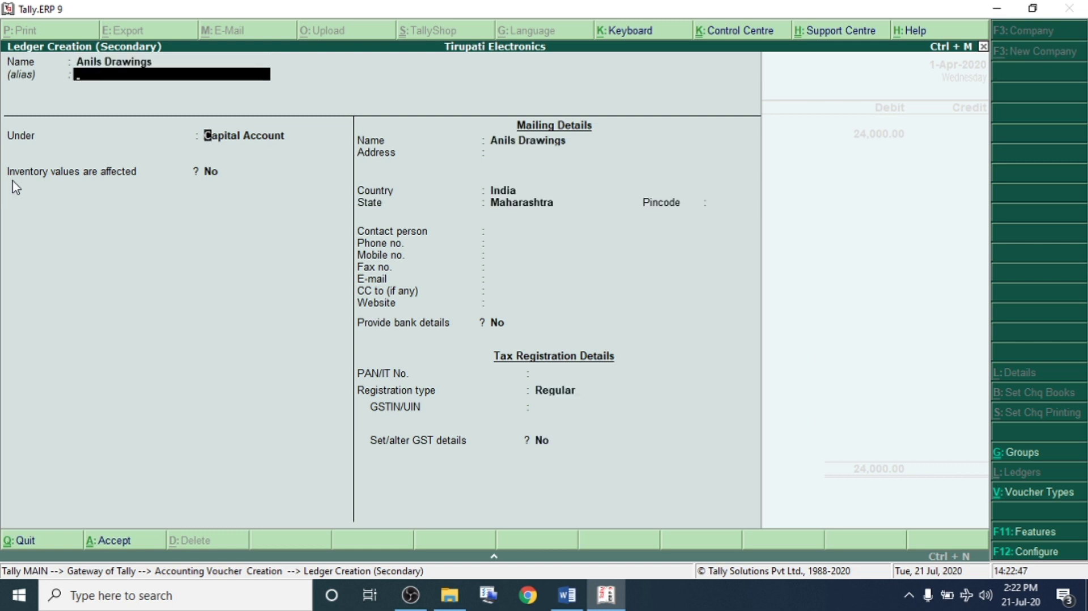
pyautogui.press('Return')
pyautogui.press('Return')
pyautogui.press('Return')
pyautogui.press('Return')
pyautogui.press('Return')
pyautogui.press('Return')
pyautogui.press('Return')
pyautogui.press('Return')
pyautogui.press('Return')
pyautogui.press('Return')
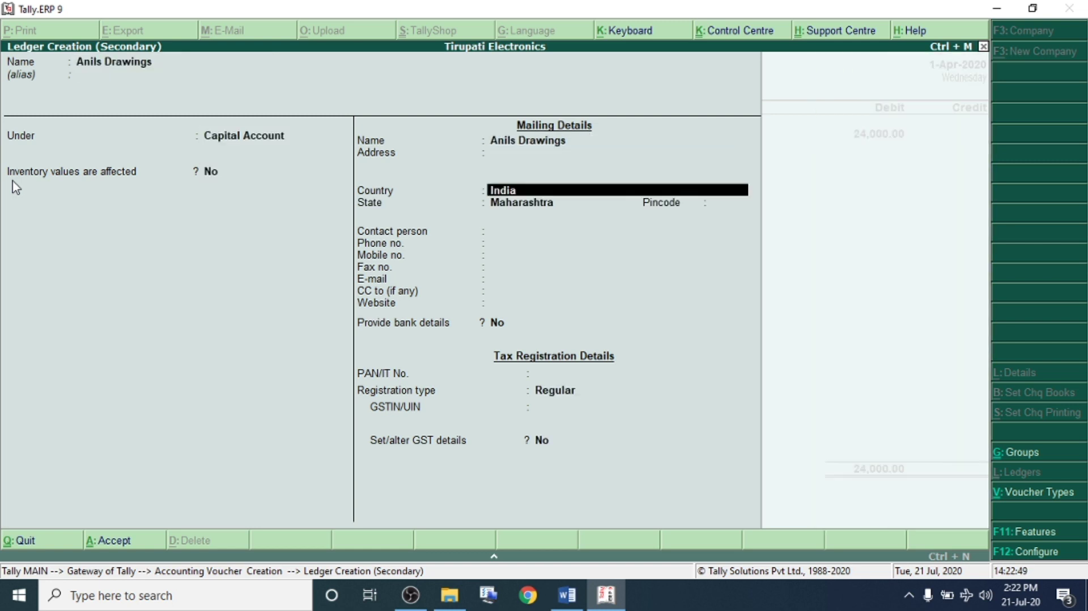
pyautogui.press('Return')
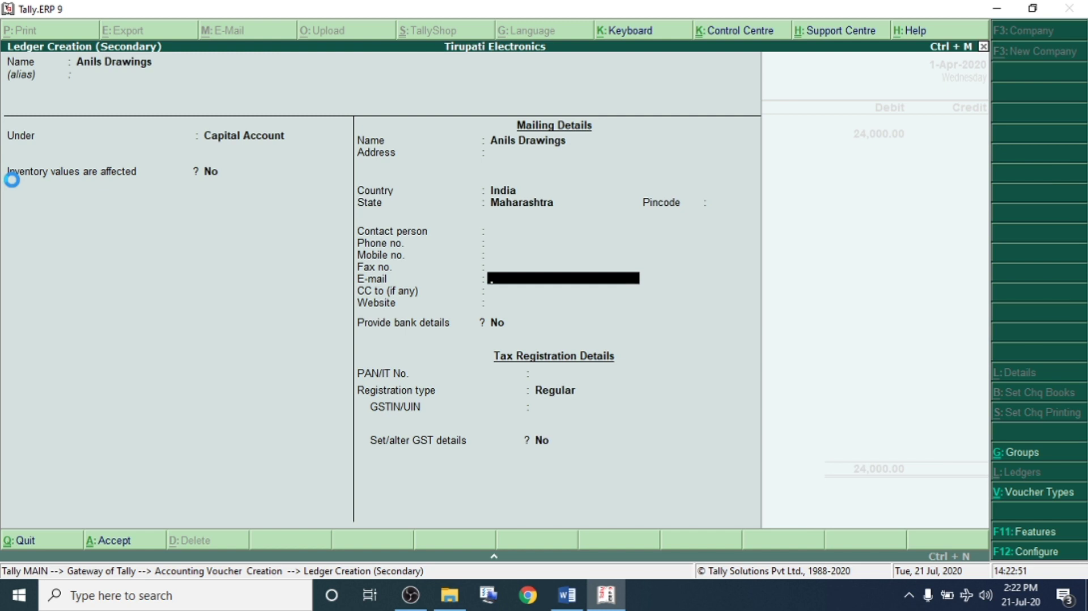
pyautogui.hotkey('ctrl', 'a')
# Debit Anils Drawings with 16,000 and add a third debit line to the payment voucher
pyautogui.write('16000')
pyautogui.press('Return')
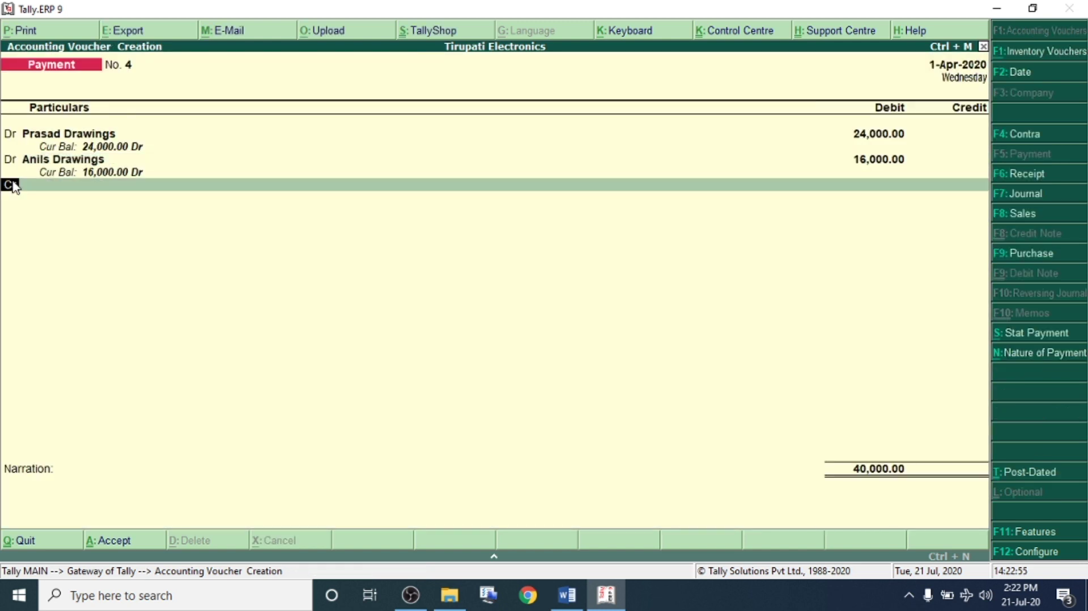
pyautogui.write('d')
pyautogui.press('Return')
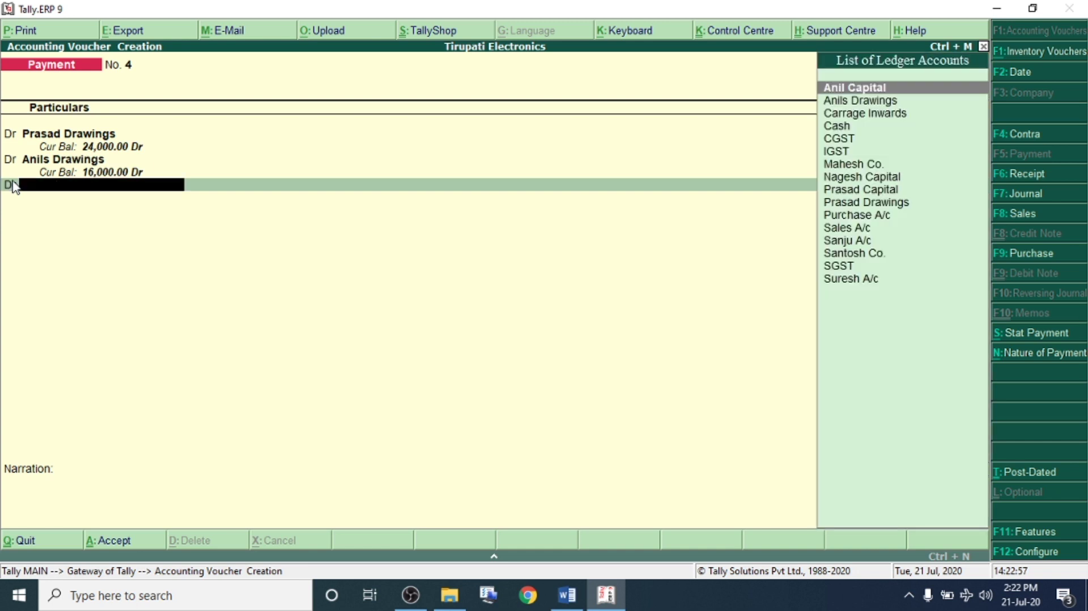
# Create the ledger Nagesh Drawings under Capital Account and debit it with 16,000
pyautogui.hotkey('alt', 'c')
pyautogui.write('Nagesh Drawings')
pyautogui.press('Return')
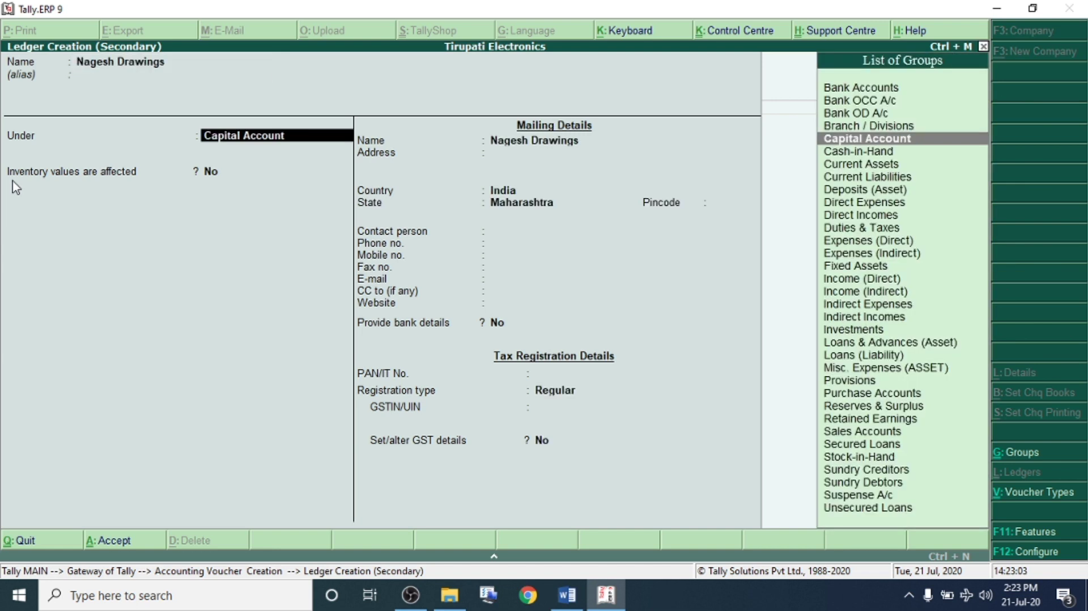
pyautogui.hotkey('ctrl', 'a')
pyautogui.write('16000')
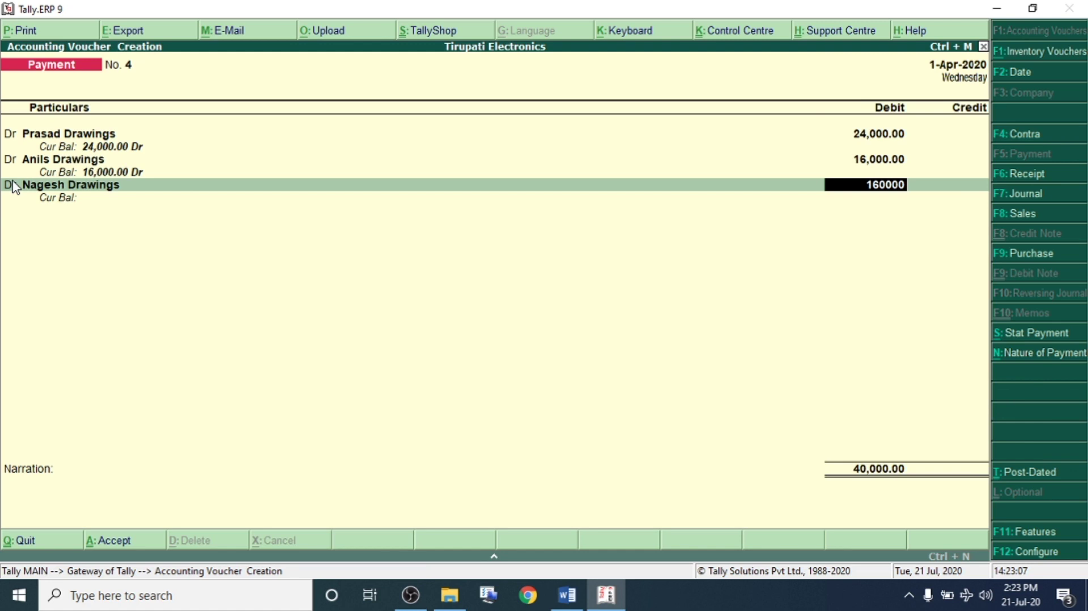
pyautogui.press('Return')
# Credit Cash with 56,000 and save the partners' drawings payment voucher without a narration
pyautogui.press('Return')
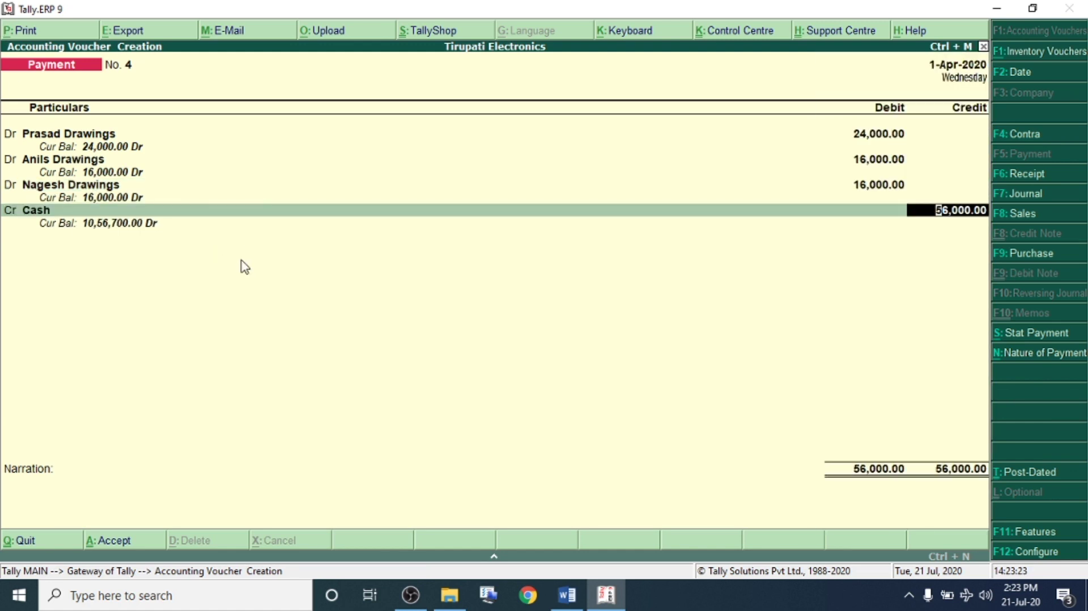
pyautogui.press('Return')
pyautogui.press('Return')
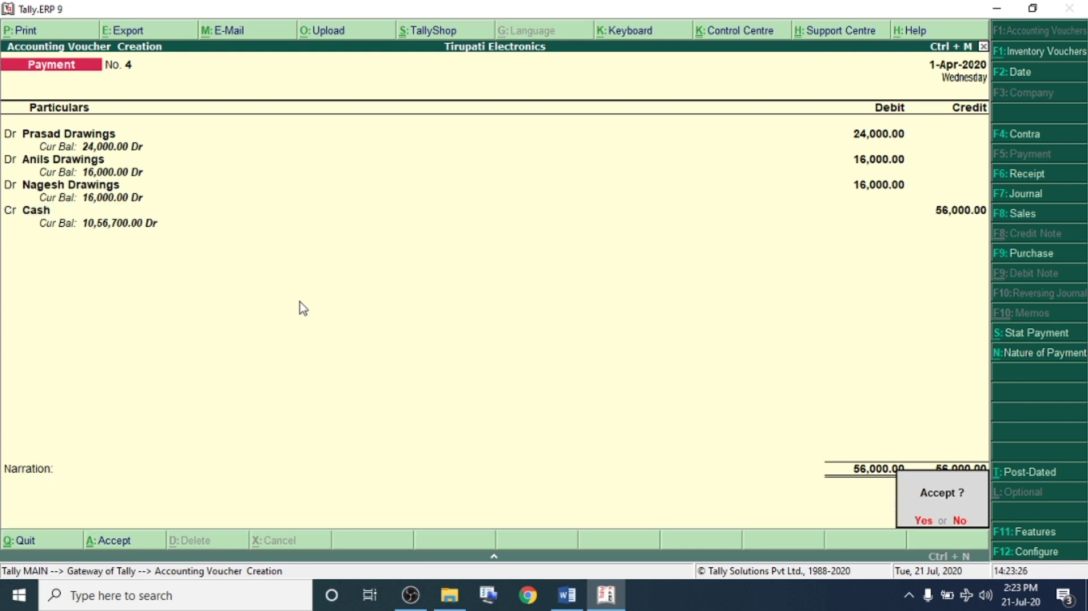
pyautogui.press('Return')
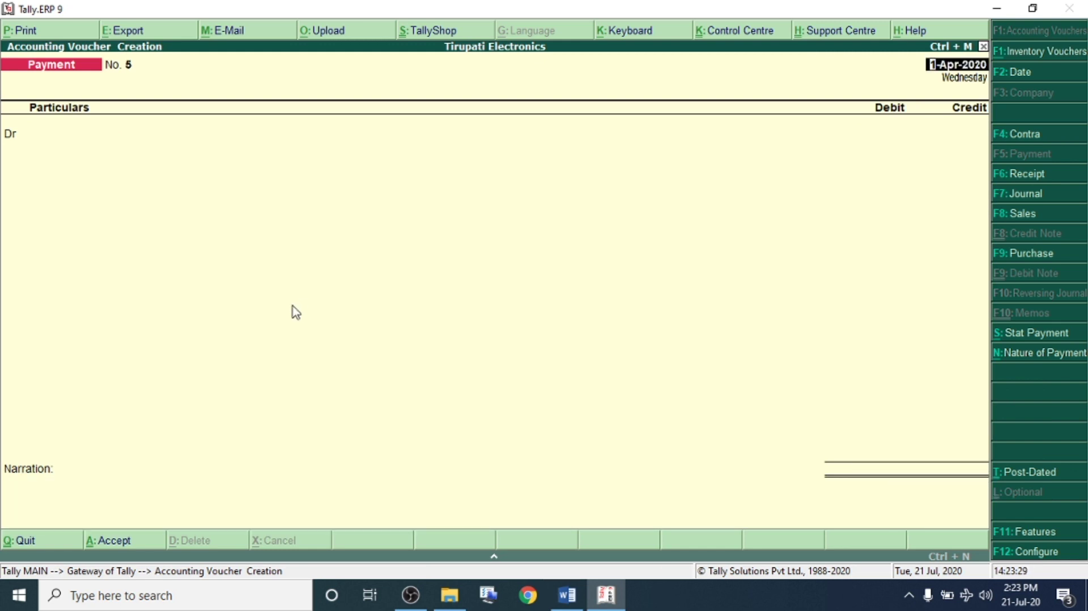
# Switch to the Word problem document and examine transaction 13 for the rent paid
pyautogui.click(558, 599)
pyautogui.scroll(-1, 227, 306)
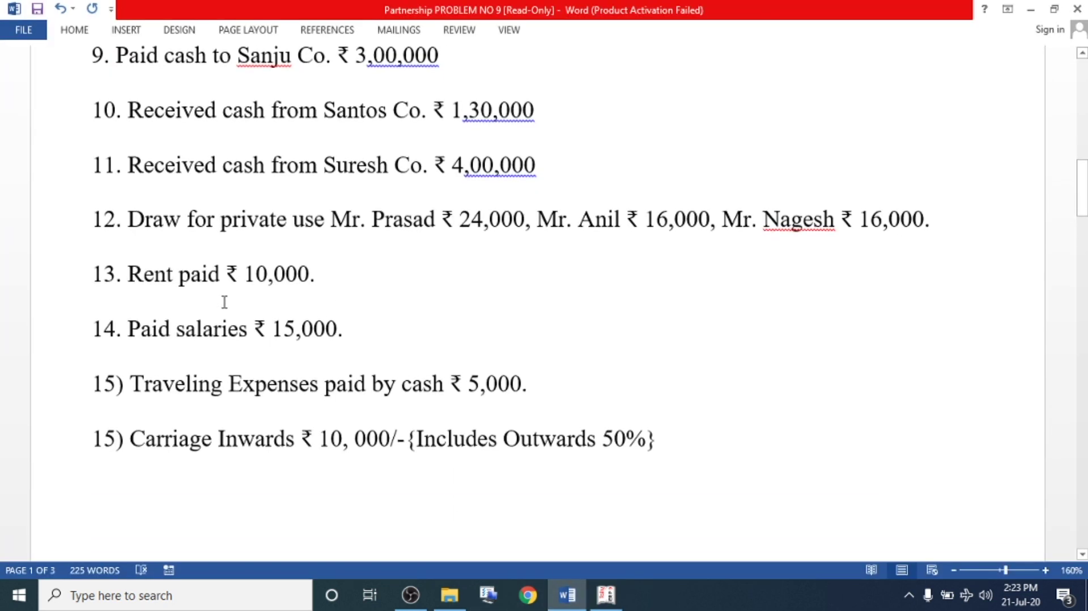
pyautogui.moveTo(135, 268); pyautogui.dragTo(332, 276)
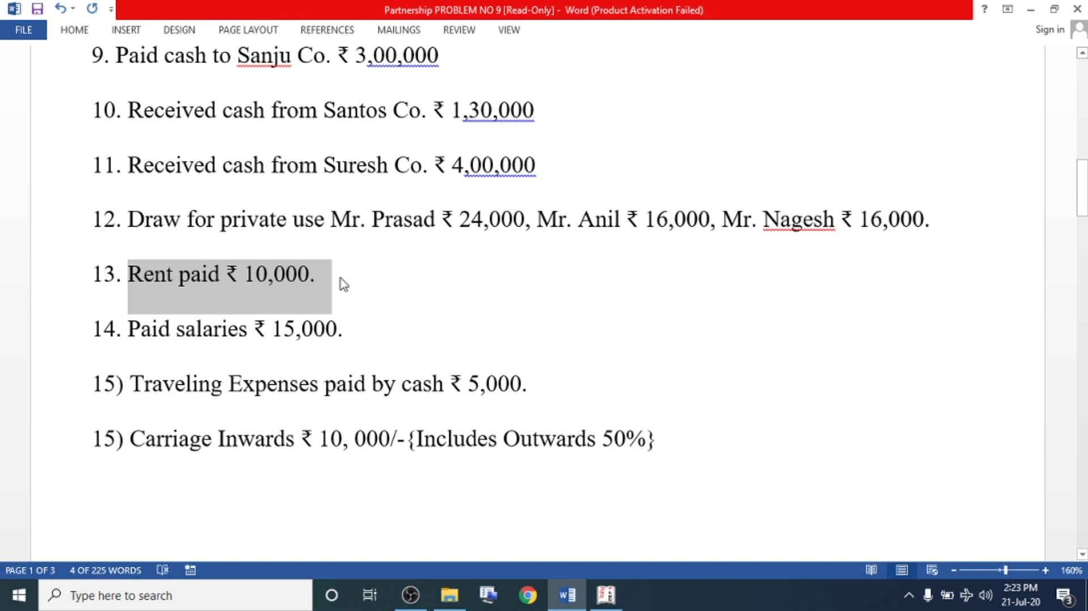
pyautogui.click(294, 273)
pyautogui.moveTo(130, 274); pyautogui.dragTo(376, 277)
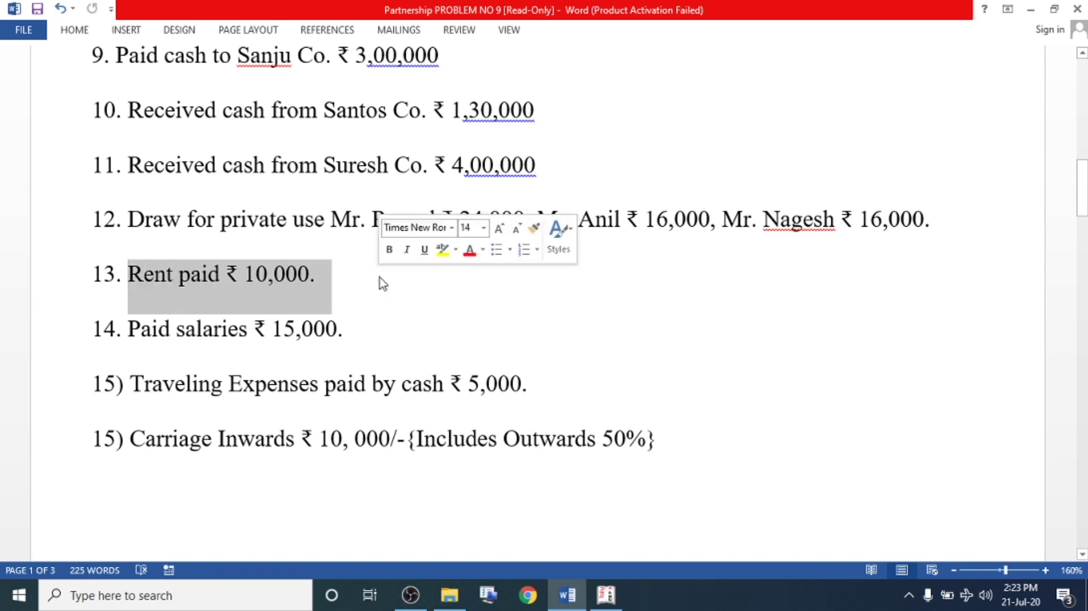
# Return to Tally.ERP 9 and create the debit ledger Rent A/c under Indirect Expenses for the new payment voucher
pyautogui.hotkey('alt', 'Tab')
pyautogui.press('Return')
pyautogui.hotkey('alt', 'c')
pyautogui.write('Renta')
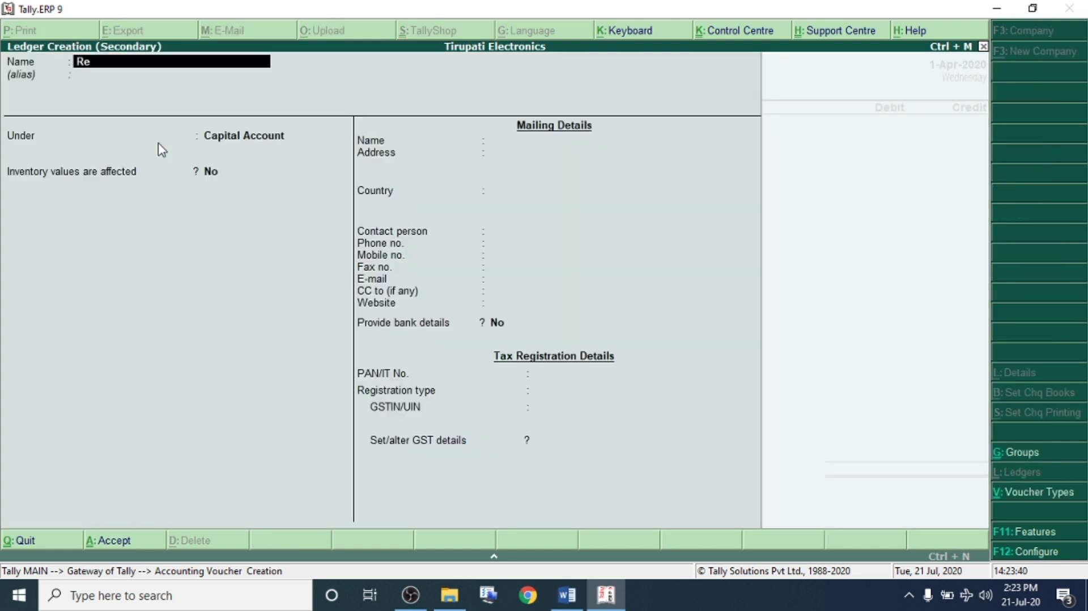
pyautogui.press('BackSpace')
pyautogui.write('A/c')
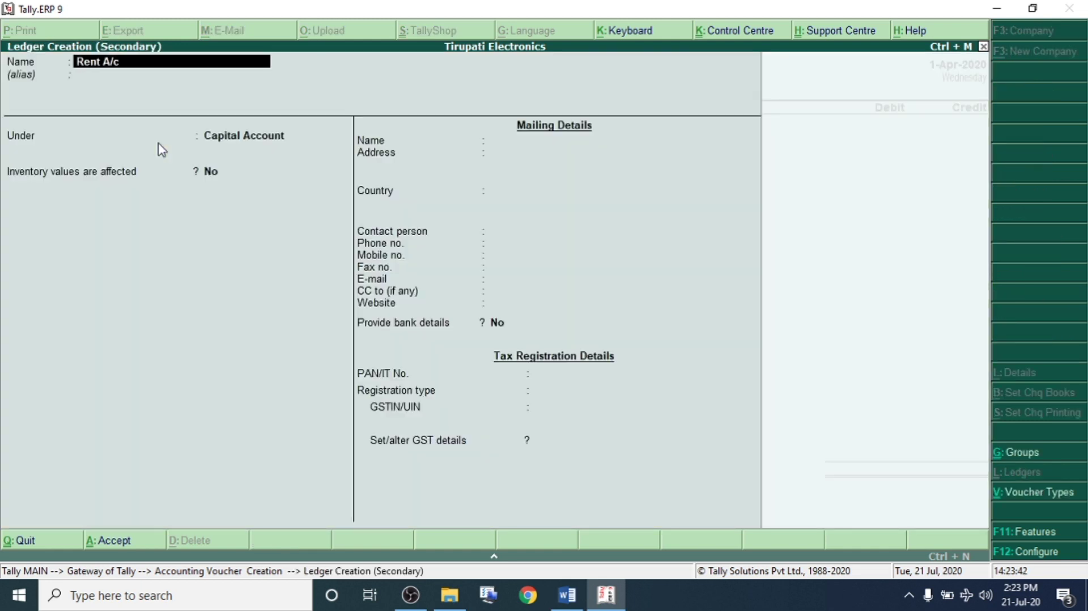
pyautogui.press('Return')
pyautogui.press('Return')
pyautogui.write('Ind')
pyautogui.press('Down')
pyautogui.press('Up')
pyautogui.press('Return')
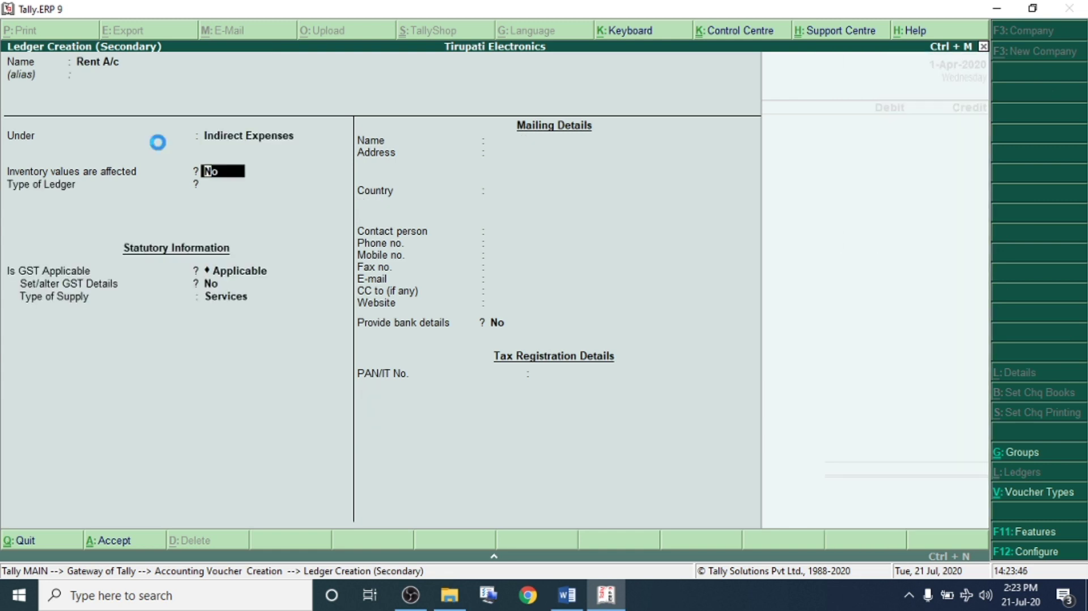
pyautogui.hotkey('ctrl', 'a')
# Debit Rent A/c with 10,000, credit Cash with the same amount and save the payment voucher
pyautogui.write('10000')
pyautogui.press('Return')
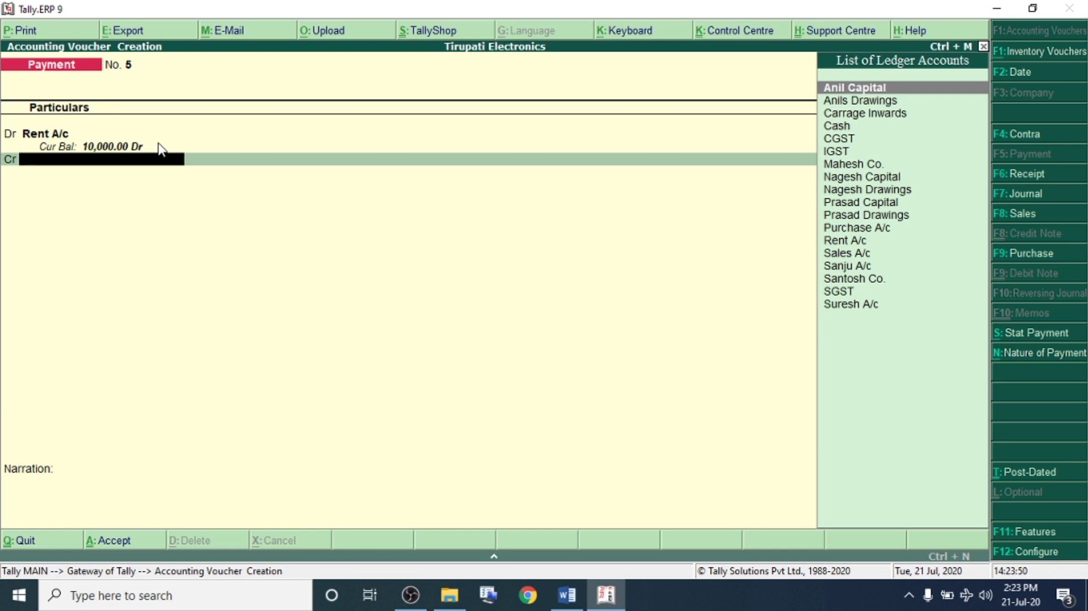
pyautogui.write('Cas')
pyautogui.press('Return')
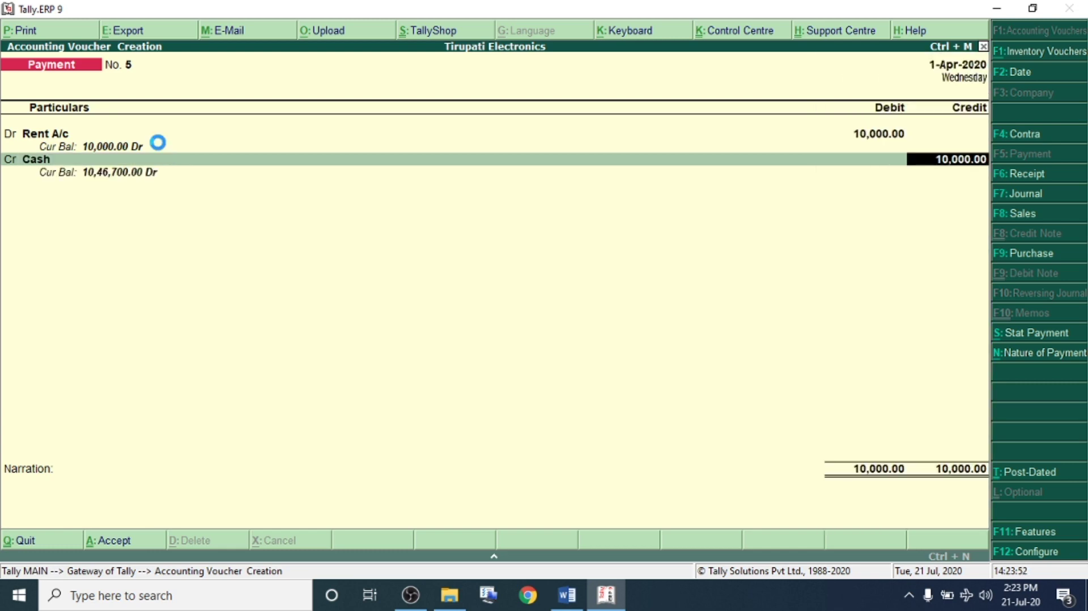
pyautogui.hotkey('ctrl', 'a')
# Switch to the Word problem document and examine transaction 14 for the salaries paid
pyautogui.hotkey('alt', 'Tab')
pyautogui.tripleClick(139, 225)
pyautogui.click(171, 211)
pyautogui.moveTo(92, 211); pyautogui.dragTo(408, 221)
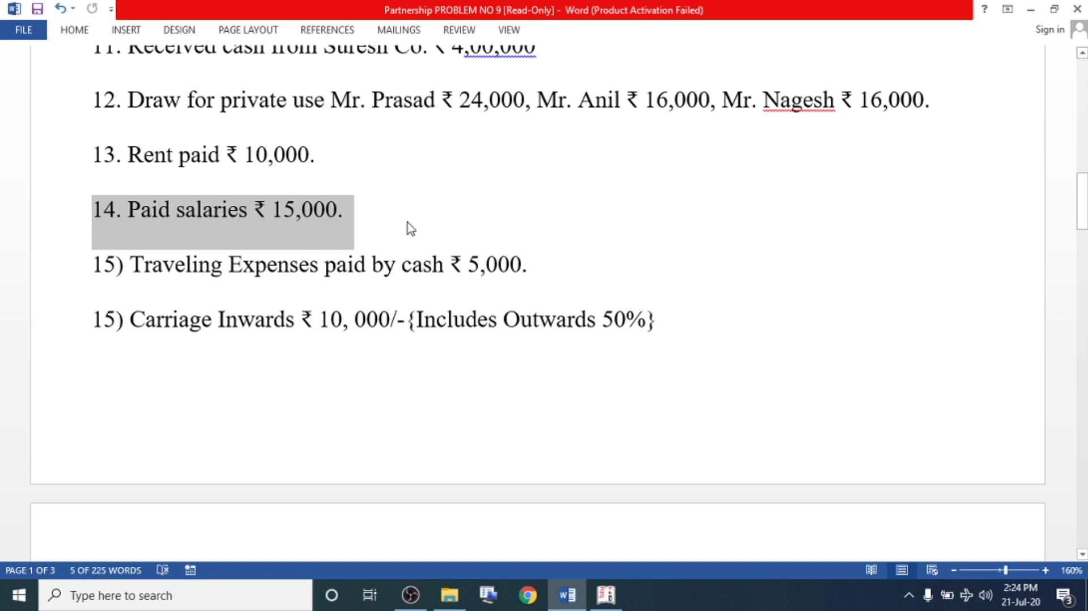
# Return to Tally.ERP 9 and create the debit ledger Salary A/c under Indirect Expenses for the new payment voucher
pyautogui.hotkey('alt', 'Tab')
pyautogui.click(59, 143)
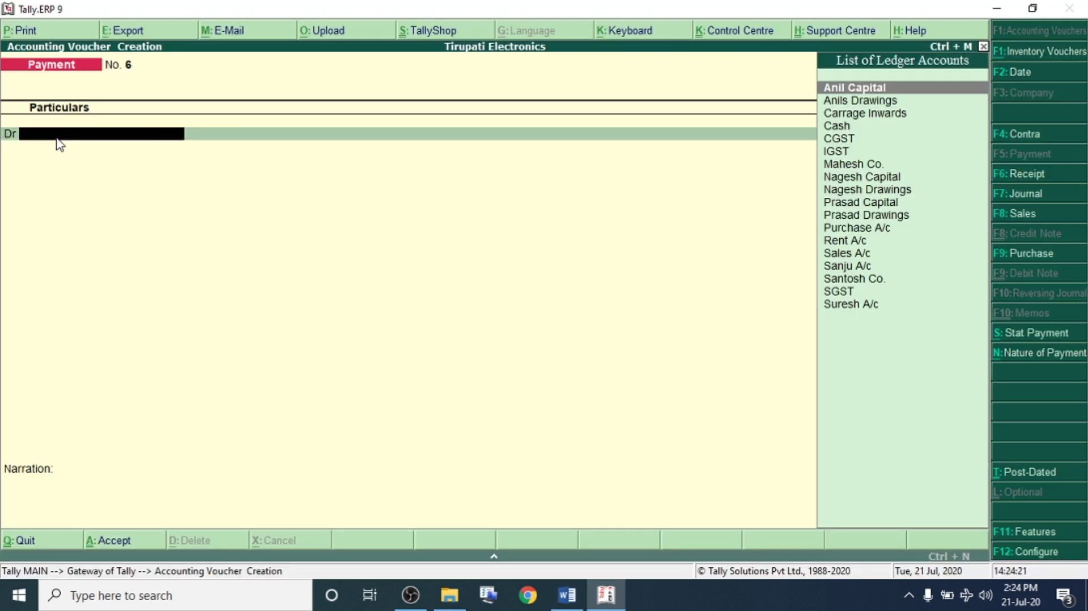
pyautogui.hotkey('alt', 'c')
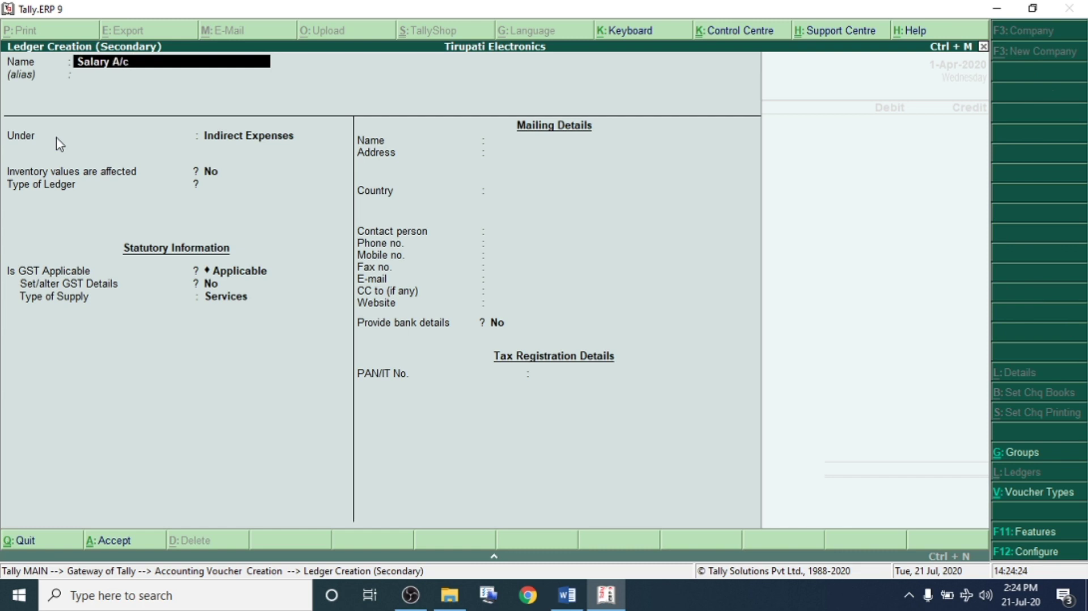
pyautogui.write('Salary A/c')
pyautogui.press('Return')
pyautogui.press('Return')
pyautogui.hotkey('ctrl', 'a')
# Debit Salary A/c with 15,000 in the payment voucher
pyautogui.write('1,50,000')
pyautogui.press('Return')
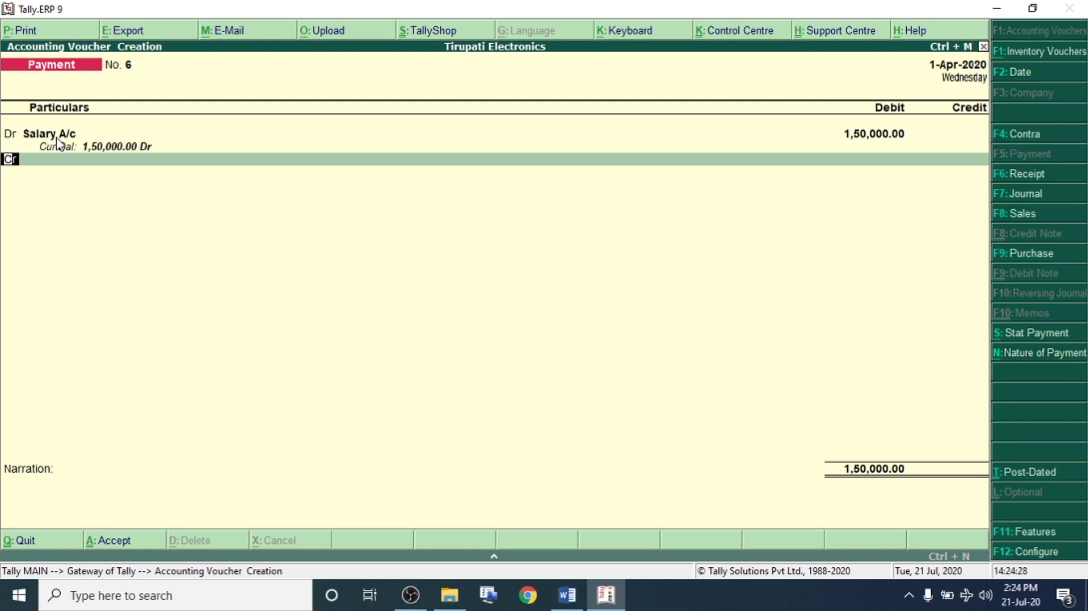
pyautogui.press('BackSpace')
pyautogui.press('BackSpace')
pyautogui.press('Return')
pyautogui.write('15000')
pyautogui.press('Return')
# Credit Cash with 15,000 and save the salary payment voucher without a narration
pyautogui.write('Cas')
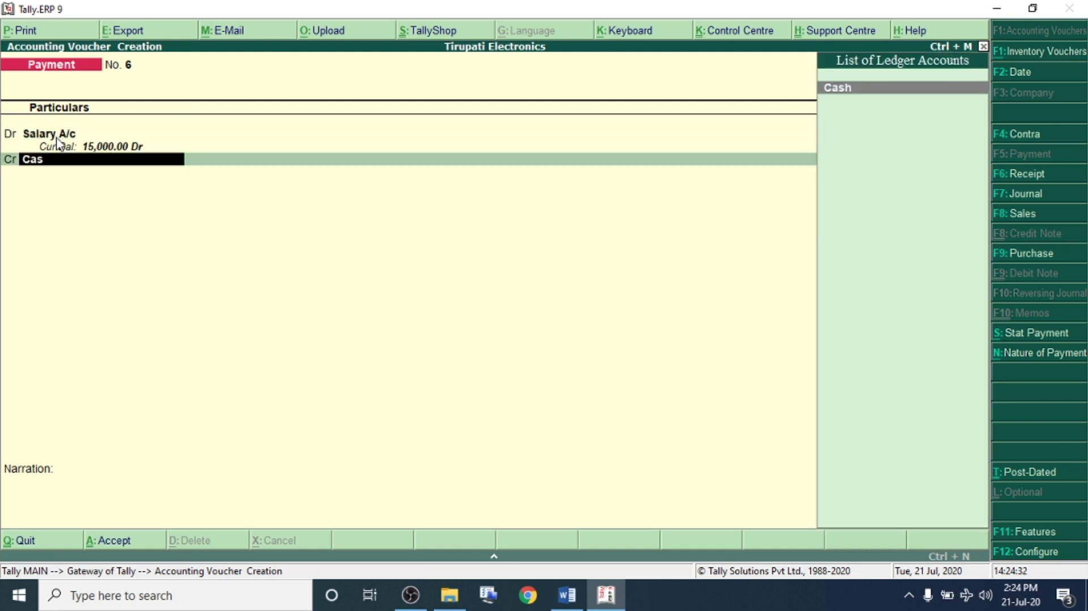
pyautogui.press('Return')
pyautogui.press('Return')
pyautogui.press('Return')
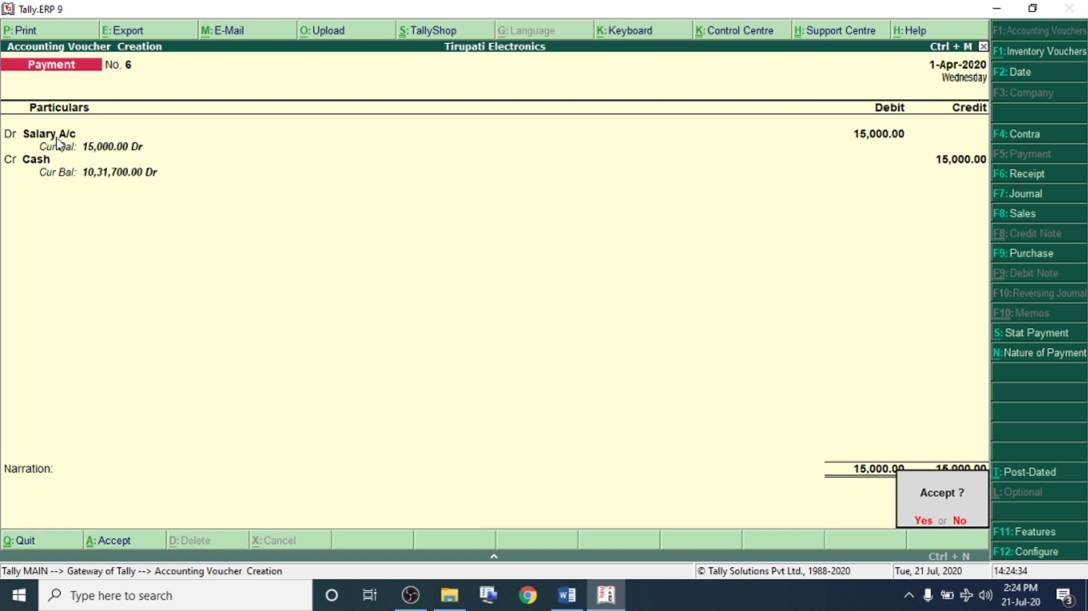
pyautogui.press('Return')
# Switch to the Word problem document and examine transaction 15 for the traveling expenses paid by cash
pyautogui.hotkey('alt', 'Tab')
pyautogui.click(209, 280)
pyautogui.moveTo(107, 270); pyautogui.dragTo(554, 270)
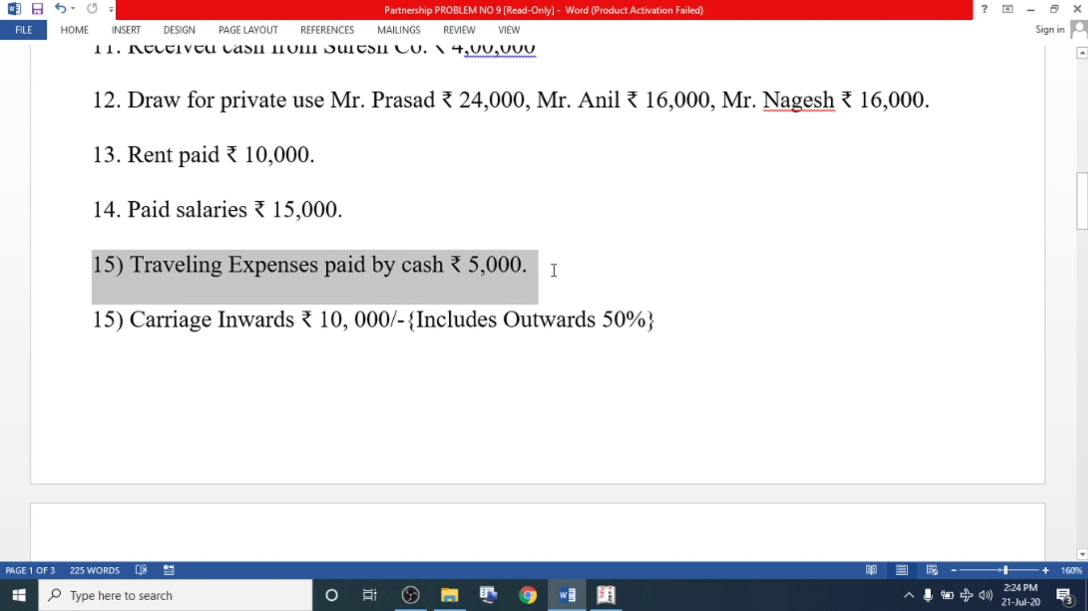
# Return to Tally.ERP 9 and create the debit ledger Traveling Expesnes under Indirect Expenses for the new payment voucher
pyautogui.hotkey('alt', 'Tab')
pyautogui.click(53, 136)
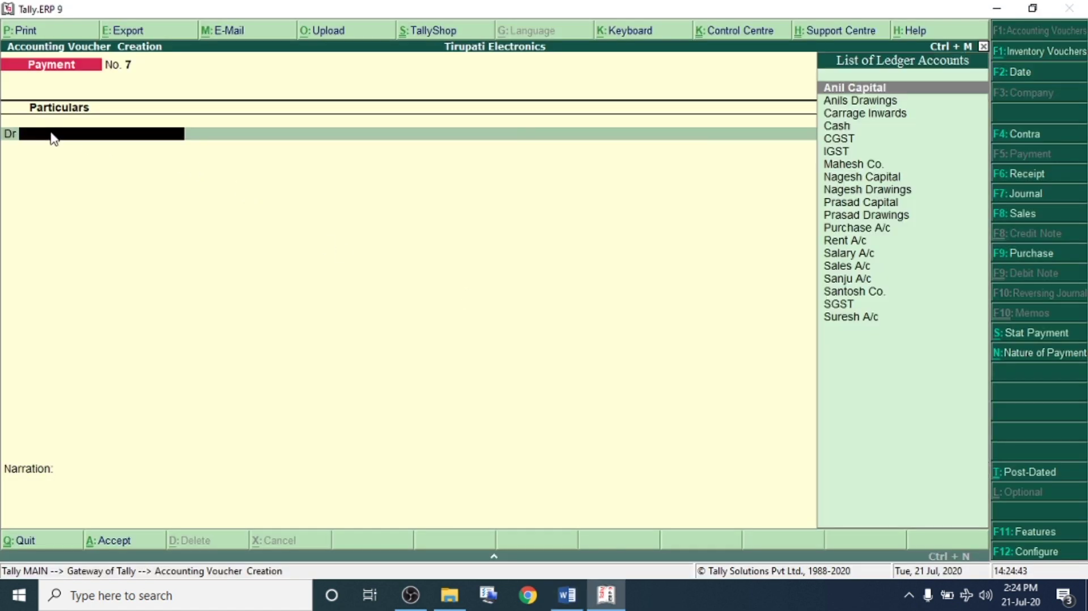
pyautogui.hotkey('alt', 'c')
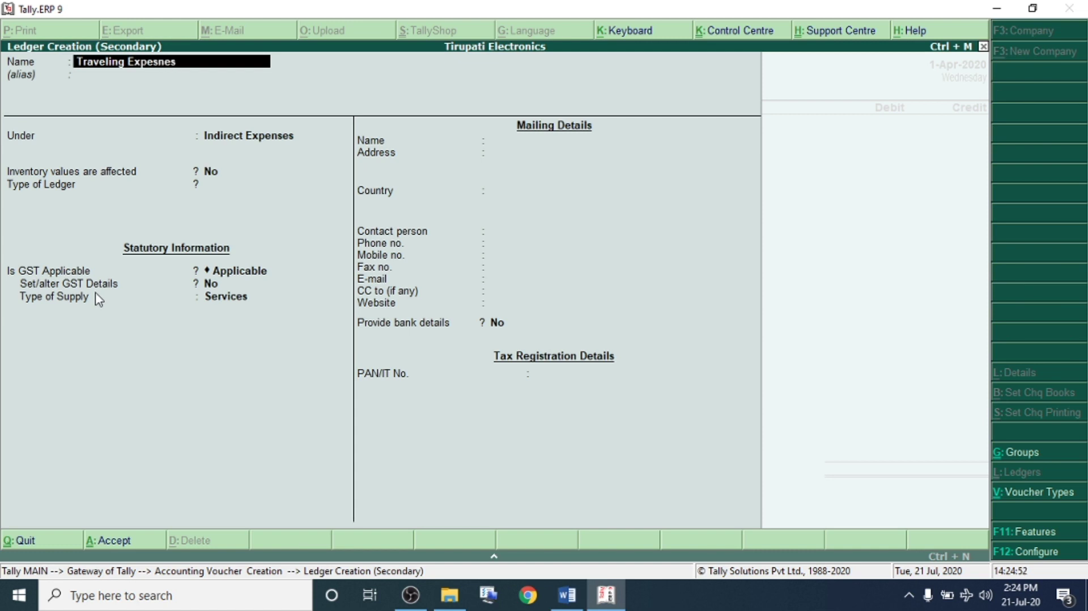
pyautogui.press('Return')
pyautogui.press('Return')
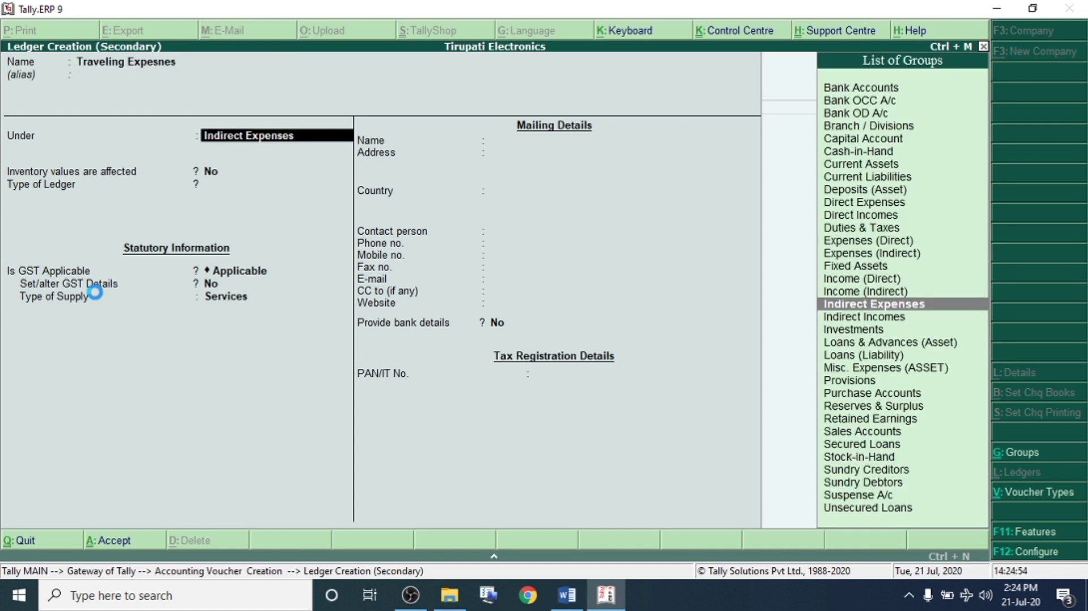
pyautogui.hotkey('ctrl', 'a')
# Debit the traveling expenses ledger with 5,000, credit Cash with the same amount and save the payment voucher
pyautogui.write('5000')
pyautogui.press('Return')
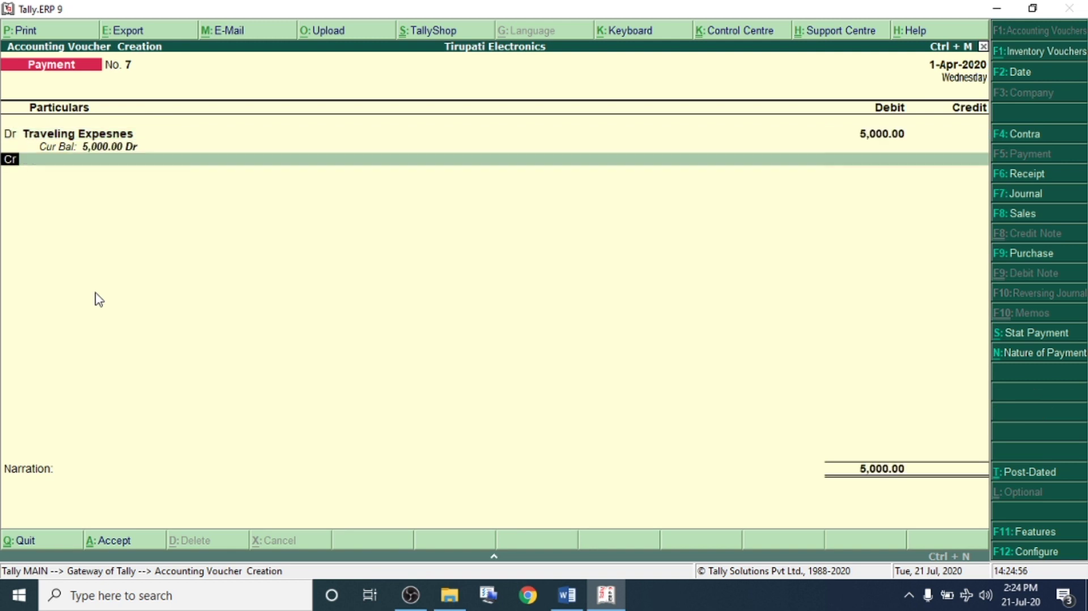
pyautogui.write('Cas')
pyautogui.press('Return')
pyautogui.press('Return')
pyautogui.press('Return')
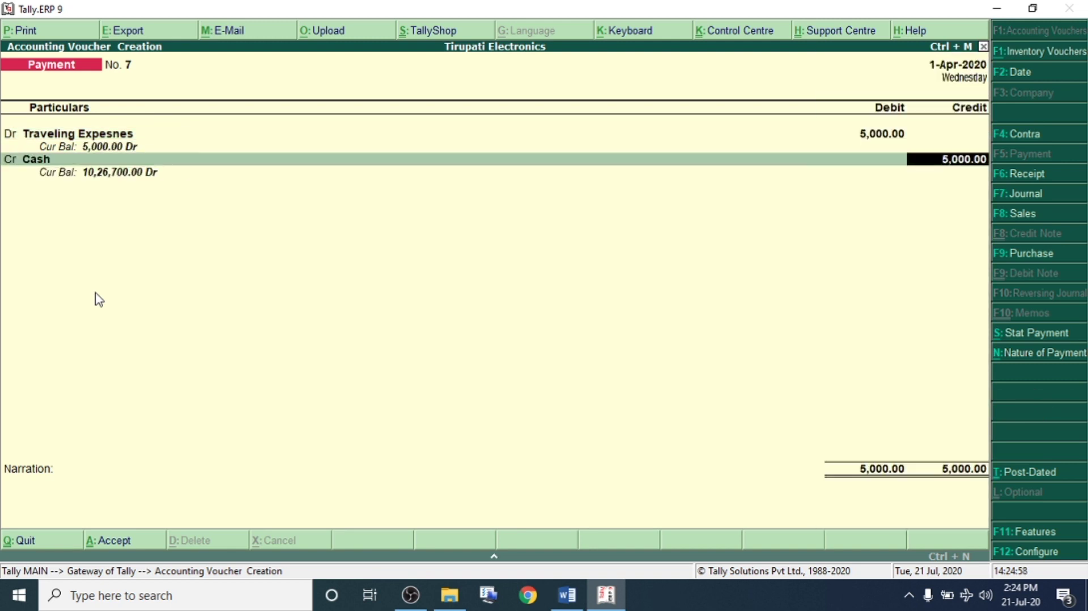
# Switch to the Word problem document and examine the last transaction for the carriage inwards amount and its outwards share
pyautogui.hotkey('alt', 'Tab')
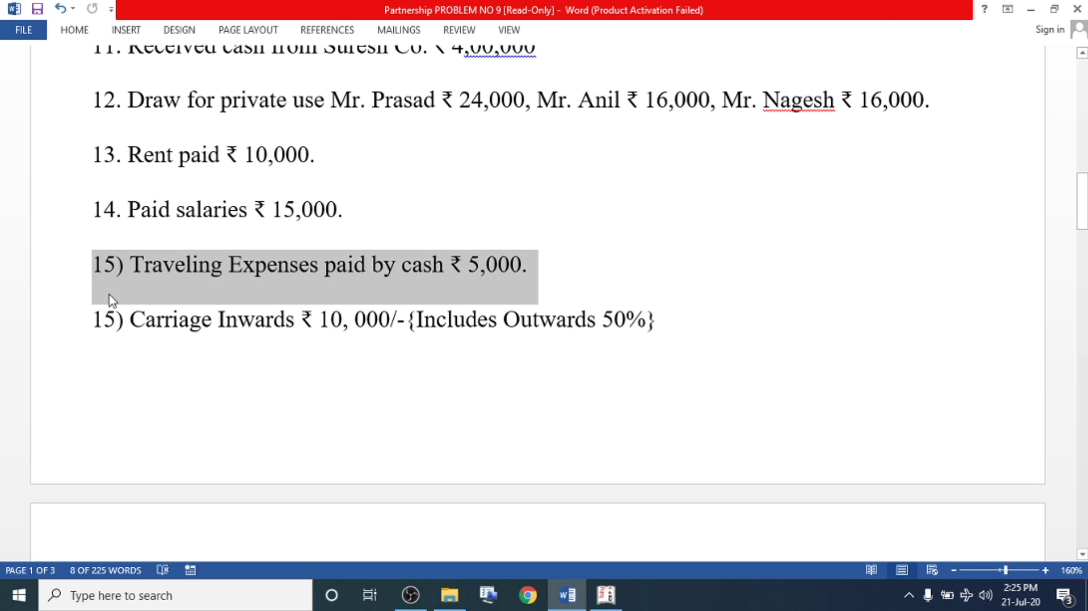
pyautogui.scroll(-2, 245, 279)
pyautogui.click(243, 265)
pyautogui.moveTo(111, 201); pyautogui.dragTo(709, 209)
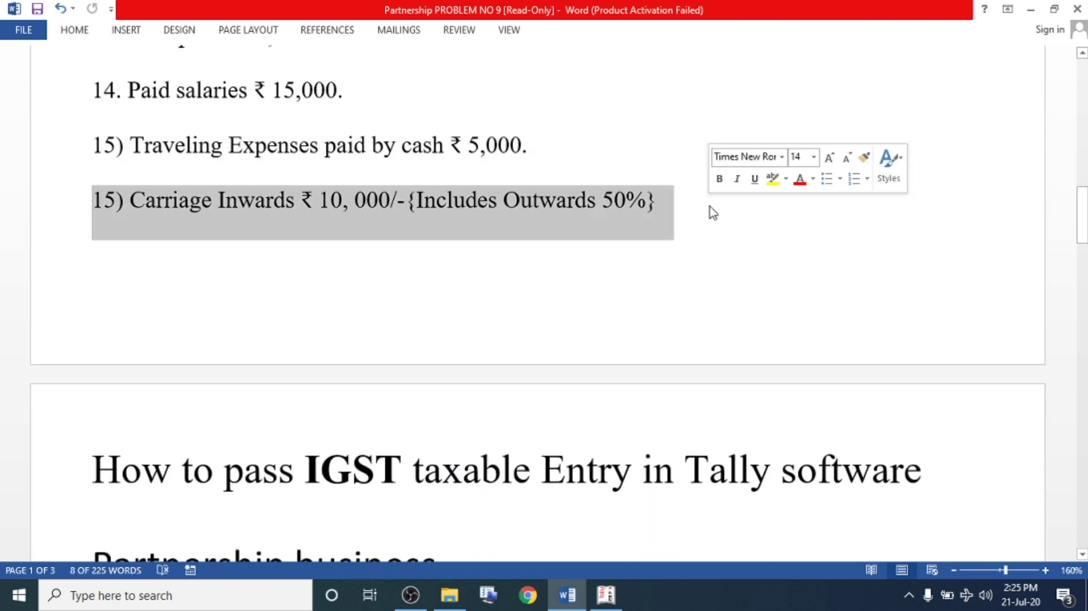
pyautogui.click(190, 202)
pyautogui.moveTo(129, 202); pyautogui.dragTo(295, 202)
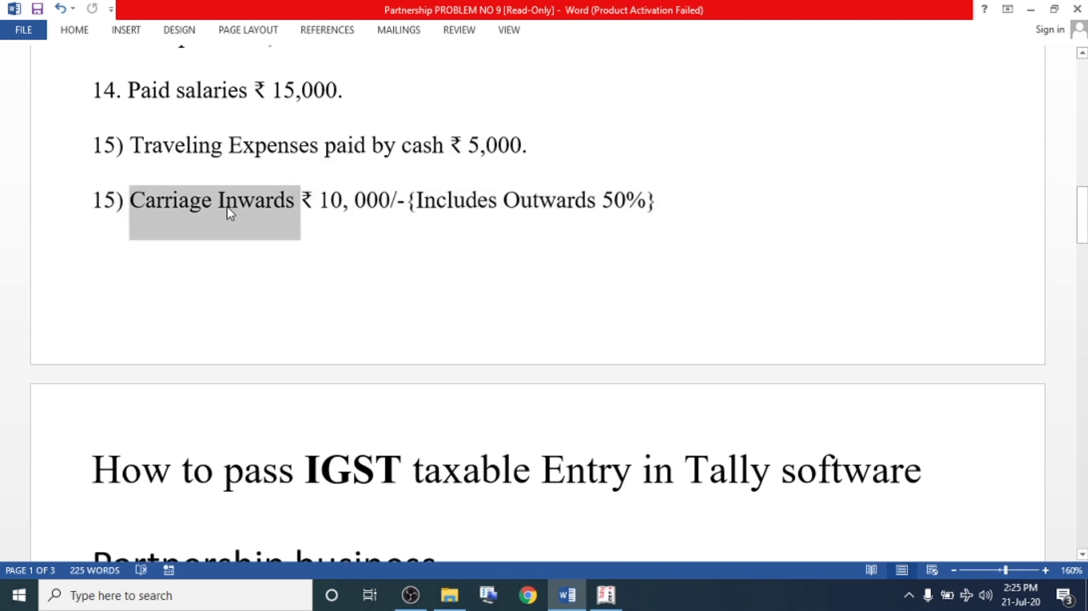
pyautogui.press('Left')
pyautogui.moveTo(148, 198); pyautogui.dragTo(273, 204)
pyautogui.click(447, 210)
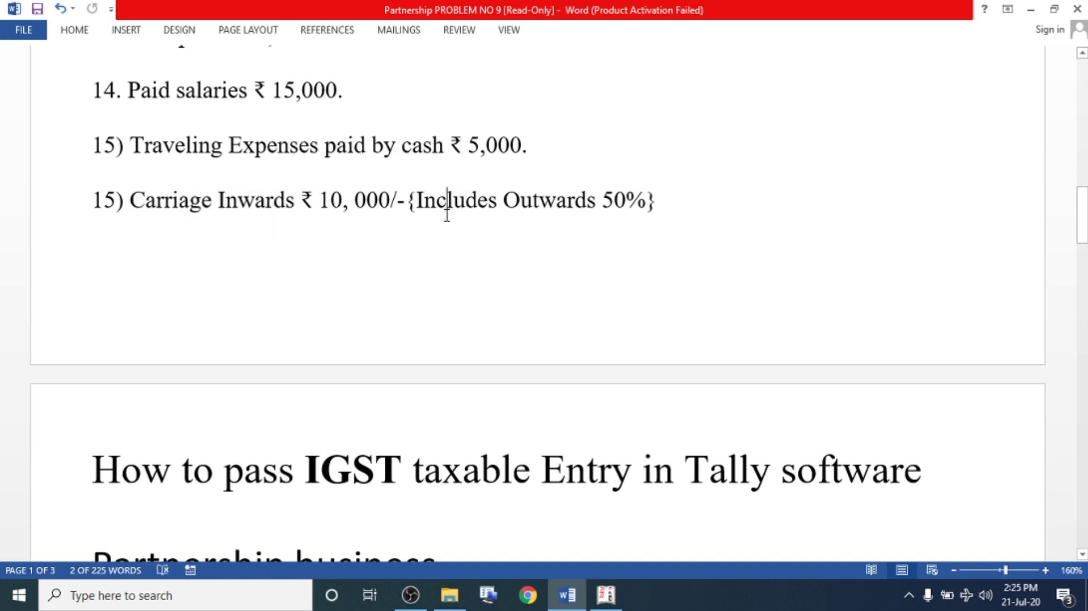
# Reread the full carriage inwards transaction line in the problem document, including its note on the outwards portion
pyautogui.moveTo(418, 204); pyautogui.dragTo(583, 209)
pyautogui.moveTo(129, 203); pyautogui.dragTo(670, 213)
pyautogui.click(308, 279)
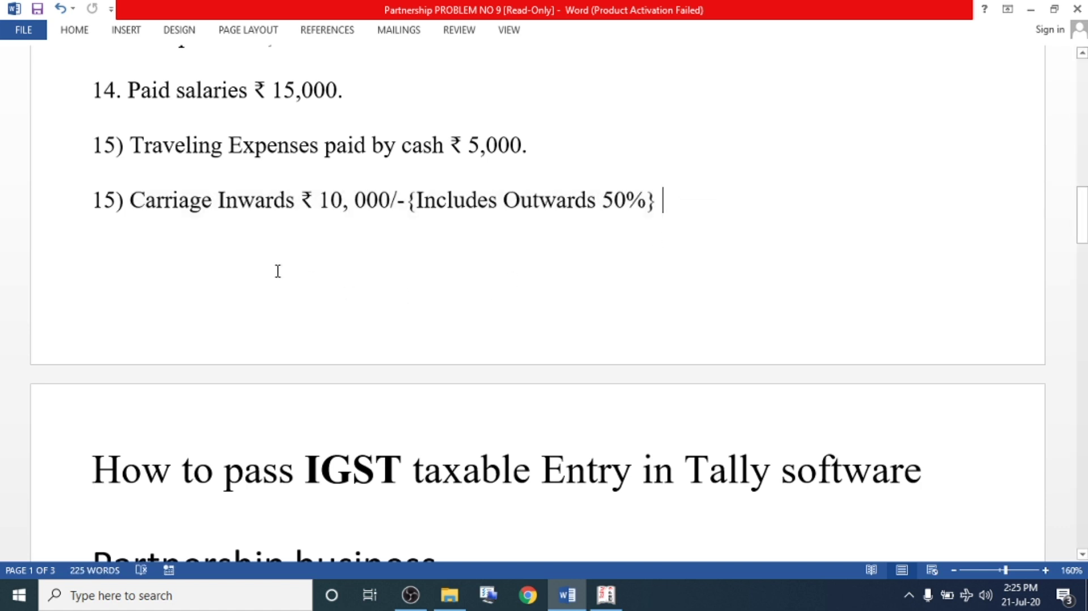
# Return to Tally.ERP 9 and debit the Carrage Inwards ledger with 5,000 in the new payment voucher
pyautogui.hotkey('alt', 'Tab')
pyautogui.click(70, 138)
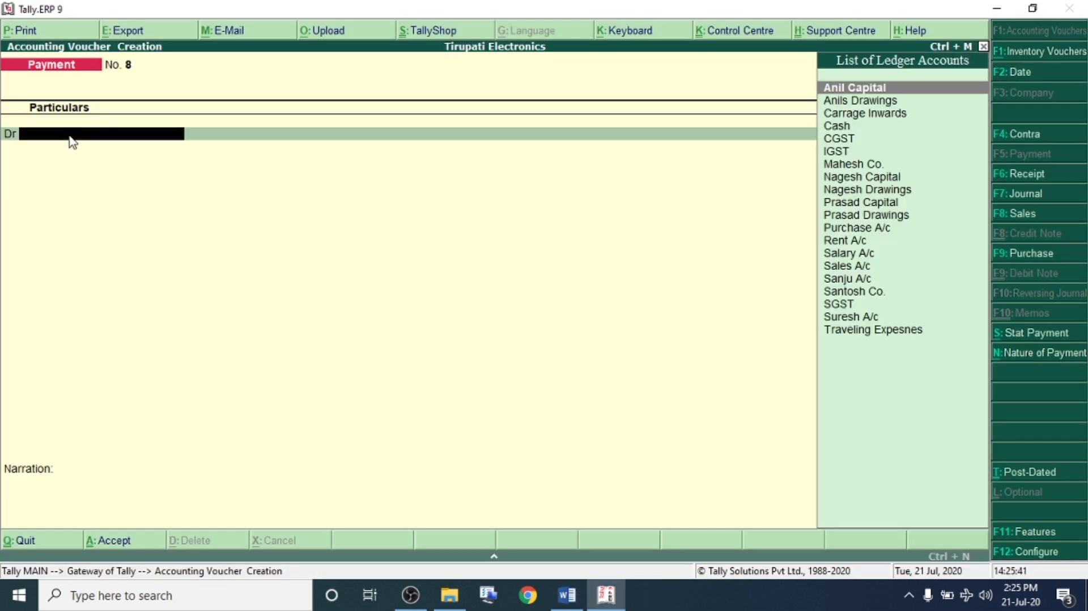
pyautogui.write('Car')
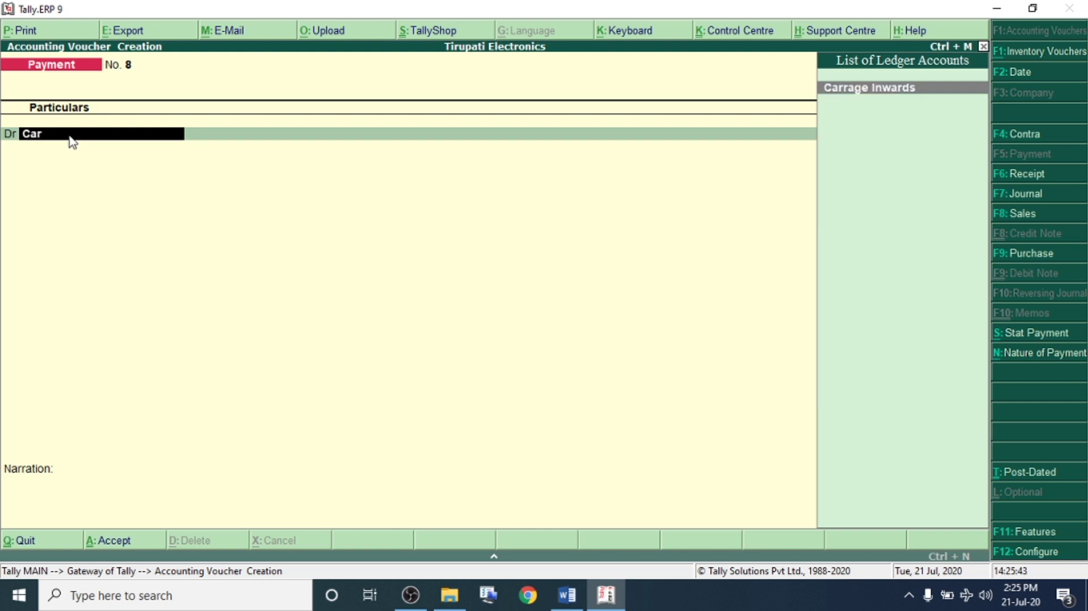
pyautogui.press('Return')
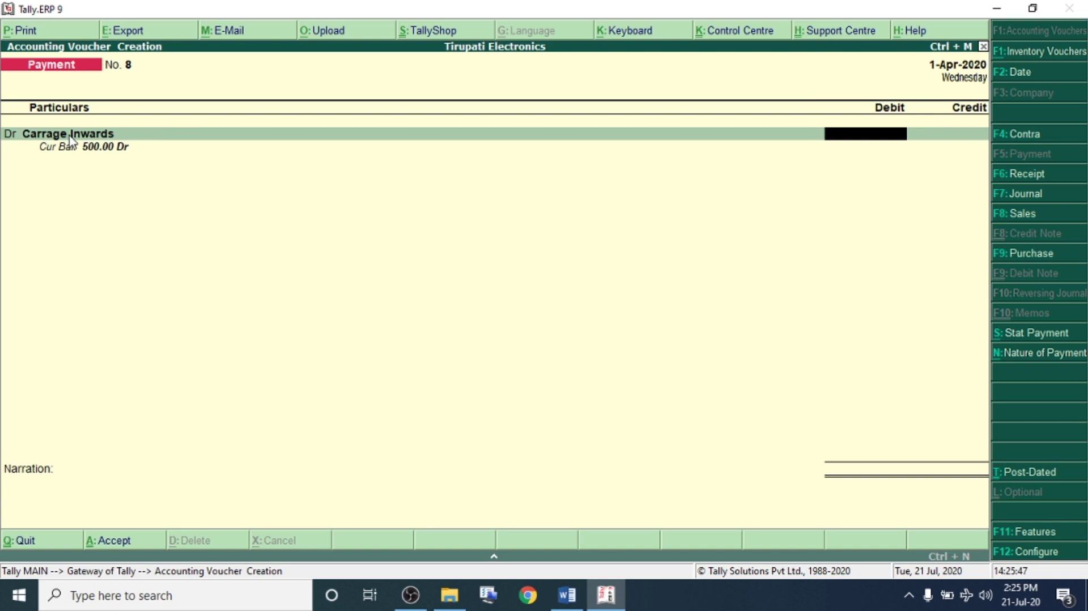
pyautogui.write('5000')
pyautogui.press('Return')
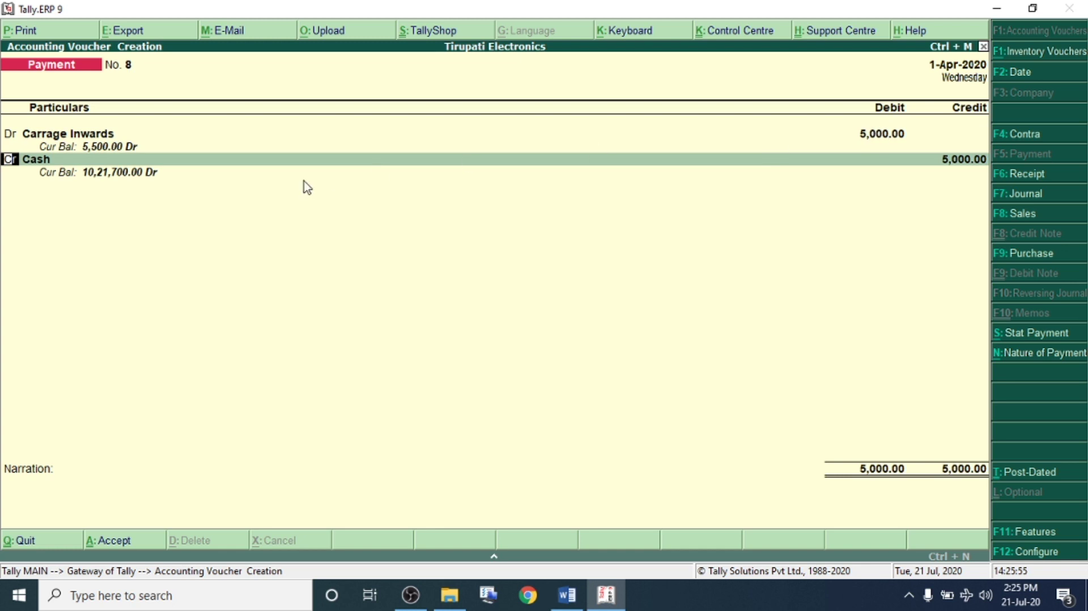
# Add a second debit line to the voucher and create its ledger Carrage Outwards under Indirect Expenses
pyautogui.press('d')
pyautogui.press('Return')
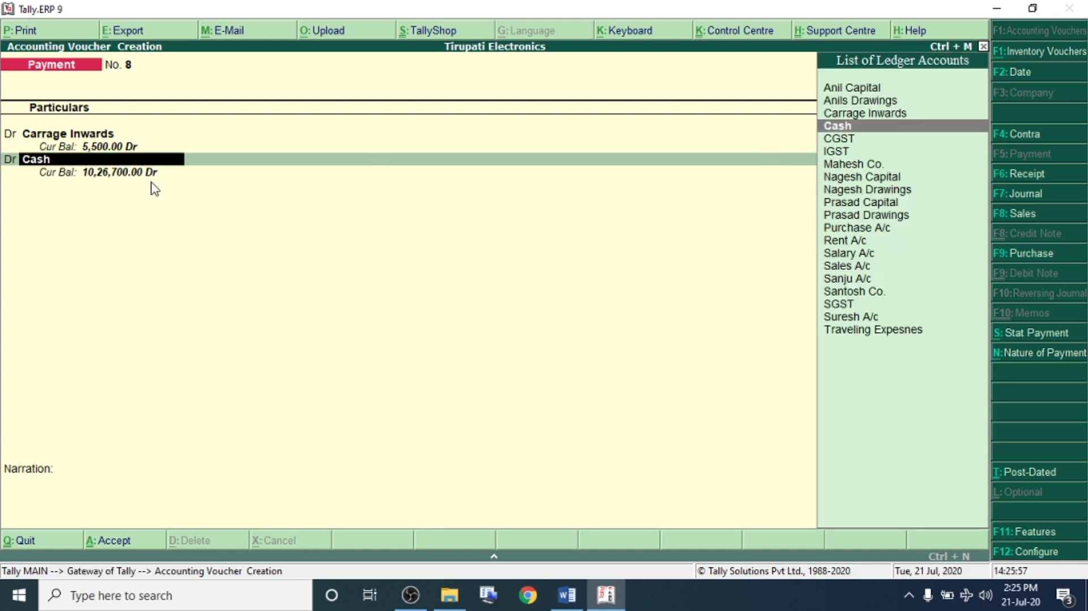
pyautogui.hotkey('alt', 'c')
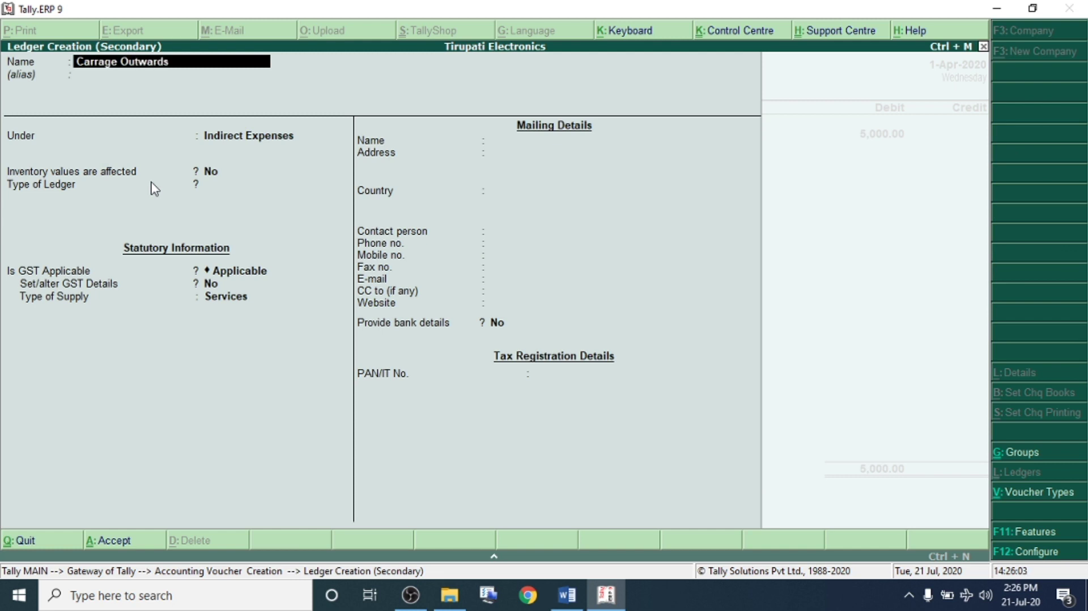
pyautogui.press('Return')
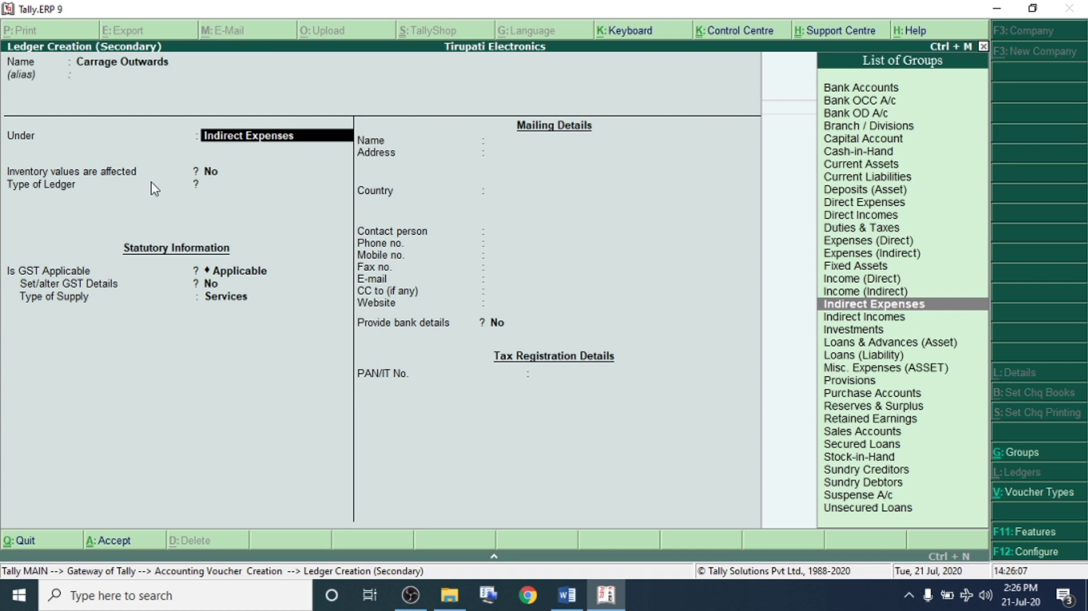
pyautogui.write('Ind')
pyautogui.press('Return')
pyautogui.press('Return')
pyautogui.press('Return')
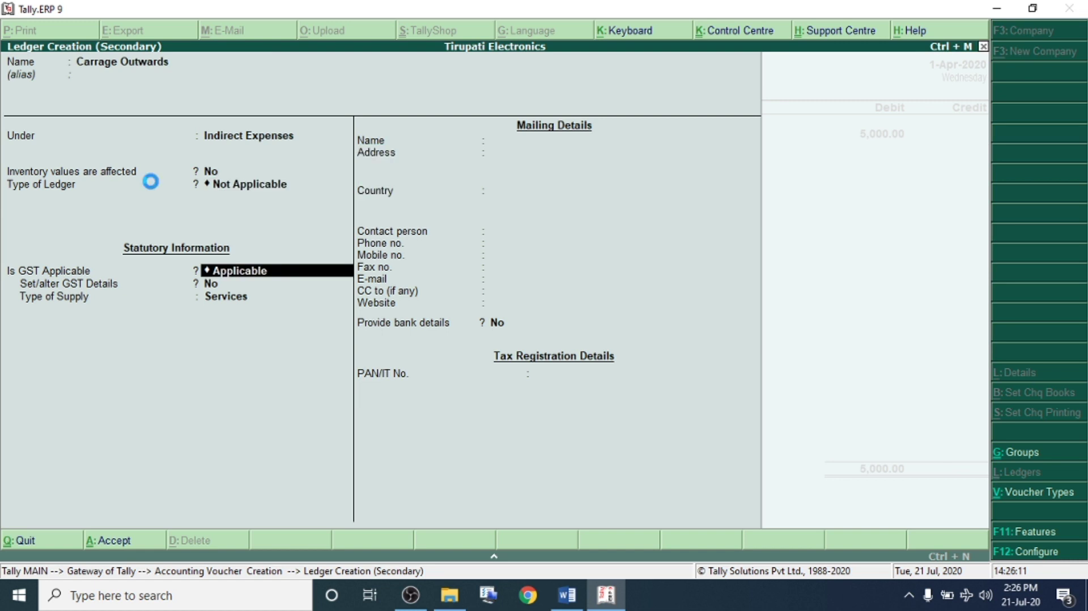
pyautogui.hotkey('ctrl', 'a')
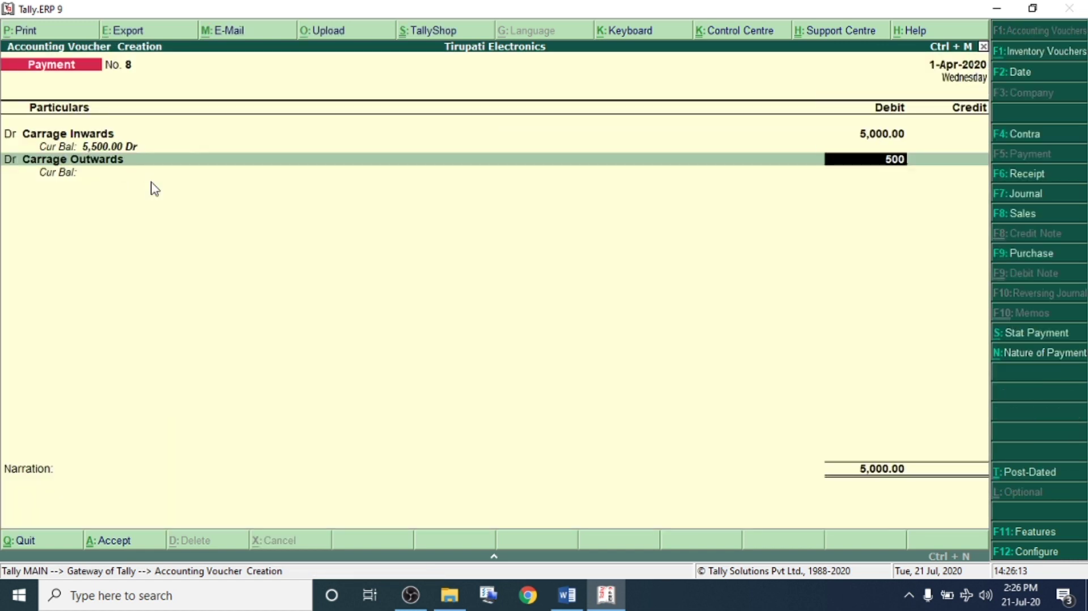
# Debit Carrage Outwards with 5,000, credit Cash with 10,000 and save the payment voucher
pyautogui.press('Return')
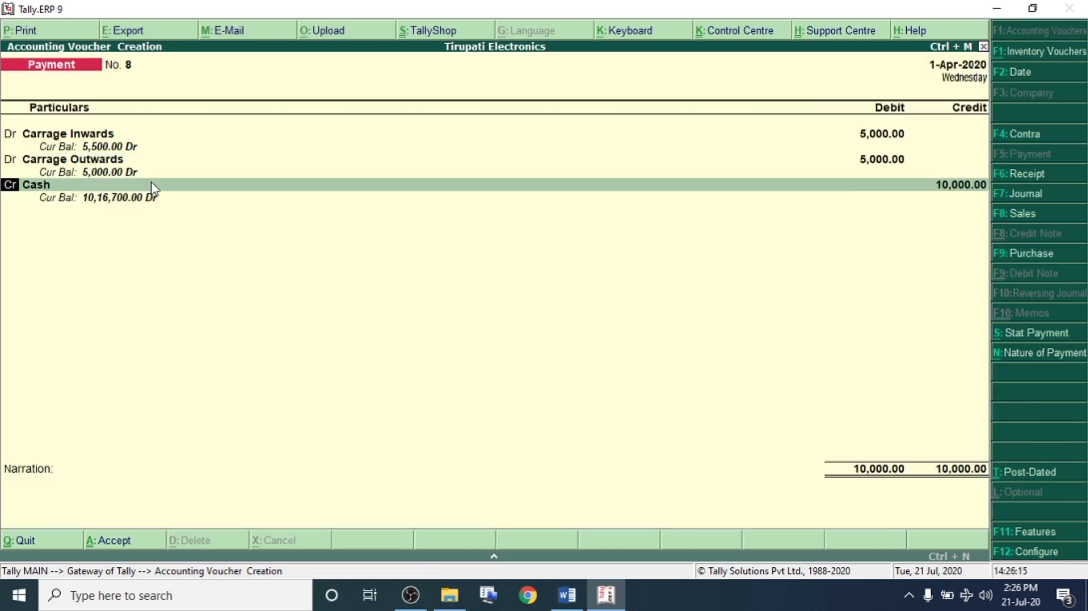
pyautogui.press('Return')
pyautogui.press('Return')
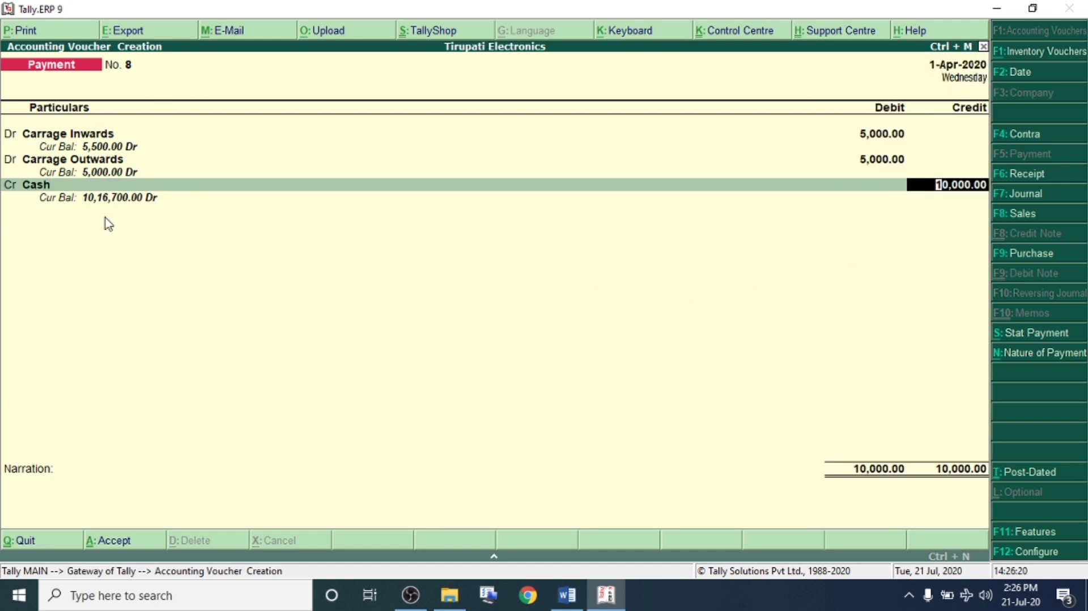
pyautogui.press('Return')
pyautogui.press('Return')
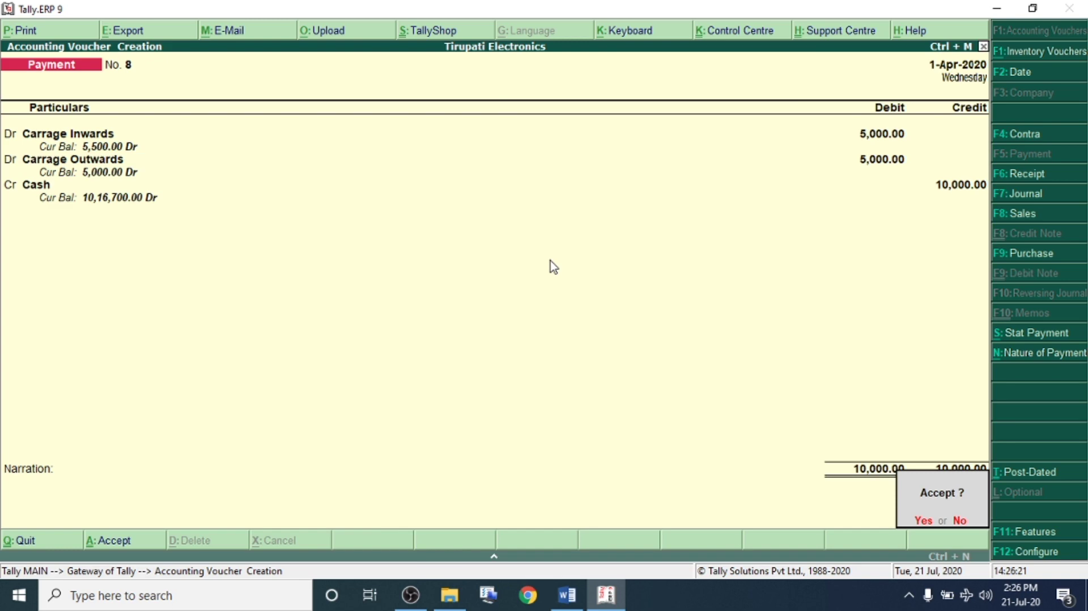
pyautogui.press('Return')
# Switch to the Word problem document and examine the answer box after the last transaction, including the balance sheet figure
pyautogui.hotkey('alt', 'Tab')
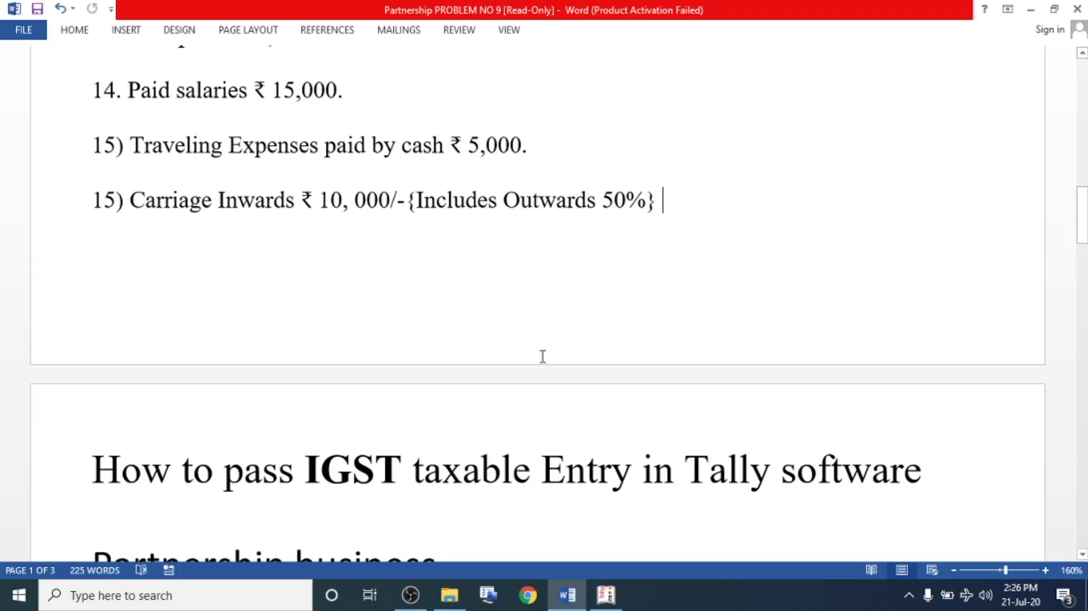
pyautogui.scroll(1, 686, 269)
pyautogui.moveTo(686, 270); pyautogui.dragTo(93, 273)
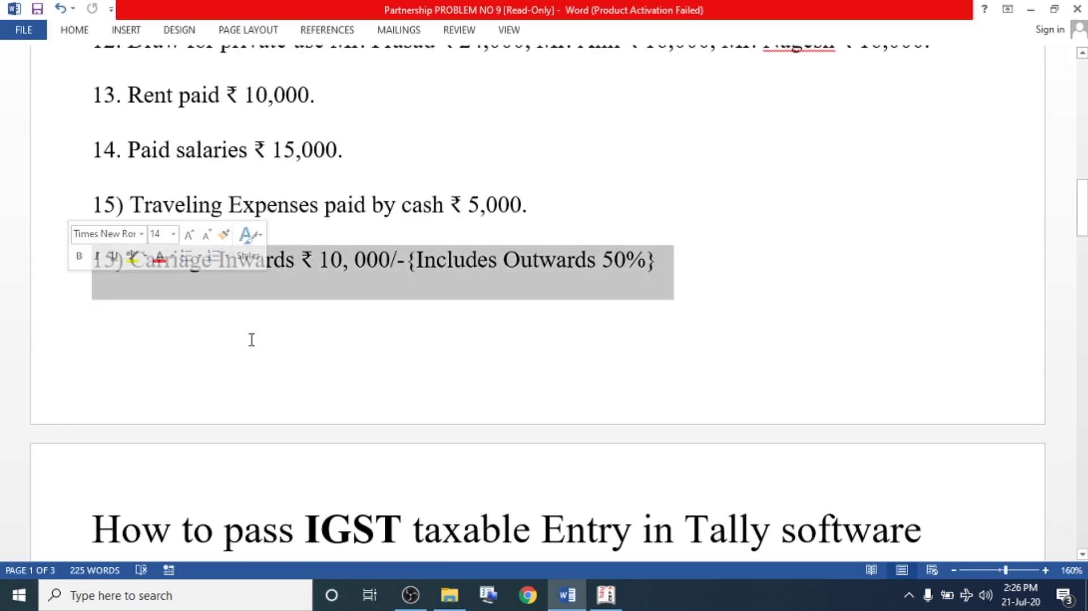
pyautogui.click(744, 350)
pyautogui.scroll(-10, 751, 342)
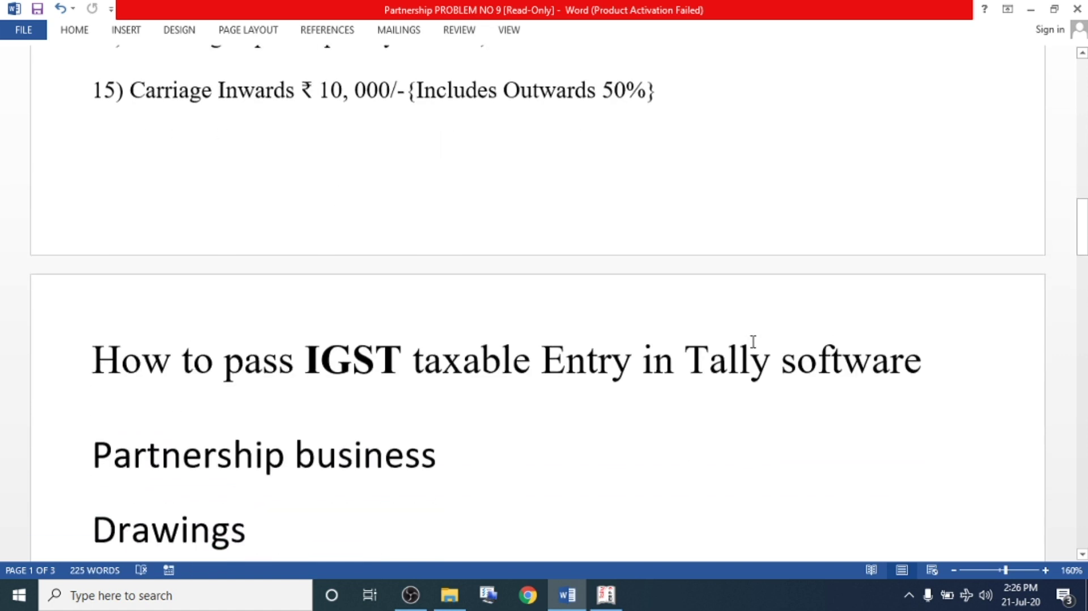
pyautogui.scroll(-15, 749, 338)
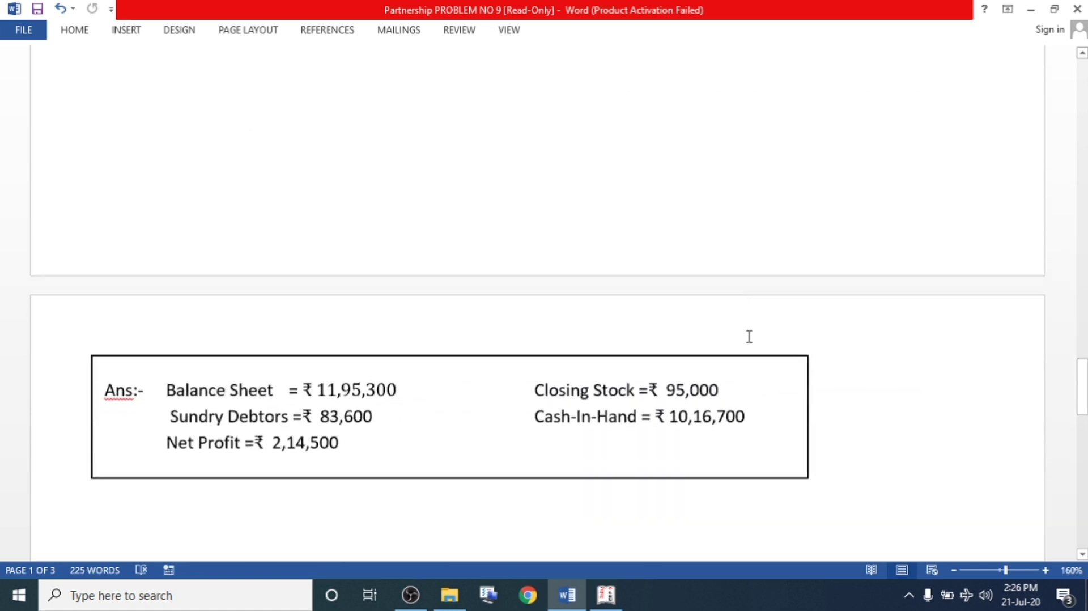
pyautogui.moveTo(166, 259); pyautogui.dragTo(646, 306)
pyautogui.click(359, 293)
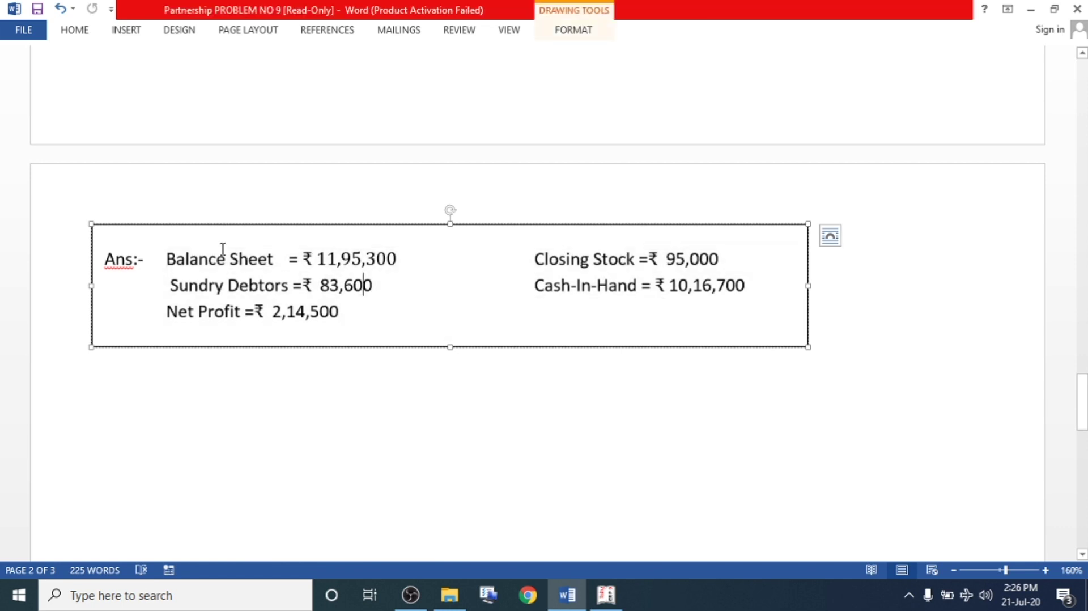
pyautogui.moveTo(167, 258); pyautogui.dragTo(413, 258)
pyautogui.click(414, 259)
# Return to Tally.ERP 9, leave voucher entry and open the company's Balance Sheet in detailed view
pyautogui.click(611, 604)
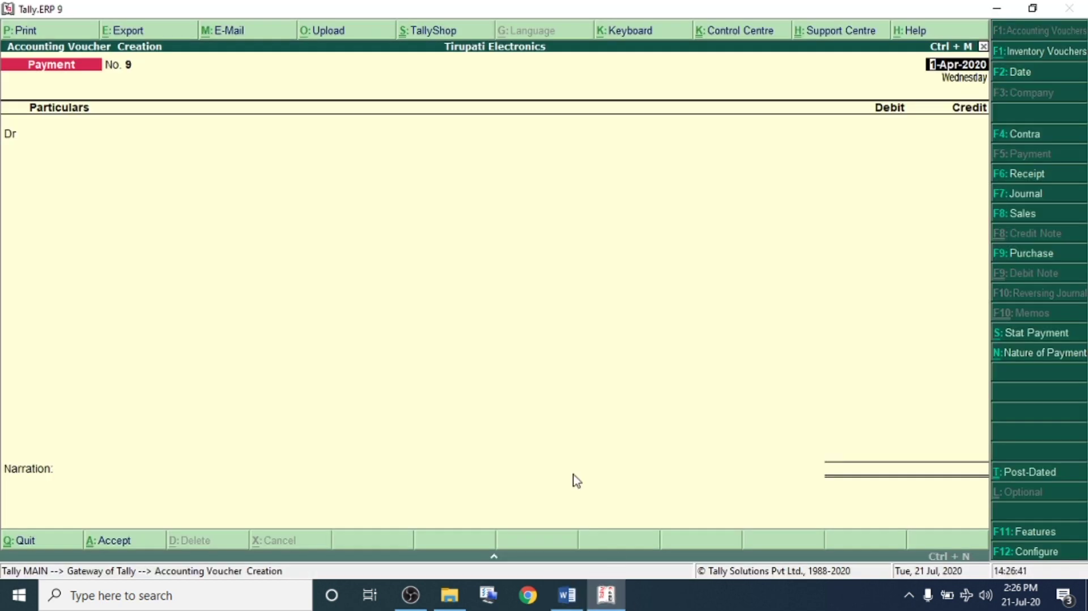
pyautogui.press('Escape')
pyautogui.press('Escape')
pyautogui.press('n')
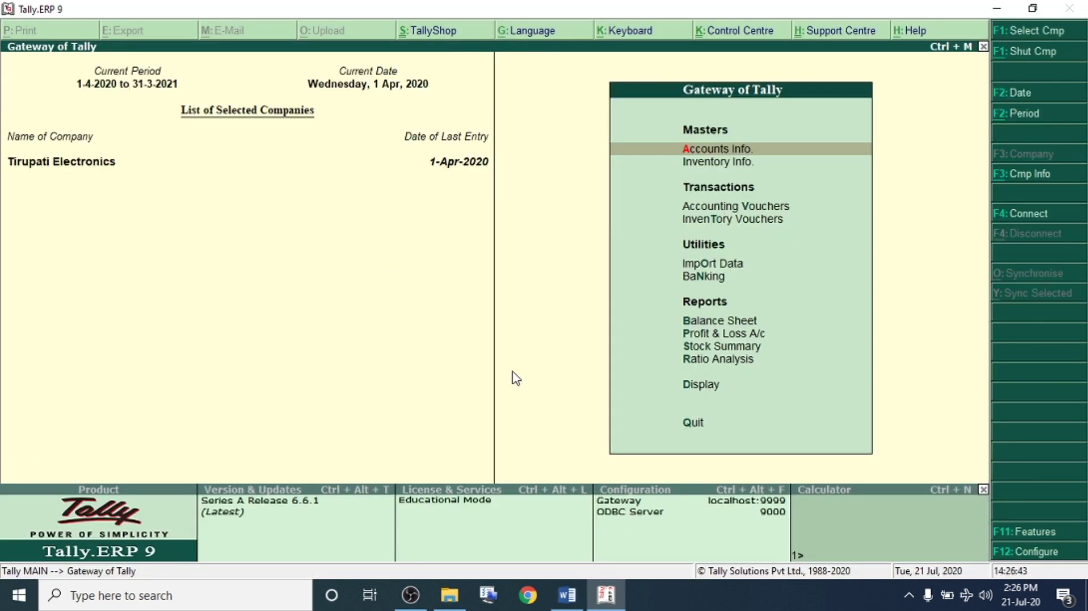
pyautogui.press('b')
pyautogui.click(1063, 34)
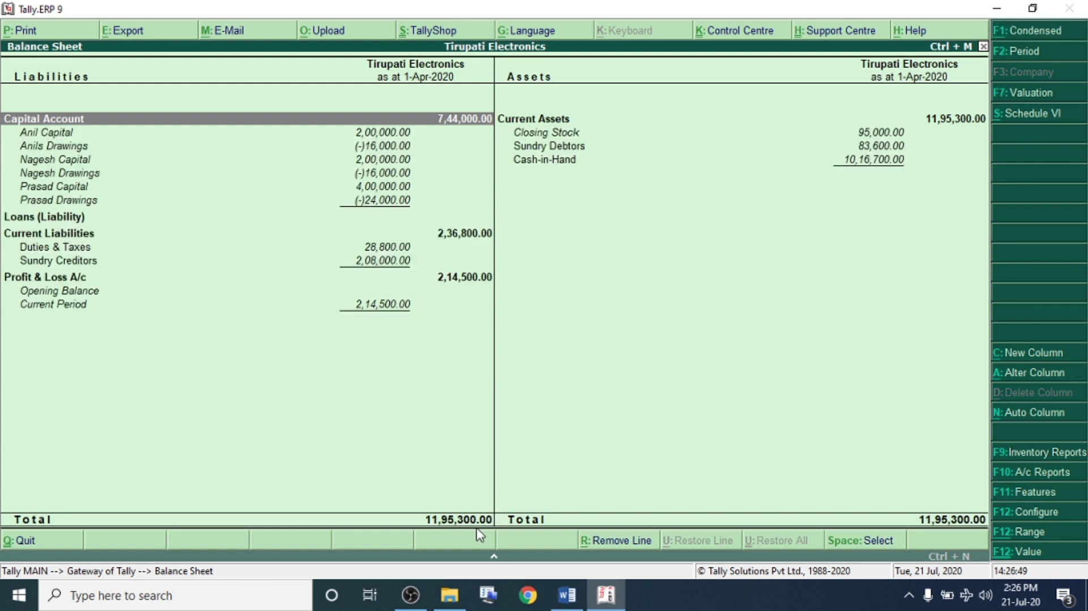
# Compare the Word answer box's balance sheet total and cash-in-hand figure with Tally's Balance Sheet
pyautogui.hotkey('alt', 'Tab')
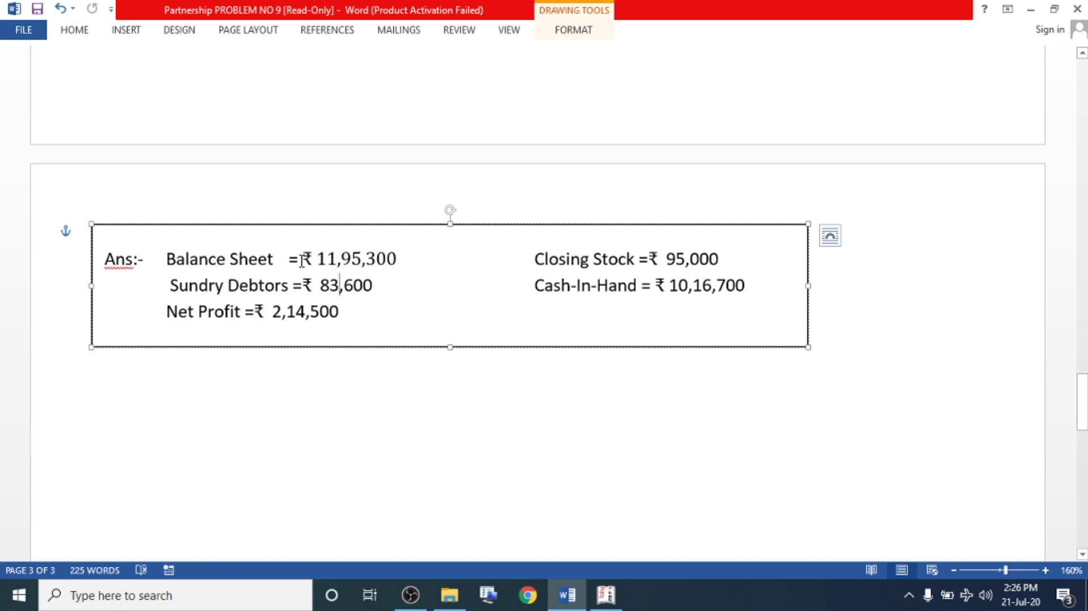
pyautogui.moveTo(316, 259); pyautogui.dragTo(397, 259)
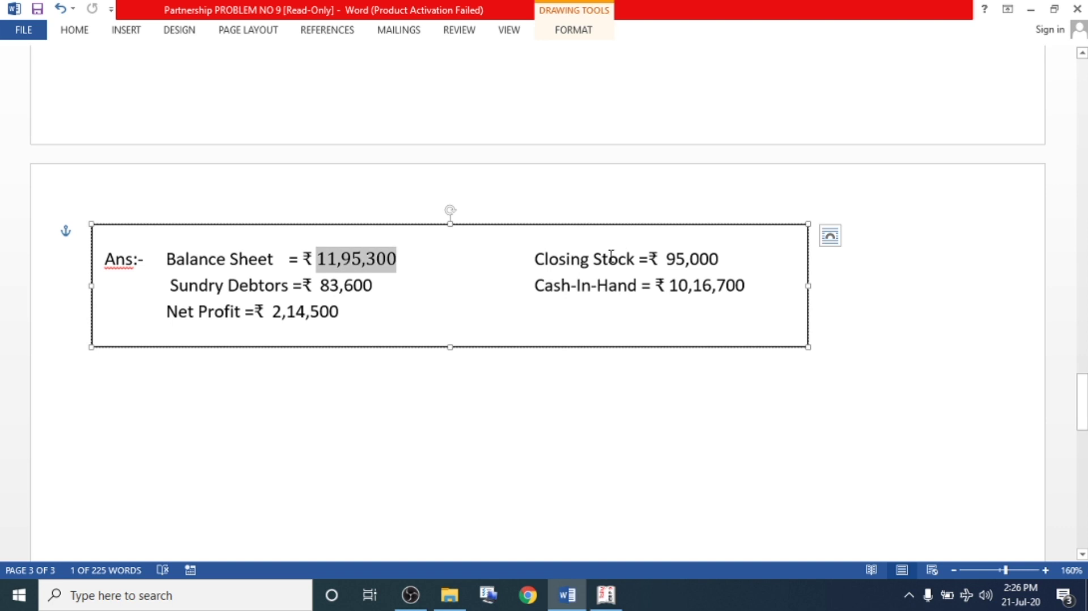
pyautogui.moveTo(534, 285); pyautogui.dragTo(766, 288)
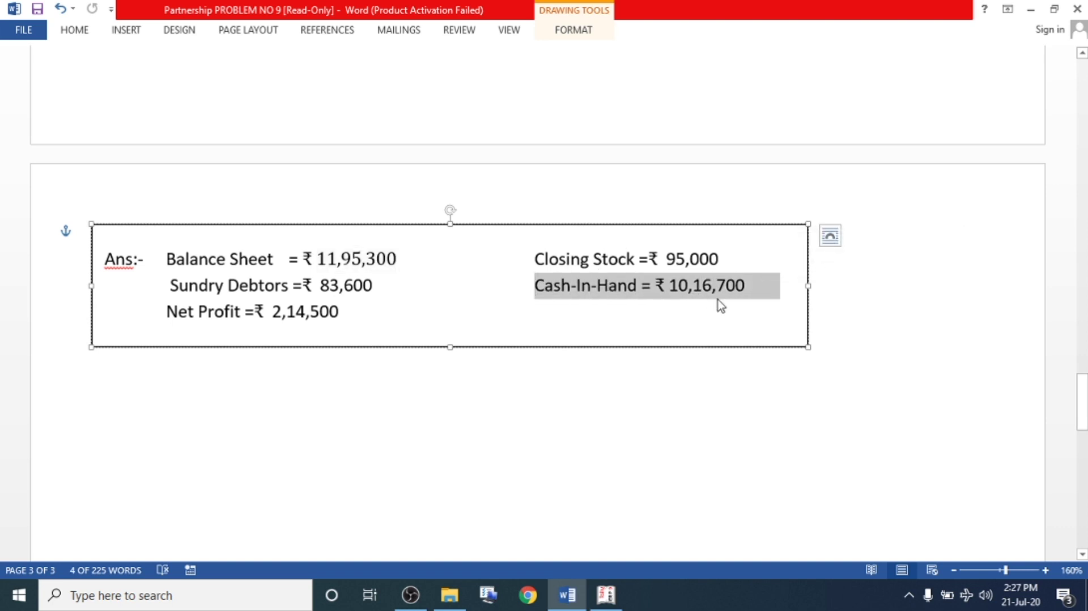
pyautogui.hotkey('alt', 'Tab')
pyautogui.click(567, 161)
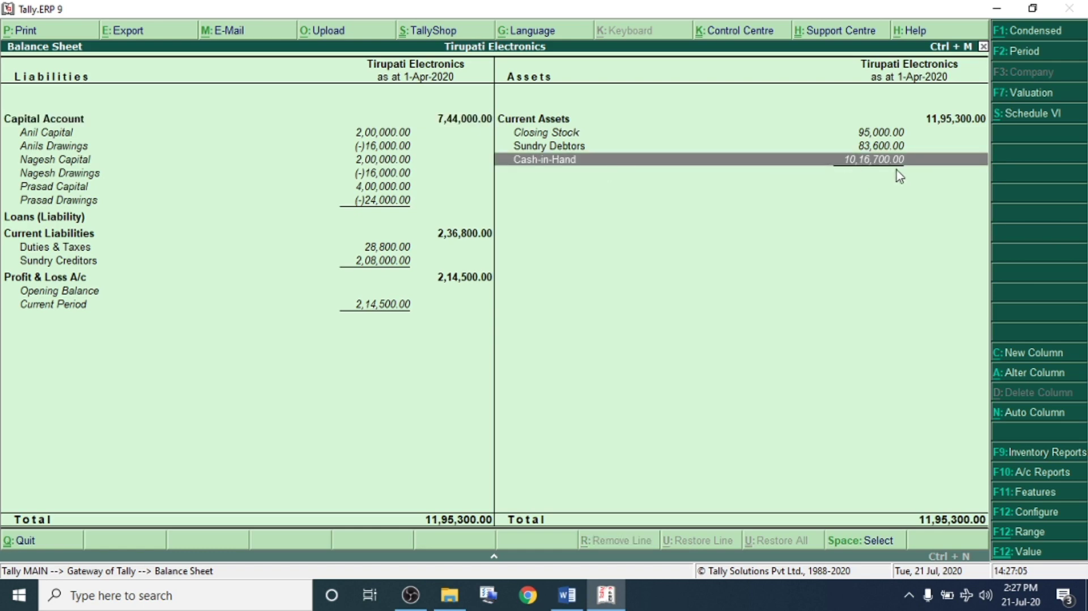
# Compare the sundry debtors and closing stock figures in the Word answer box with Tally's Balance Sheet
pyautogui.hotkey('alt', 'Tab')
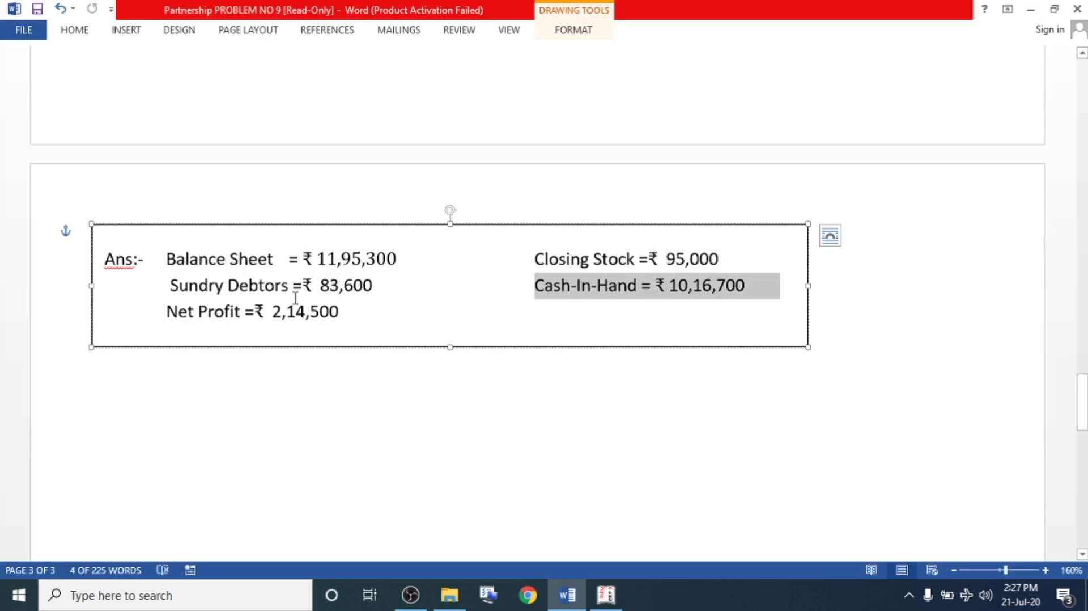
pyautogui.click(227, 286)
pyautogui.moveTo(171, 285); pyautogui.dragTo(376, 284)
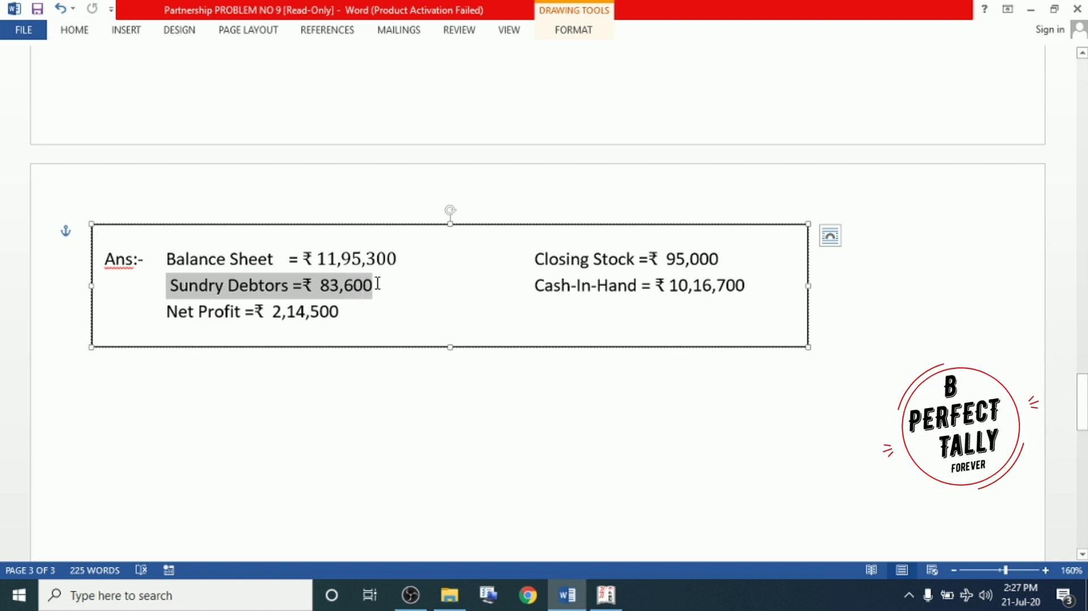
pyautogui.hotkey('alt', 'Tab')
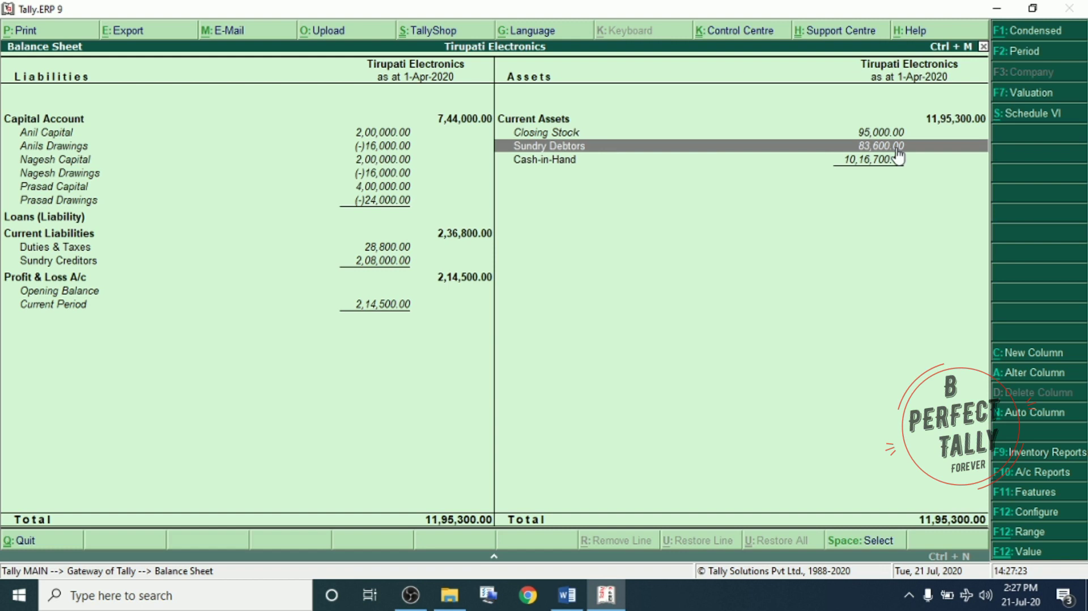
pyautogui.hotkey('alt', 'Tab')
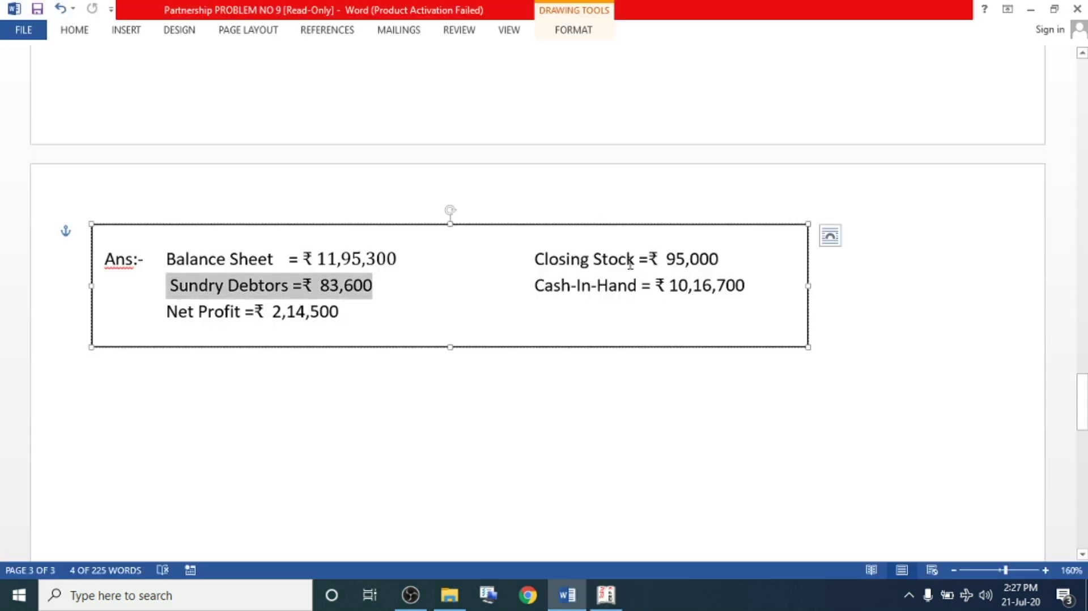
pyautogui.moveTo(667, 258); pyautogui.dragTo(752, 257)
pyautogui.click(696, 259)
pyautogui.hotkey('alt', 'Tab')
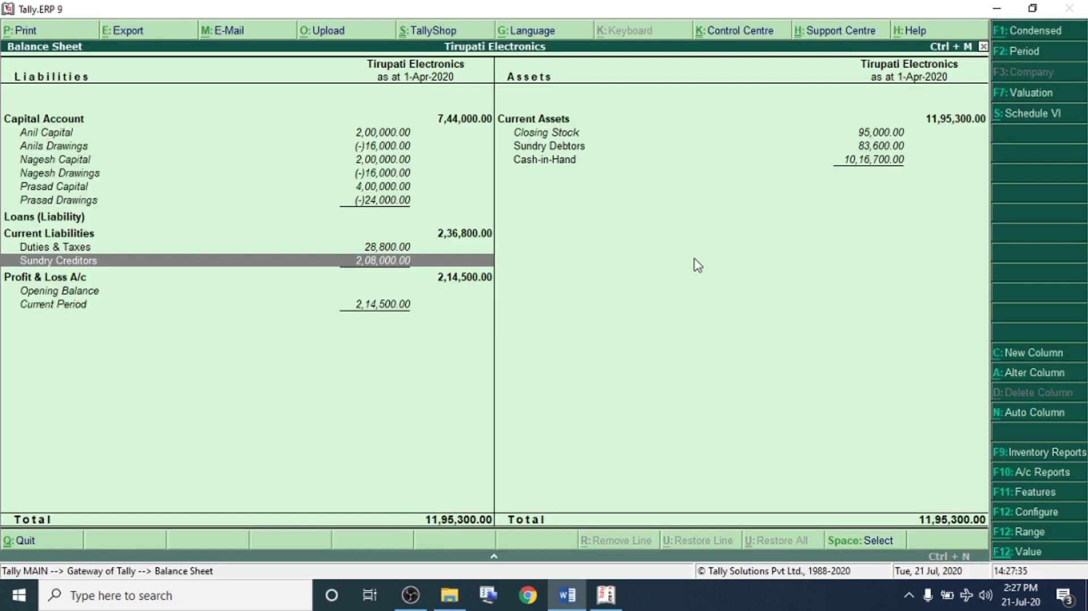
# Close the Balance Sheet, open the Stock Summary in detailed view and examine the closing stock of the Electronics items
pyautogui.press('Escape')
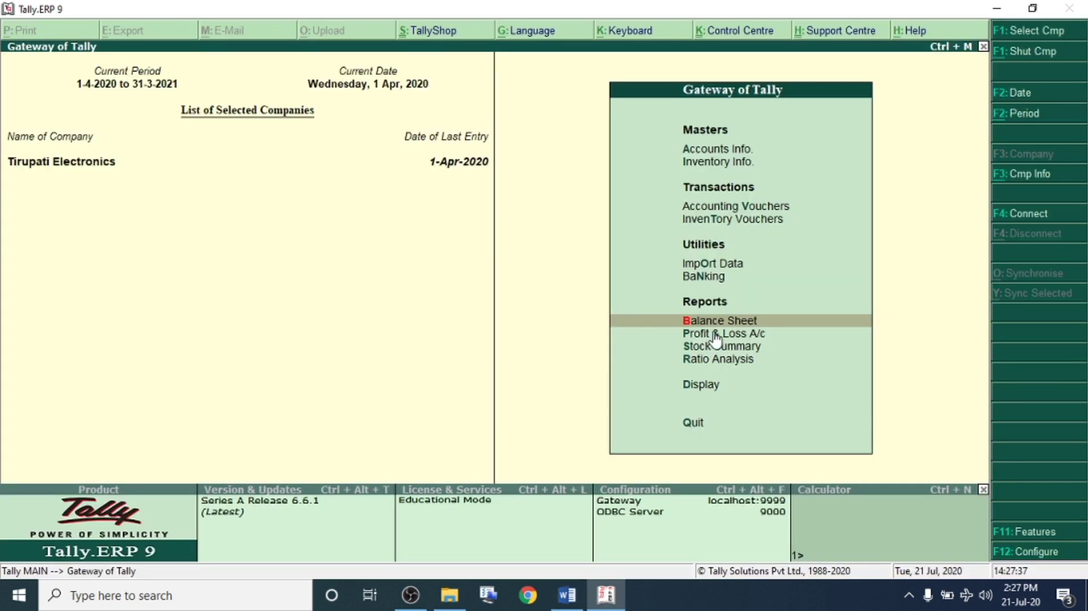
pyautogui.press('Down')
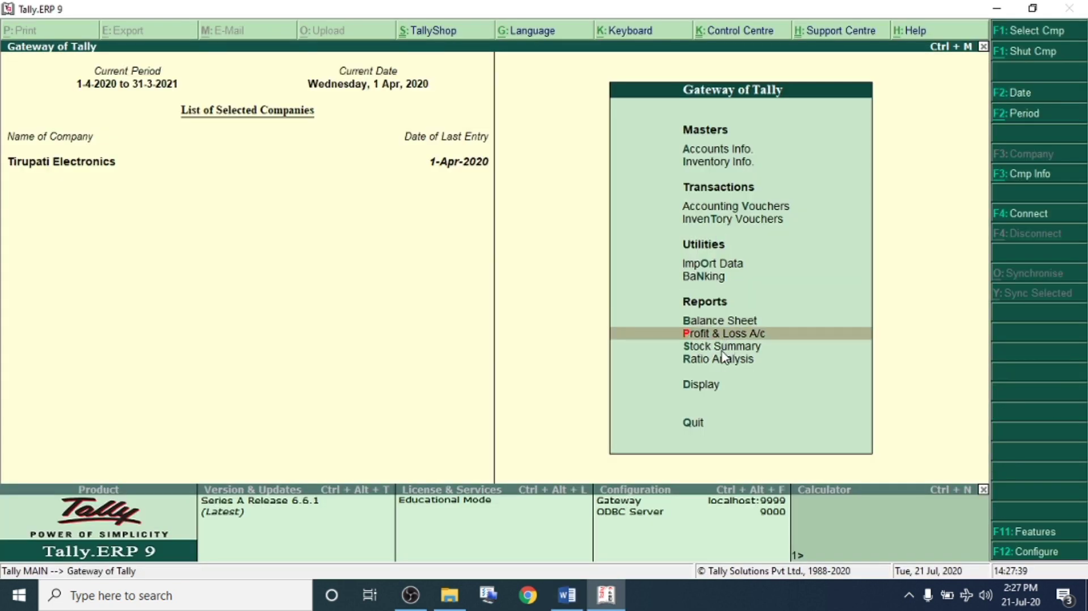
pyautogui.press('Down')
pyautogui.press('Return')
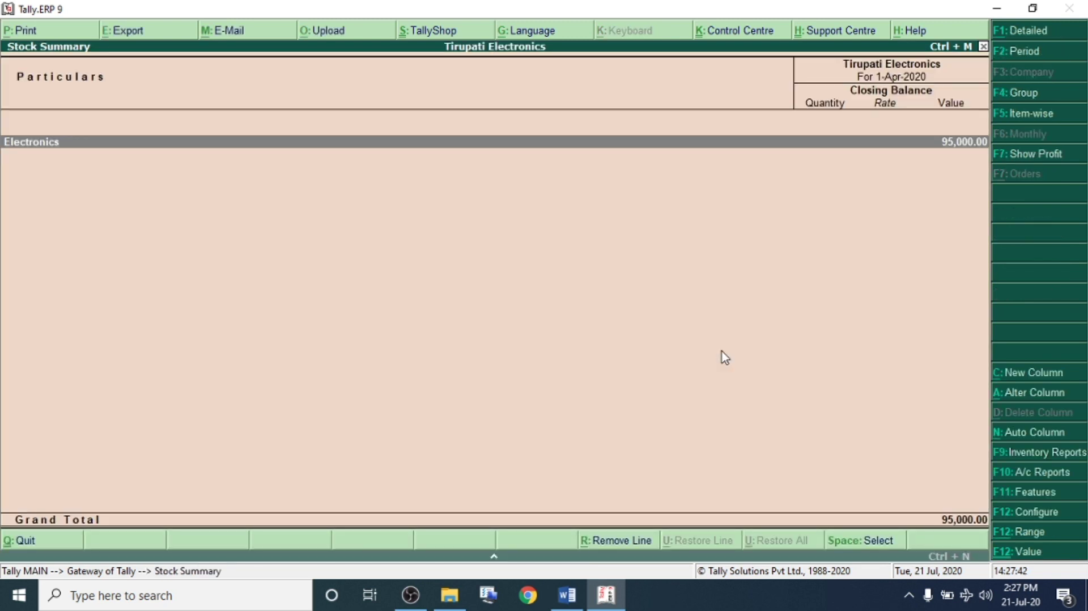
pyautogui.hotkey('alt', 'F1')
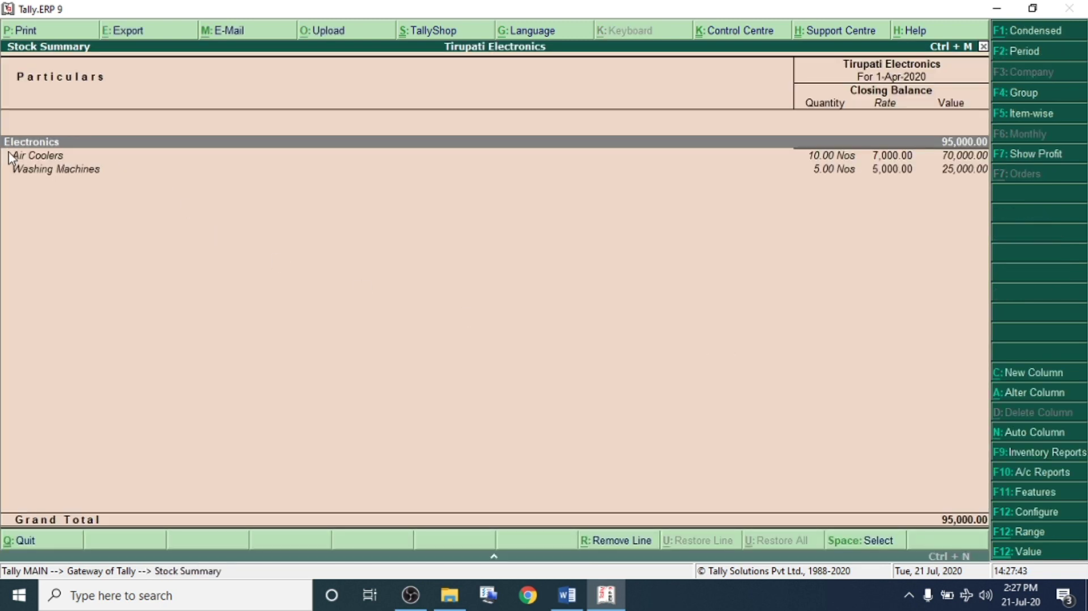
pyautogui.press('Down')
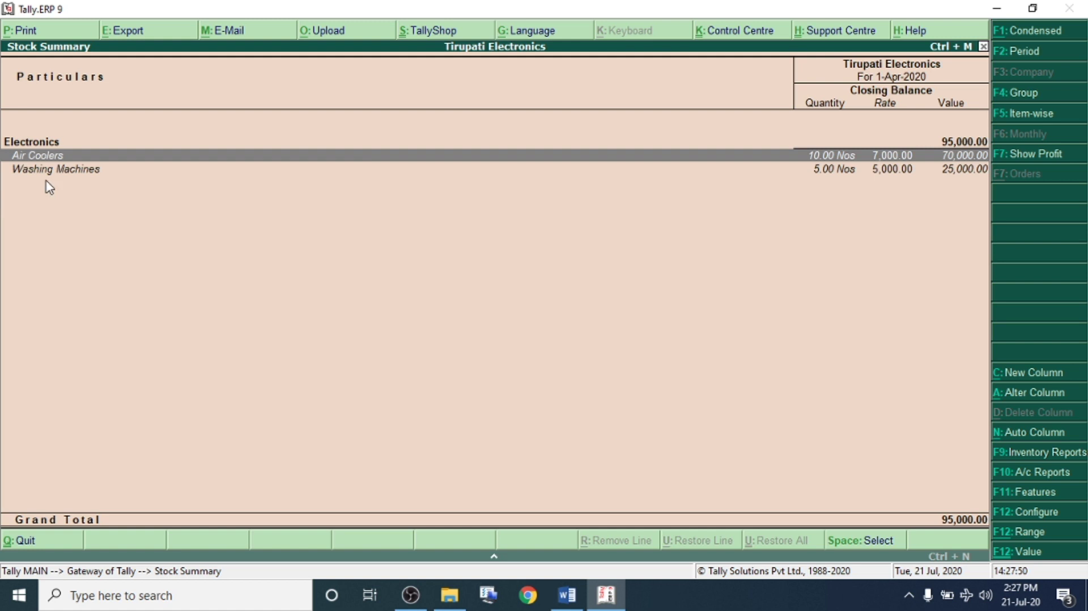
# Check the Washing Machines line and grand total in the Stock Summary against the closing stock figure in the Word answer box
pyautogui.click(69, 174)
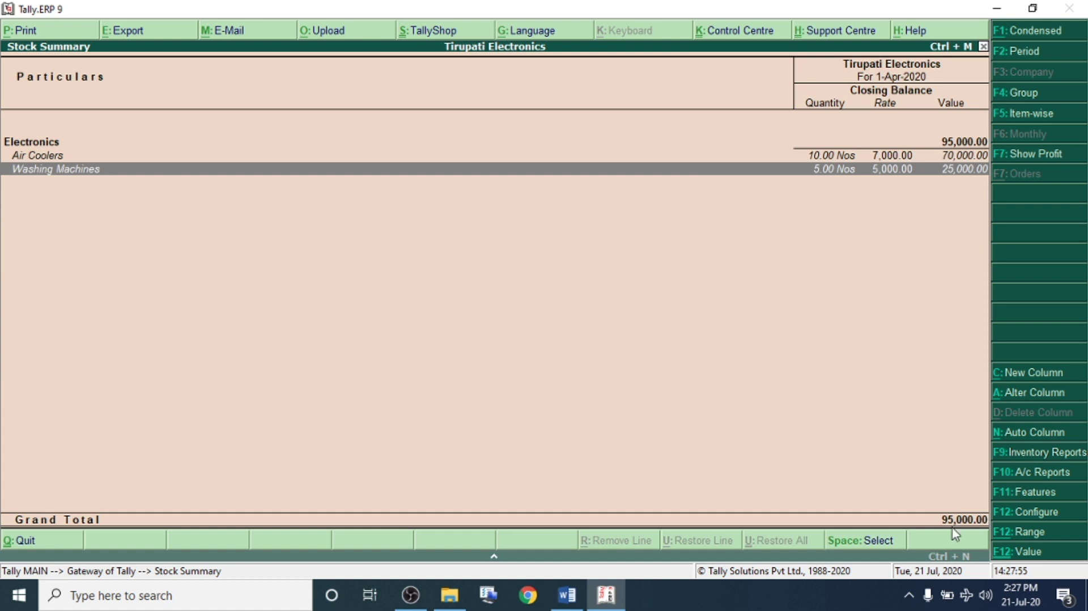
pyautogui.hotkey('alt', 'Tab')
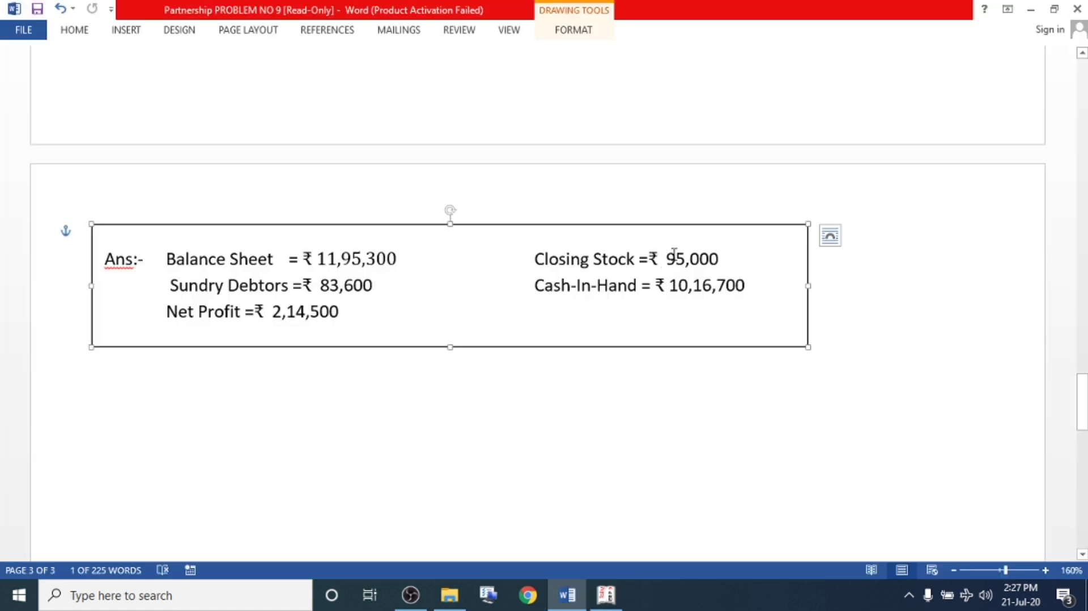
pyautogui.moveTo(667, 258); pyautogui.dragTo(736, 255)
# Compare the net profit figure in the Word answer box with Tally.ERP 9's Profit & Loss A/c in detailed view
pyautogui.moveTo(268, 312); pyautogui.dragTo(363, 312)
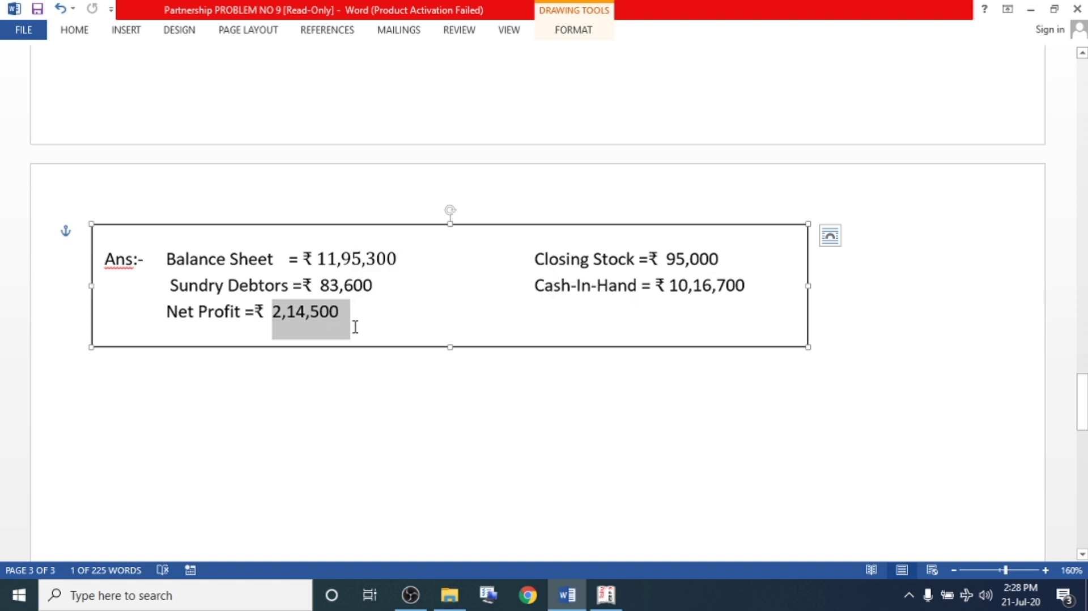
pyautogui.hotkey('alt', 'Tab')
pyautogui.press('Escape')
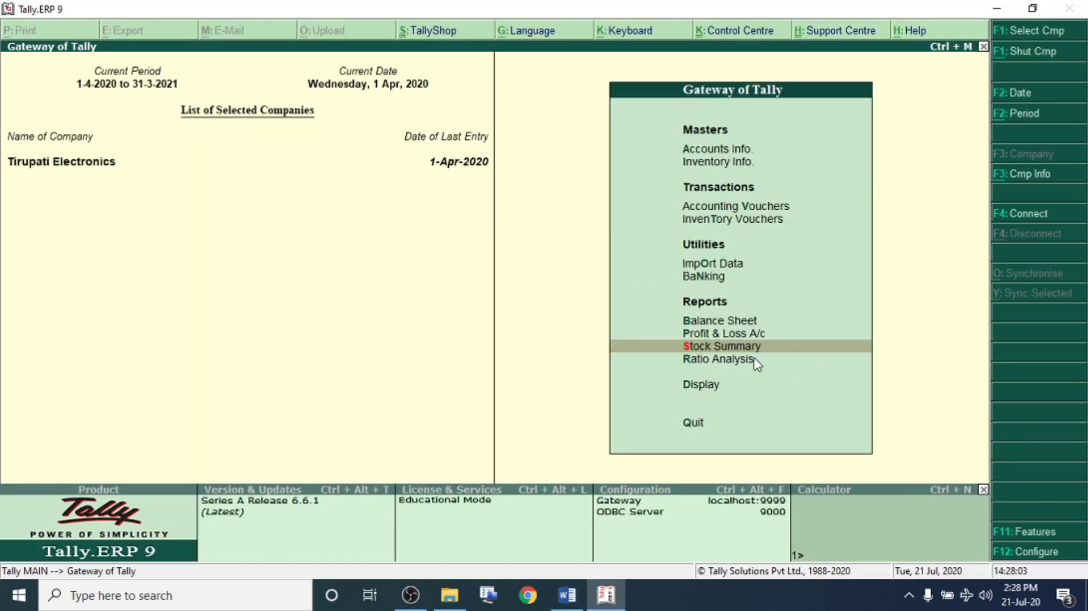
pyautogui.click(719, 334)
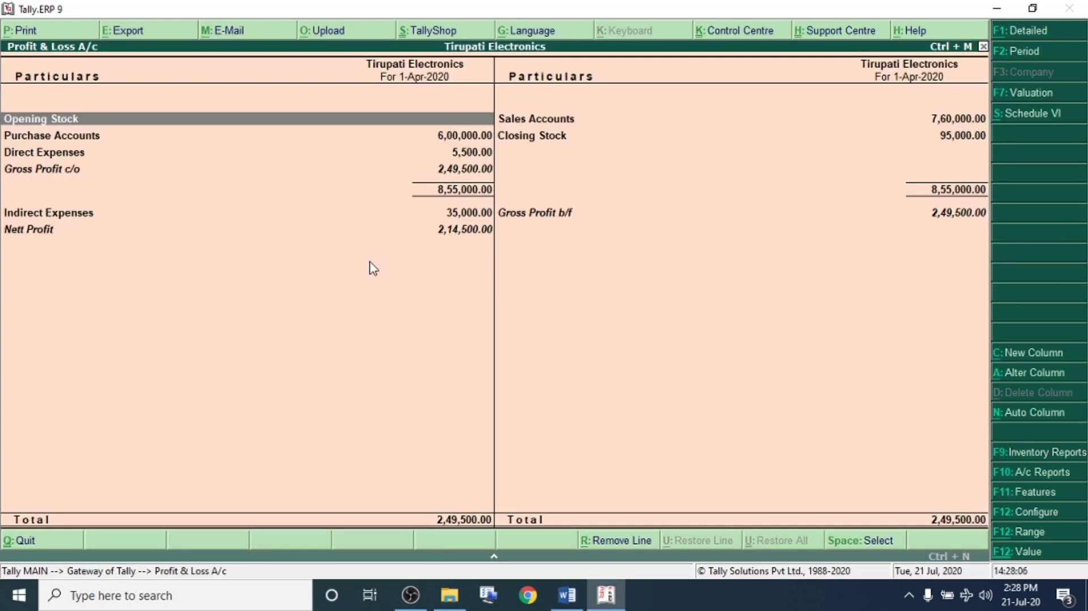
pyautogui.hotkey('alt', 'F1')
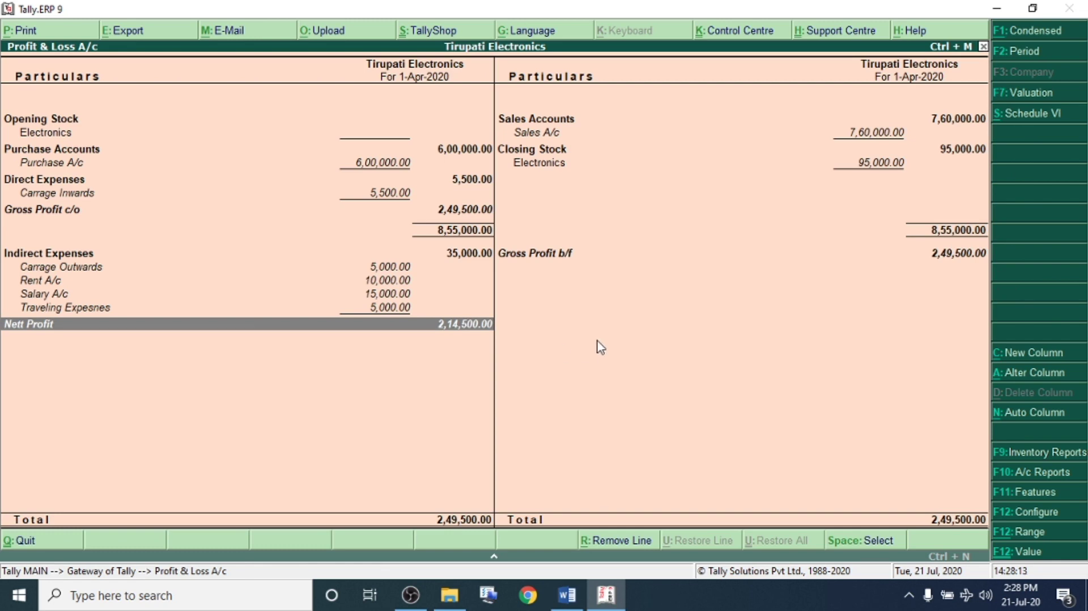
# Close the Profit & Loss A/c, view the Balance Sheet in detail, and return to the beginning of the Problem 9 document in Word
pyautogui.press('Escape')
pyautogui.click(741, 322)
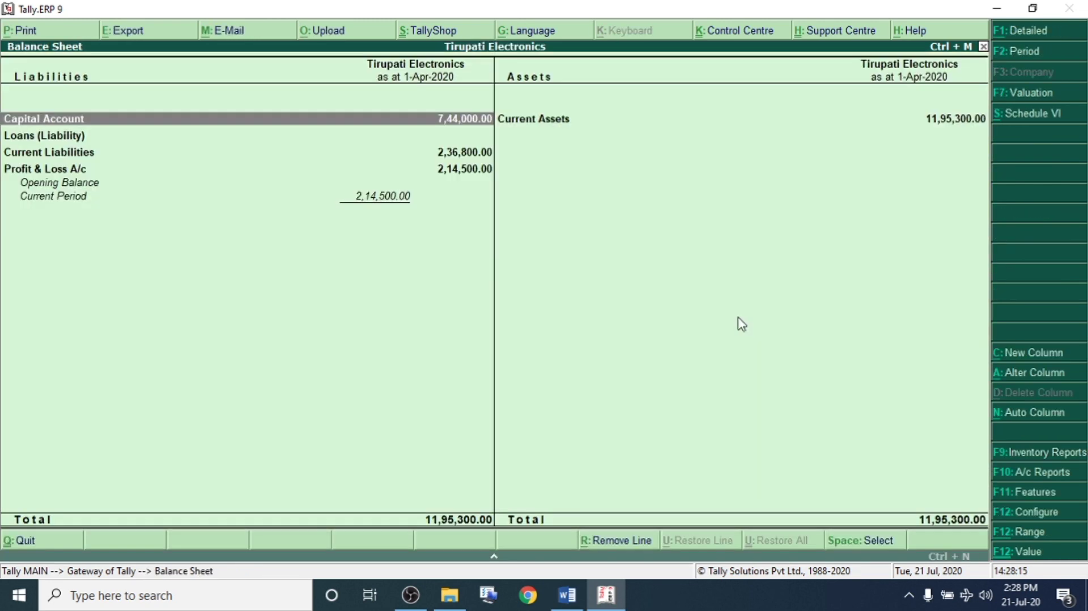
pyautogui.hotkey('alt', 'F1')
pyautogui.hotkey('alt', 'Tab')
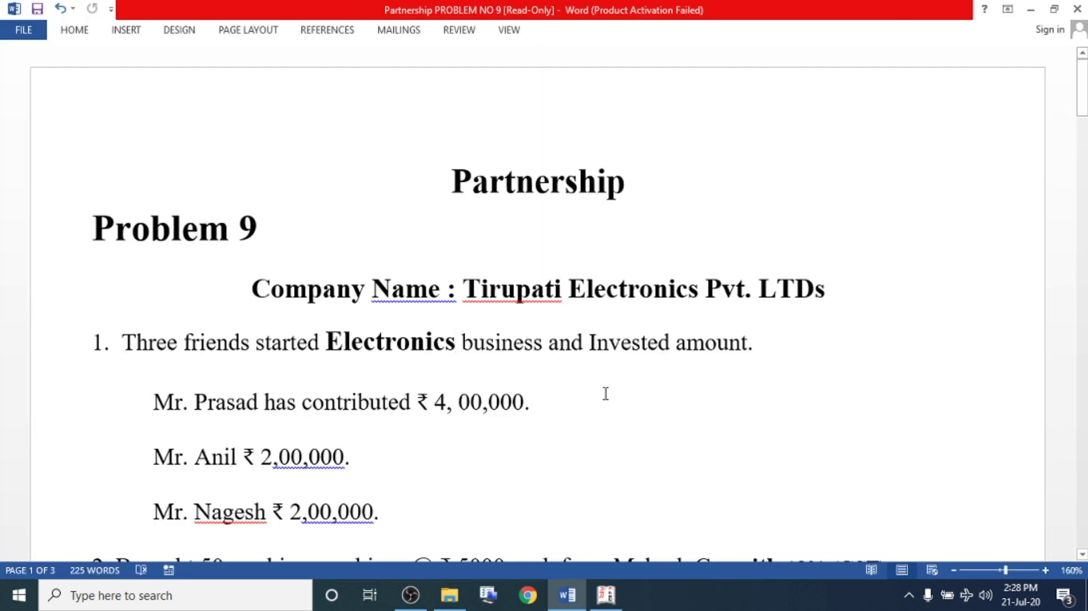
pyautogui.scroll(-1, 649, 393)
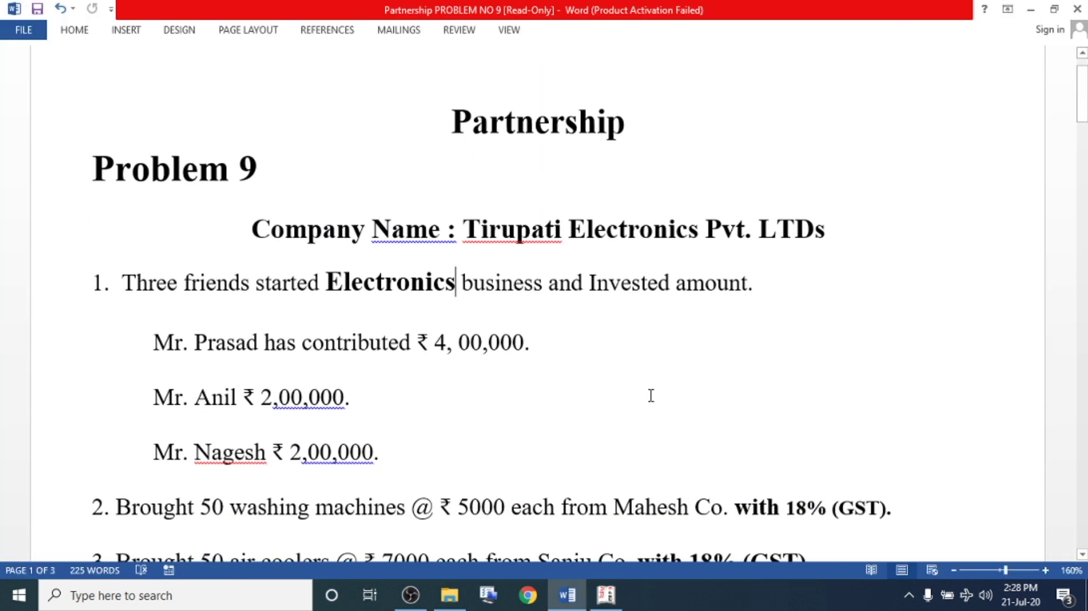